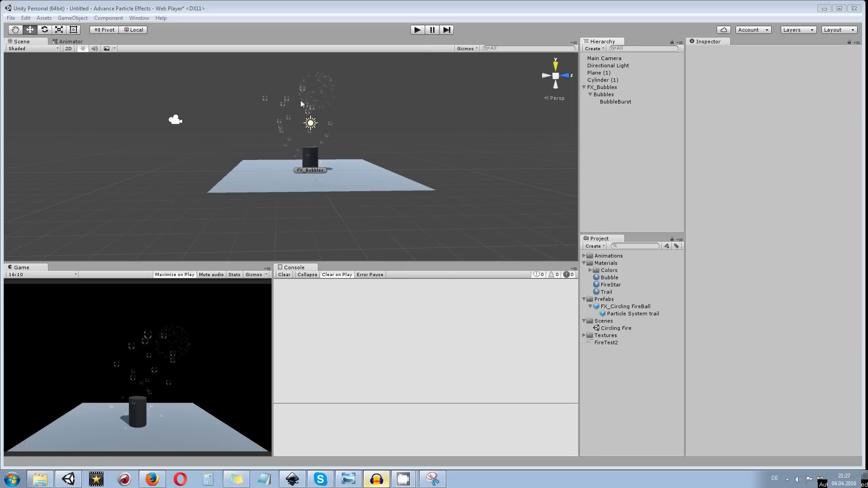
Play the scene to preview the bubble particle effect around the cylinder, and stop playback
{"action": "left_click", "coordinate": [417, 30]}
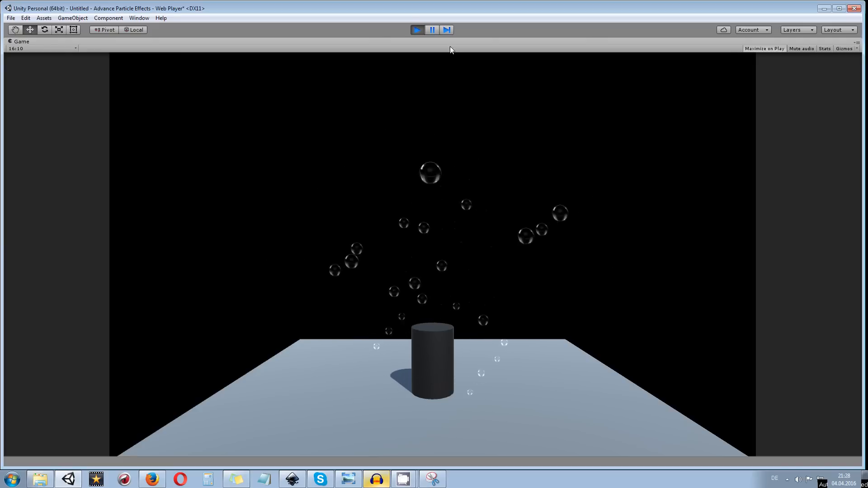
{"action": "left_click", "coordinate": [416, 29]}
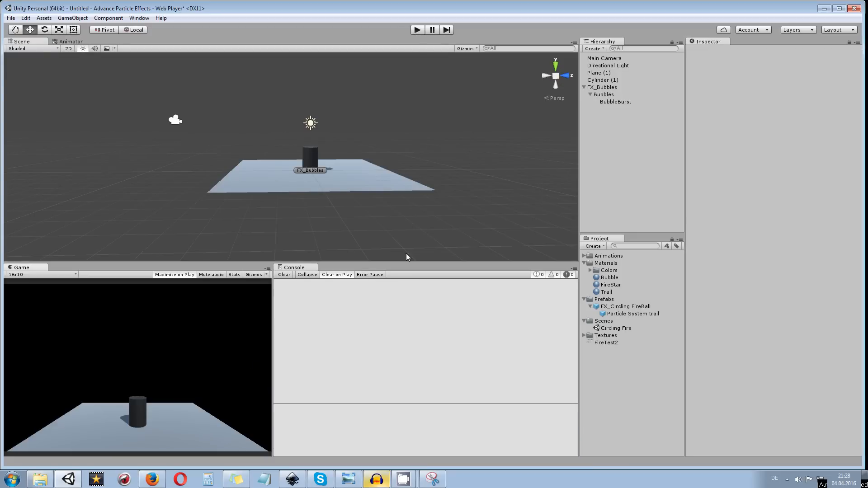
Switch to the blank document in Inkscape
{"action": "left_click", "coordinate": [296, 471]}
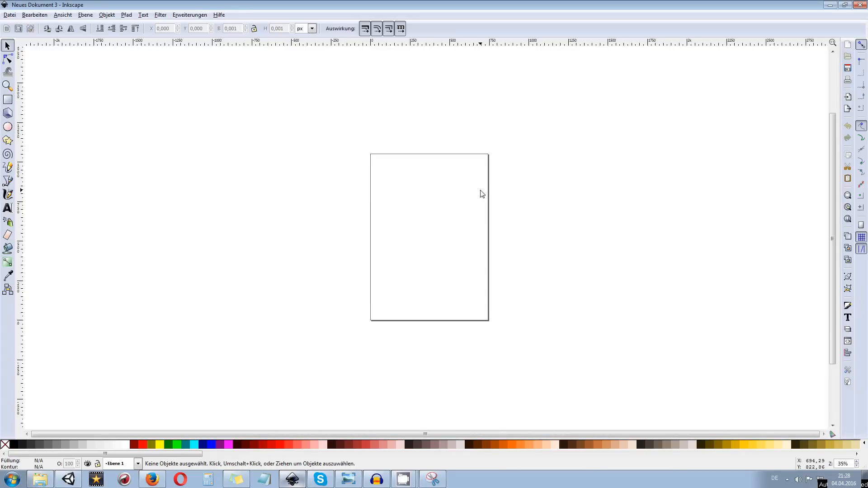
{"action": "scroll", "coordinate": [481, 226], "scroll_direction": "up", "scroll_amount": 1}
{"action": "scroll", "coordinate": [457, 211], "scroll_direction": "up", "scroll_amount": 3, "text": "ctrl"}
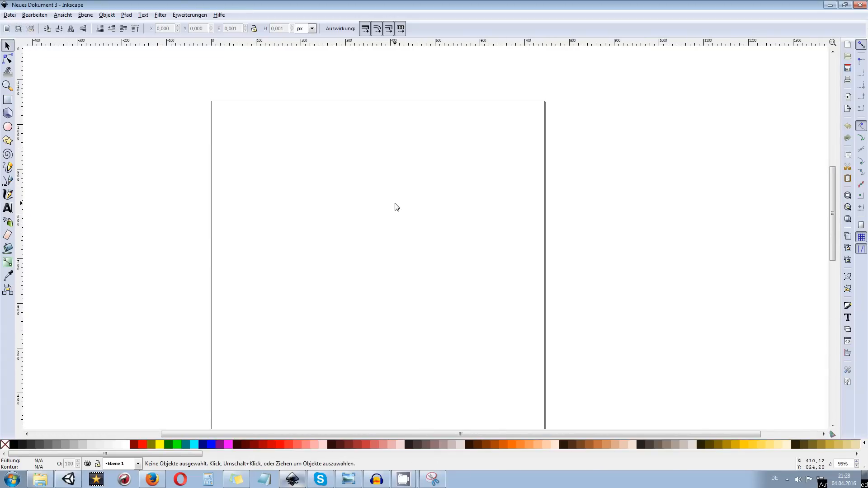
{"action": "scroll", "coordinate": [383, 138], "scroll_direction": "down", "scroll_amount": 2}
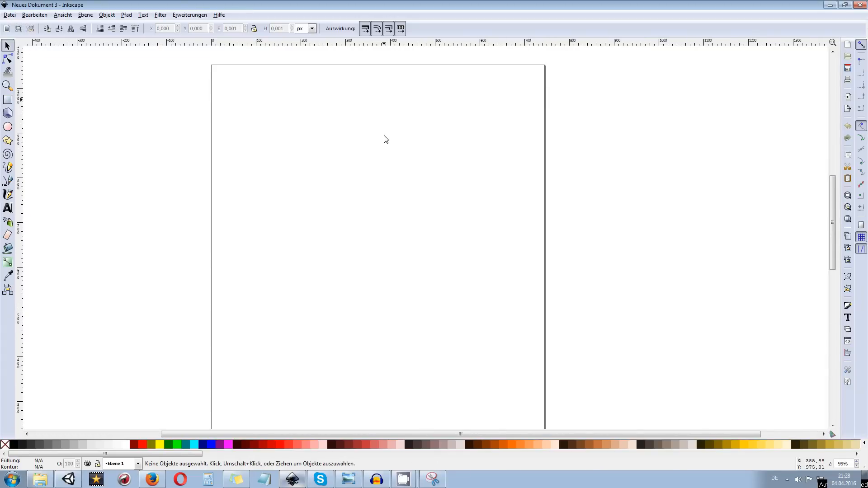
{"action": "scroll", "coordinate": [379, 132], "scroll_direction": "down", "scroll_amount": 1, "text": "ctrl"}
{"action": "scroll", "coordinate": [375, 132], "scroll_direction": "up", "scroll_amount": 1, "text": "ctrl"}
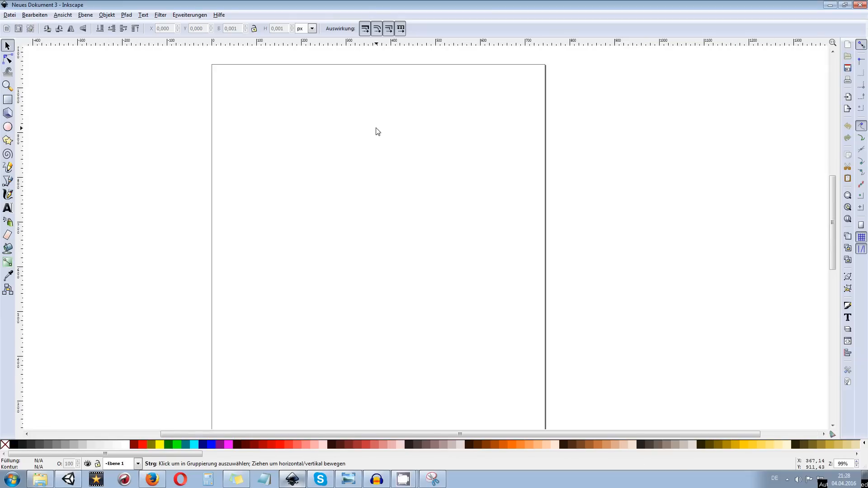
{"action": "scroll", "coordinate": [377, 132], "scroll_direction": "down", "scroll_amount": 1, "text": "ctrl"}
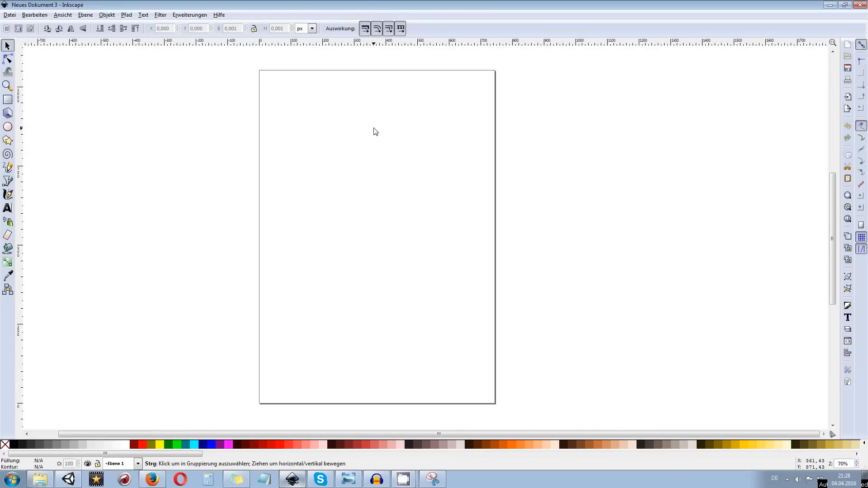
{"action": "scroll", "coordinate": [373, 131], "scroll_direction": "up", "scroll_amount": 1, "text": "ctrl"}
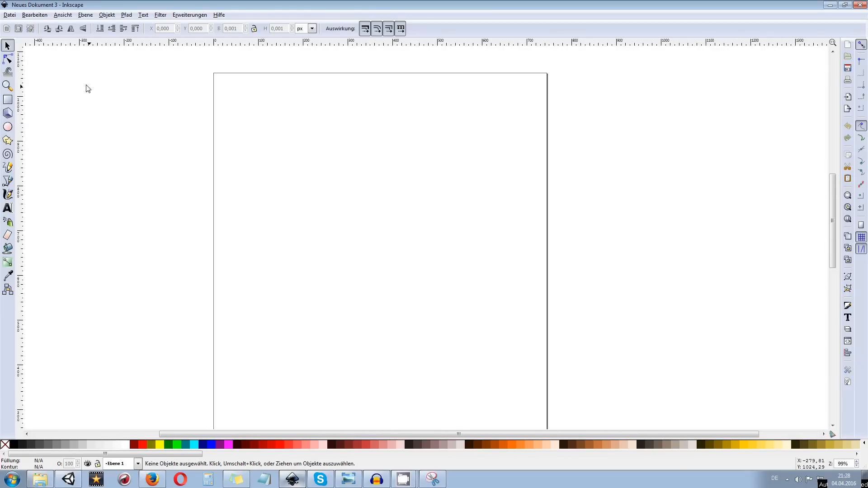
Draw a rectangle about 601 × 504 px on the upper part of the page
{"action": "left_click", "coordinate": [8, 100]}
{"action": "scroll", "coordinate": [235, 127], "scroll_direction": "down", "scroll_amount": 1}
{"action": "scroll", "coordinate": [246, 139], "scroll_direction": "up", "scroll_amount": 1}
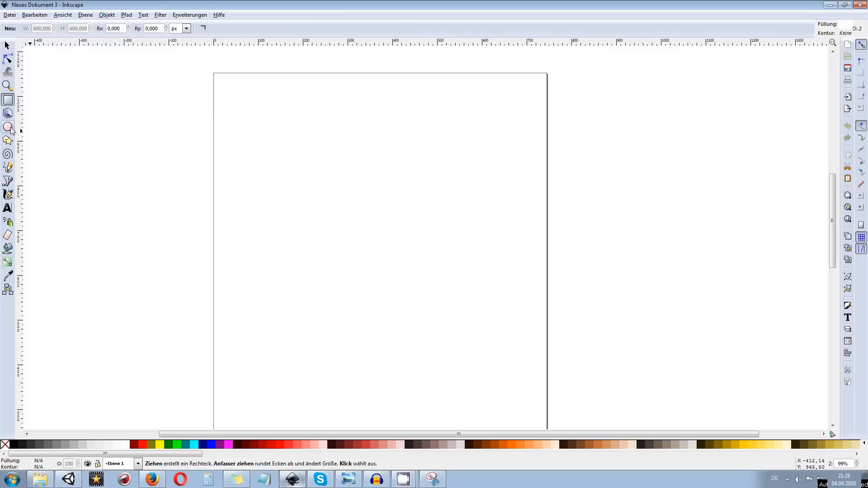
{"action": "left_click_drag", "start_coordinate": [257, 119], "coordinate": [525, 345]}
Give the rectangle a black fill with no stroke and set its opacity to 100%
{"action": "left_click", "coordinate": [13, 445], "text": "shift"}
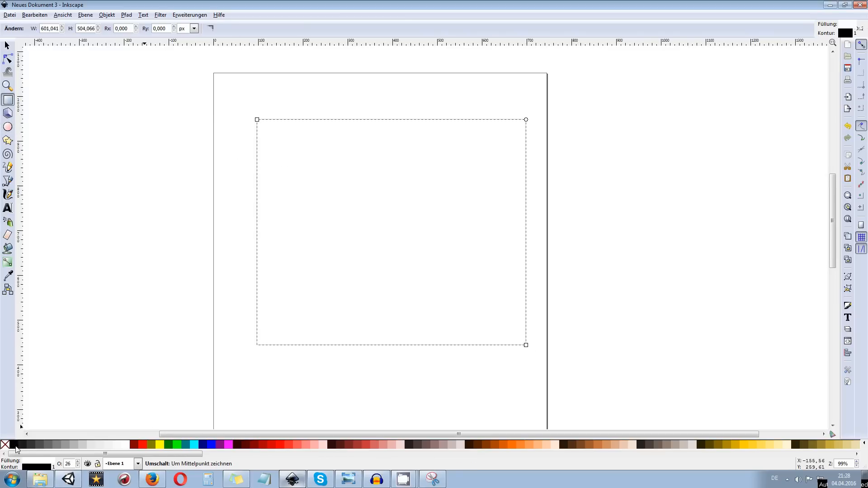
{"action": "left_click", "coordinate": [5, 445], "text": "shift"}
{"action": "left_click", "coordinate": [13, 444]}
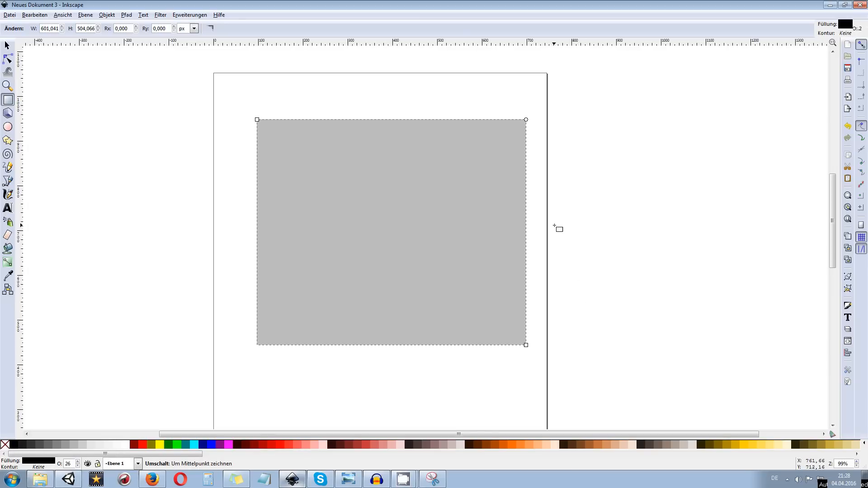
{"action": "left_click", "coordinate": [847, 306]}
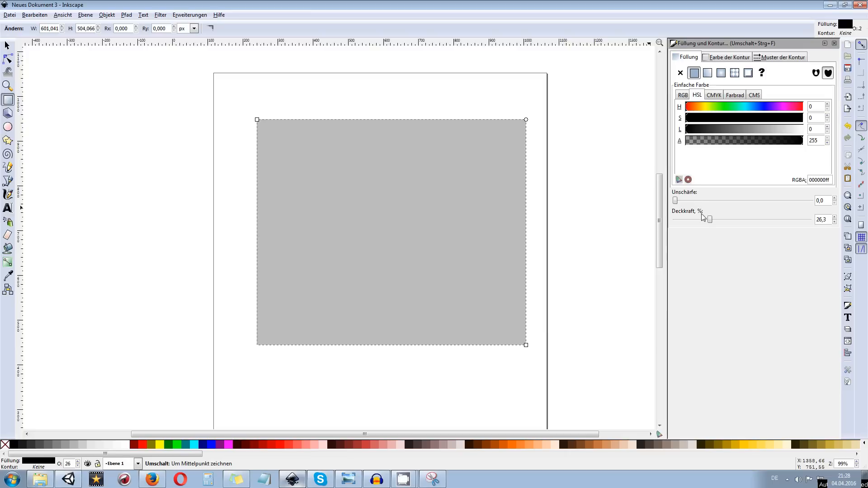
{"action": "left_click_drag", "start_coordinate": [709, 220], "coordinate": [811, 220]}
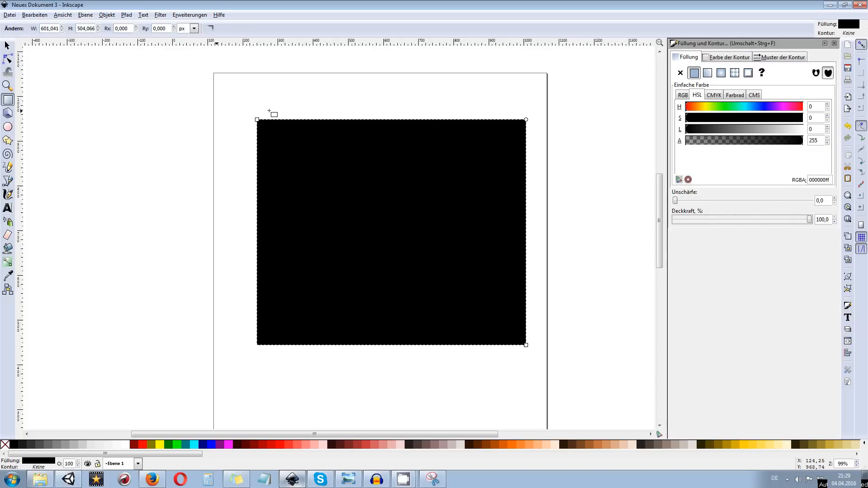
Resize the rectangle to 600 × 600 px and move it to about X 39, Y 403 px on the page
{"action": "left_click", "coordinate": [8, 45]}
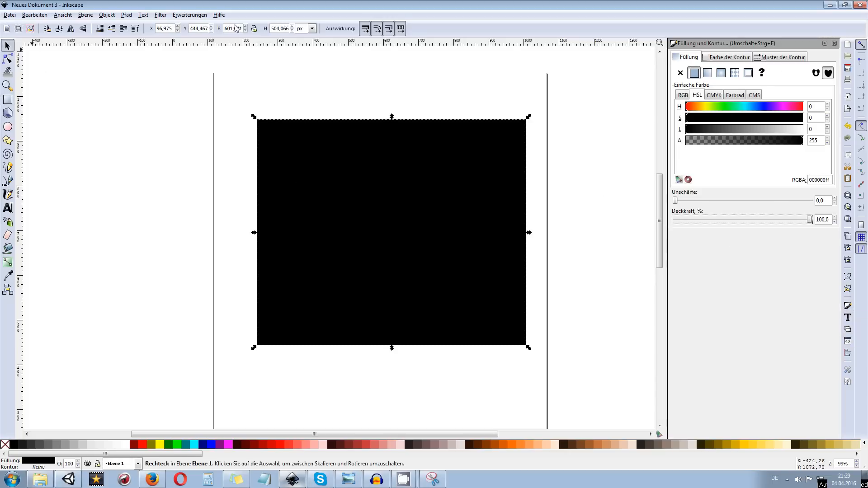
{"action": "left_click", "coordinate": [361, 150]}
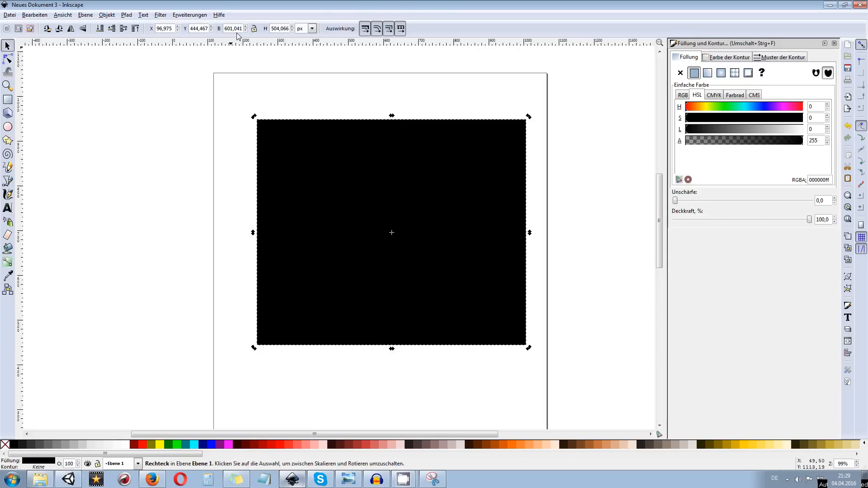
{"action": "double_click", "coordinate": [225, 29]}
{"action": "type", "text": "600"}
{"action": "key", "text": "Return"}
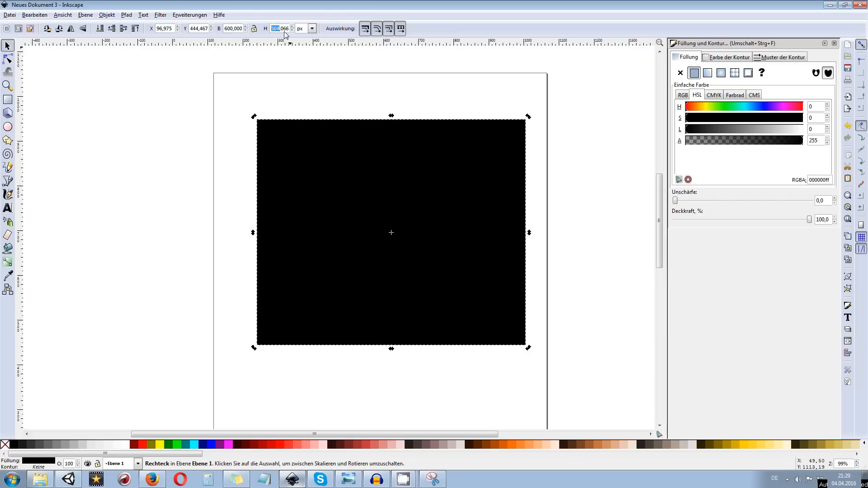
{"action": "left_click", "coordinate": [283, 31]}
{"action": "key", "text": "BackSpace"}
{"action": "key", "text": "BackSpace"}
{"action": "key", "text": "BackSpace"}
{"action": "type", "text": "600"}
{"action": "key", "text": "Return"}
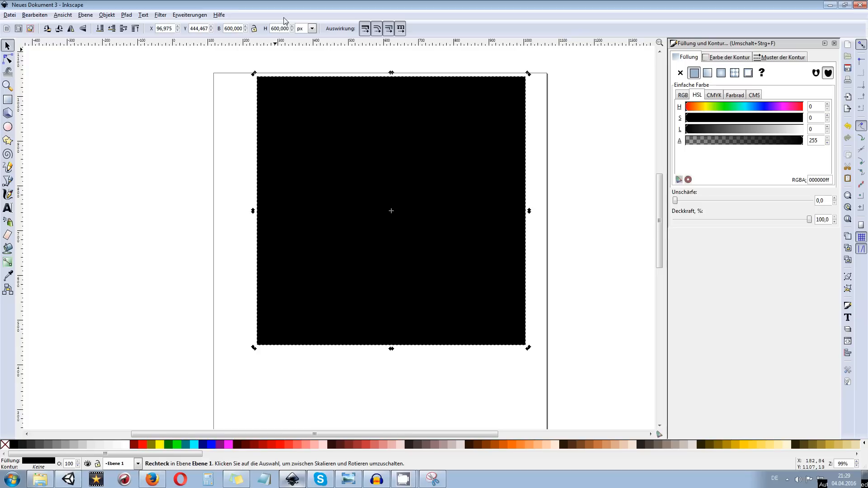
{"action": "left_click_drag", "start_coordinate": [382, 140], "coordinate": [356, 159]}
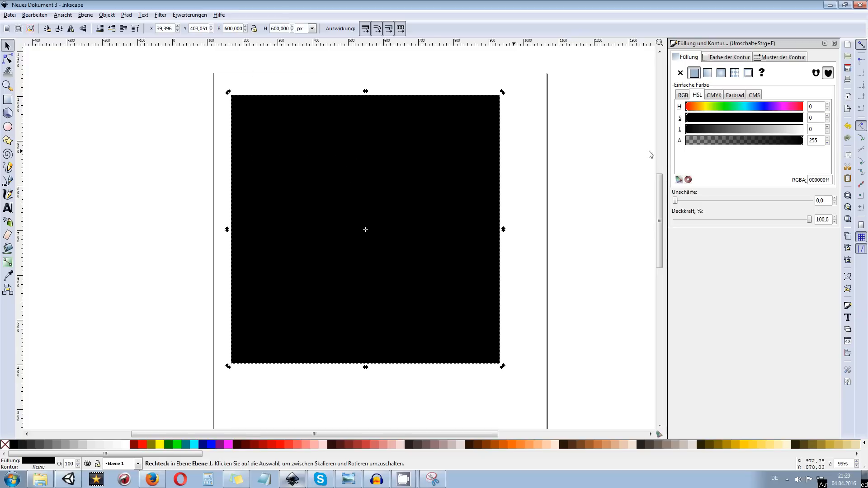
Show the layer list and lock the layer Ebene 1 that holds the black square
{"action": "left_click", "coordinate": [848, 330]}
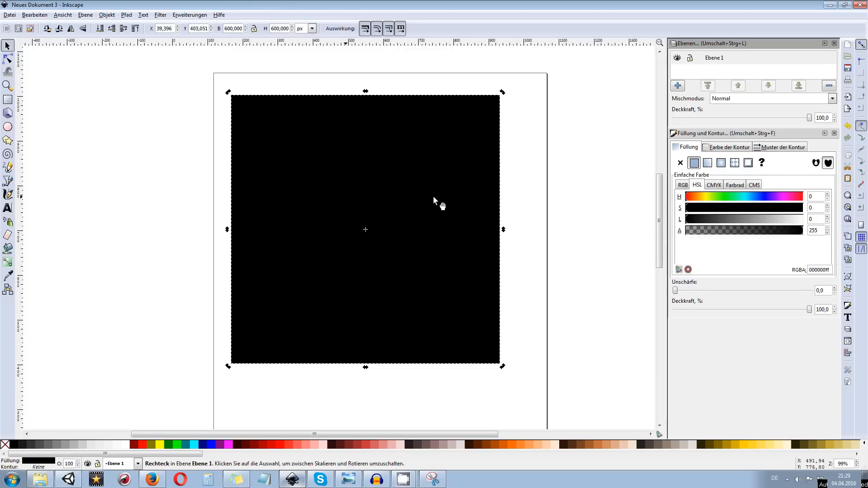
{"action": "left_click", "coordinate": [692, 63]}
{"action": "left_click", "coordinate": [677, 59]}
{"action": "left_click", "coordinate": [677, 59]}
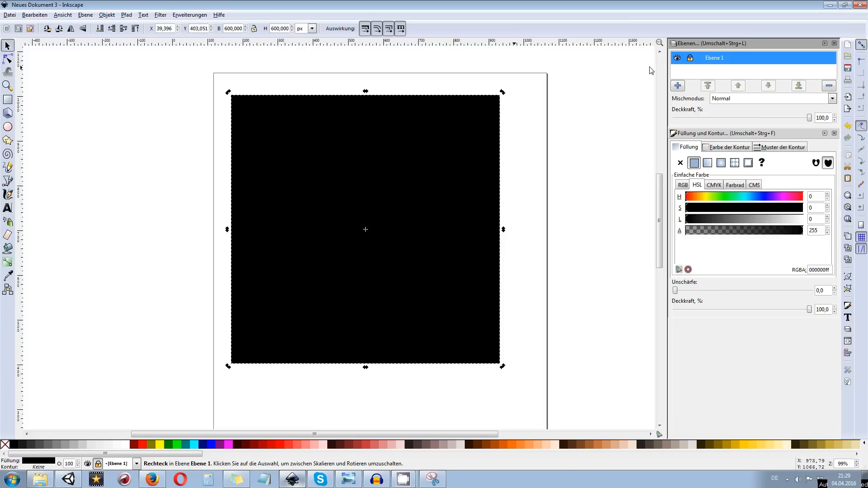
Add a layer named Ebene above Ebene 1 and make it the active layer
{"action": "left_click", "coordinate": [677, 87]}
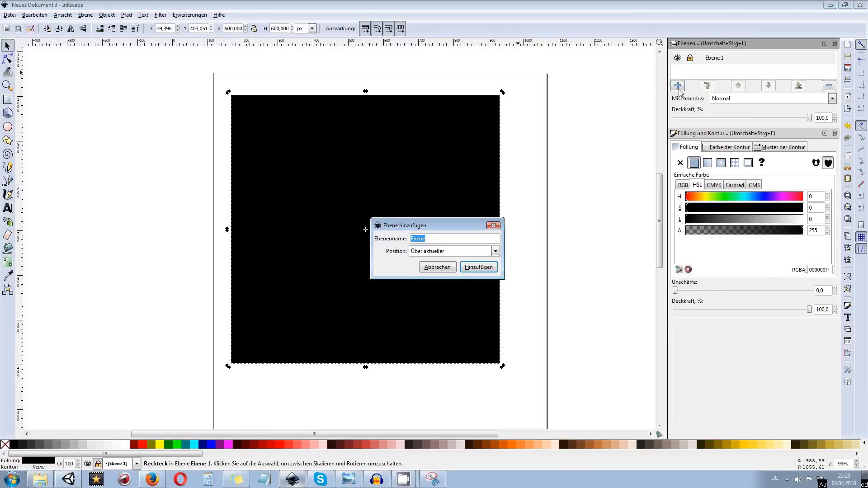
{"action": "left_click", "coordinate": [479, 268]}
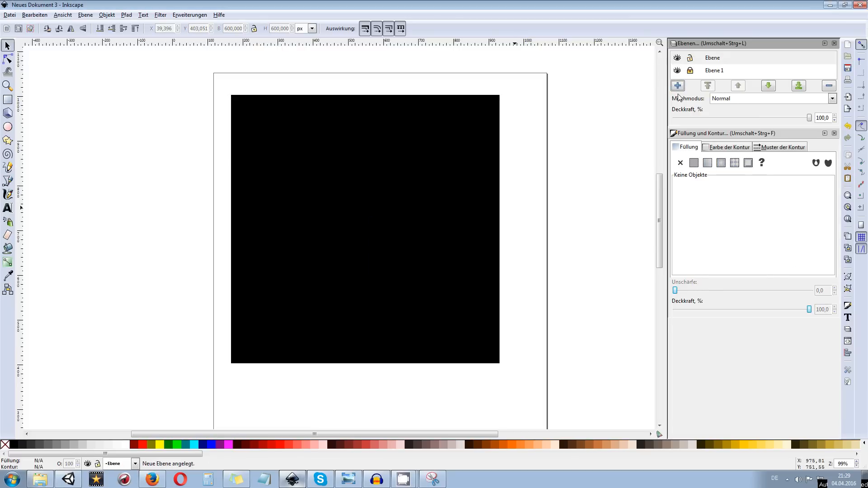
{"action": "left_click", "coordinate": [716, 61]}
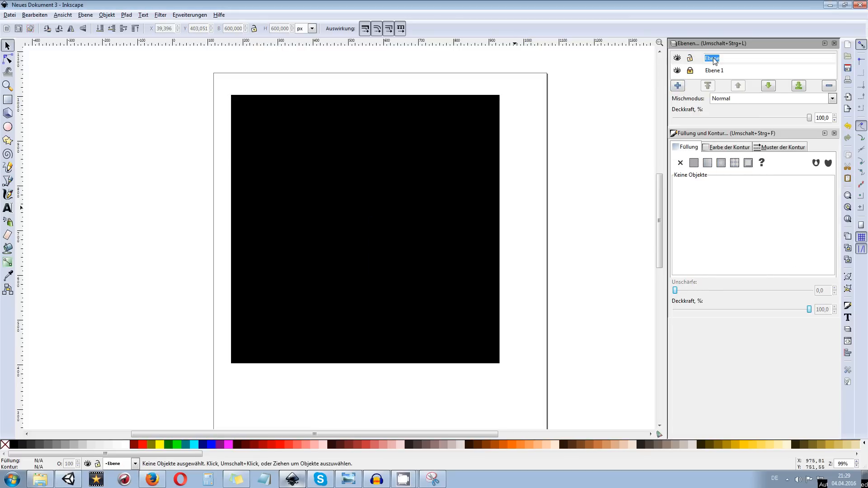
{"action": "left_click", "coordinate": [704, 61]}
{"action": "left_click", "coordinate": [725, 71]}
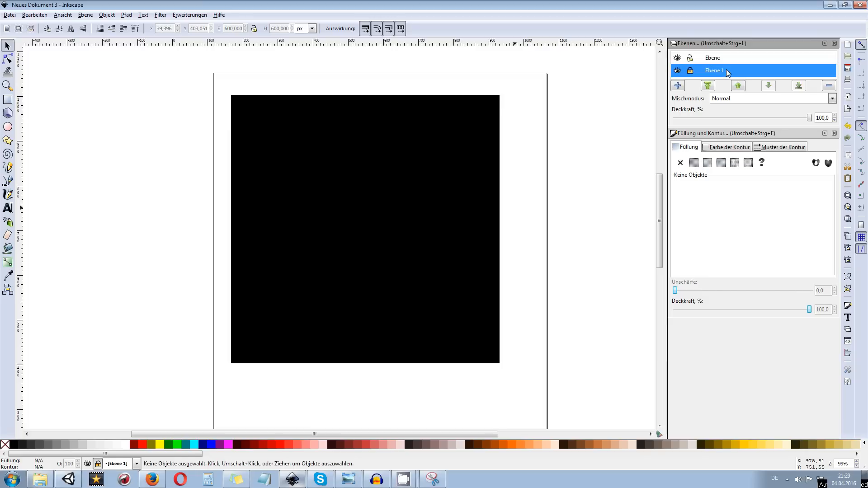
{"action": "left_click", "coordinate": [713, 61]}
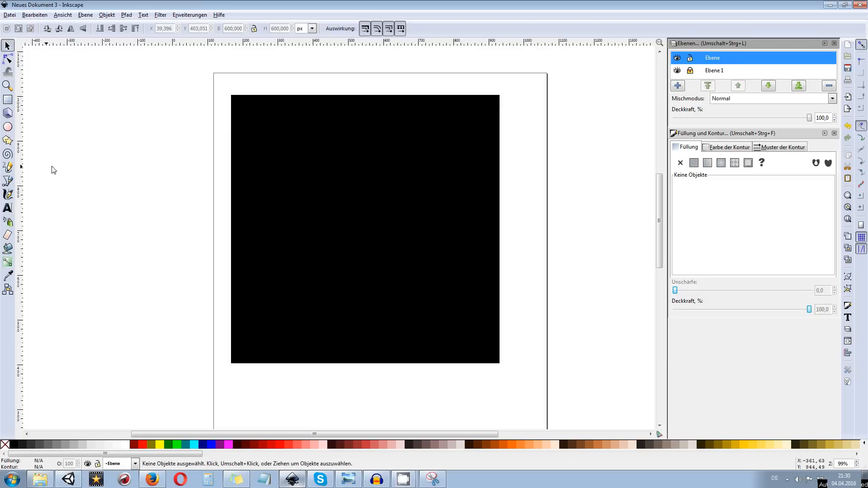
Draw a circle about 546 px in diameter beside the black square and fill it with light grey (cccccc)
{"action": "left_click", "coordinate": [8, 128]}
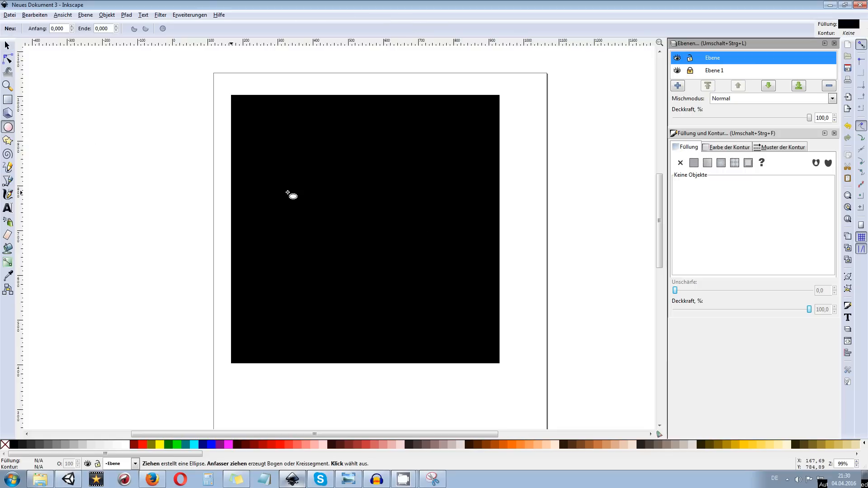
{"action": "scroll", "coordinate": [136, 191], "scroll_direction": "down", "scroll_amount": 4}
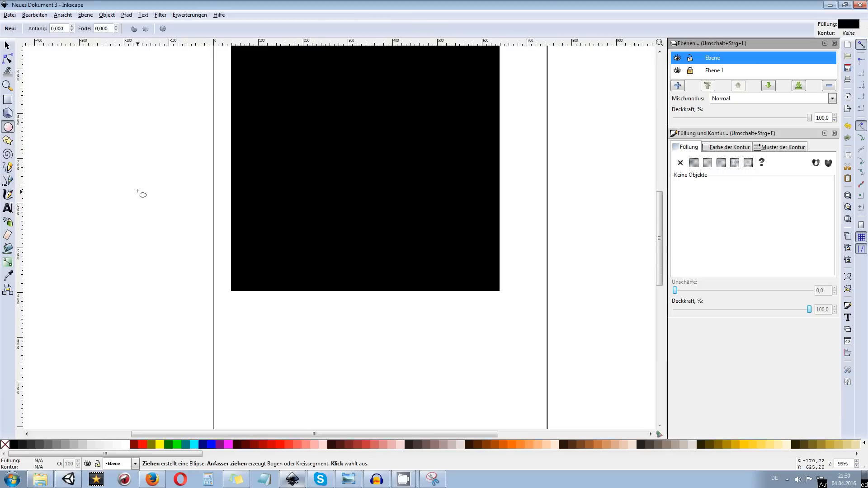
{"action": "left_click_drag", "start_coordinate": [136, 191], "coordinate": [330, 273]}
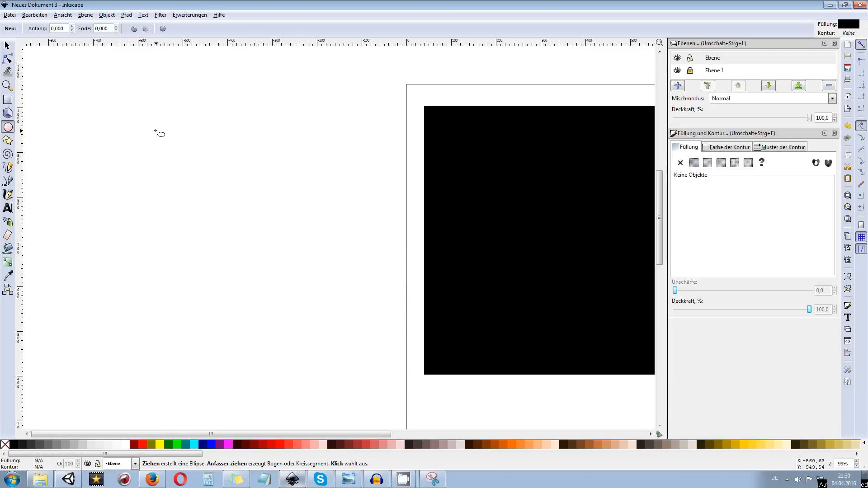
{"action": "left_click_drag", "start_coordinate": [133, 127], "coordinate": [419, 370]}
{"action": "key", "text": "minus"}
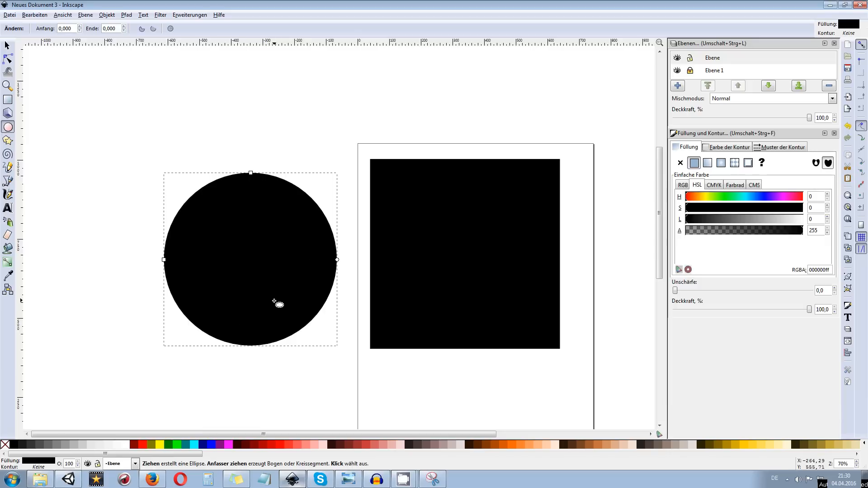
{"action": "scroll", "coordinate": [251, 289], "scroll_direction": "up", "scroll_amount": 2, "text": "ctrl"}
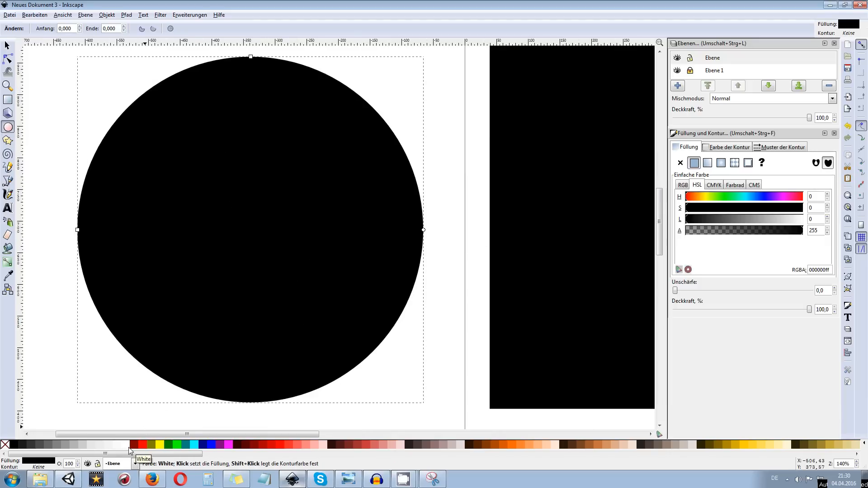
{"action": "left_click", "coordinate": [83, 444]}
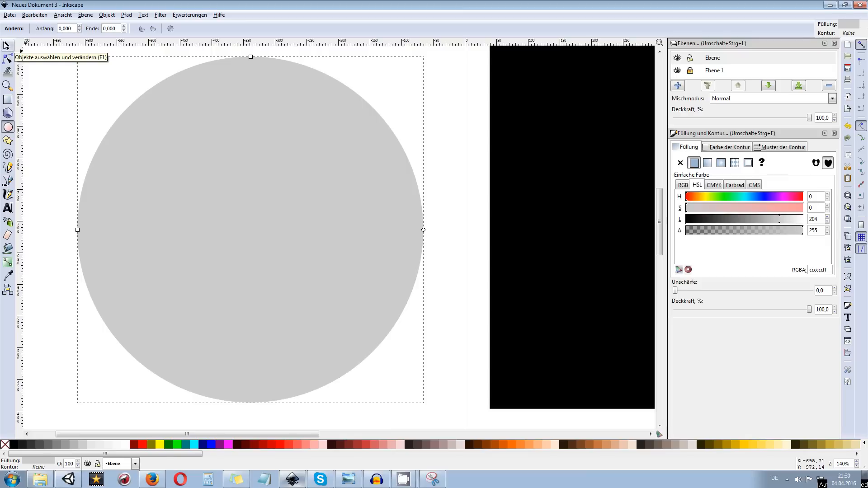
Duplicate the grey circle, move the copy partly over the black square, and undo that move
{"action": "left_click", "coordinate": [6, 45]}
{"action": "left_click_drag", "start_coordinate": [239, 153], "coordinate": [461, 149]}
{"action": "mouse_move", "coordinate": [461, 149]}
{"action": "left_mouse_down"}
{"action": "mouse_move", "coordinate": [395, 153]}
{"action": "mouse_move", "coordinate": [382, 234]}
{"action": "mouse_move", "coordinate": [498, 123]}
{"action": "mouse_move", "coordinate": [389, 205]}
{"action": "mouse_move", "coordinate": [455, 116]}
{"action": "mouse_move", "coordinate": [360, 121]}
{"action": "mouse_move", "coordinate": [471, 153]}
{"action": "left_mouse_up"}
{"action": "key", "text": "ctrl"}
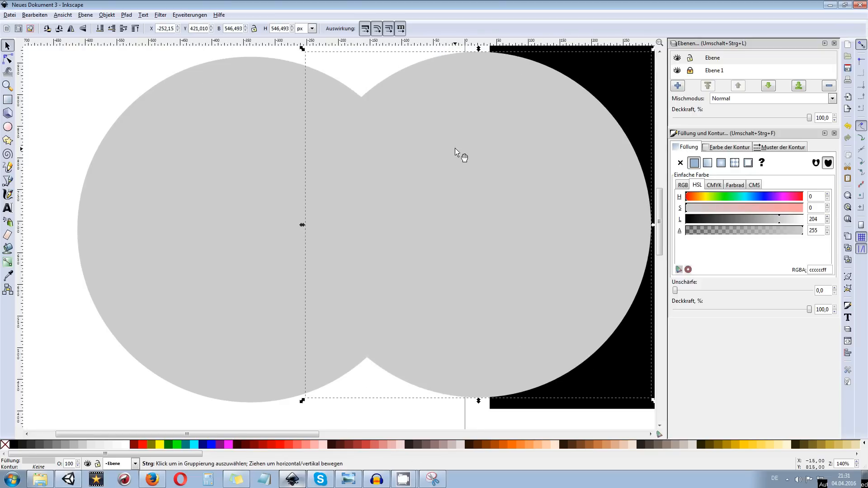
{"action": "key", "text": "ctrl+z"}
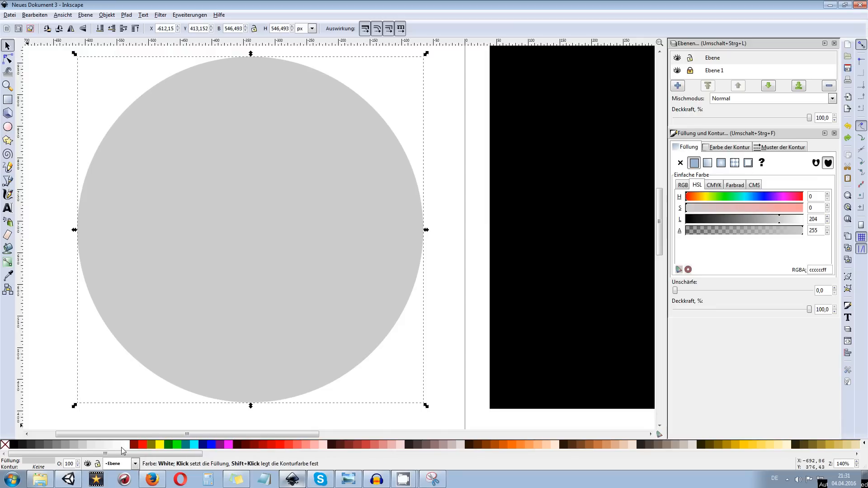
Fill the duplicate circle with white and scale it about its centre to about 535 px in diameter
{"action": "left_click_drag", "start_coordinate": [126, 447], "coordinate": [147, 237]}
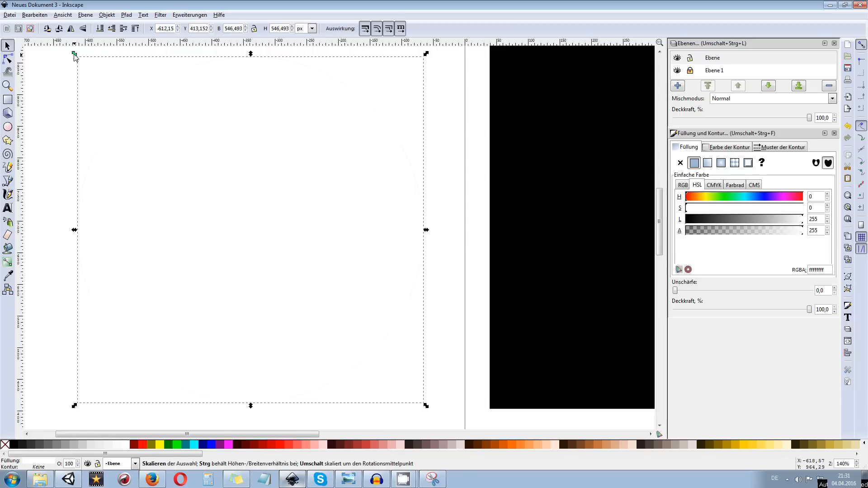
{"action": "left_click_drag", "start_coordinate": [74, 54], "coordinate": [181, 162]}
{"action": "left_click_drag", "start_coordinate": [182, 163], "coordinate": [50, 61]}
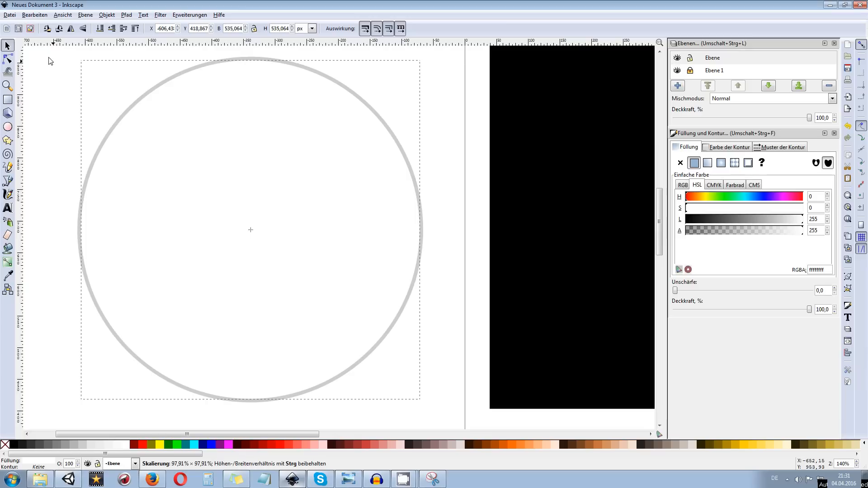
Try a white fill on the larger outer circle, undo it, and fill that circle with black (000000) instead
{"action": "left_click_drag", "start_coordinate": [50, 60], "coordinate": [50, 60]}
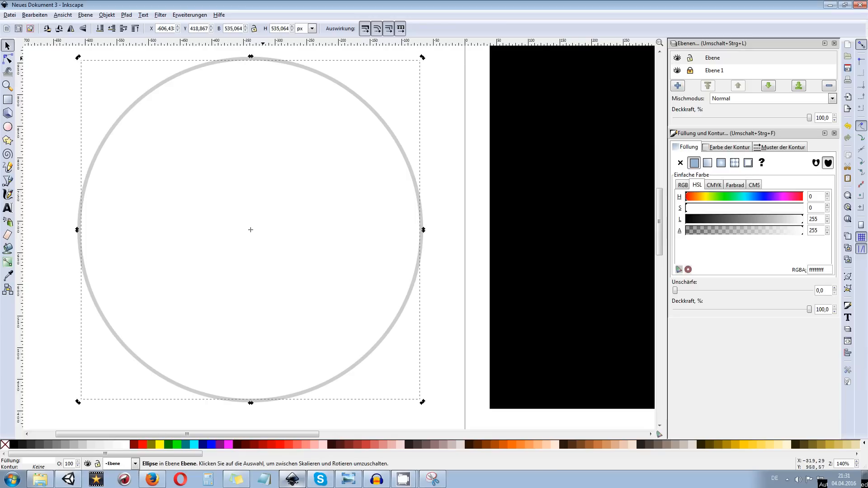
{"action": "left_click", "coordinate": [310, 59]}
{"action": "left_click", "coordinate": [260, 59]}
{"action": "scroll", "coordinate": [260, 60], "scroll_direction": "up", "scroll_amount": 10}
{"action": "scroll", "coordinate": [258, 217], "scroll_direction": "up", "scroll_amount": 2}
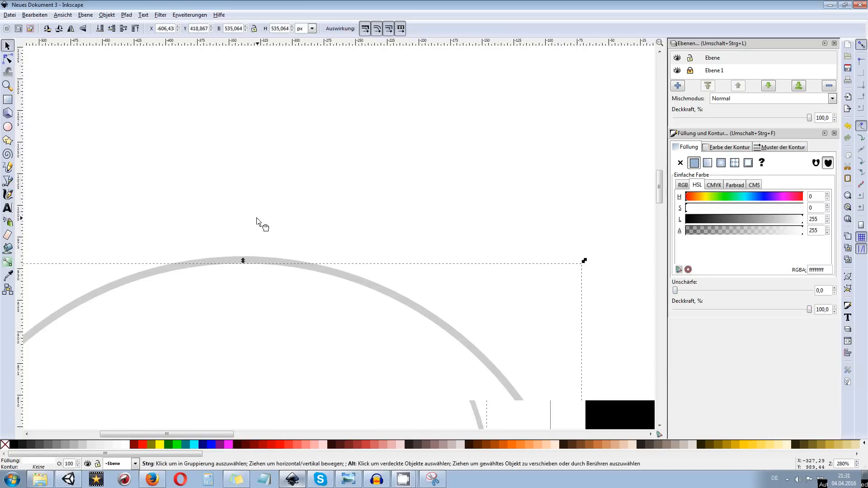
{"action": "left_click", "coordinate": [253, 262]}
{"action": "scroll", "coordinate": [254, 248], "scroll_direction": "down", "scroll_amount": 10}
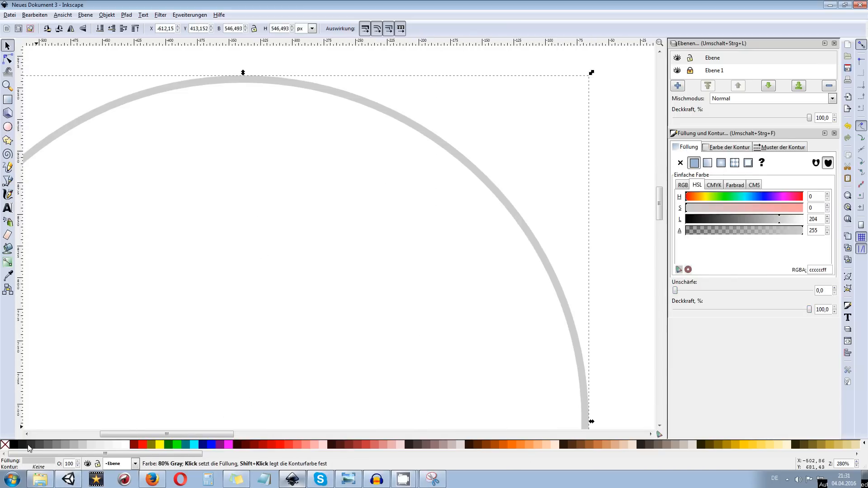
{"action": "left_click", "coordinate": [127, 446]}
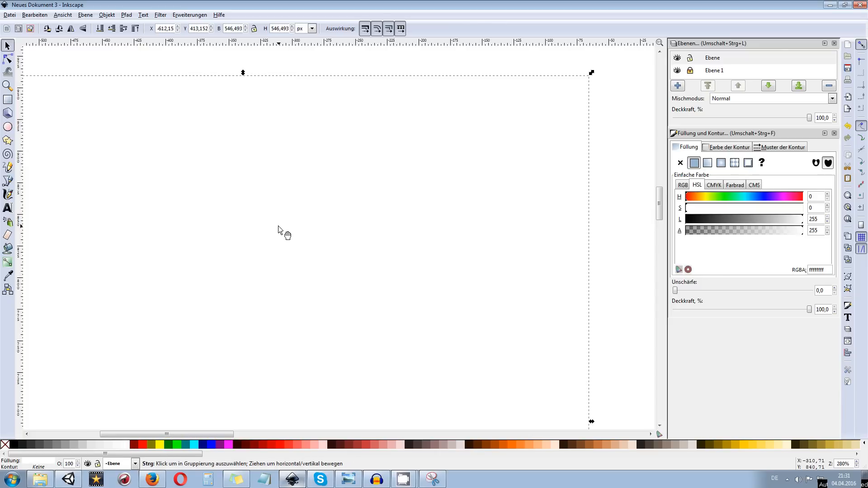
{"action": "key", "text": "ctrl+z"}
{"action": "left_click", "coordinate": [15, 446]}
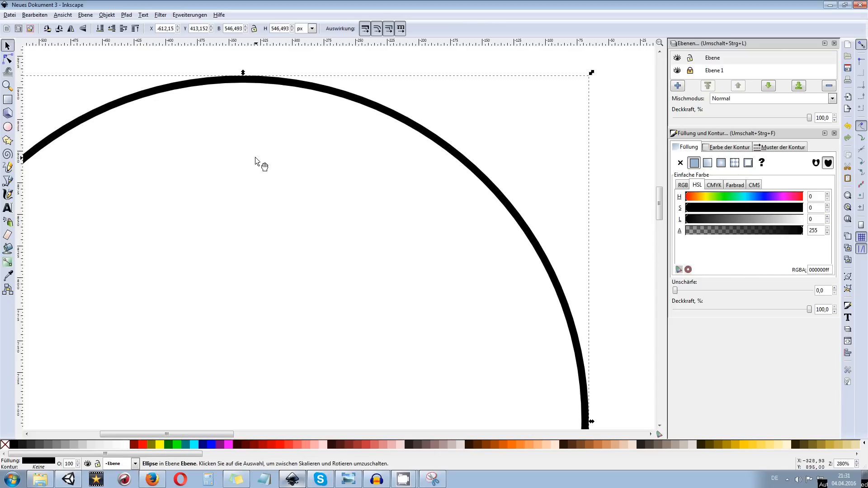
{"action": "scroll", "coordinate": [330, 113], "scroll_direction": "down", "scroll_amount": 2, "text": "ctrl"}
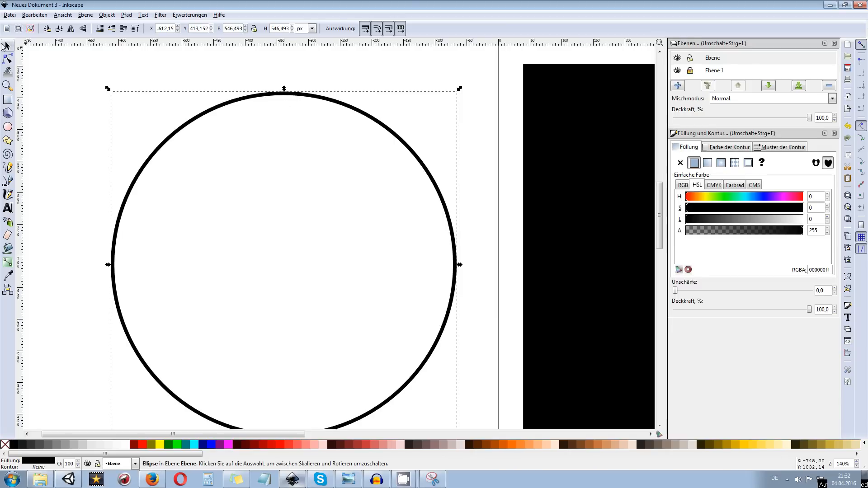
Add the inner white circle to the selection and subtract it from the black circle with a path difference to form a thin ring
{"action": "left_click", "coordinate": [302, 184], "text": "shift"}
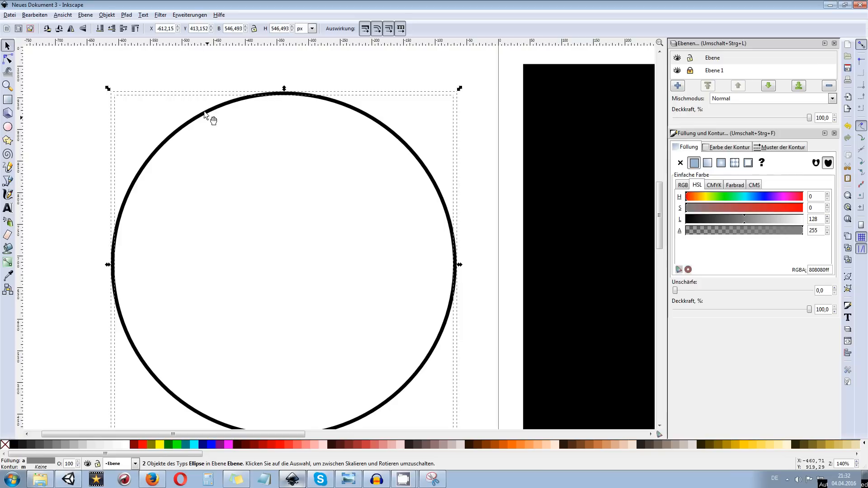
{"action": "left_click", "coordinate": [129, 15]}
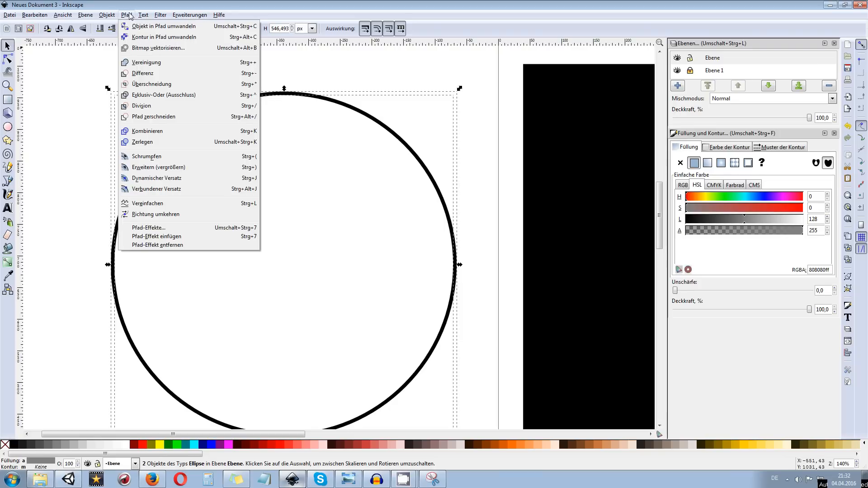
{"action": "left_click", "coordinate": [152, 73]}
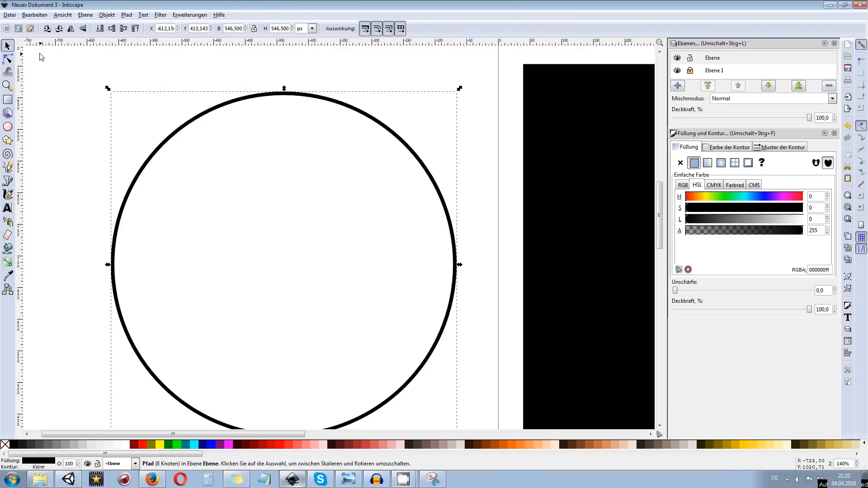
{"action": "left_click", "coordinate": [8, 59]}
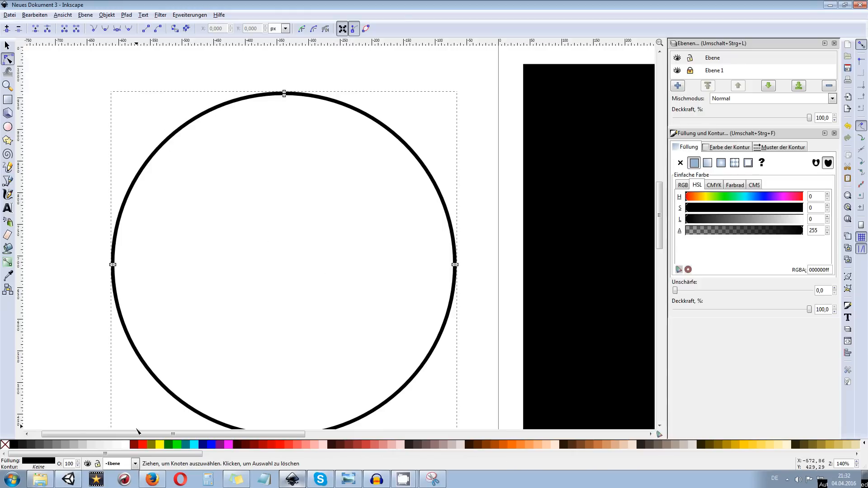
Fill the ring with white and move it fully onto the black square
{"action": "left_click", "coordinate": [125, 444]}
{"action": "scroll", "coordinate": [180, 219], "scroll_direction": "right", "scroll_amount": 8}
{"action": "scroll", "coordinate": [122, 204], "scroll_direction": "down", "scroll_amount": 3}
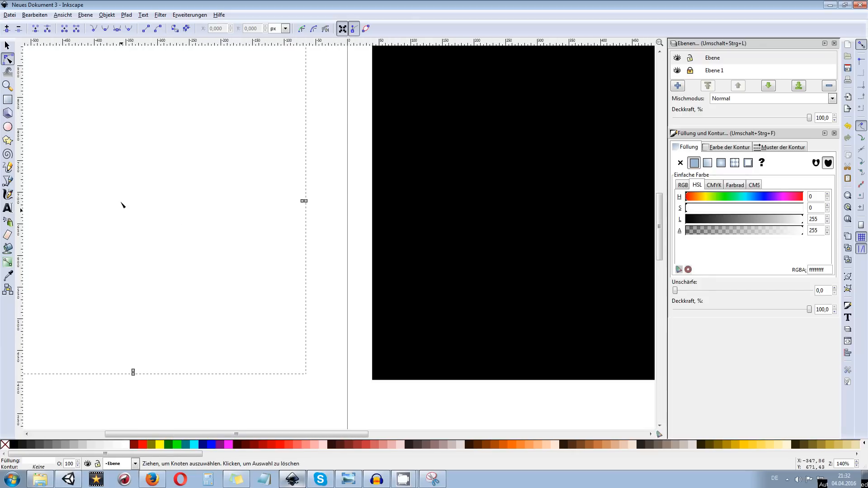
{"action": "key", "text": "s"}
{"action": "scroll", "coordinate": [271, 136], "scroll_direction": "down", "scroll_amount": 3}
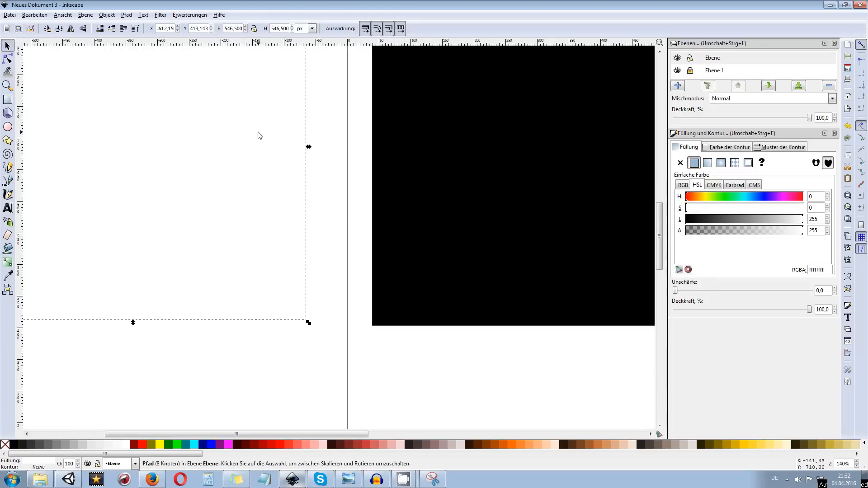
{"action": "left_click_drag", "start_coordinate": [297, 128], "coordinate": [424, 185]}
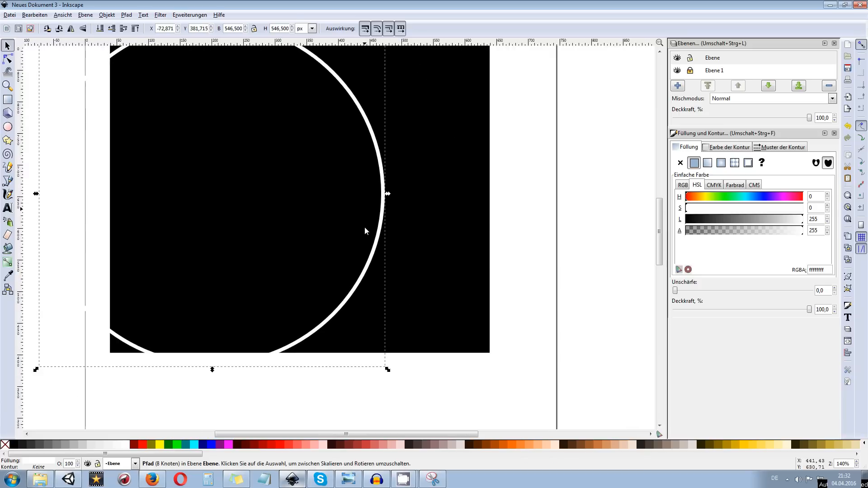
{"action": "scroll", "coordinate": [364, 227], "scroll_direction": "down", "scroll_amount": 2}
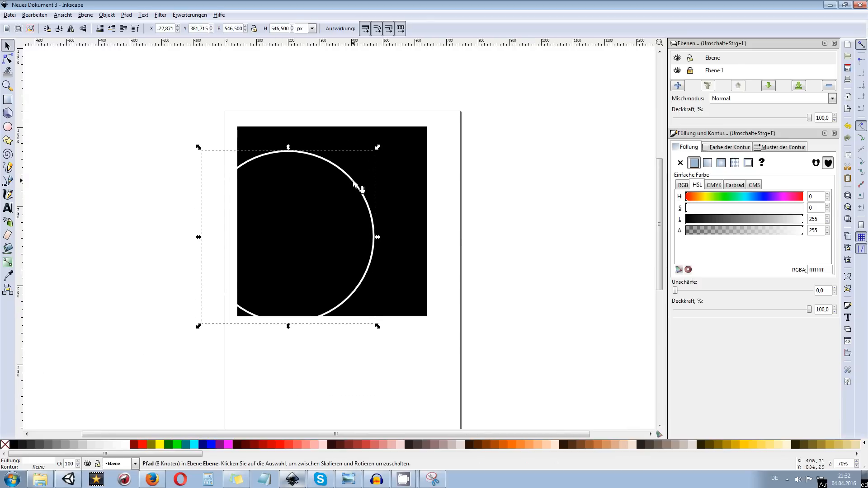
{"action": "left_click_drag", "start_coordinate": [356, 181], "coordinate": [395, 162]}
Unlock the layer Ebene 1 and centre the ring and black square on each other both horizontally and vertically
{"action": "left_click_drag", "start_coordinate": [153, 68], "coordinate": [543, 356]}
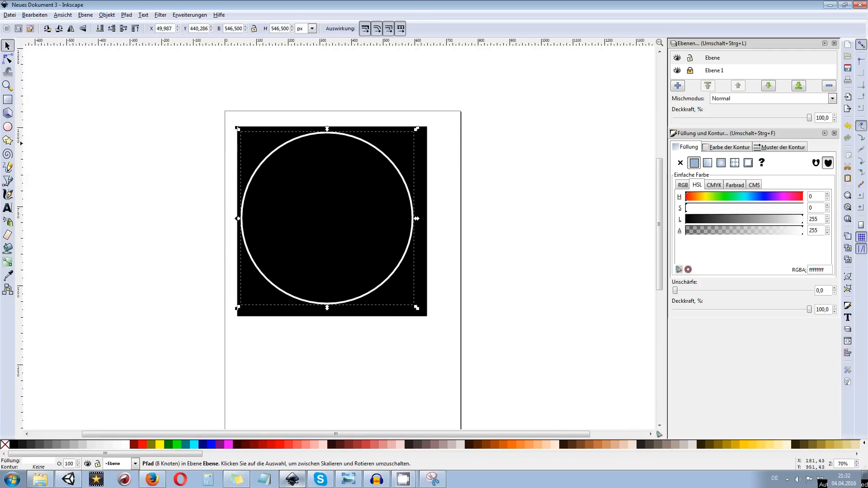
{"action": "left_click_drag", "start_coordinate": [164, 87], "coordinate": [572, 377]}
{"action": "left_click", "coordinate": [524, 334]}
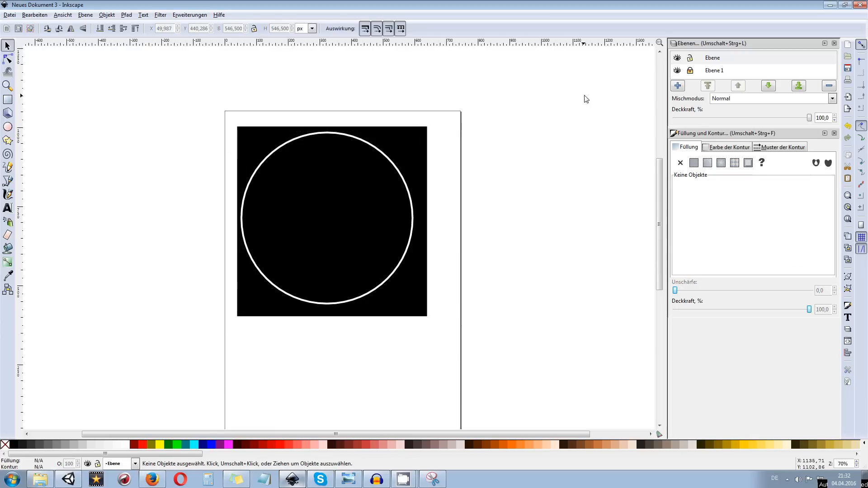
{"action": "left_click", "coordinate": [690, 71]}
{"action": "left_click_drag", "start_coordinate": [183, 77], "coordinate": [624, 411]}
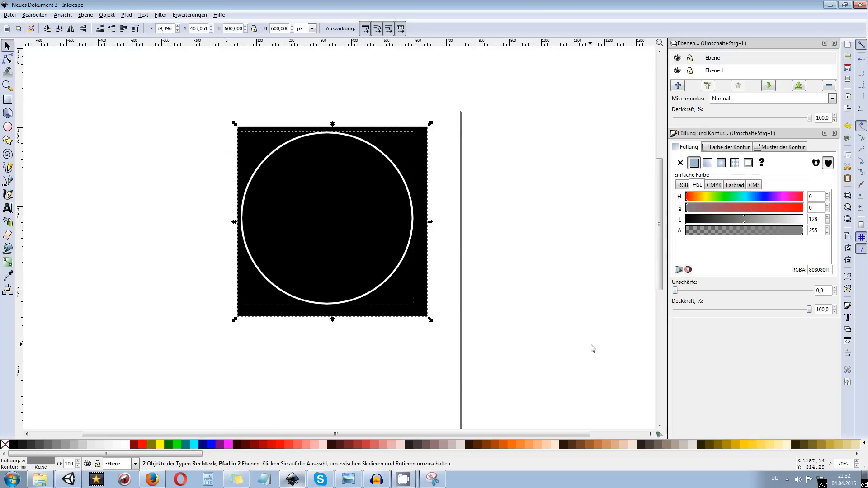
{"action": "left_click", "coordinate": [848, 354]}
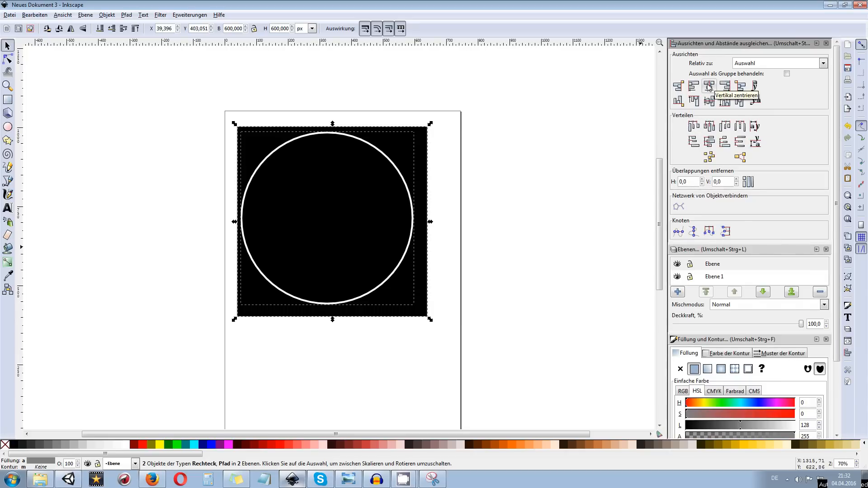
{"action": "left_click", "coordinate": [709, 86]}
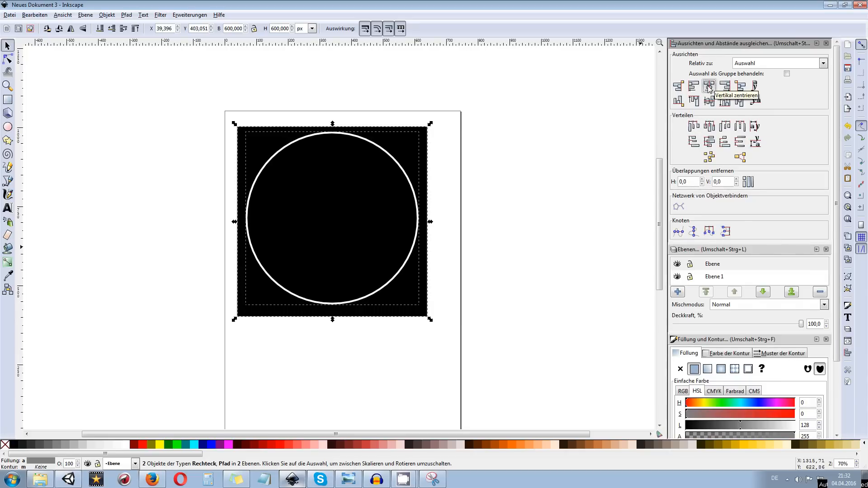
{"action": "left_click", "coordinate": [708, 101]}
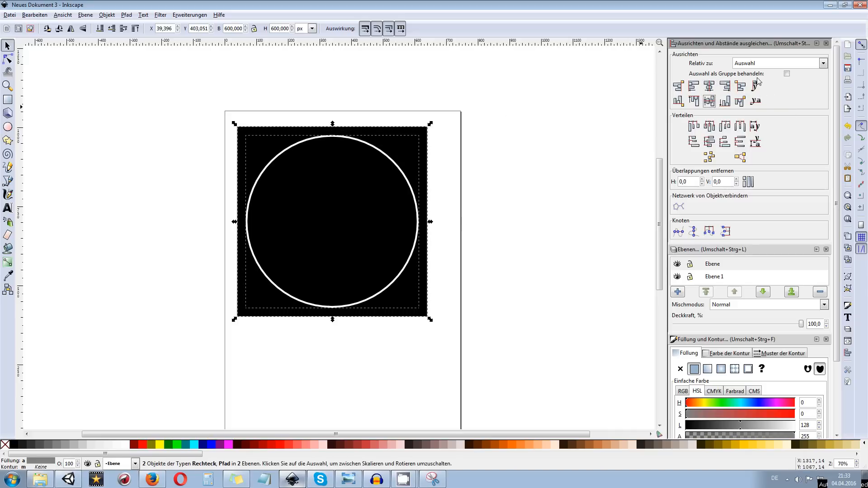
{"action": "left_click", "coordinate": [826, 43]}
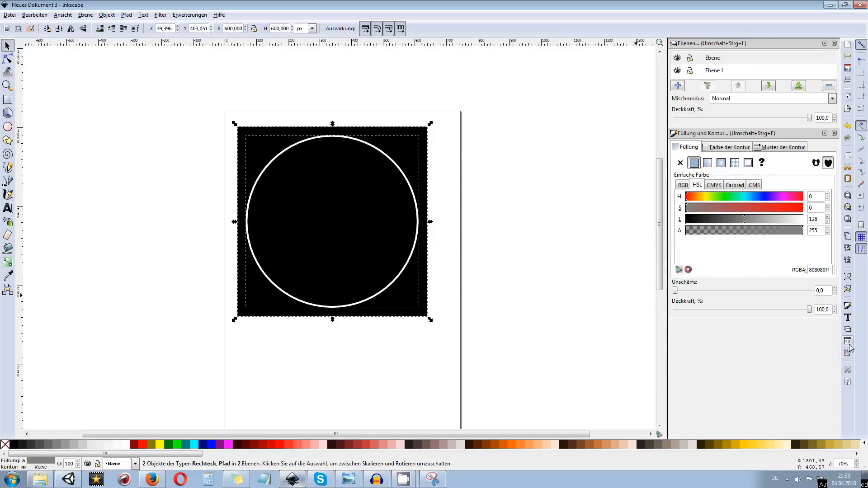
Draw a closed teardrop-shaped Bezier path inside the lower-left part of the ring and give it a white outline
{"action": "scroll", "coordinate": [348, 252], "scroll_direction": "up", "scroll_amount": 2, "text": "ctrl"}
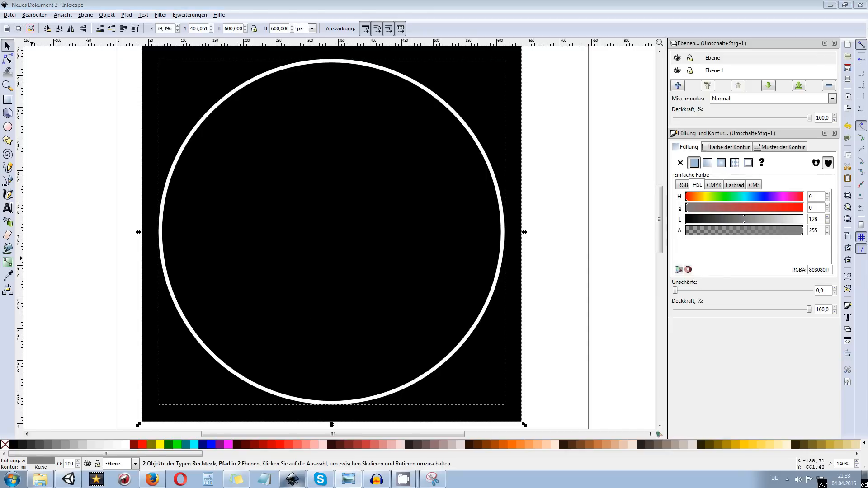
{"action": "left_click", "coordinate": [8, 181]}
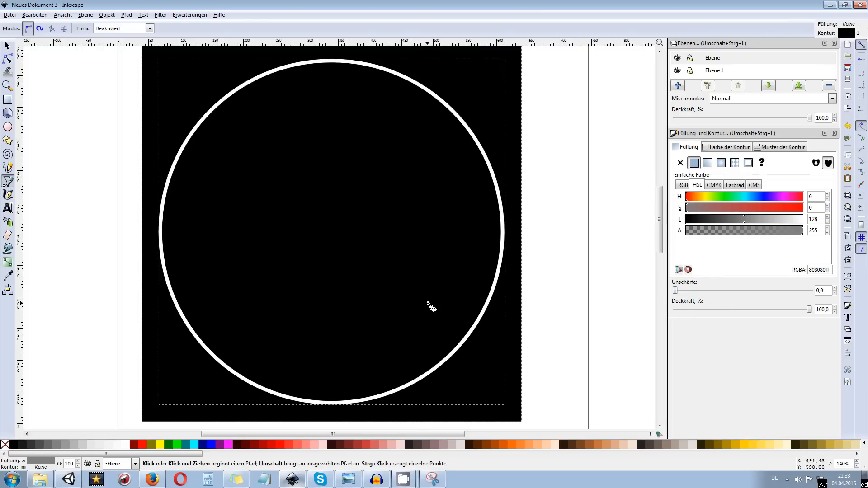
{"action": "left_click", "coordinate": [247, 380]}
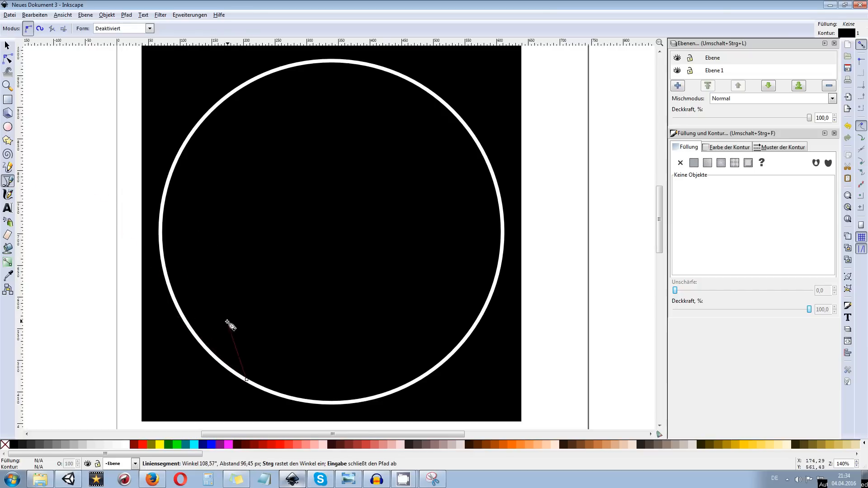
{"action": "left_click_drag", "start_coordinate": [199, 270], "coordinate": [202, 209]}
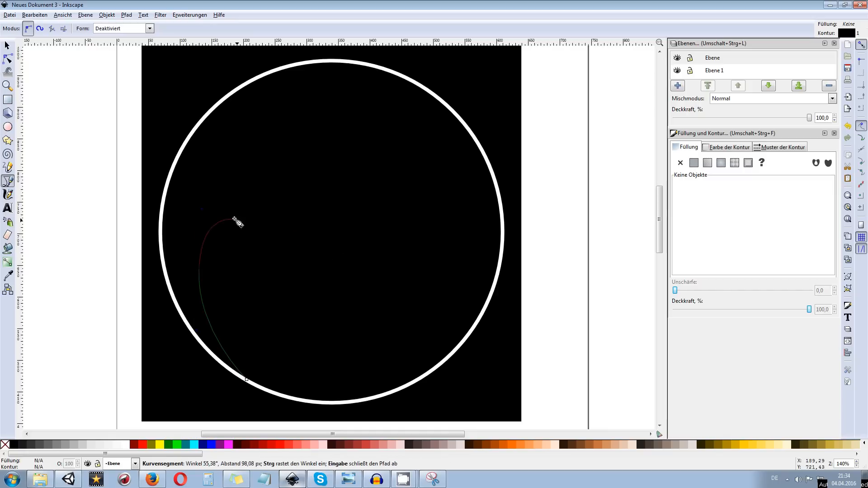
{"action": "mouse_move", "coordinate": [263, 244]}
{"action": "left_mouse_down"}
{"action": "mouse_move", "coordinate": [277, 257]}
{"action": "mouse_move", "coordinate": [269, 258]}
{"action": "left_mouse_up"}
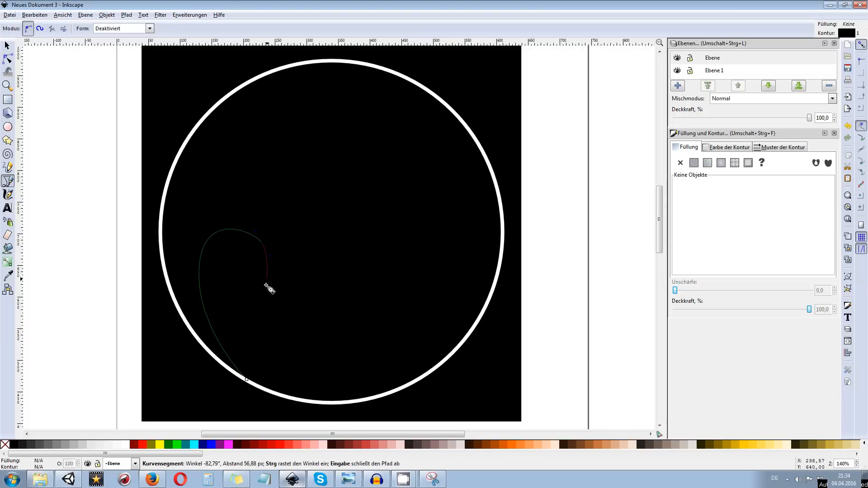
{"action": "left_click_drag", "start_coordinate": [275, 392], "coordinate": [334, 428]}
{"action": "left_click", "coordinate": [247, 380]}
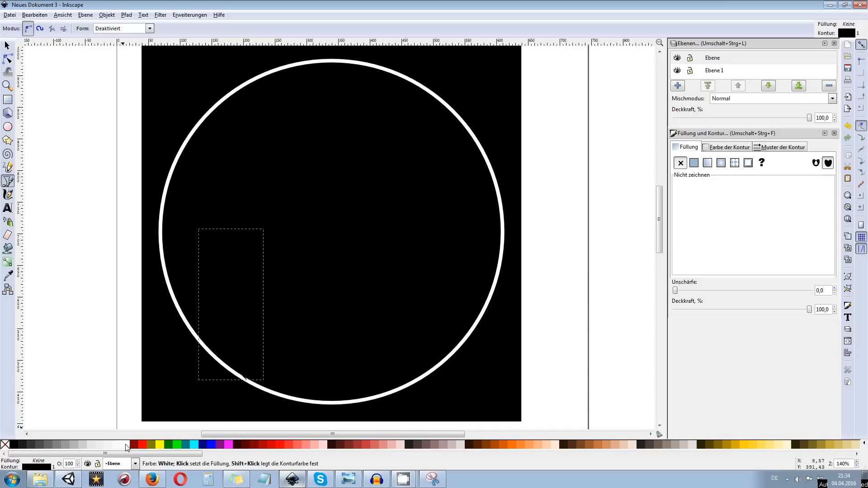
{"action": "left_click", "coordinate": [127, 447], "text": "shift"}
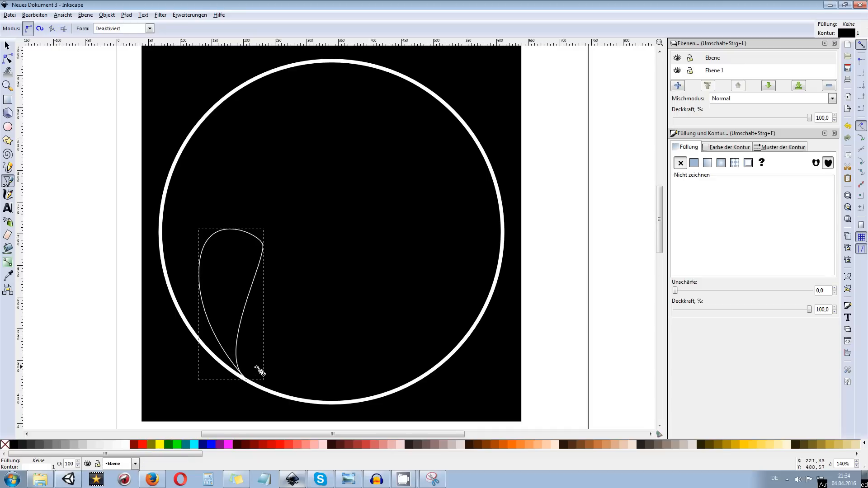
{"action": "left_click_drag", "start_coordinate": [255, 328], "coordinate": [250, 320]}
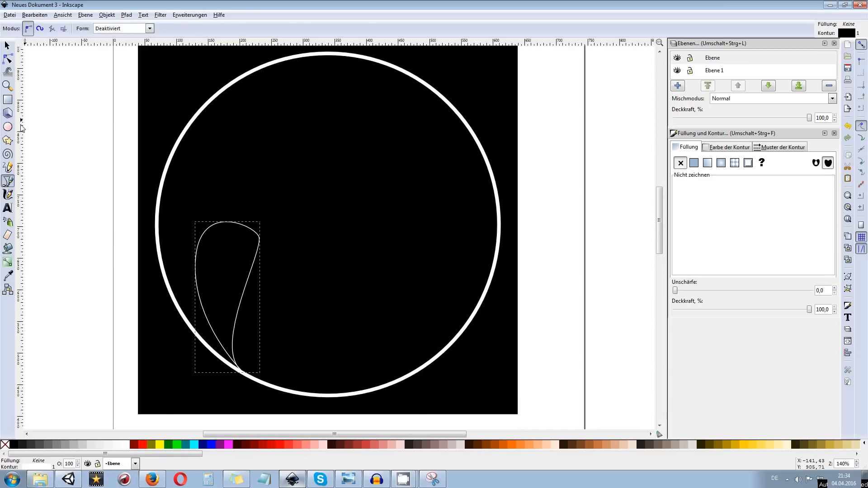
Move the teardrop's lower tip node inward, away from the ring, to about X 212.5, Y 484.6 px
{"action": "left_click", "coordinate": [8, 59]}
{"action": "scroll", "coordinate": [239, 351], "scroll_direction": "up", "scroll_amount": 2}
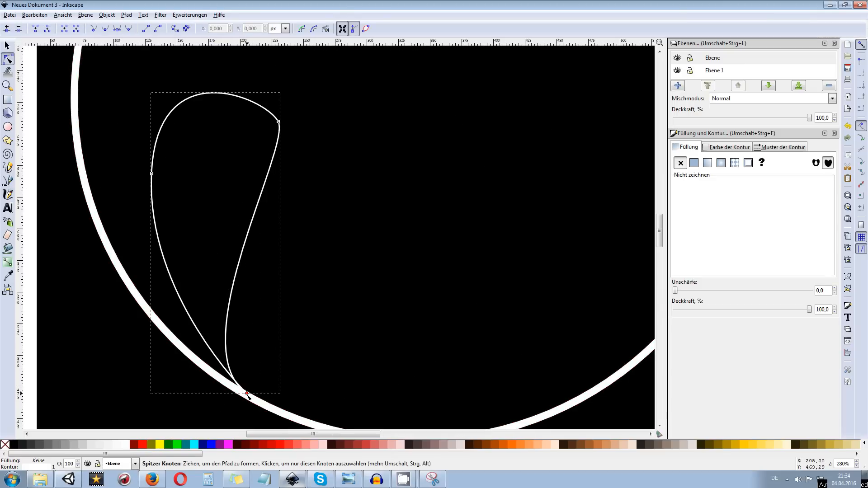
{"action": "left_click_drag", "start_coordinate": [247, 393], "coordinate": [256, 375]}
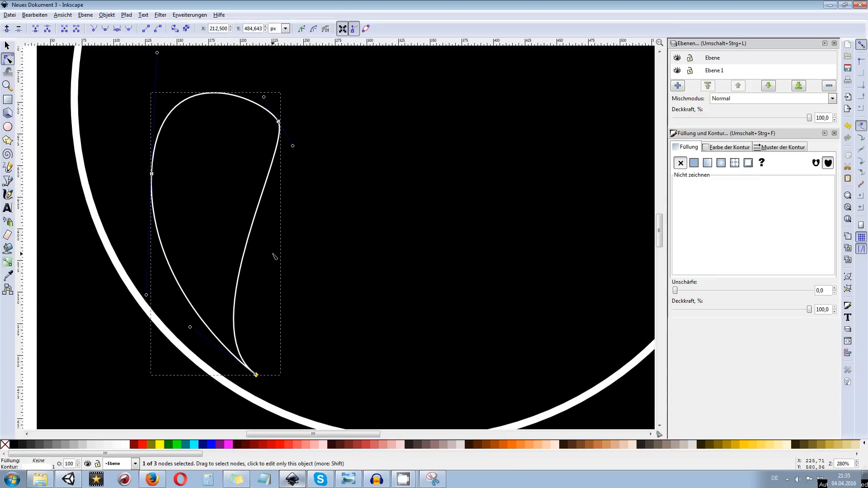
{"action": "scroll", "coordinate": [253, 305], "scroll_direction": "down", "scroll_amount": 3}
{"action": "scroll", "coordinate": [260, 289], "scroll_direction": "up", "scroll_amount": 3}
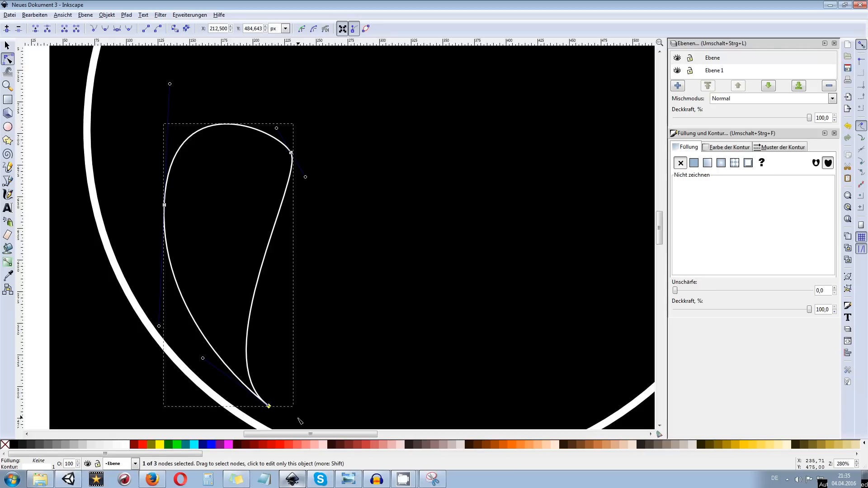
Select the end nodes of the teardrop's right-hand curve and insert a new node midway between them
{"action": "key", "text": "Tab"}
{"action": "left_click", "coordinate": [269, 406], "text": "shift"}
{"action": "left_click", "coordinate": [6, 29]}
{"action": "scroll", "coordinate": [282, 298], "scroll_direction": "down", "scroll_amount": 6}
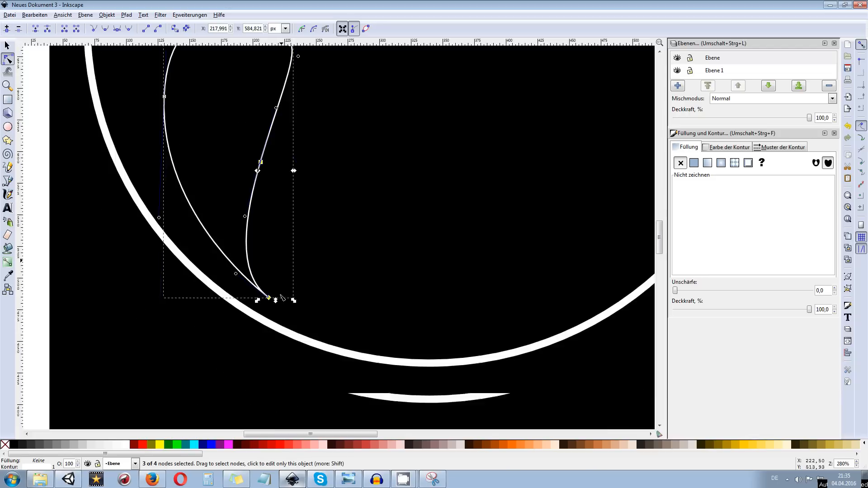
{"action": "scroll", "coordinate": [273, 248], "scroll_direction": "up", "scroll_amount": 3}
Move the inserted node down and outward to about X 293, Y 489 px, and retract the lower tip node's handle
{"action": "left_click", "coordinate": [261, 217]}
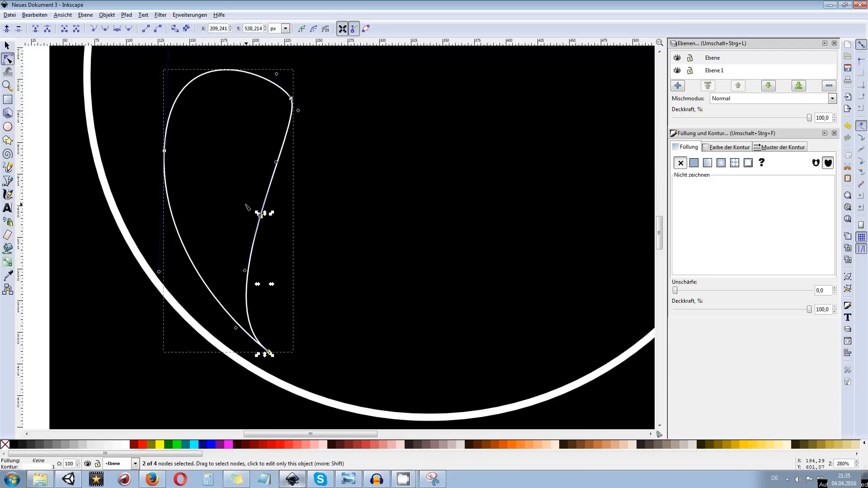
{"action": "left_click_drag", "start_coordinate": [261, 217], "coordinate": [371, 347]}
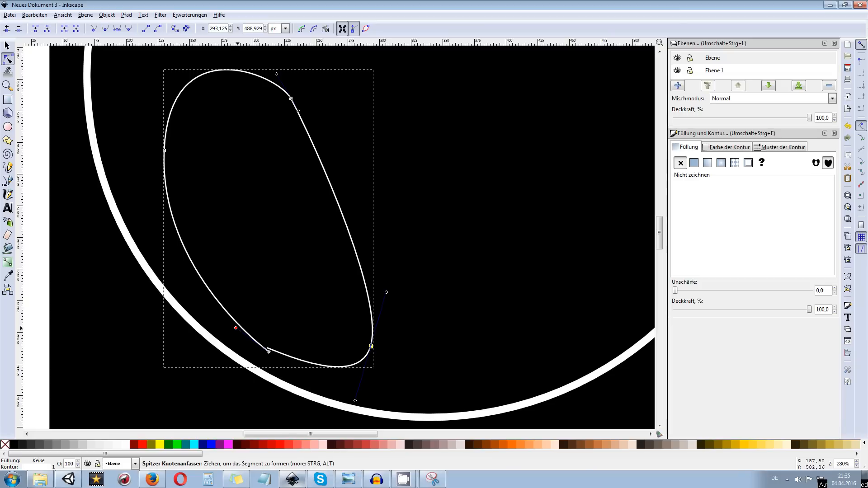
{"action": "left_click_drag", "start_coordinate": [235, 328], "coordinate": [268, 351]}
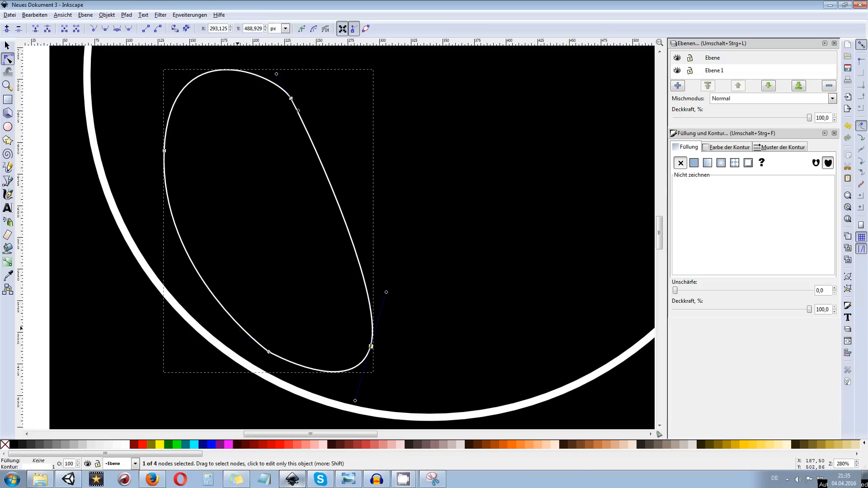
Pull a curve handle out of the teardrop's lower tip node and adjust the neighbouring node's handle to flatten the bottom curve
{"action": "left_click", "coordinate": [269, 353]}
{"action": "left_click_drag", "start_coordinate": [270, 353], "coordinate": [224, 344]}
{"action": "left_click_drag", "start_coordinate": [355, 403], "coordinate": [345, 360]}
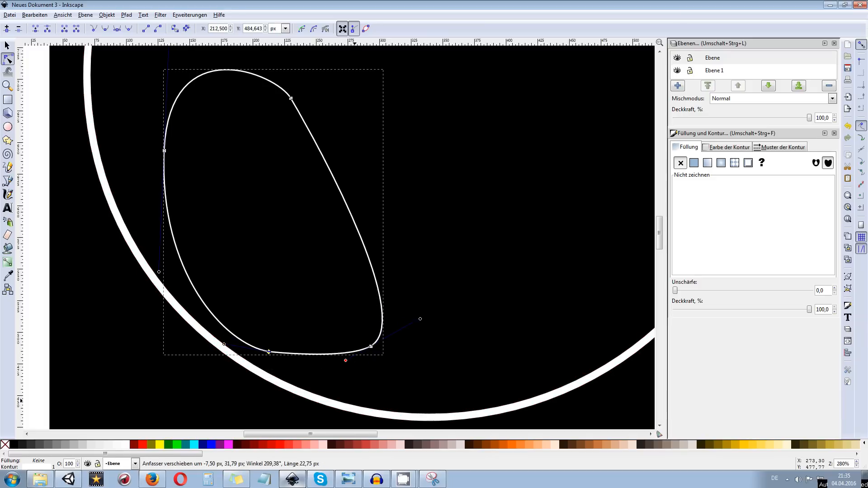
Move the two lower nodes onto the ring at about X 211, Y 466 px and X 267, Y 444 px, and retract the second node's outer handle
{"action": "left_click_drag", "start_coordinate": [270, 355], "coordinate": [268, 377]}
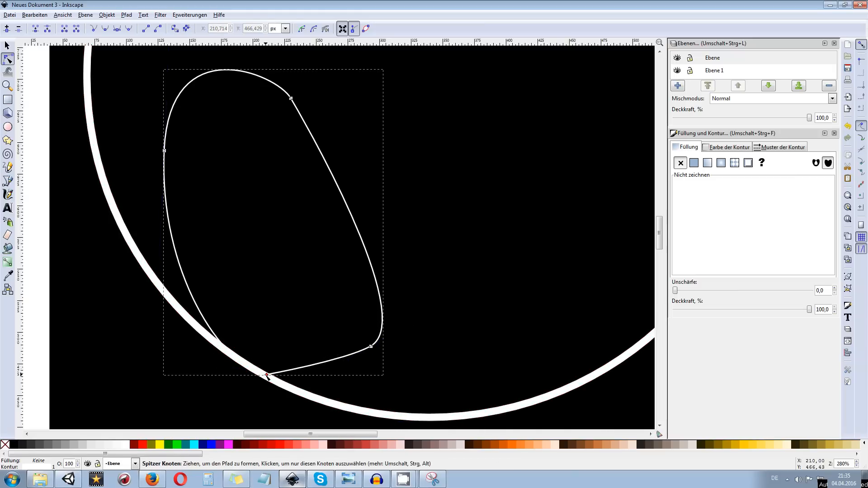
{"action": "left_click_drag", "start_coordinate": [227, 371], "coordinate": [223, 359]}
{"action": "scroll", "coordinate": [342, 372], "scroll_direction": "right", "scroll_amount": 2}
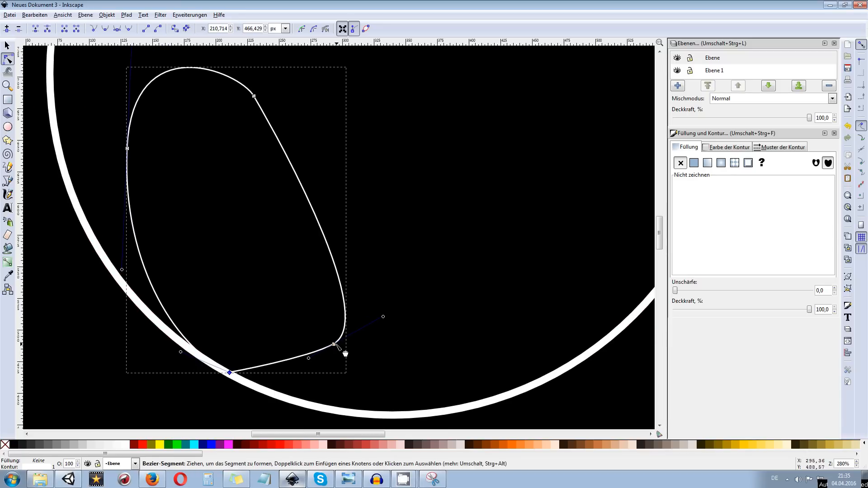
{"action": "left_click_drag", "start_coordinate": [333, 346], "coordinate": [268, 399]}
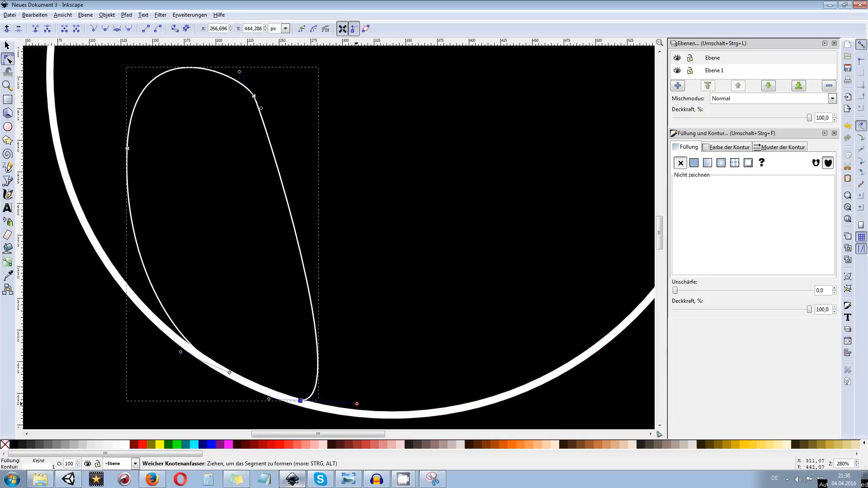
{"action": "left_click", "coordinate": [357, 404], "text": "ctrl"}
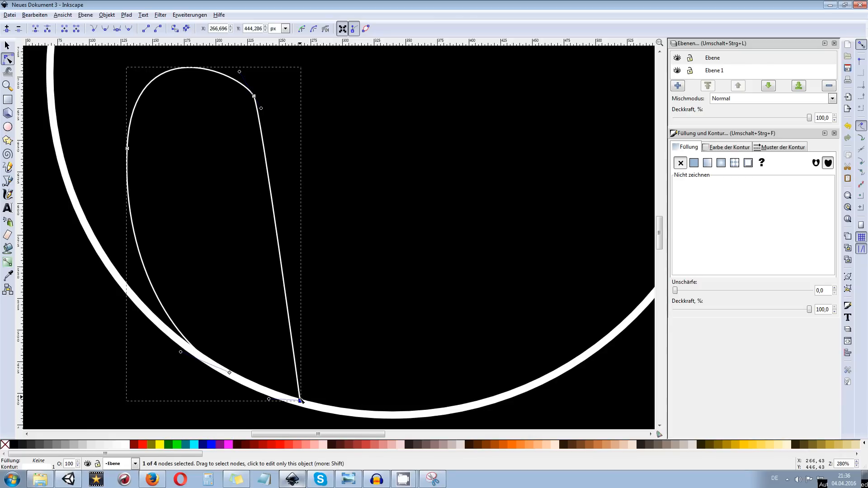
Try to bend the shape's right side inward by pulling a handle up out of the lower end node on the ring
{"action": "left_click_drag", "start_coordinate": [300, 400], "coordinate": [223, 285]}
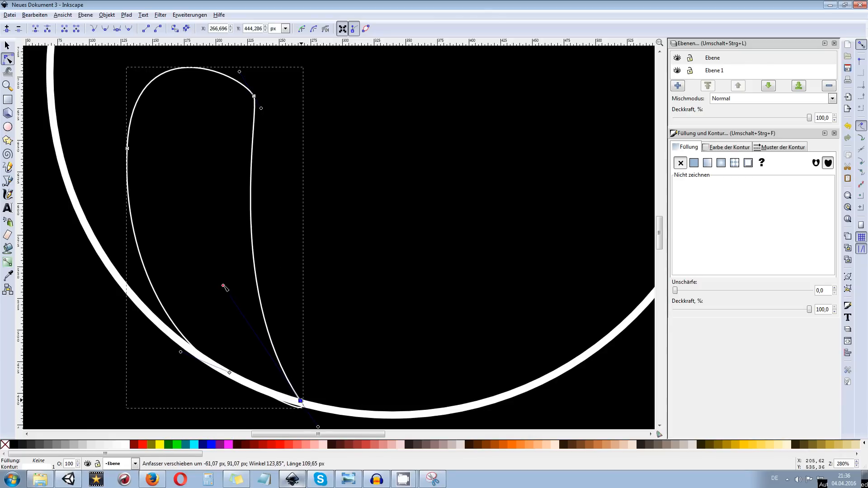
{"action": "scroll", "coordinate": [223, 285], "scroll_direction": "down", "scroll_amount": 4}
{"action": "left_click_drag", "start_coordinate": [358, 374], "coordinate": [281, 309]}
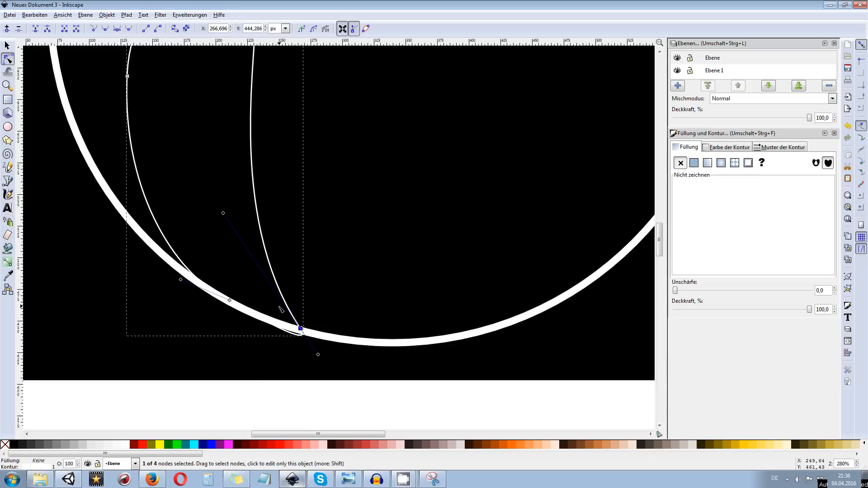
Make the lower end node a cusp and pull its handle up and inward so the shape's right side curves inward
{"action": "left_click", "coordinate": [311, 338]}
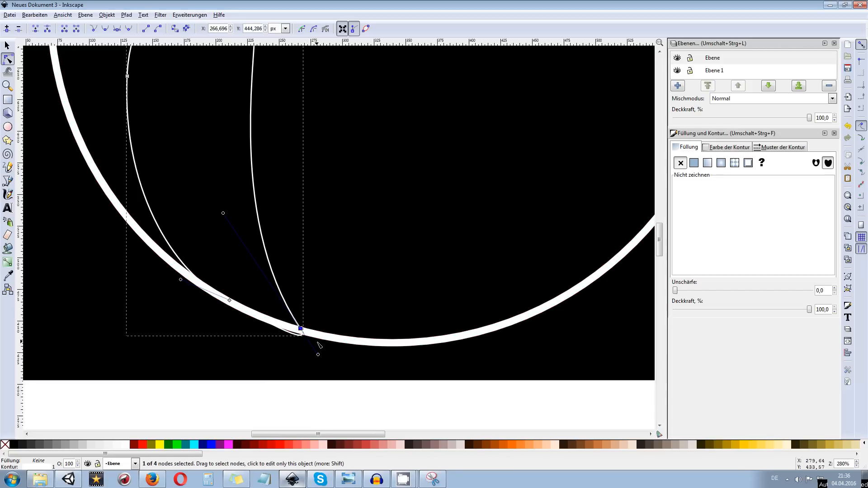
{"action": "left_click", "coordinate": [94, 32]}
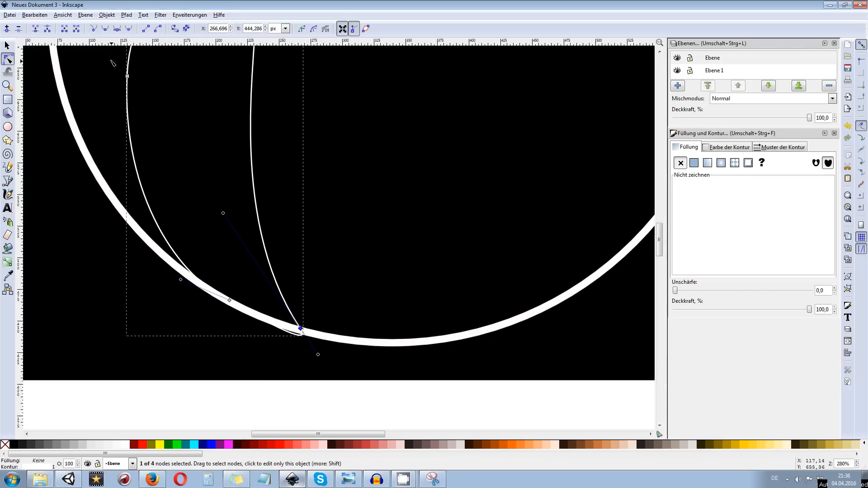
{"action": "left_click", "coordinate": [94, 31]}
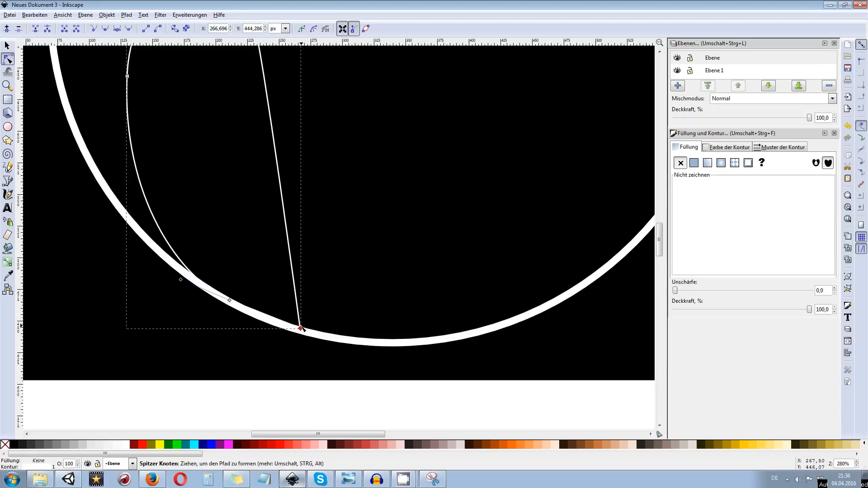
{"action": "left_click_drag", "start_coordinate": [299, 270], "coordinate": [315, 306]}
{"action": "left_click_drag", "start_coordinate": [316, 364], "coordinate": [190, 212]}
{"action": "left_click_drag", "start_coordinate": [193, 194], "coordinate": [251, 222]}
{"action": "left_click_drag", "start_coordinate": [255, 281], "coordinate": [290, 408]}
{"action": "left_click_drag", "start_coordinate": [219, 154], "coordinate": [426, 322]}
Move the shape's upper-right node down and inward to about X 207, Y 659 px and shorten the upper-left node's top handle
{"action": "scroll", "coordinate": [384, 271], "scroll_direction": "down", "scroll_amount": 2}
{"action": "scroll", "coordinate": [385, 274], "scroll_direction": "up", "scroll_amount": 2}
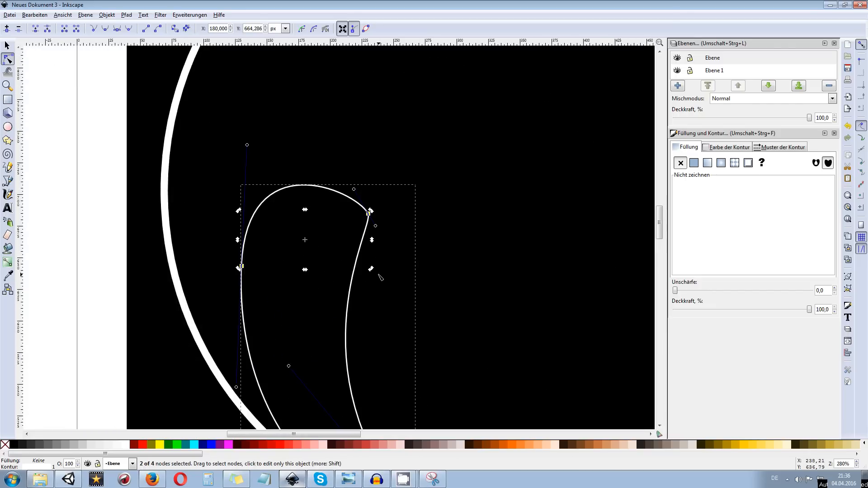
{"action": "left_click", "coordinate": [405, 219]}
{"action": "left_click", "coordinate": [357, 187]}
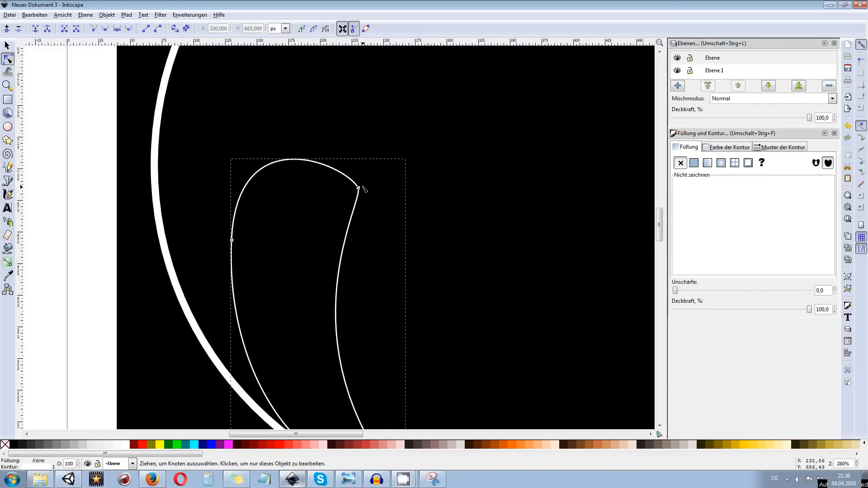
{"action": "scroll", "coordinate": [373, 206], "scroll_direction": "down", "scroll_amount": 2}
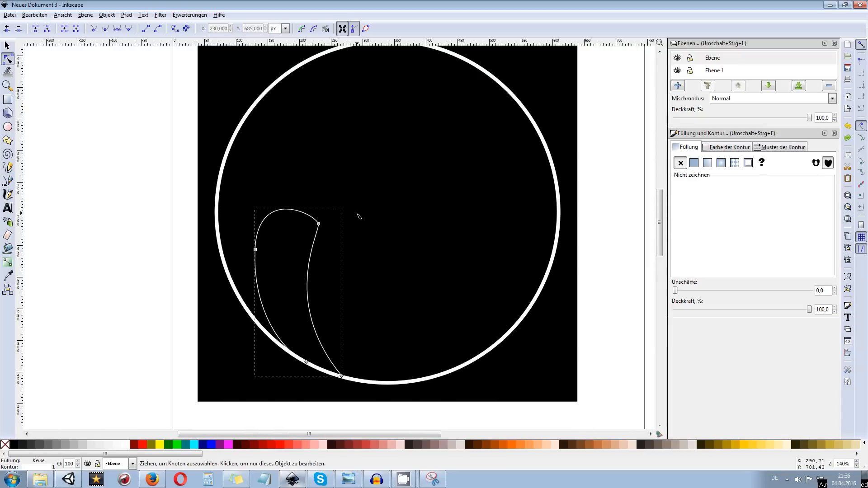
{"action": "left_click_drag", "start_coordinate": [320, 223], "coordinate": [304, 240]}
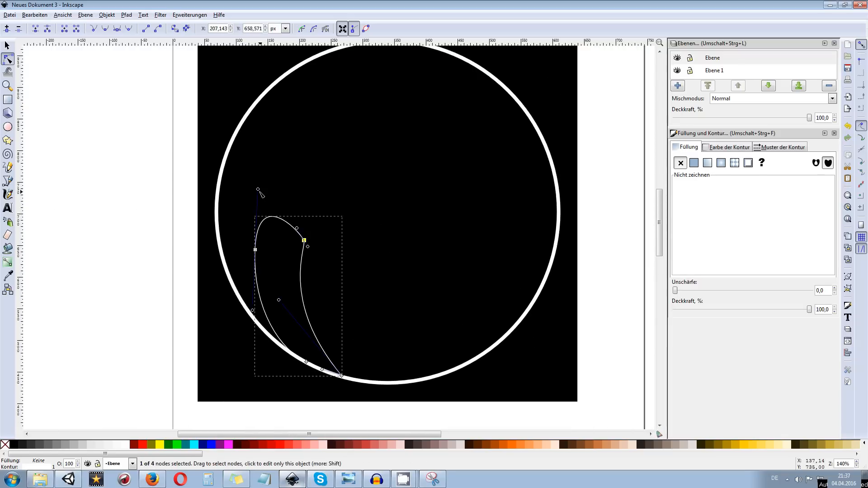
{"action": "left_click_drag", "start_coordinate": [258, 190], "coordinate": [263, 214]}
{"action": "left_click", "coordinate": [303, 249]}
{"action": "left_click", "coordinate": [302, 253]}
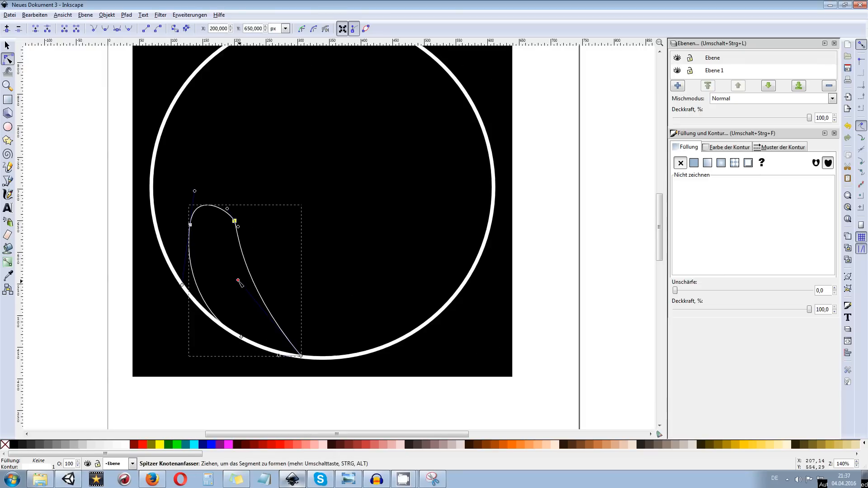
Shift the shape's lower end node farther right along the ring and smooth the inner curve leading up to the upper-right node
{"action": "left_click_drag", "start_coordinate": [237, 281], "coordinate": [222, 301]}
{"action": "left_click", "coordinate": [273, 290]}
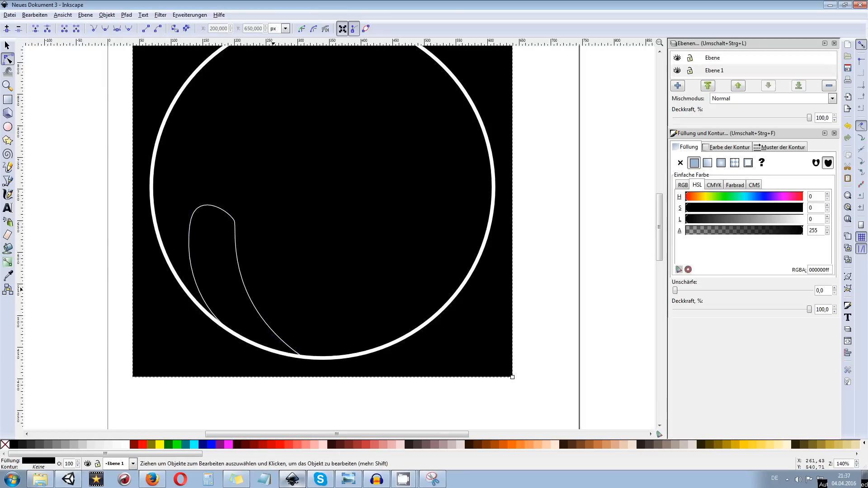
{"action": "scroll", "coordinate": [287, 286], "scroll_direction": "down", "scroll_amount": 4}
{"action": "scroll", "coordinate": [287, 286], "scroll_direction": "up", "scroll_amount": 4}
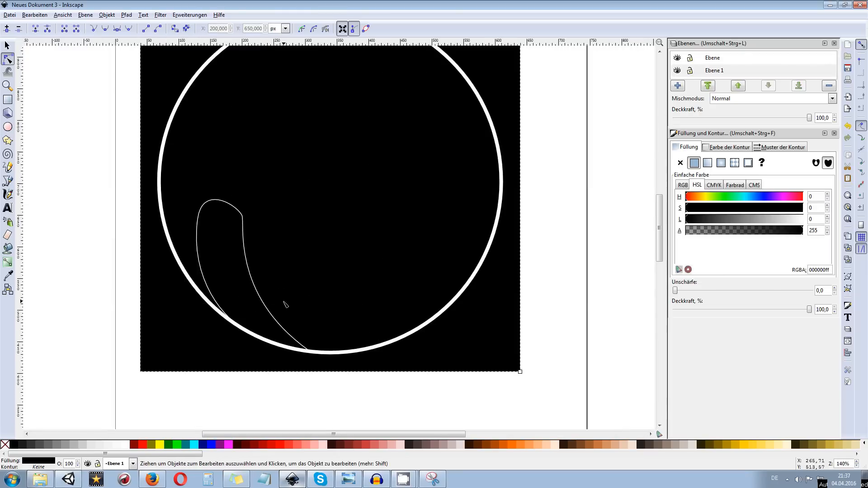
{"action": "scroll", "coordinate": [285, 305], "scroll_direction": "down", "scroll_amount": 1}
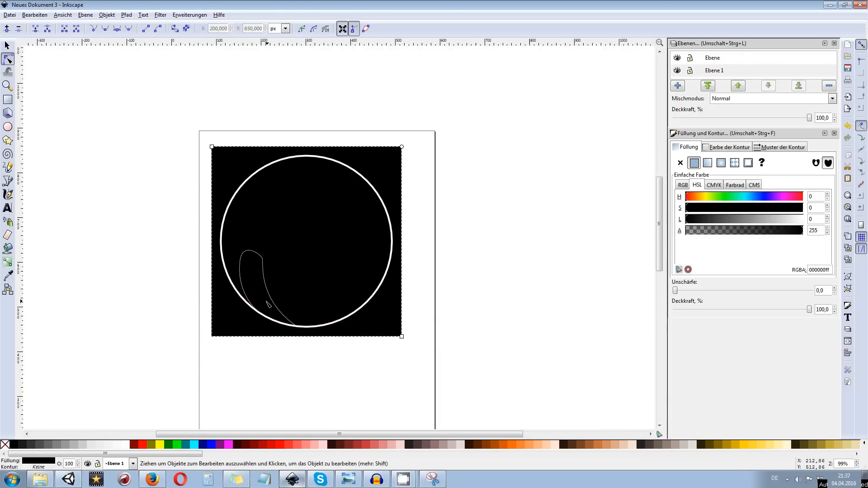
{"action": "scroll", "coordinate": [268, 304], "scroll_direction": "up", "scroll_amount": 1}
Fill the curved shape with a linear gradient from opaque white at its lower end on the ring to transparent near its top
{"action": "left_click", "coordinate": [8, 262]}
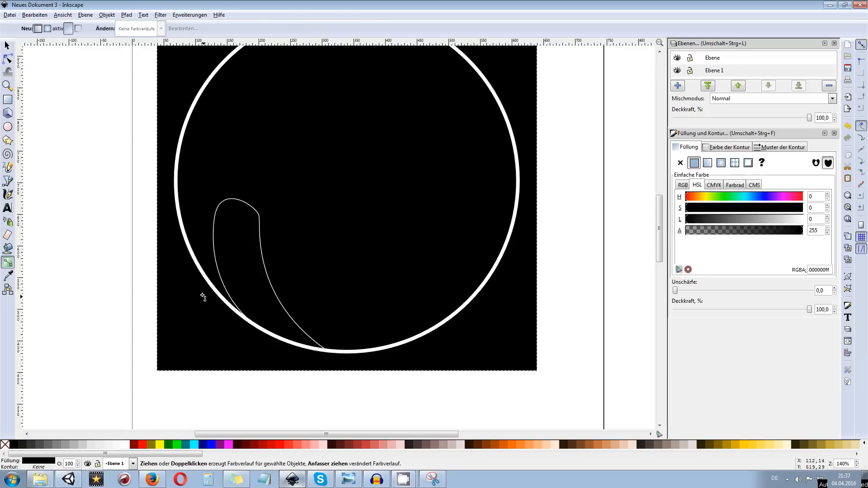
{"action": "key", "text": "s"}
{"action": "left_click", "coordinate": [226, 199]}
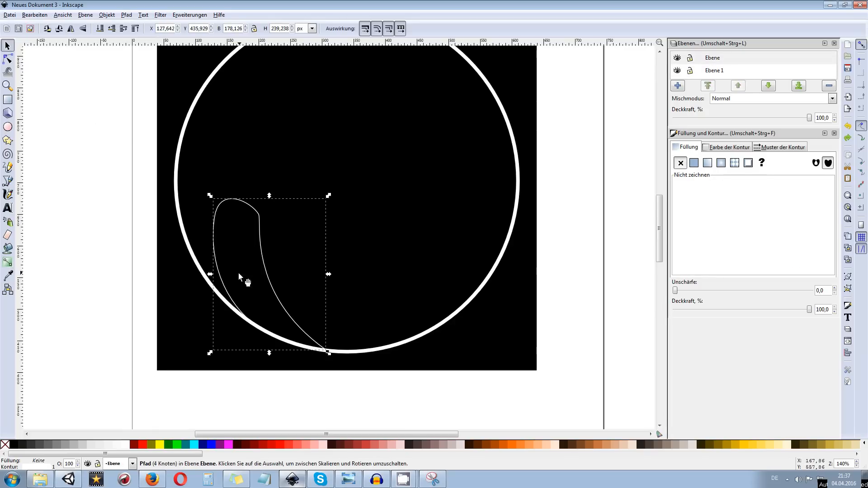
{"action": "left_click", "coordinate": [7, 263]}
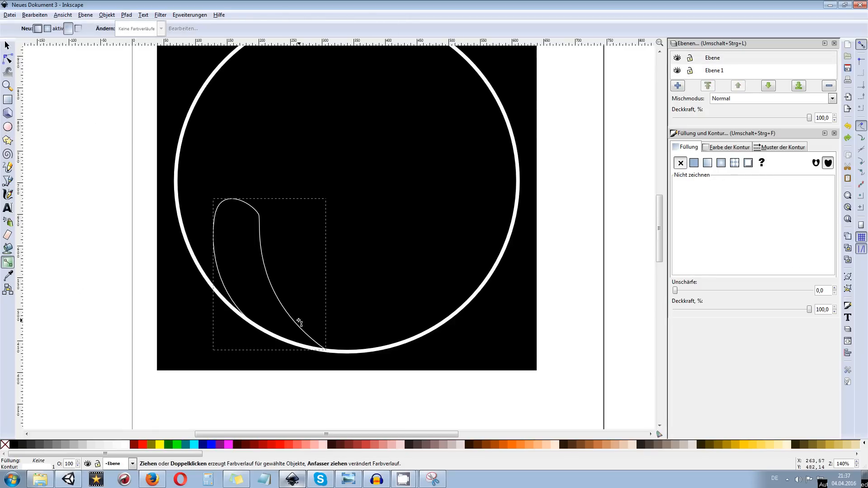
{"action": "left_click_drag", "start_coordinate": [309, 348], "coordinate": [328, 213]}
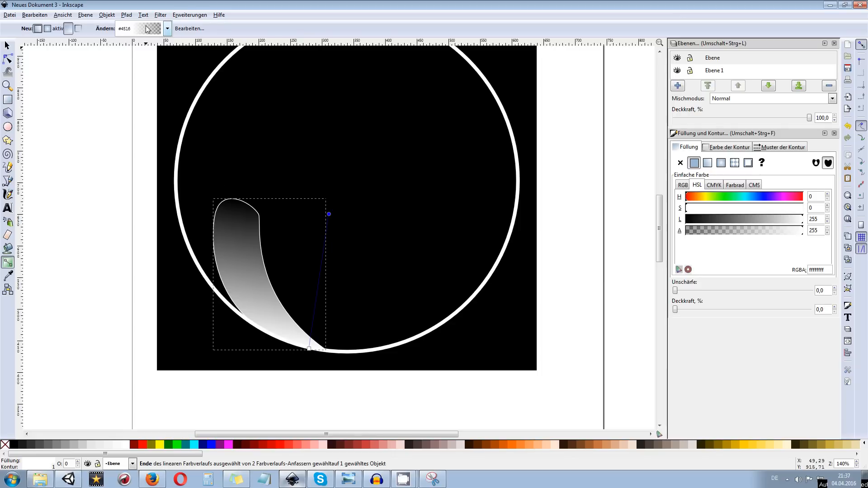
Inspect the list of stops of the shape's gradient in the gradient editor and close the editor
{"action": "left_click", "coordinate": [186, 29]}
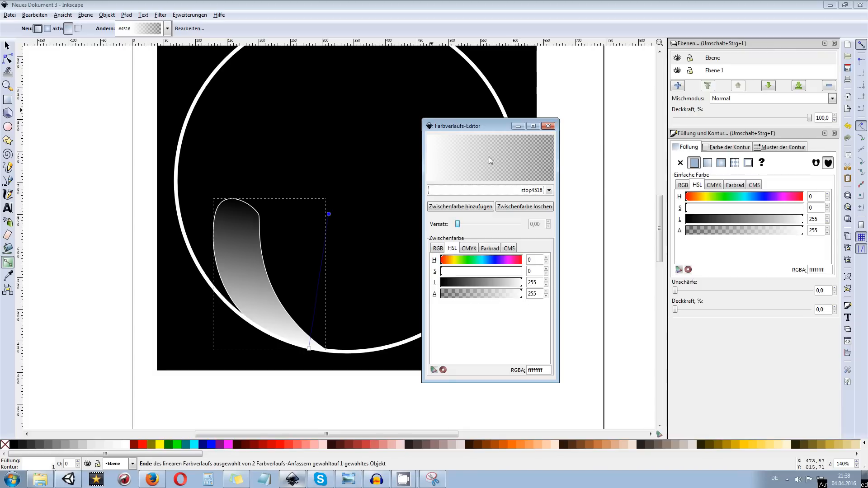
{"action": "left_click", "coordinate": [469, 193]}
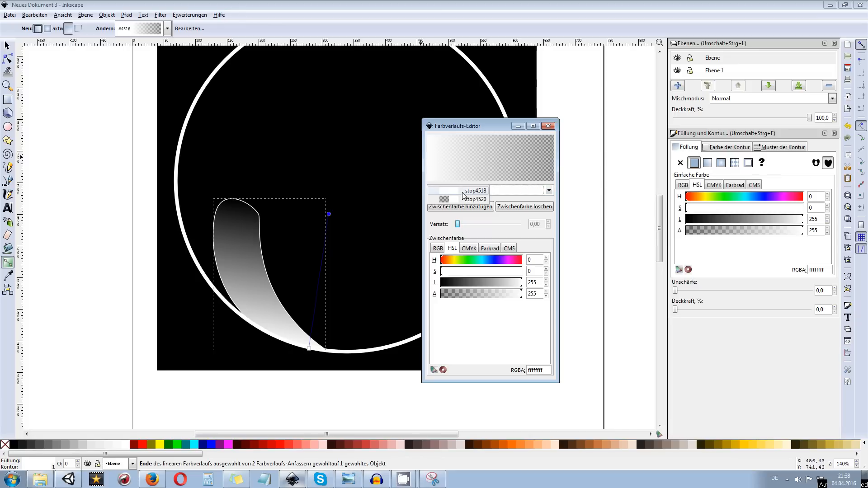
{"action": "left_click", "coordinate": [452, 192]}
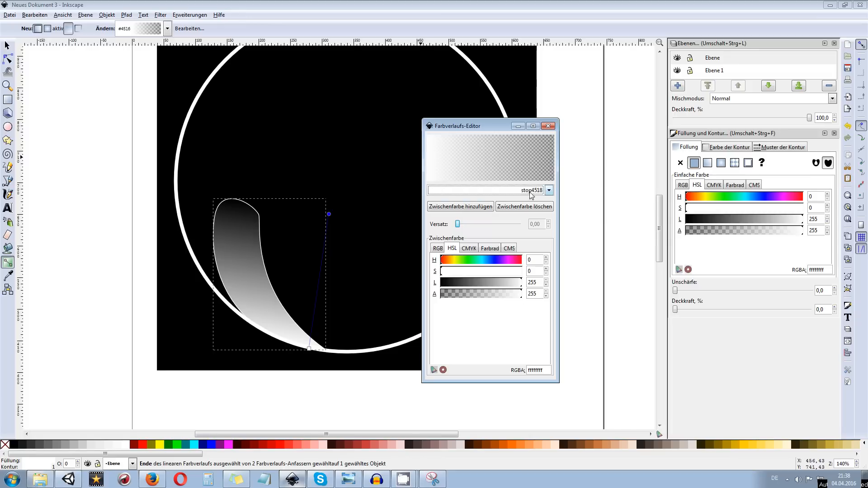
{"action": "left_click", "coordinate": [548, 125]}
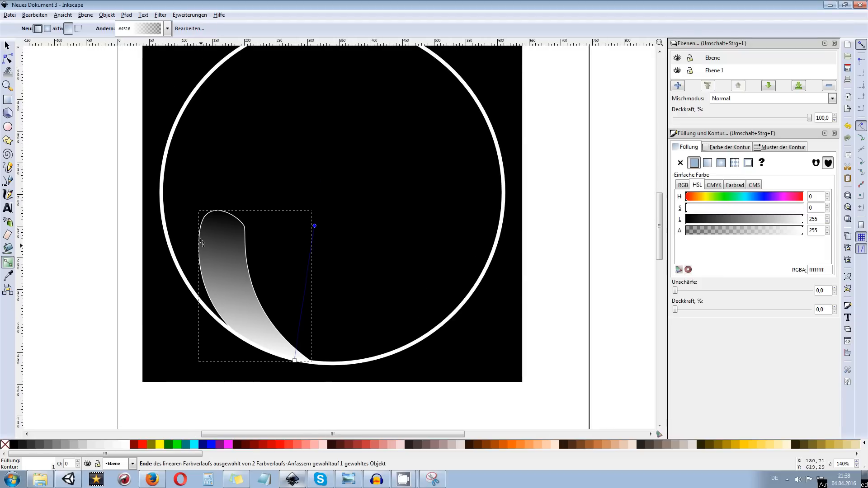
Remove the white outline from the gradient-filled shape and deselect it to check the fill on the black background
{"action": "key", "text": "s"}
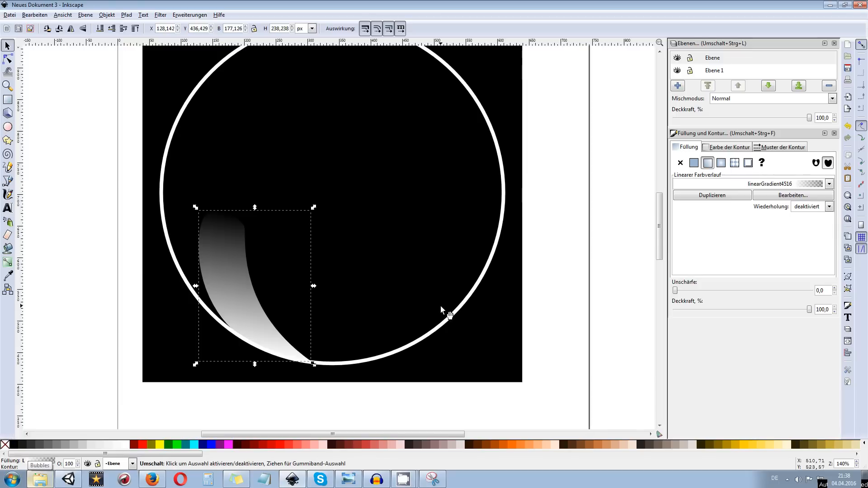
{"action": "left_click", "coordinate": [397, 288]}
{"action": "scroll", "coordinate": [397, 289], "scroll_direction": "down", "scroll_amount": 2}
{"action": "scroll", "coordinate": [363, 290], "scroll_direction": "up", "scroll_amount": 3}
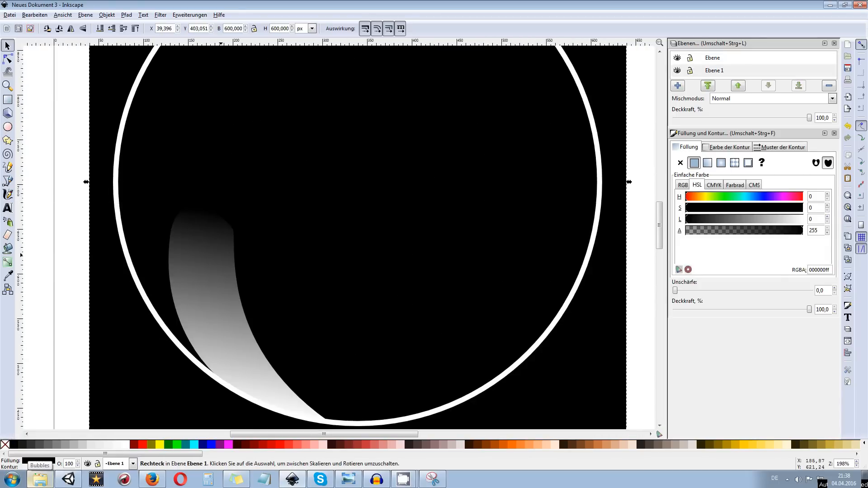
Widen the reflection by moving its upper-right node to about X 227, Y 636 px and shortening the lower end node's inner handle
{"action": "left_click", "coordinate": [220, 255]}
{"action": "key", "text": "n"}
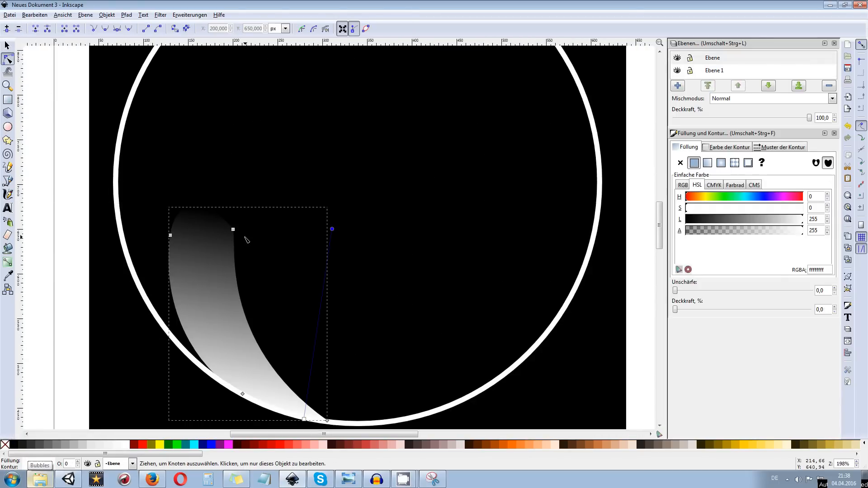
{"action": "left_click_drag", "start_coordinate": [238, 235], "coordinate": [262, 241]}
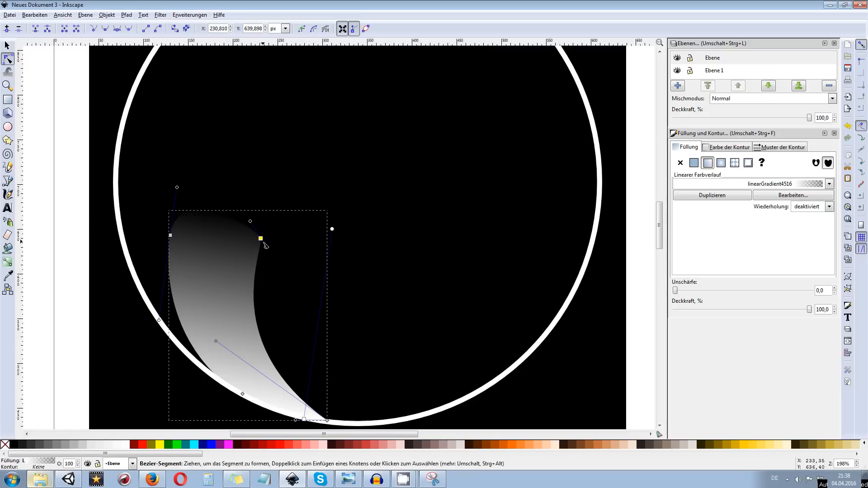
{"action": "left_click_drag", "start_coordinate": [216, 341], "coordinate": [248, 359]}
{"action": "left_click", "coordinate": [317, 277]}
{"action": "scroll", "coordinate": [316, 277], "scroll_direction": "down", "scroll_amount": 3}
{"action": "scroll", "coordinate": [329, 278], "scroll_direction": "up", "scroll_amount": 2}
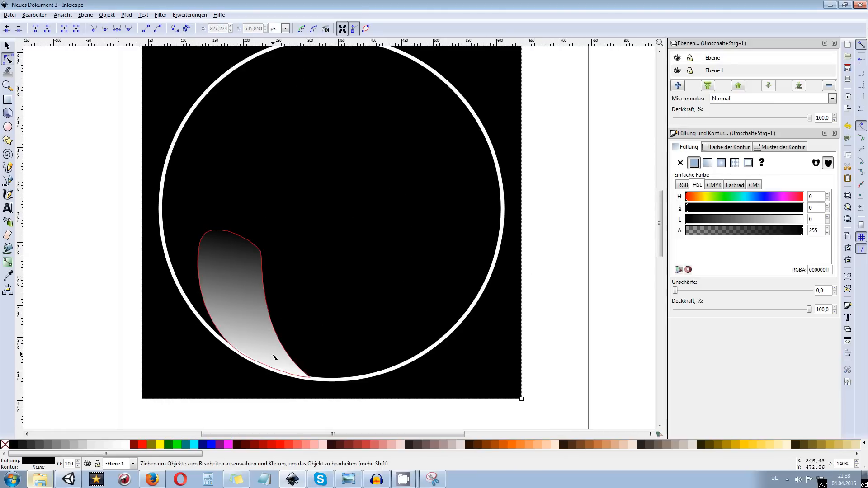
{"action": "left_click_drag", "start_coordinate": [209, 233], "coordinate": [173, 259]}
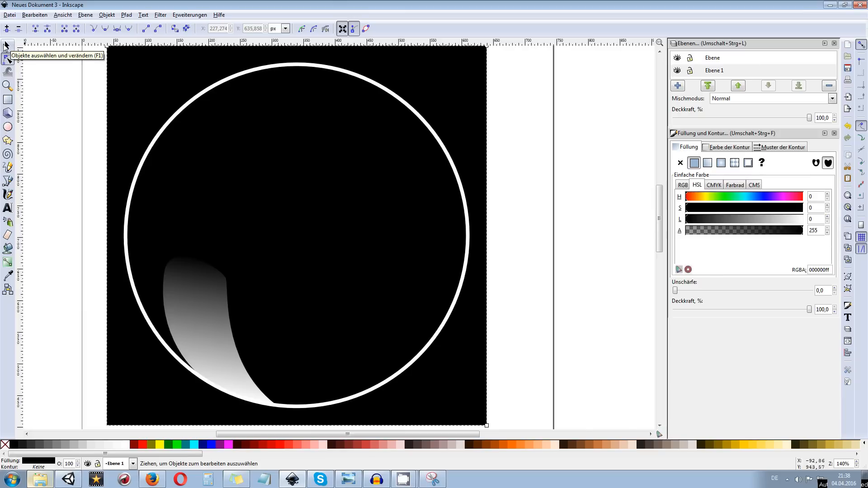
Select the gradient-filled reflection shape and duplicate it in place
{"action": "left_click", "coordinate": [7, 45]}
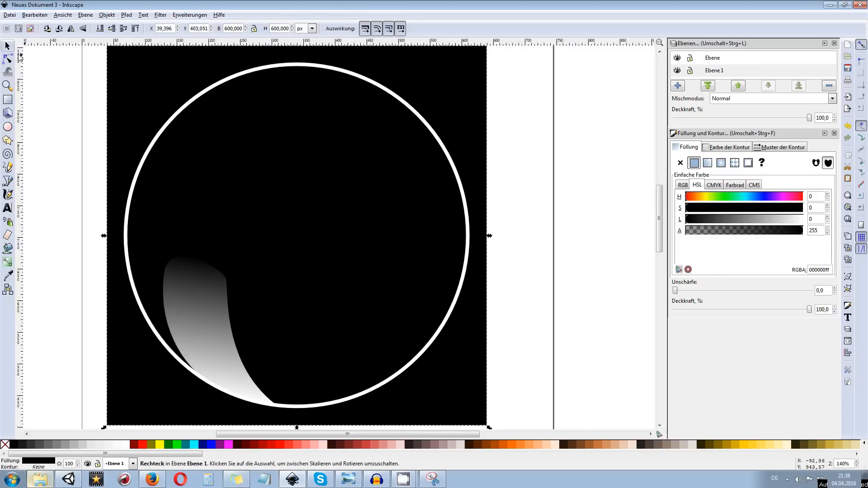
{"action": "left_click", "coordinate": [229, 281]}
{"action": "key", "text": "ctrl"}
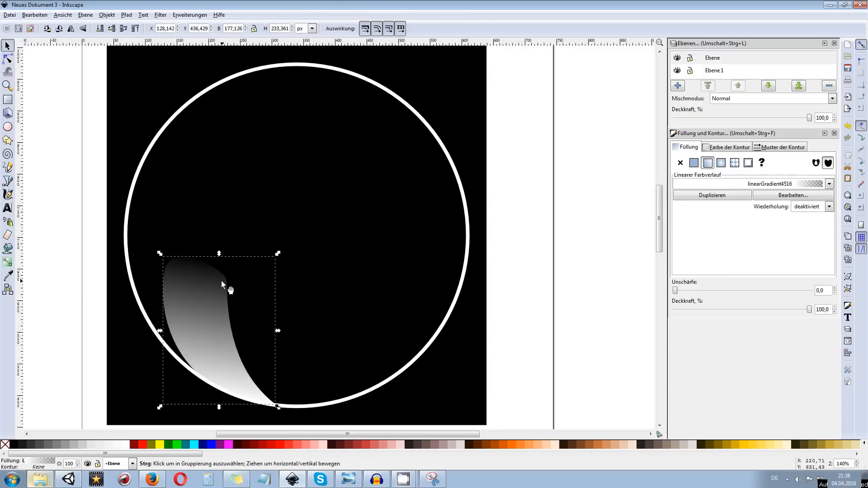
{"action": "key", "text": "ctrl+d"}
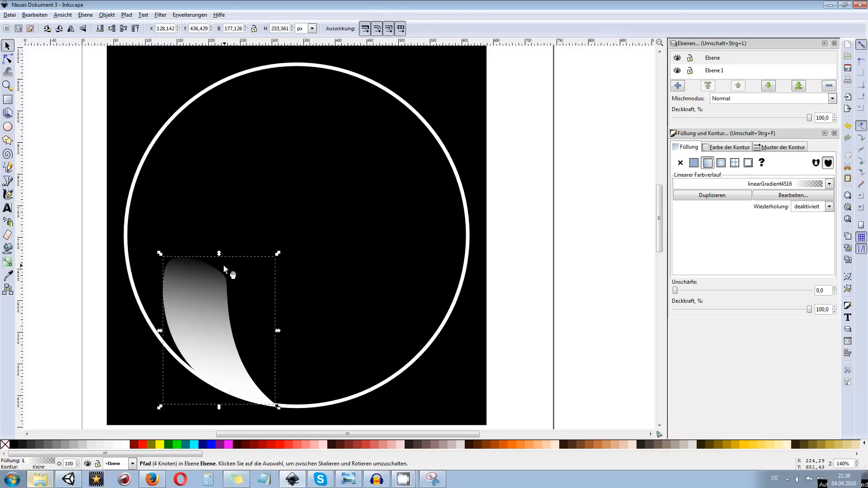
Mirror the duplicated reflection horizontally and move it across to the ring's lower-right side, at about X 388 px
{"action": "left_click", "coordinate": [70, 30]}
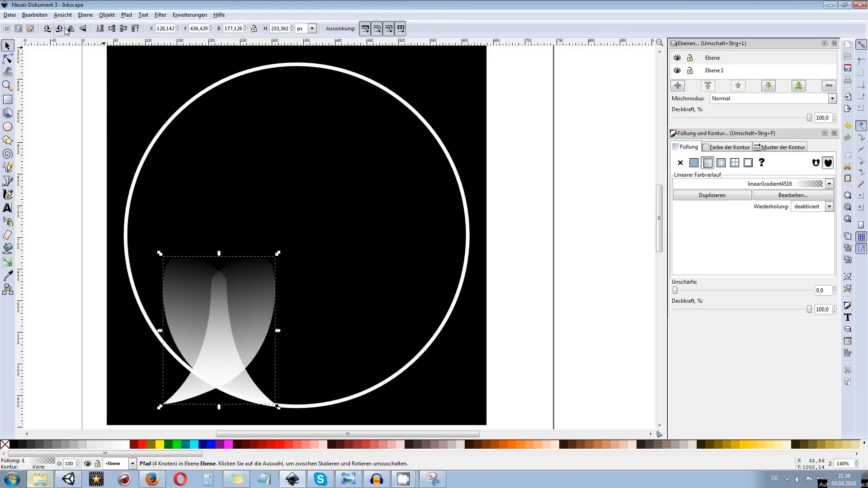
{"action": "key", "text": "shift+Right"}
{"action": "key", "text": "shift+Right"}
{"action": "key", "text": "shift+Right"}
{"action": "key", "text": "shift+Right"}
{"action": "key", "text": "shift+Right"}
{"action": "key", "text": "shift+Right"}
{"action": "key", "text": "shift+Right"}
{"action": "key", "text": "shift+Right"}
{"action": "key", "text": "shift+Right"}
{"action": "key", "text": "shift+Right"}
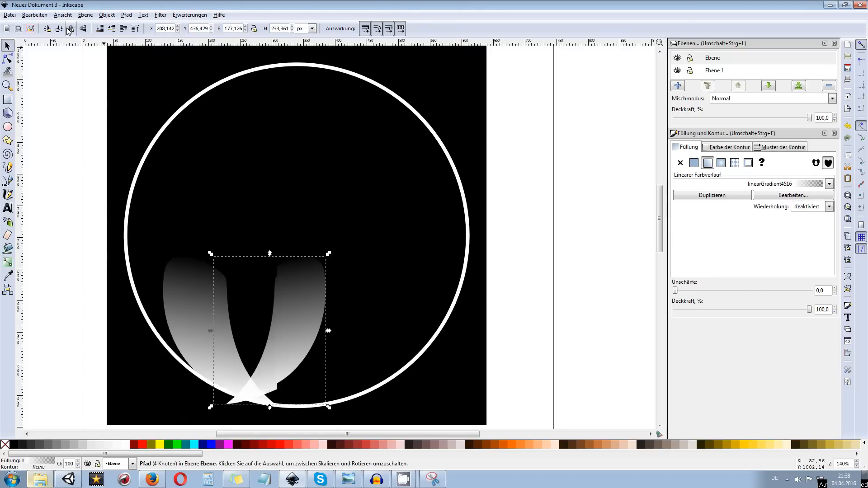
{"action": "key", "text": "shift+Right"}
{"action": "key", "text": "shift+Right"}
{"action": "key", "text": "shift+Right"}
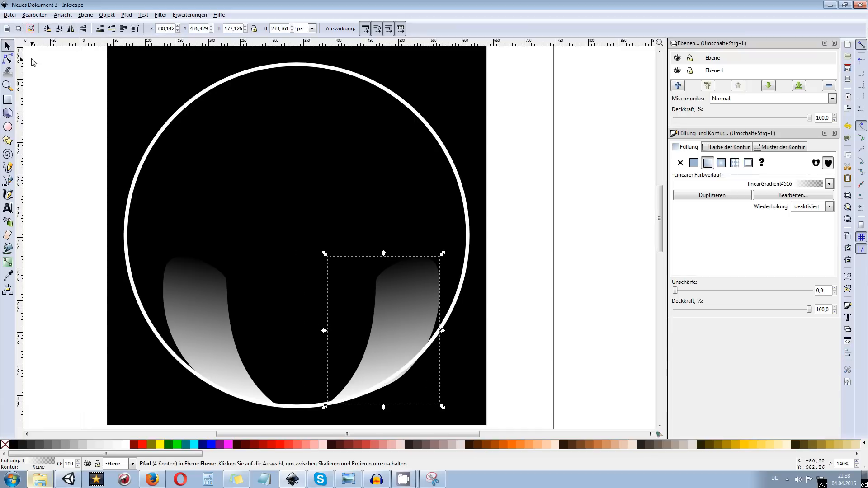
Nudge the mirrored reflection left to about X 372 px so that its outer edge meets the ring
{"action": "key", "text": "Left"}
{"action": "key", "text": "Left"}
{"action": "key", "text": "Left"}
{"action": "key", "text": "Left"}
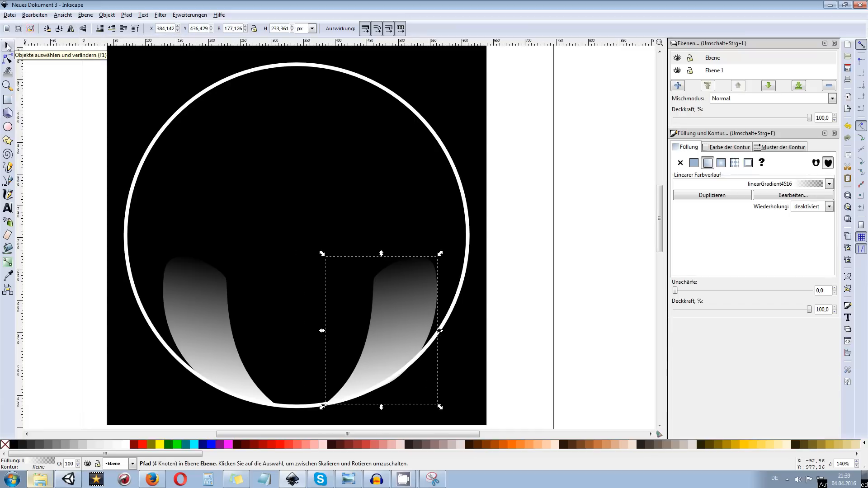
{"action": "key", "text": "Left"}
{"action": "key", "text": "Left"}
{"action": "key", "text": "Left"}
{"action": "key", "text": "Left"}
{"action": "key", "text": "Left"}
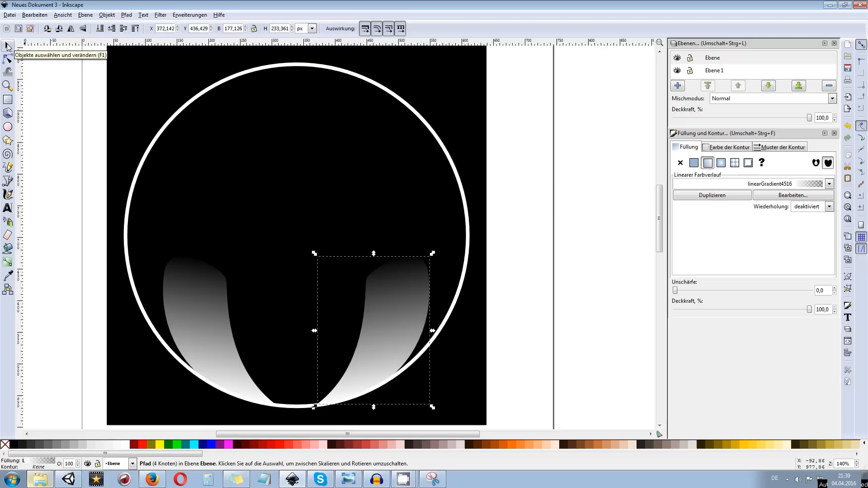
Duplicate both gradient reflections together and move the copies up to about Y 487 px
{"action": "left_click_drag", "start_coordinate": [565, 185], "coordinate": [637, 161]}
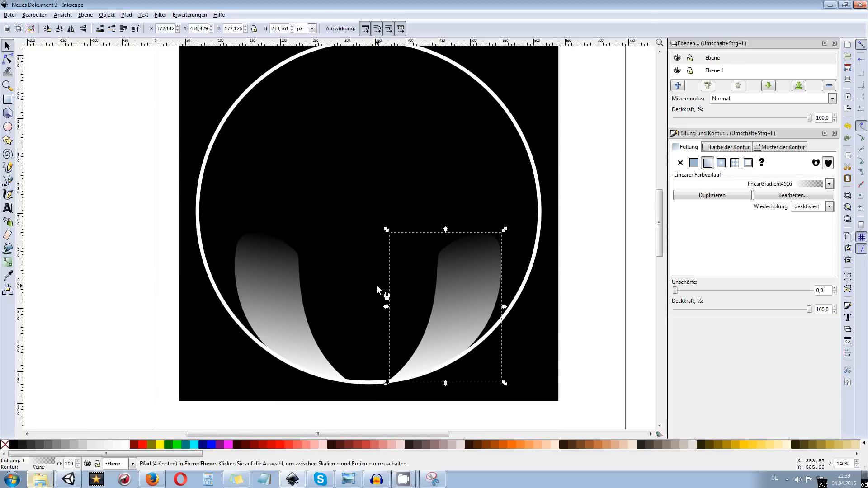
{"action": "left_click_drag", "start_coordinate": [455, 229], "coordinate": [457, 243]}
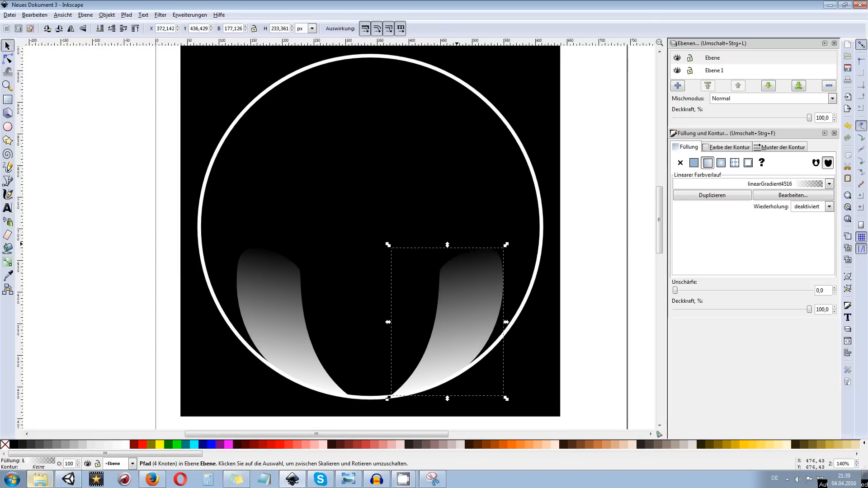
{"action": "left_click", "coordinate": [281, 291], "text": "shift"}
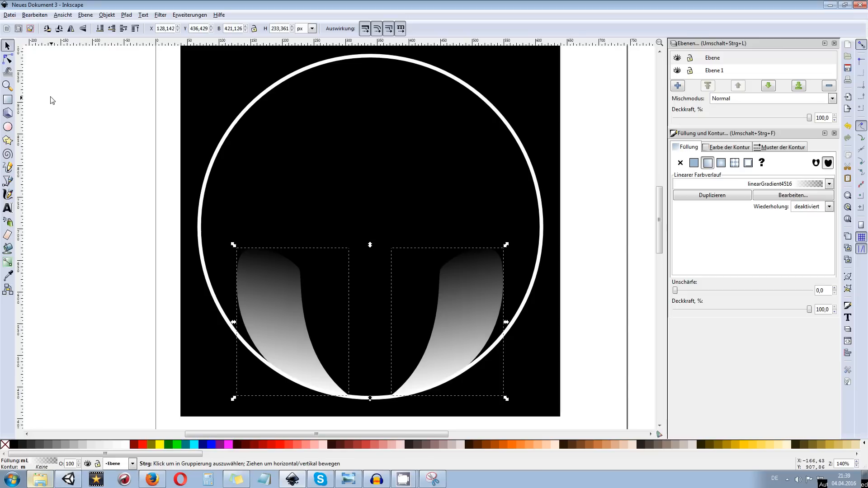
{"action": "left_click", "coordinate": [140, 287]}
{"action": "left_click", "coordinate": [278, 279]}
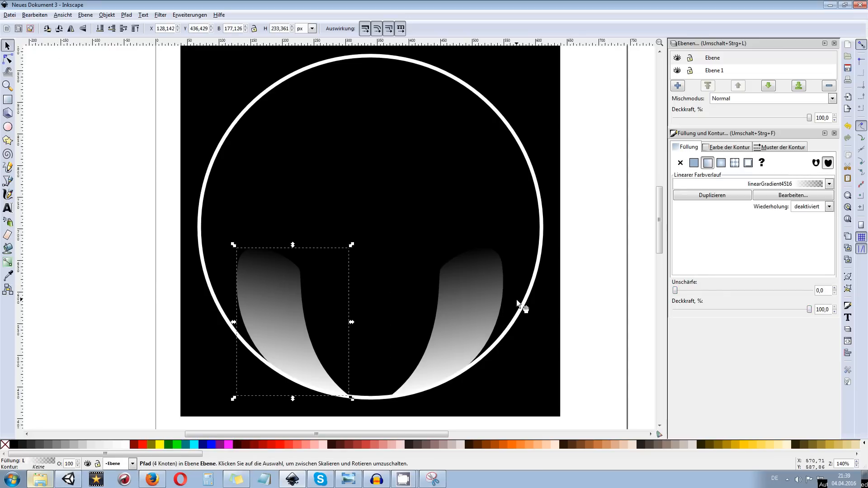
{"action": "left_click", "coordinate": [470, 290], "text": "shift"}
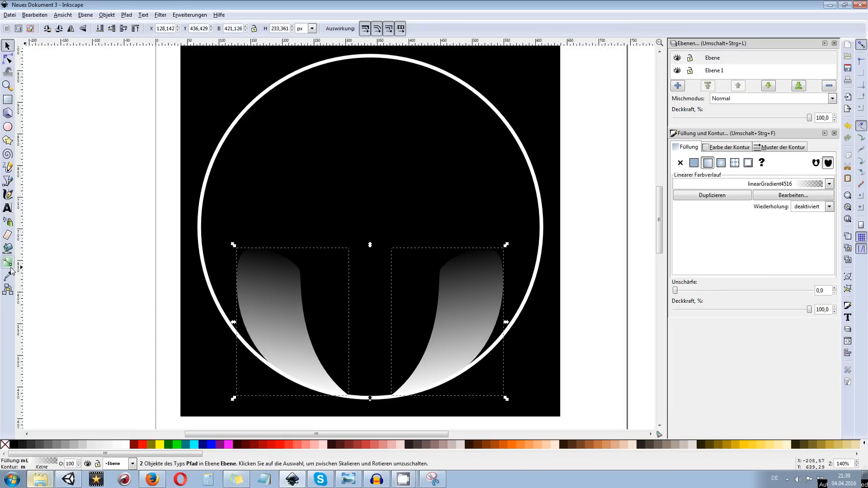
{"action": "key", "text": "ctrl"}
{"action": "key", "text": "ctrl+d"}
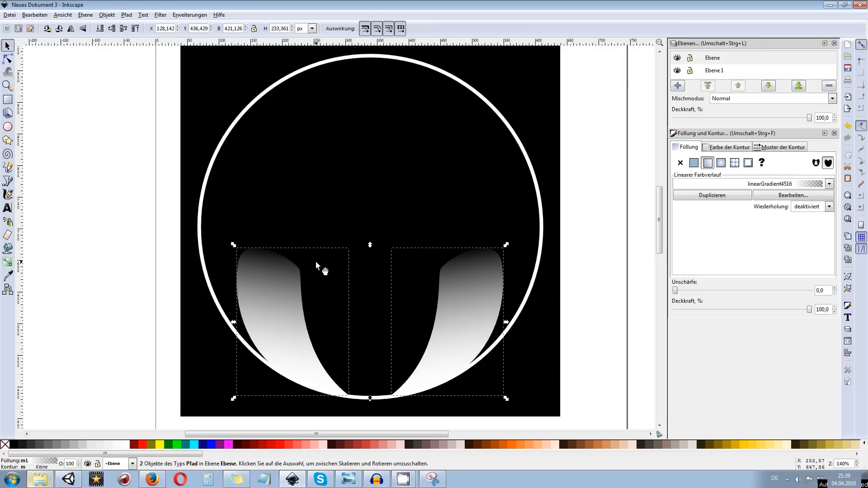
{"action": "left_click_drag", "start_coordinate": [289, 305], "coordinate": [297, 280]}
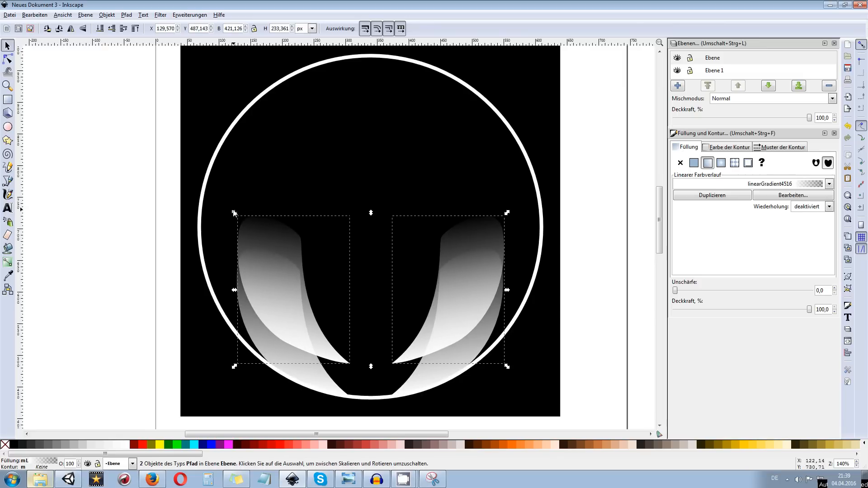
Reshape the left copy by moving its lower outer node and tip down to the ring, with the tip at about X 352, Y 432 px
{"action": "left_click", "coordinate": [291, 230]}
{"action": "left_click", "coordinate": [311, 250]}
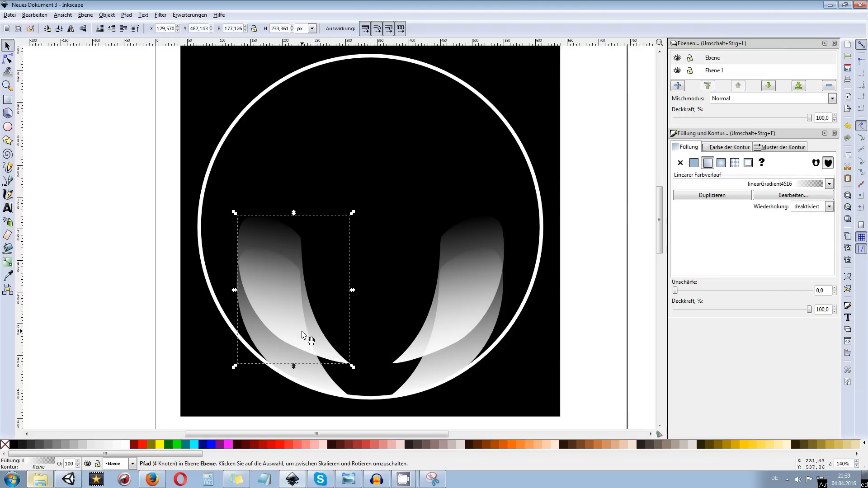
{"action": "left_click", "coordinate": [8, 59]}
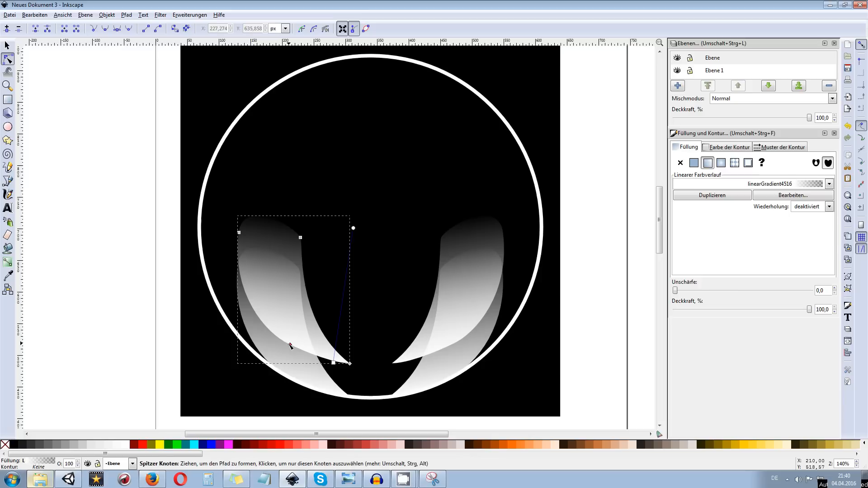
{"action": "left_click_drag", "start_coordinate": [291, 347], "coordinate": [321, 394]}
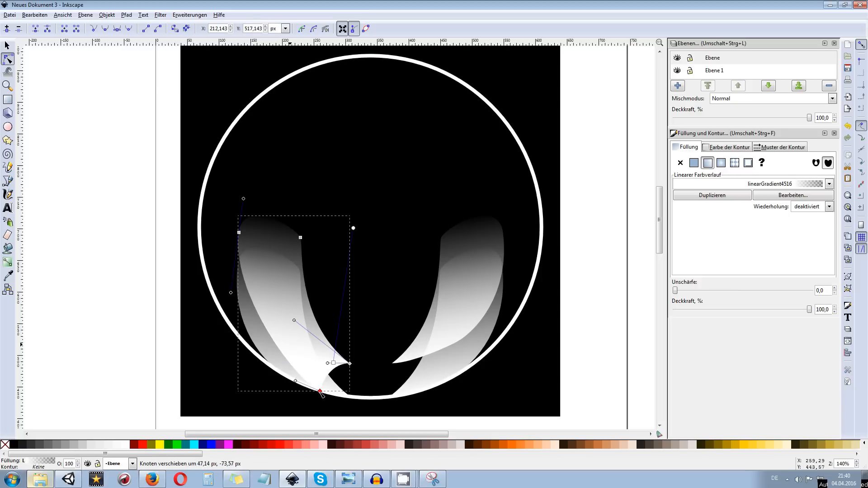
{"action": "left_click_drag", "start_coordinate": [352, 367], "coordinate": [380, 400]}
{"action": "left_click", "coordinate": [470, 232]}
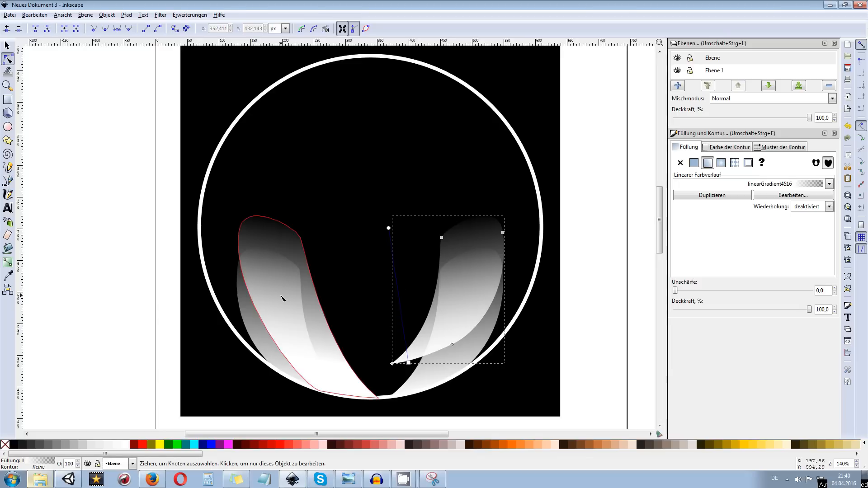
Bend the left copy's inner edge into a smoother curve using a handle of its upper-right node
{"action": "left_click", "coordinate": [316, 310]}
{"action": "left_click", "coordinate": [301, 238]}
{"action": "left_click_drag", "start_coordinate": [323, 356], "coordinate": [304, 357]}
Delete the unshaped copy of the reflection on the ring's right side
{"action": "left_click", "coordinate": [476, 245]}
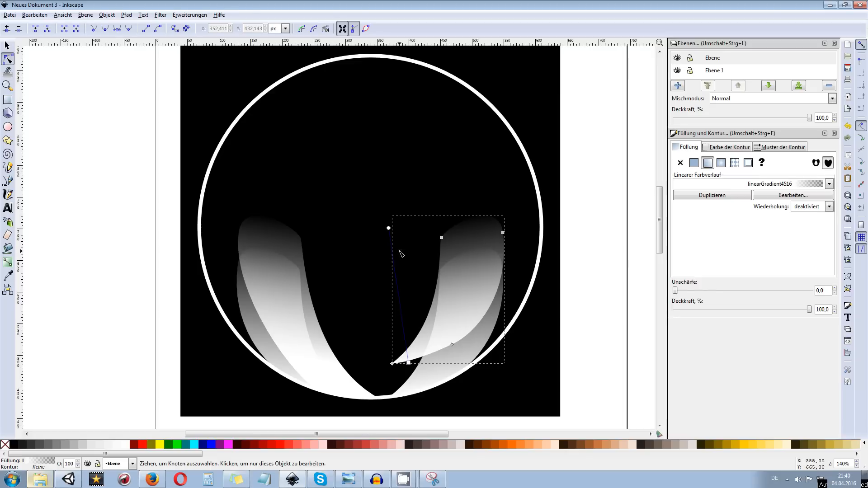
{"action": "left_click", "coordinate": [7, 46]}
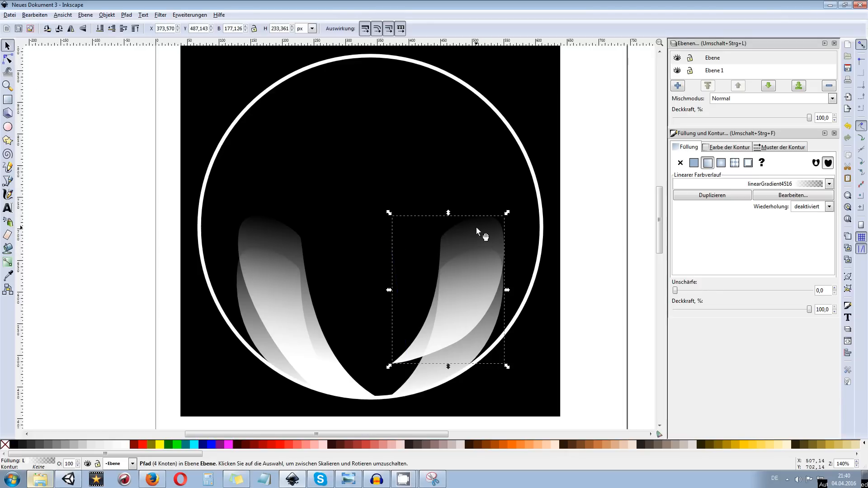
{"action": "key", "text": "Delete"}
Slightly adjust the curve of the left copy's outer edge from its upper-left node and leave the shape deselected
{"action": "left_click", "coordinate": [274, 245]}
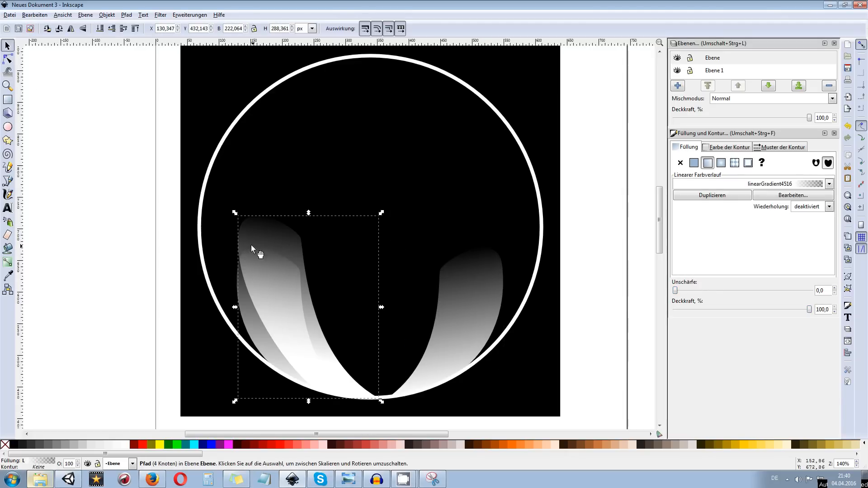
{"action": "left_click", "coordinate": [8, 59]}
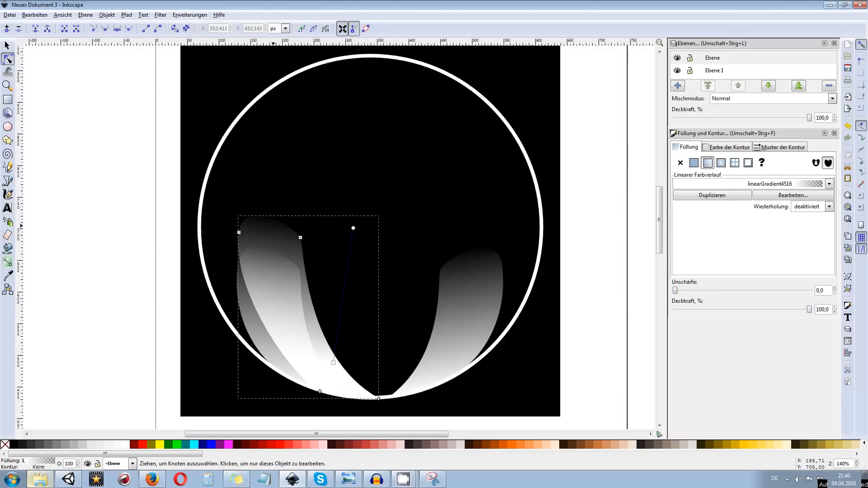
{"action": "left_click", "coordinate": [239, 232]}
{"action": "mouse_move", "coordinate": [296, 381]}
{"action": "left_mouse_down"}
{"action": "mouse_move", "coordinate": [273, 377]}
{"action": "mouse_move", "coordinate": [294, 379]}
{"action": "left_mouse_up"}
{"action": "left_click", "coordinate": [395, 296]}
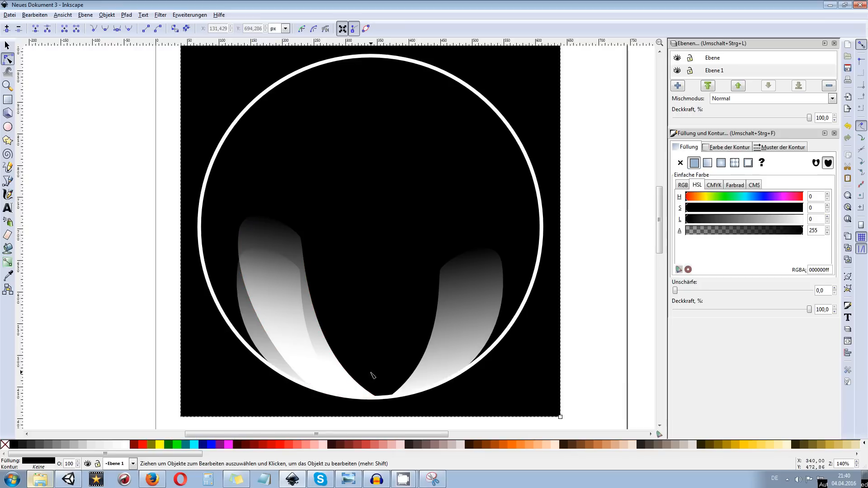
{"action": "left_click", "coordinate": [351, 388]}
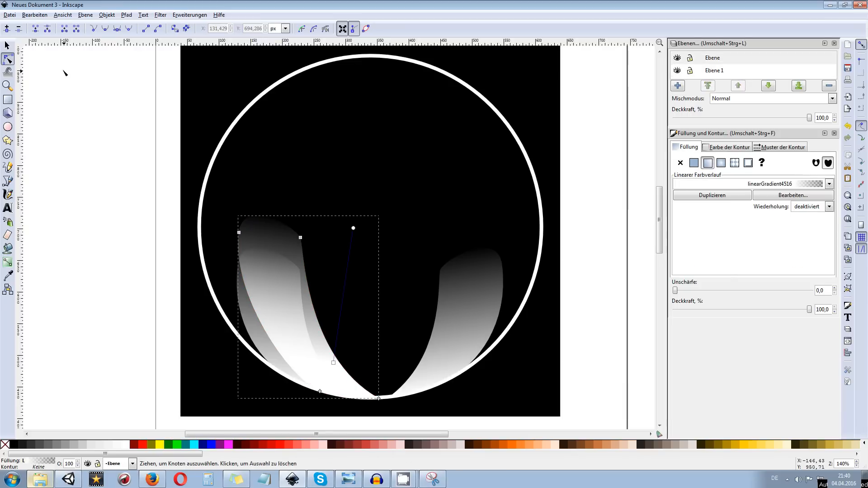
{"action": "left_click", "coordinate": [379, 194]}
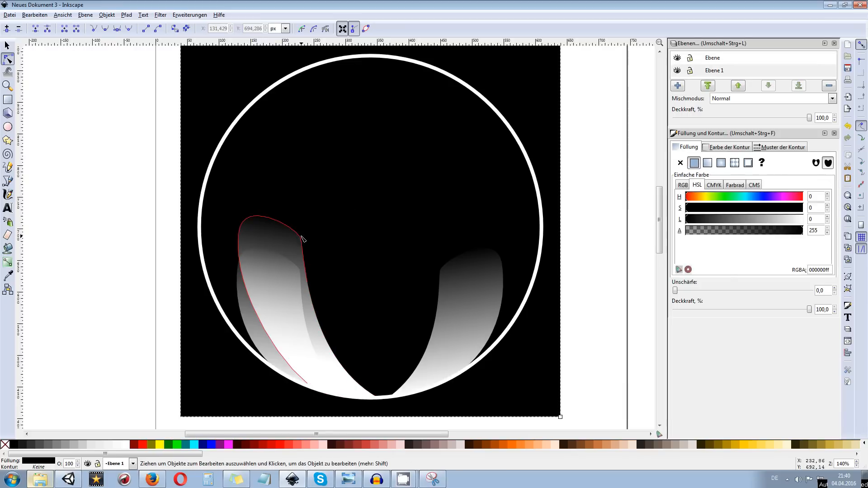
Duplicate the reshaped left copy, mirror the duplicate horizontally and move it to about X 354, Y 434 px
{"action": "key", "text": "s"}
{"action": "left_click", "coordinate": [290, 240]}
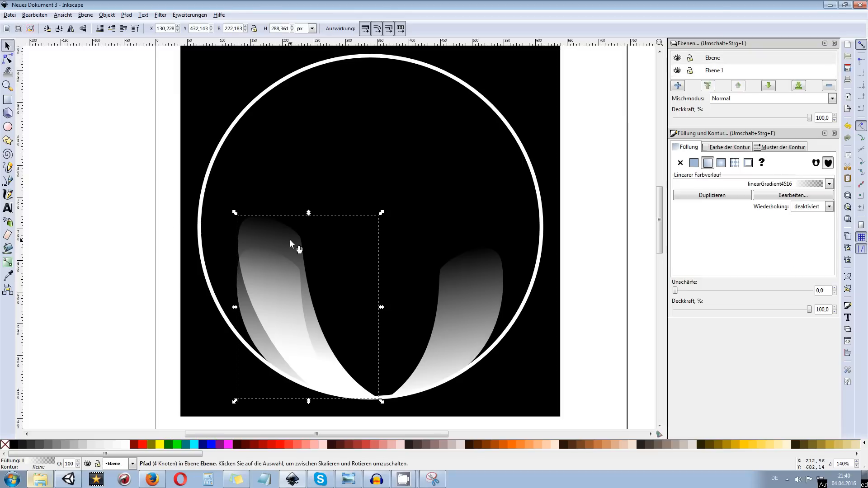
{"action": "left_click", "coordinate": [71, 29]}
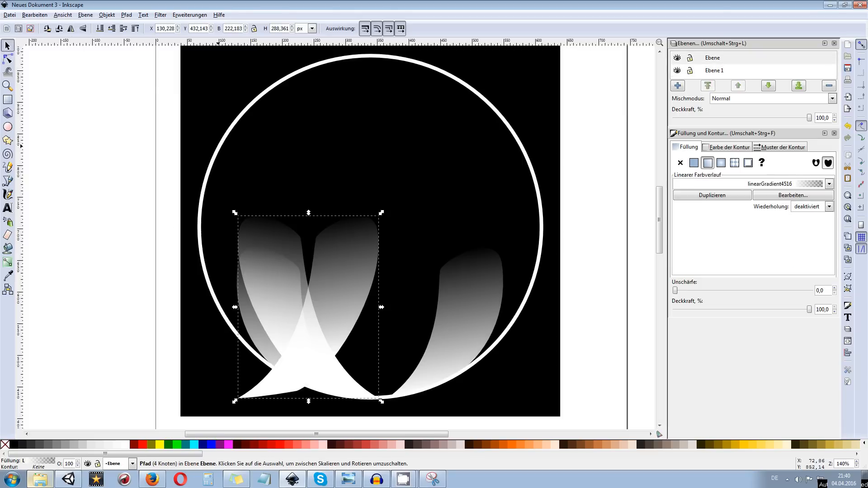
{"action": "left_click_drag", "start_coordinate": [313, 246], "coordinate": [453, 246]}
{"action": "key", "text": "Right"}
{"action": "key", "text": "Right"}
{"action": "key", "text": "Up"}
{"action": "key", "text": "Up"}
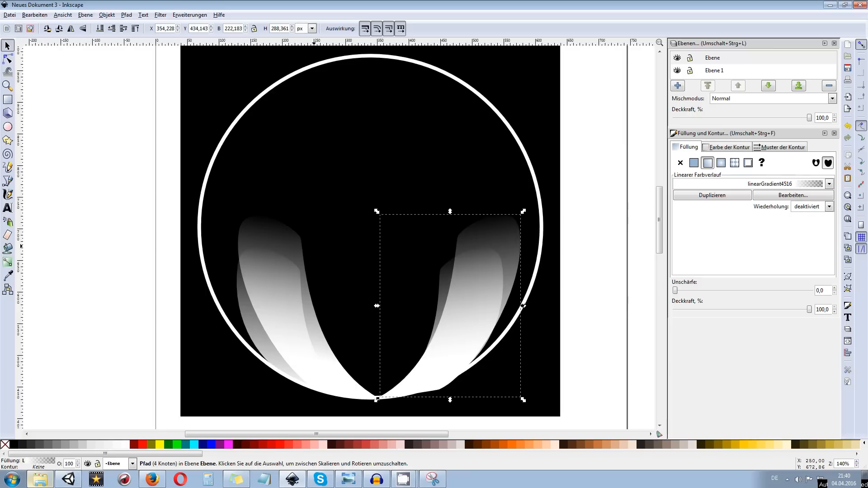
Align the mirrored copy with the ring's lower edge at about X 332, Y 434 px and deselect it
{"action": "key", "text": "Left"}
{"action": "key", "text": "Left"}
{"action": "key", "text": "Left"}
{"action": "key", "text": "Left"}
{"action": "key", "text": "Left"}
{"action": "key", "text": "Left"}
{"action": "key", "text": "Left"}
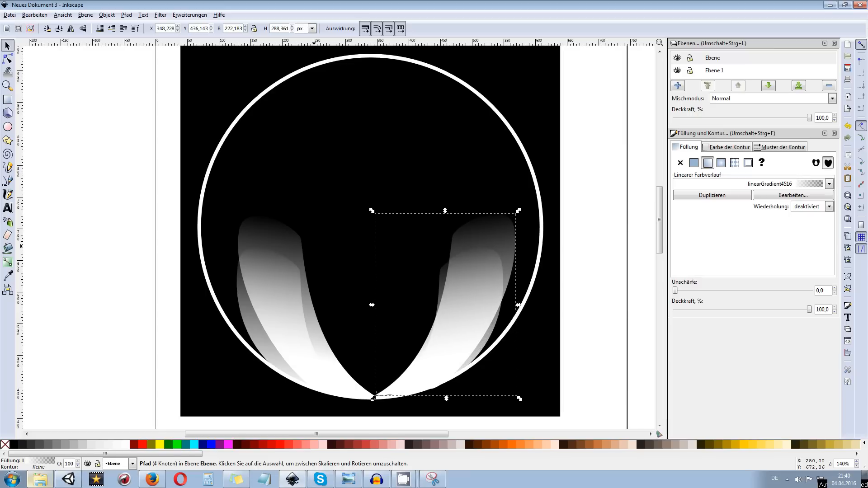
{"action": "key", "text": "Left"}
{"action": "key", "text": "Left"}
{"action": "key", "text": "Left"}
{"action": "key", "text": "Right"}
{"action": "key", "text": "Down"}
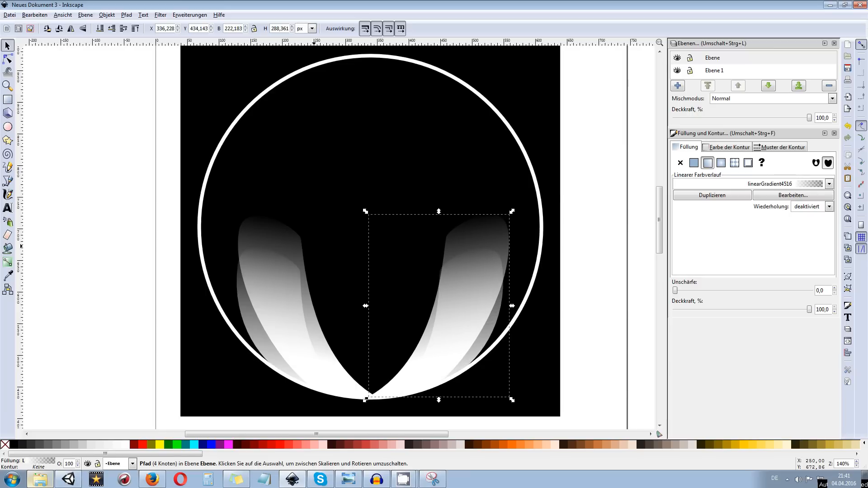
{"action": "key", "text": "Left"}
{"action": "key", "text": "Left"}
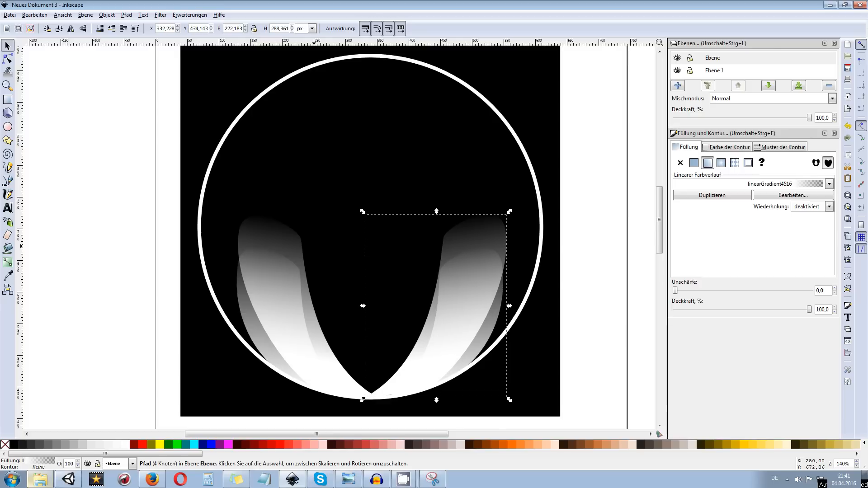
{"action": "left_click", "coordinate": [589, 249]}
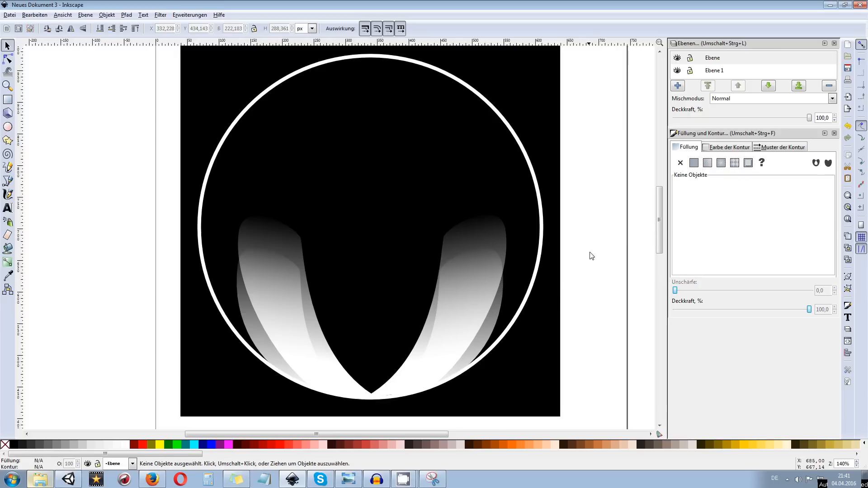
Select the two larger reshaped reflections together and set their opacity to 20%
{"action": "left_click", "coordinate": [507, 275]}
{"action": "left_click", "coordinate": [276, 239], "text": "shift"}
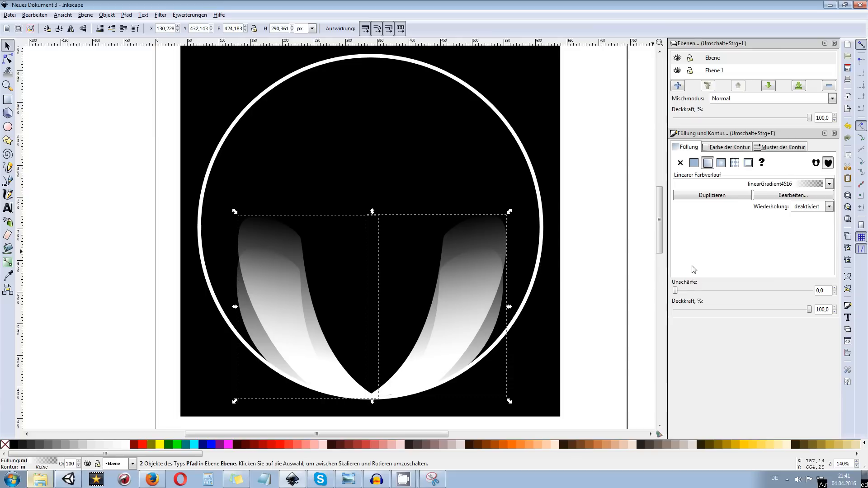
{"action": "left_click_drag", "start_coordinate": [809, 309], "coordinate": [703, 312]}
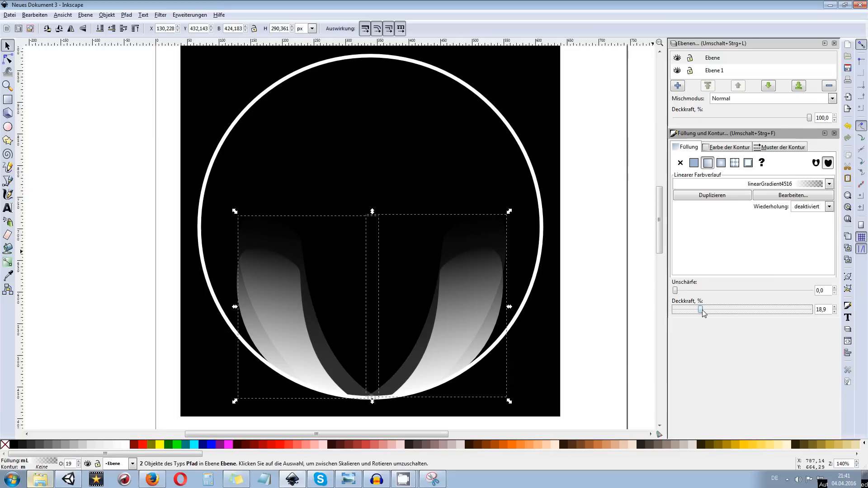
{"action": "key", "text": "Tab"}
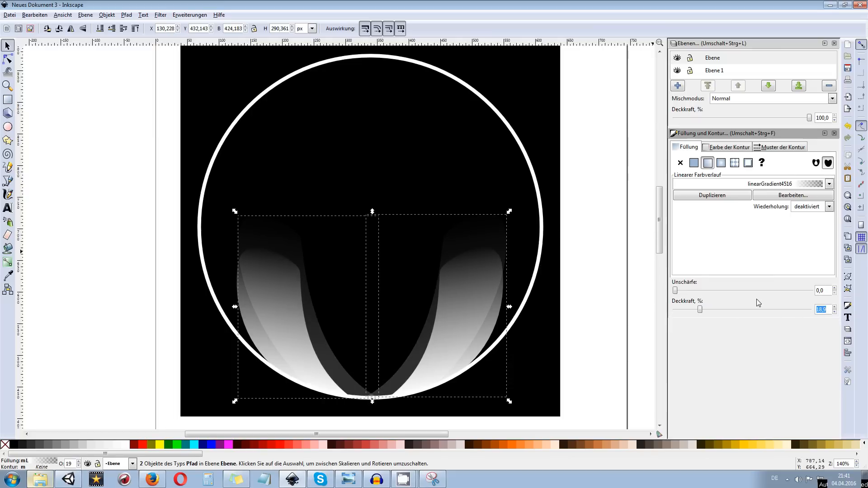
{"action": "key", "text": "Return"}
Set the blur of the two larger reflections to 3
{"action": "mouse_move", "coordinate": [681, 294]}
{"action": "left_mouse_down"}
{"action": "mouse_move", "coordinate": [699, 291]}
{"action": "mouse_move", "coordinate": [683, 292]}
{"action": "left_mouse_up"}
{"action": "left_click", "coordinate": [822, 291]}
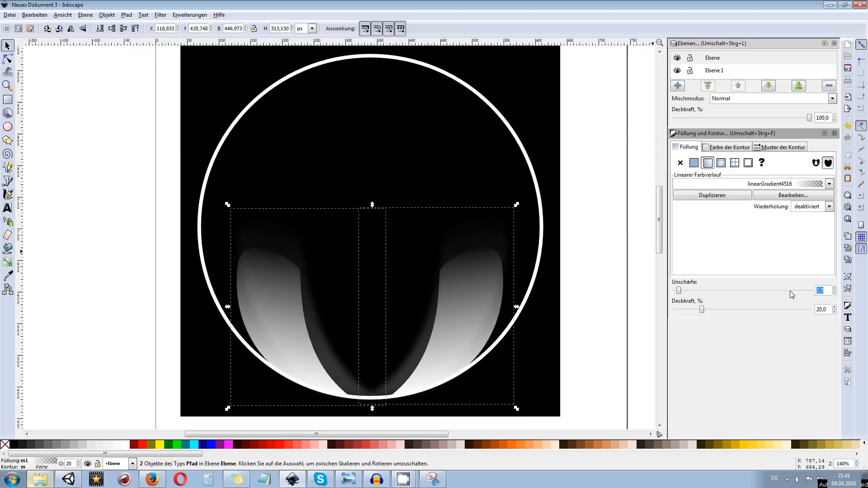
{"action": "type", "text": "3"}
{"action": "key", "text": "Return"}
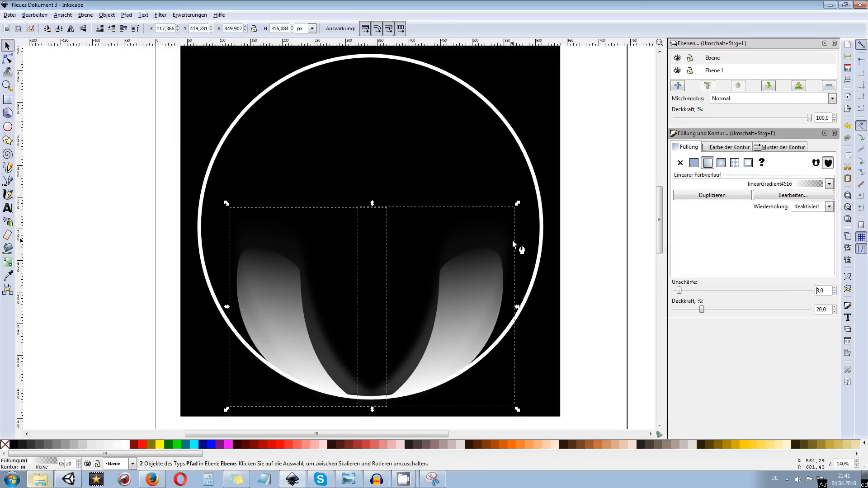
{"action": "left_click_drag", "start_coordinate": [504, 296], "coordinate": [492, 269]}
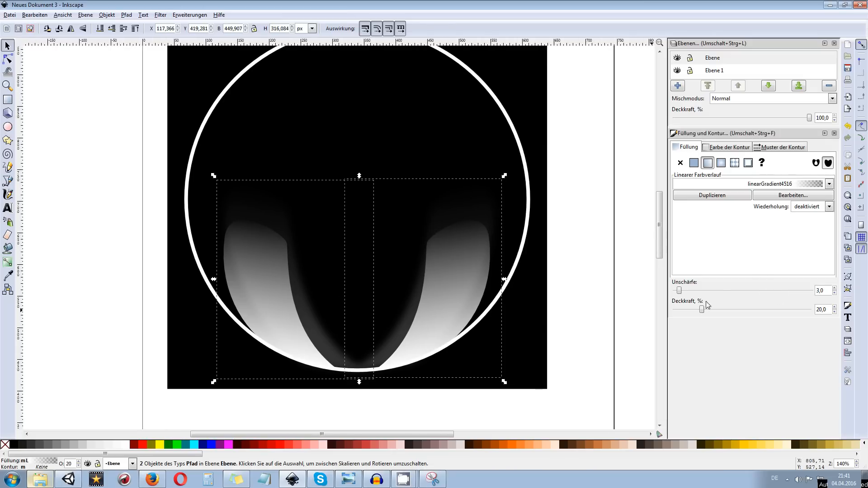
{"action": "left_click", "coordinate": [475, 289]}
{"action": "left_click", "coordinate": [467, 287]}
{"action": "left_click", "coordinate": [303, 290], "text": "shift"}
{"action": "left_click", "coordinate": [287, 286], "text": "shift"}
{"action": "left_click", "coordinate": [260, 220], "text": "shift"}
{"action": "left_click", "coordinate": [123, 32]}
{"action": "left_click", "coordinate": [124, 32]}
{"action": "left_click_drag", "start_coordinate": [532, 136], "coordinate": [530, 162]}
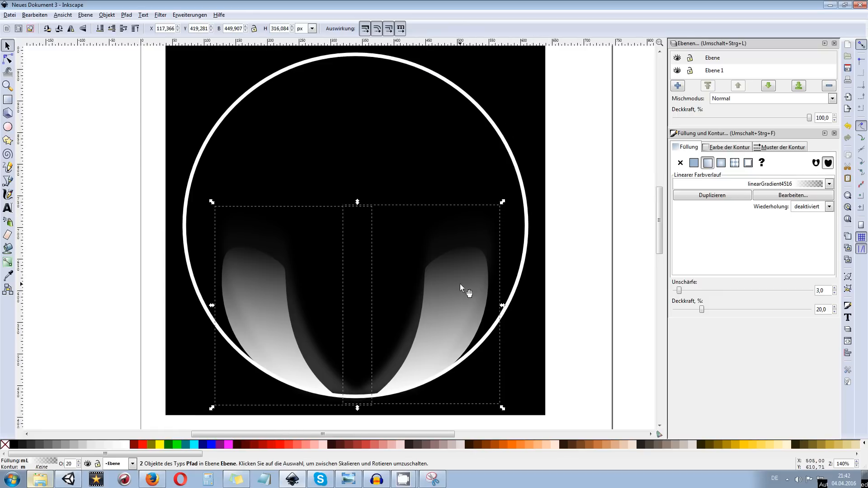
Select the two smaller, brighter reflections together and set their blur to 3
{"action": "left_click", "coordinate": [435, 327]}
{"action": "left_click", "coordinate": [275, 276], "text": "shift"}
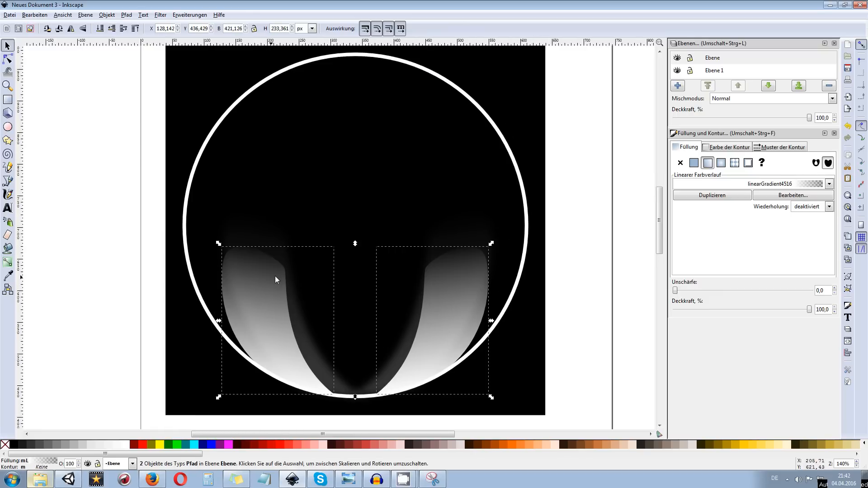
{"action": "left_click_drag", "start_coordinate": [356, 332], "coordinate": [350, 289]}
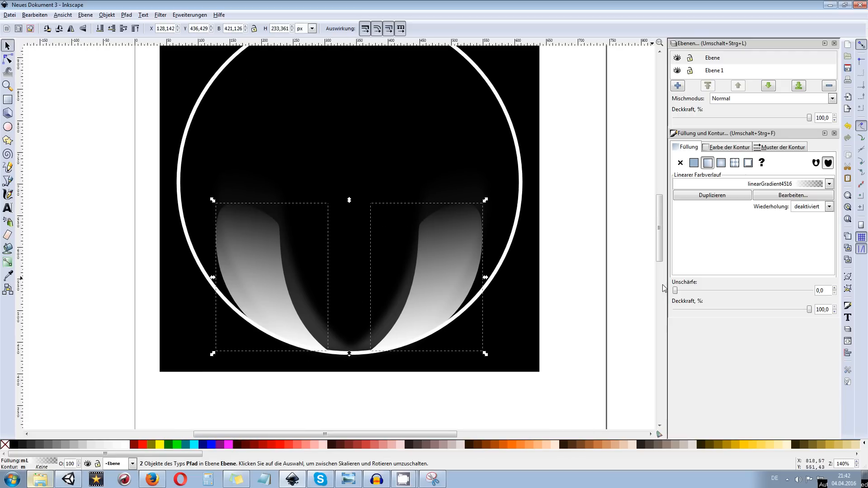
{"action": "left_click_drag", "start_coordinate": [675, 293], "coordinate": [680, 293]}
{"action": "left_click", "coordinate": [820, 291]}
{"action": "key", "text": "Return"}
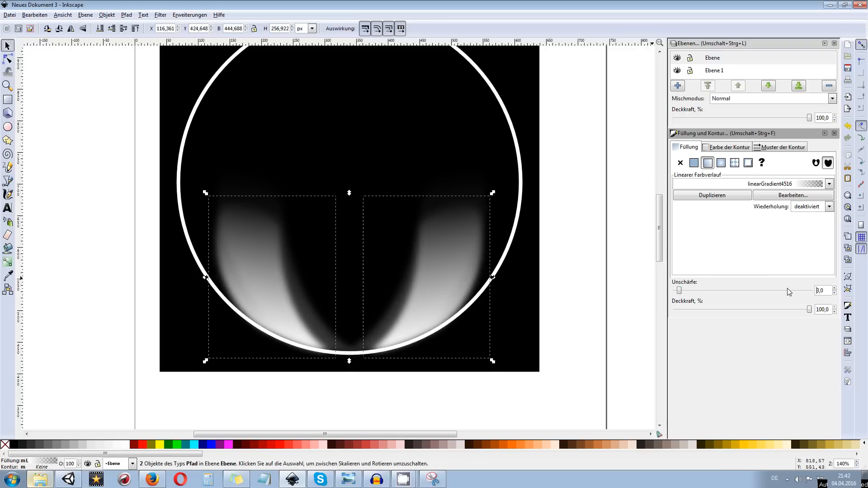
Set the opacity of the two smaller reflections to 70% and deselect them
{"action": "mouse_move", "coordinate": [812, 314]}
{"action": "left_mouse_down"}
{"action": "mouse_move", "coordinate": [778, 313]}
{"action": "mouse_move", "coordinate": [801, 316]}
{"action": "left_mouse_up"}
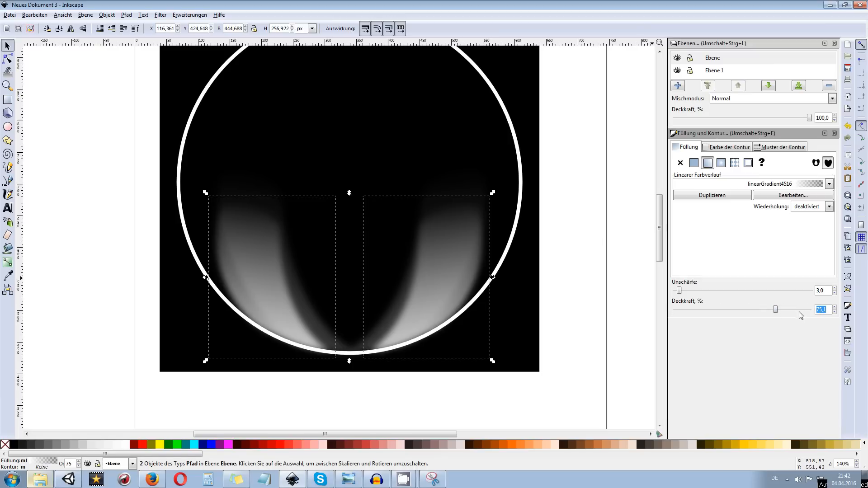
{"action": "key", "text": "Return"}
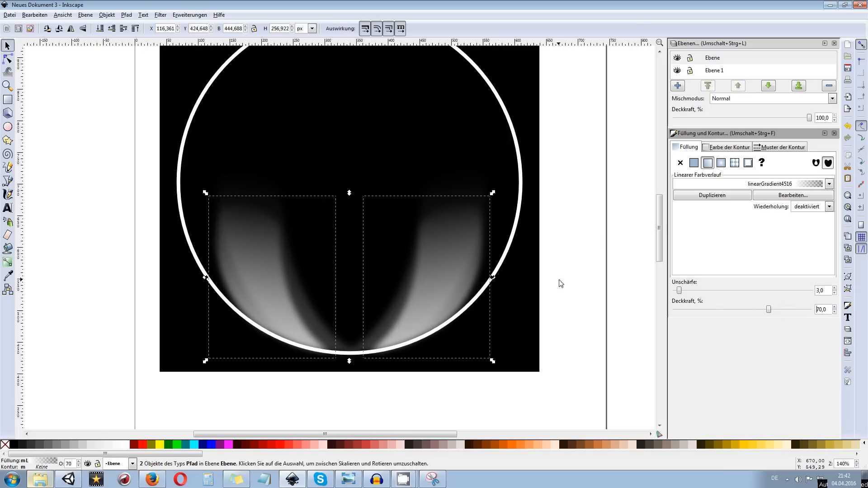
{"action": "scroll", "coordinate": [185, 273], "scroll_direction": "down", "scroll_amount": 2}
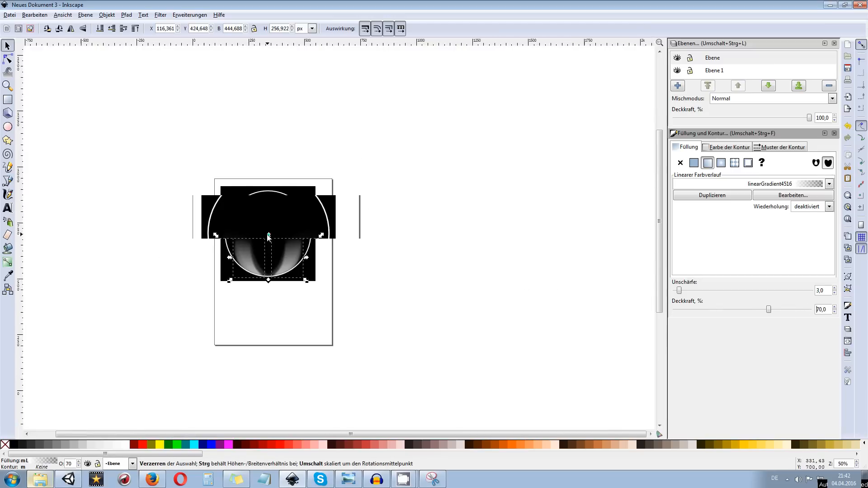
{"action": "left_click", "coordinate": [330, 340]}
{"action": "scroll", "coordinate": [248, 276], "scroll_direction": "up", "scroll_amount": 2}
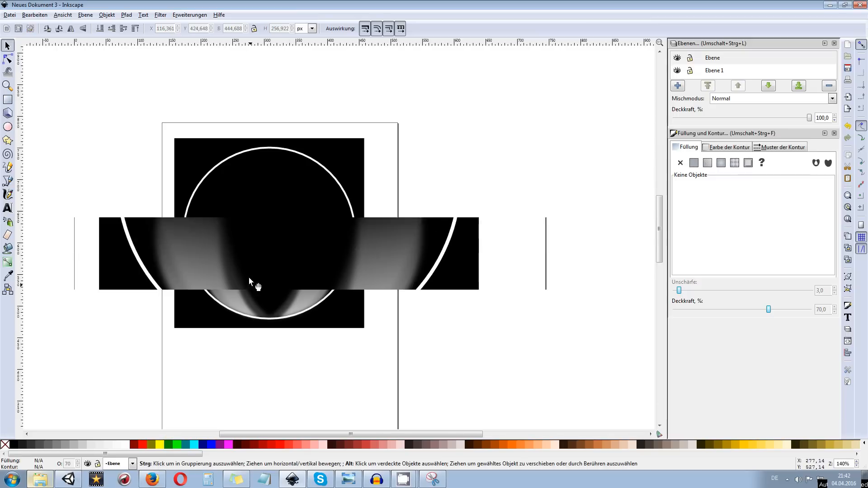
Try to reshape the inner edge of the larger left reflection by its nodes, and undo the change
{"action": "left_click", "coordinate": [220, 198]}
{"action": "left_click", "coordinate": [219, 198], "text": "alt"}
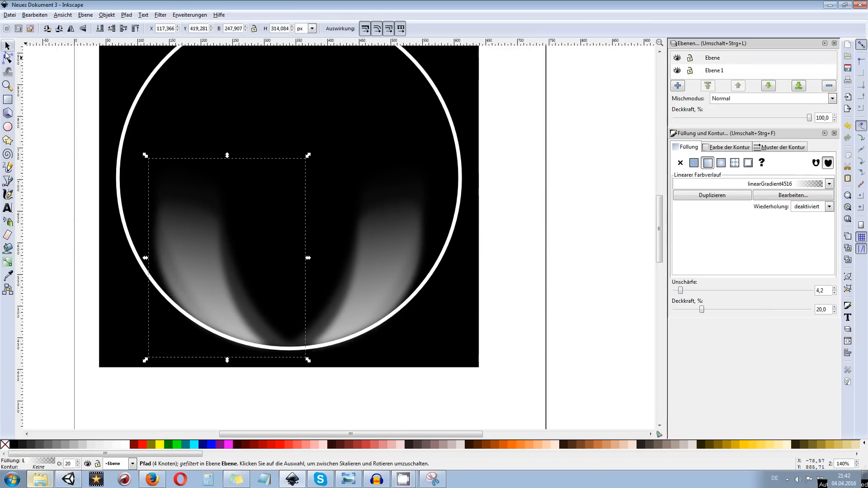
{"action": "key", "text": "n"}
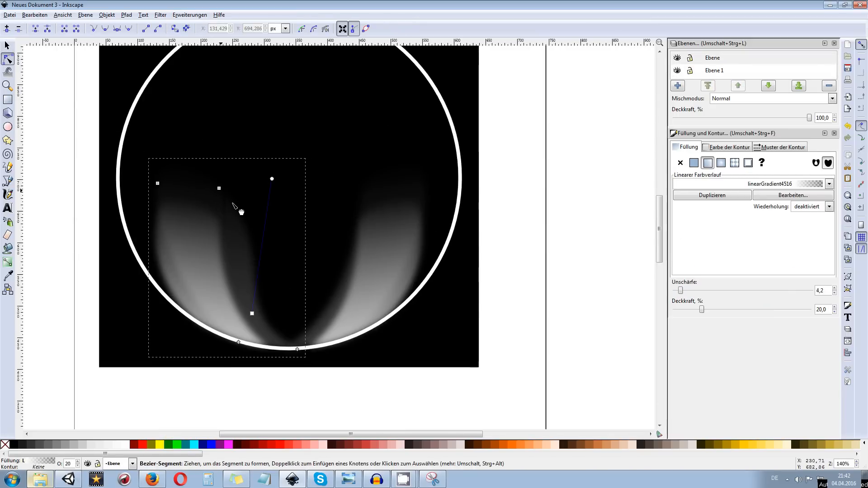
{"action": "left_click_drag", "start_coordinate": [232, 207], "coordinate": [306, 267]}
{"action": "key", "text": "ctrl+z"}
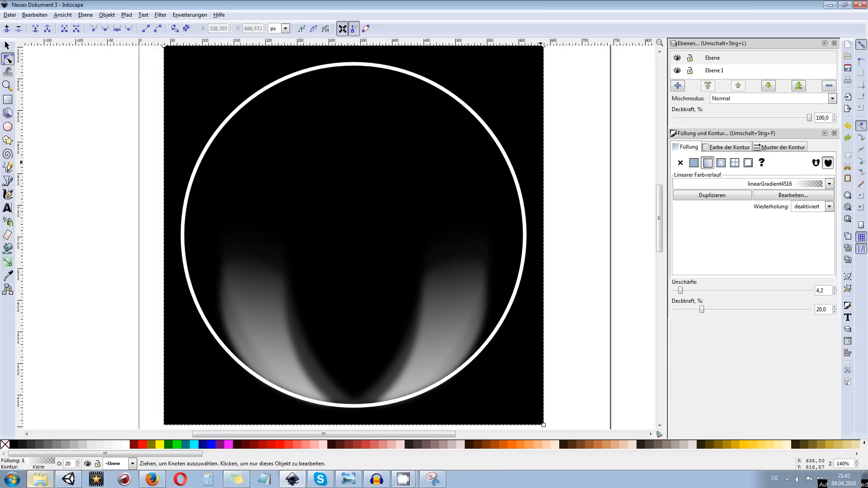
Draw an upward-arched Bezier curve about 238 px wide between the upper ends of the reflections and give it a white stroke
{"action": "left_click", "coordinate": [320, 135]}
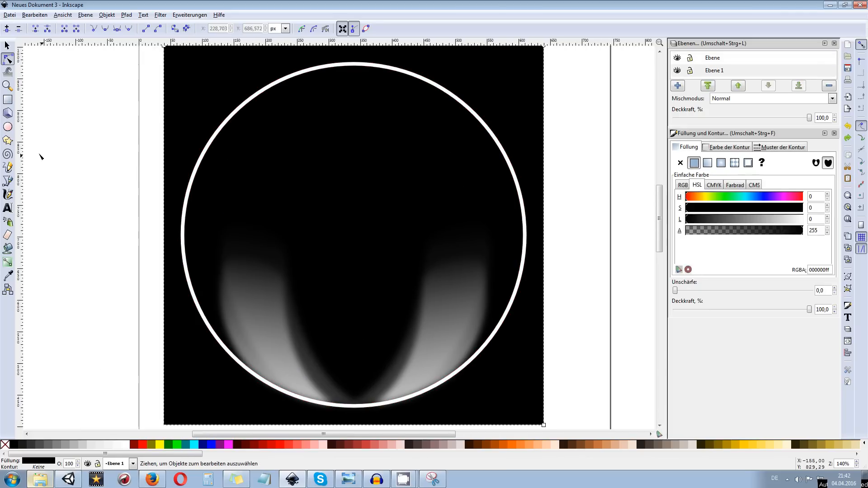
{"action": "left_click", "coordinate": [7, 181]}
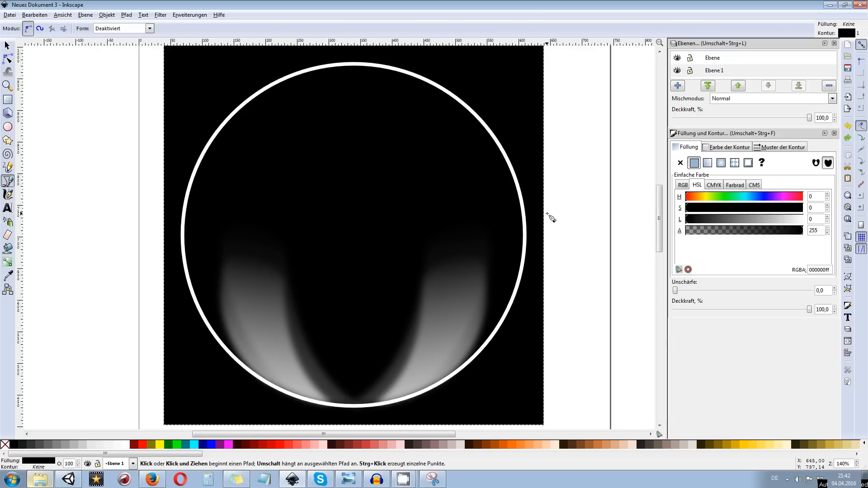
{"action": "left_click", "coordinate": [277, 228]}
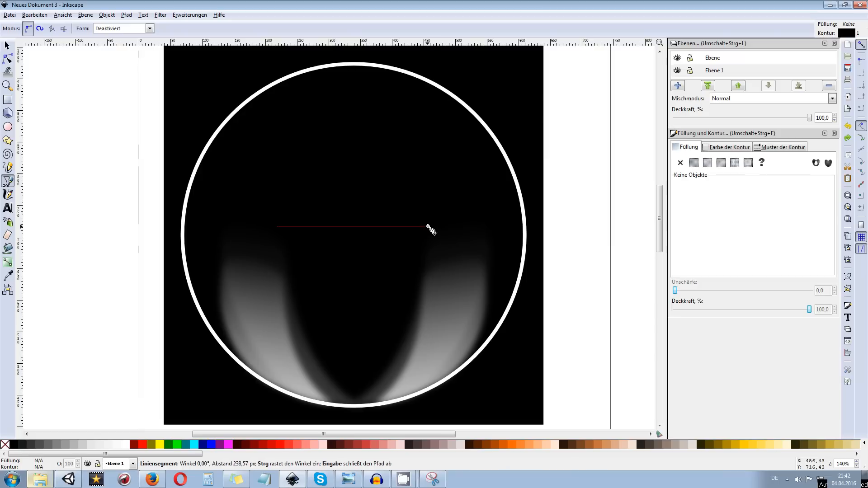
{"action": "left_click_drag", "start_coordinate": [428, 226], "coordinate": [513, 273]}
{"action": "key", "text": "Return"}
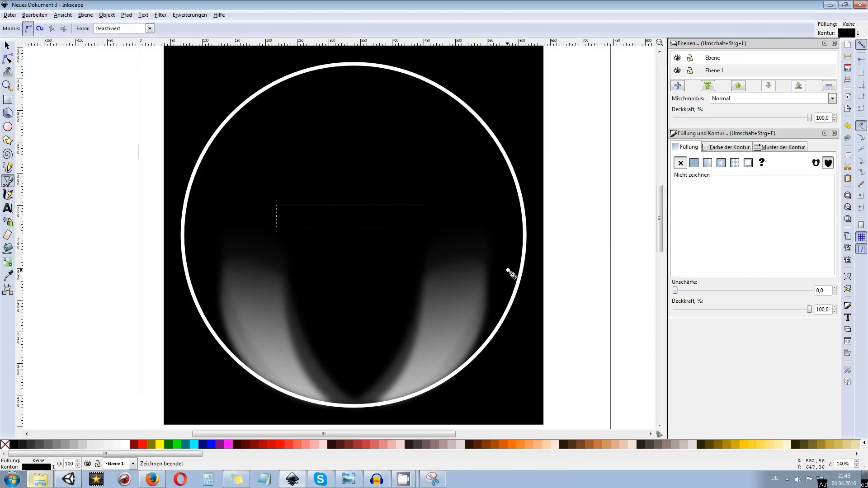
{"action": "left_click", "coordinate": [127, 446], "text": "shift"}
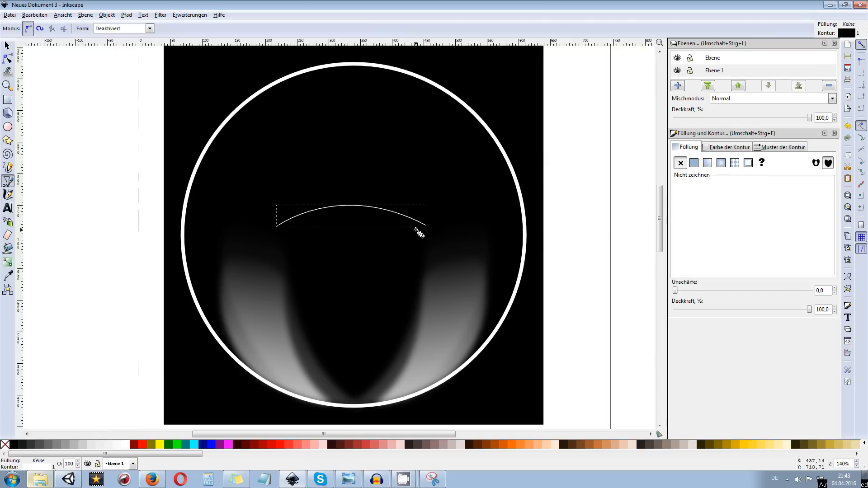
Close the arched curve with a second, flatter curve beneath it, joining both endpoints into a thin crescent
{"action": "scroll", "coordinate": [433, 230], "scroll_direction": "up", "scroll_amount": 4, "text": "ctrl"}
{"action": "scroll", "coordinate": [464, 221], "scroll_direction": "down", "scroll_amount": 2, "text": "ctrl"}
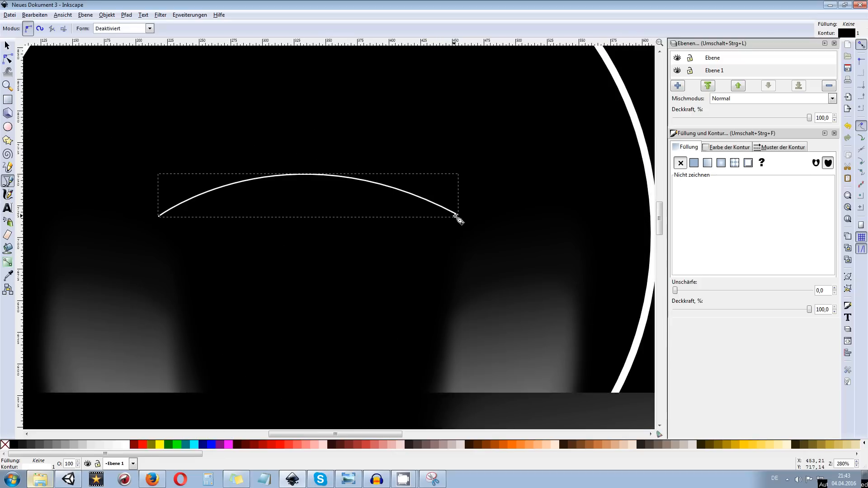
{"action": "left_click", "coordinate": [457, 215]}
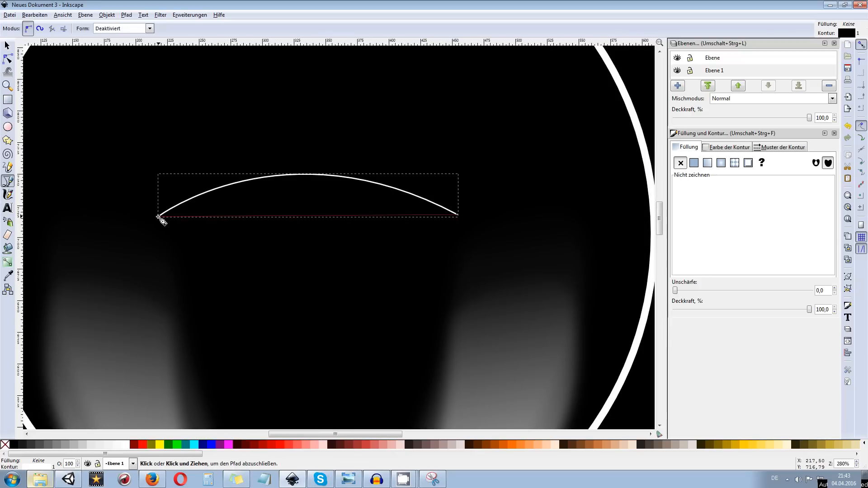
{"action": "left_click_drag", "start_coordinate": [159, 217], "coordinate": [8, 279]}
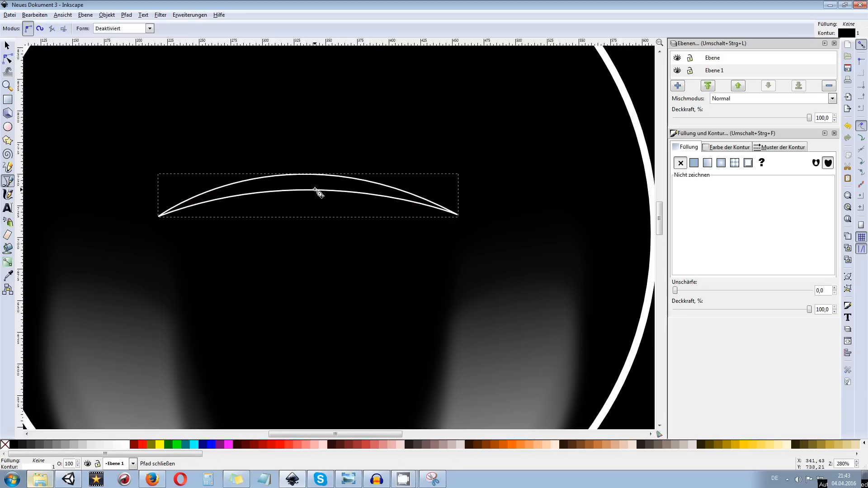
Fill the crescent with white and remove its stroke
{"action": "scroll", "coordinate": [335, 228], "scroll_direction": "down", "scroll_amount": 2}
{"action": "scroll", "coordinate": [331, 225], "scroll_direction": "down", "scroll_amount": 2}
{"action": "scroll", "coordinate": [328, 226], "scroll_direction": "up", "scroll_amount": 2}
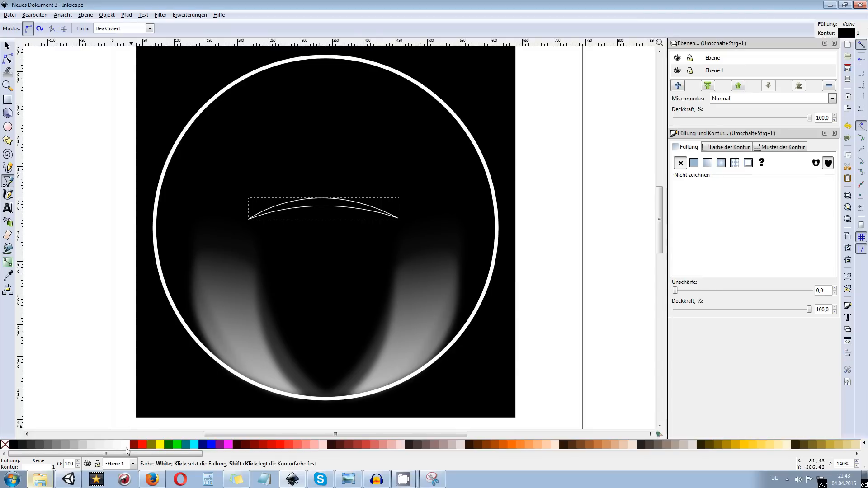
{"action": "left_click", "coordinate": [127, 444]}
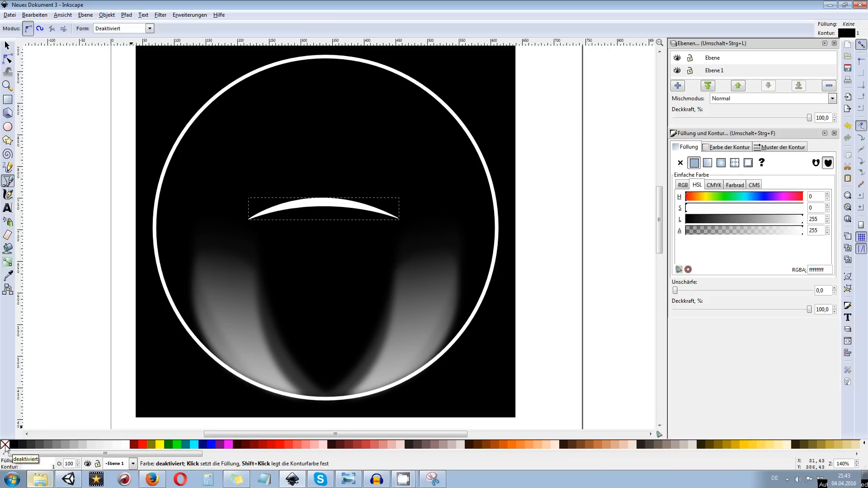
{"action": "left_click", "coordinate": [6, 446], "text": "shift"}
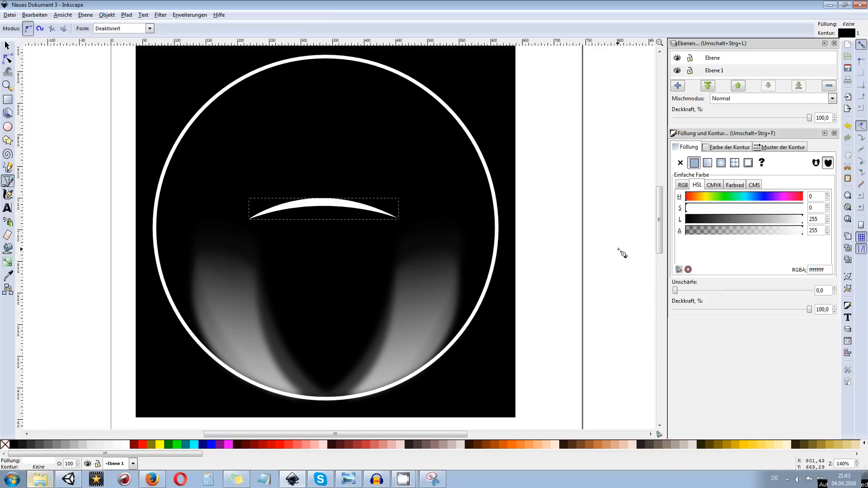
Set the crescent's opacity to 10% and its blur to 5, and deselect it
{"action": "left_click_drag", "start_coordinate": [810, 311], "coordinate": [690, 312]}
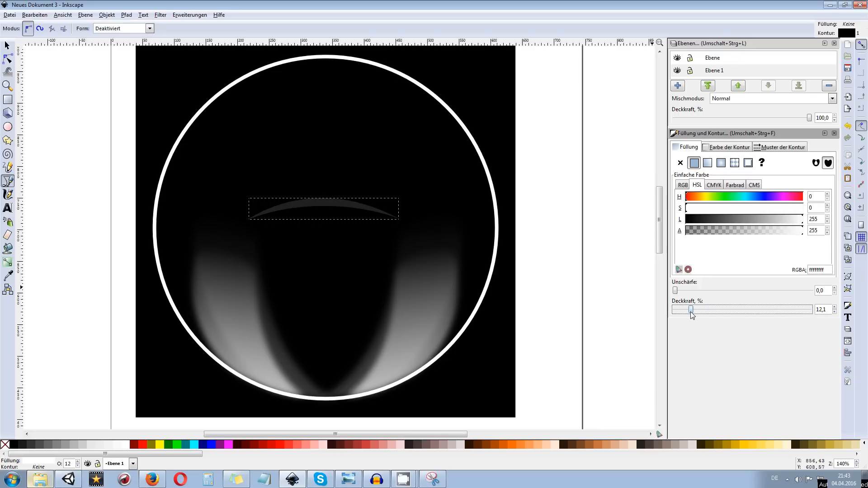
{"action": "double_click", "coordinate": [821, 310]}
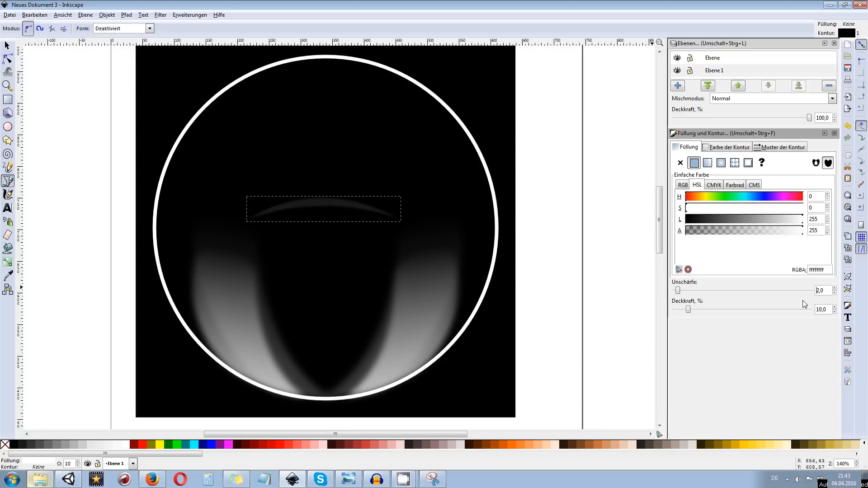
{"action": "type", "text": "5"}
{"action": "key", "text": "Return"}
{"action": "left_click", "coordinate": [564, 204]}
{"action": "scroll", "coordinate": [486, 219], "scroll_direction": "down", "scroll_amount": 2}
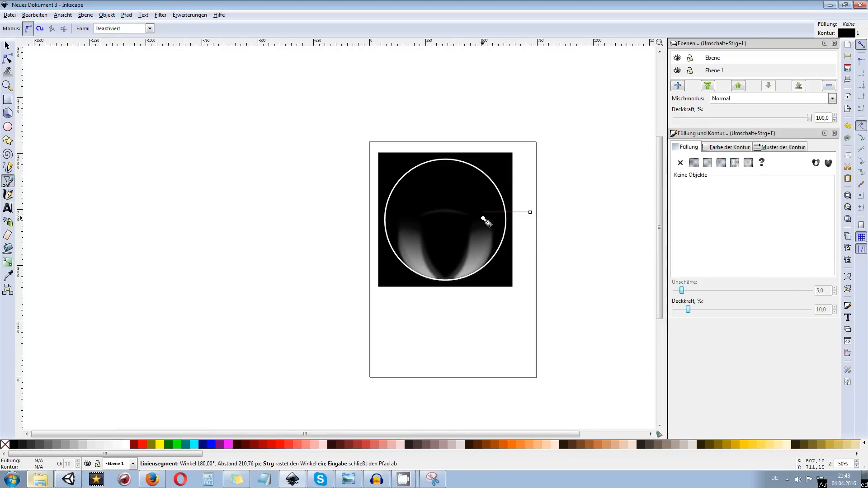
{"action": "scroll", "coordinate": [445, 213], "scroll_direction": "up", "scroll_amount": 1}
{"action": "key", "text": "Return"}
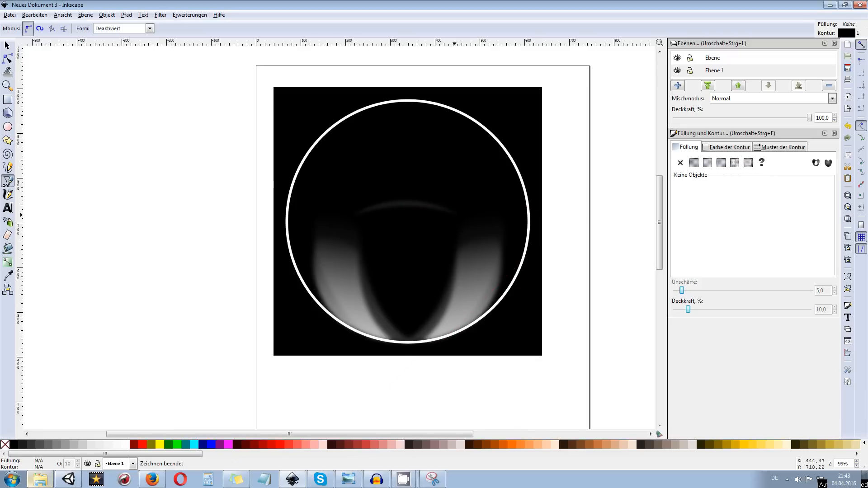
Duplicate the crescent, flip the duplicate vertically and move it down to about Y 618 px
{"action": "left_click", "coordinate": [7, 45]}
{"action": "left_click", "coordinate": [382, 204]}
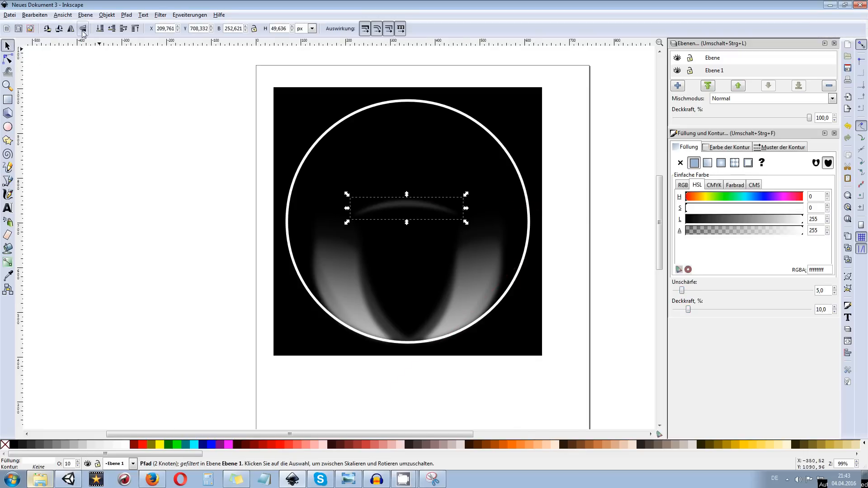
{"action": "key", "text": "ctrl+d"}
{"action": "key", "text": "v"}
{"action": "key", "text": "shift+Down"}
{"action": "key", "text": "shift+Down"}
{"action": "key", "text": "shift+Down"}
{"action": "key", "text": "shift+Down"}
{"action": "key", "text": "Down"}
{"action": "key", "text": "Down"}
{"action": "key", "text": "Down"}
{"action": "key", "text": "Down"}
{"action": "key", "text": "Down"}
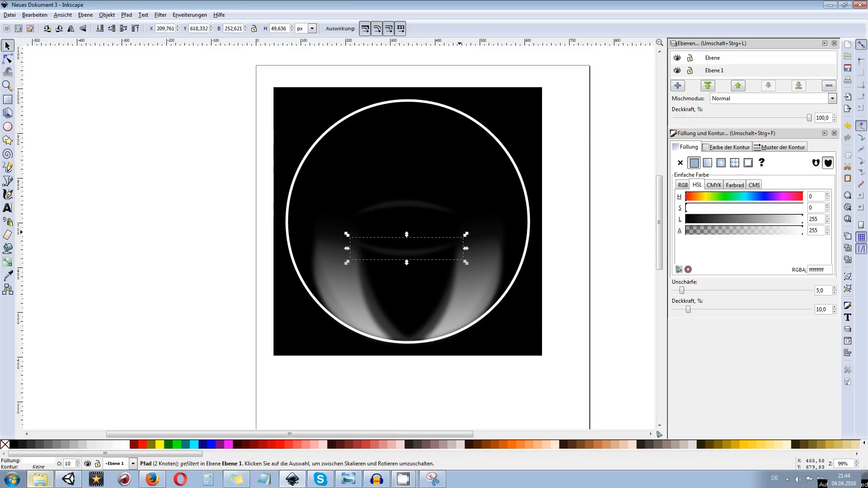
Set the opacity of the flipped lower crescent to 20% and deselect it
{"action": "left_click", "coordinate": [824, 310]}
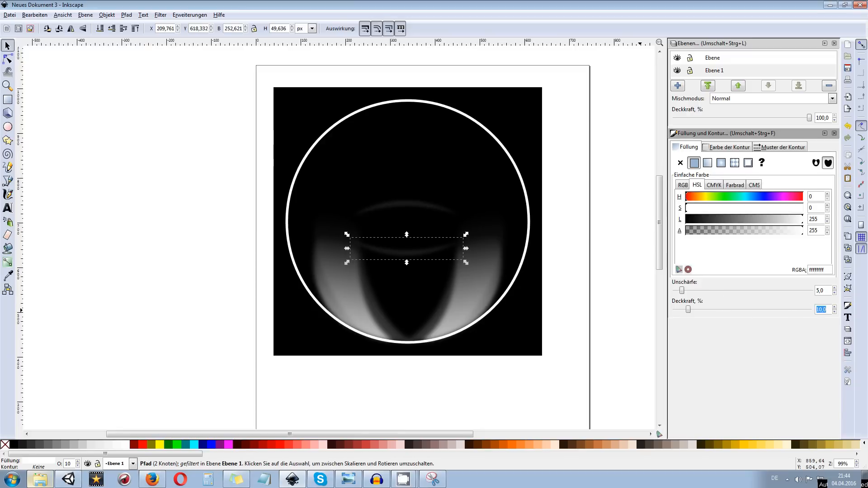
{"action": "type", "text": "20"}
{"action": "key", "text": "Return"}
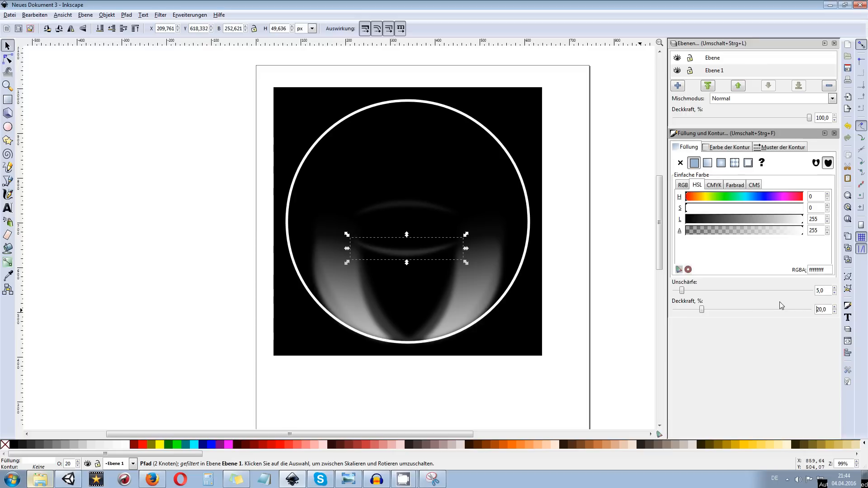
{"action": "left_click", "coordinate": [541, 233]}
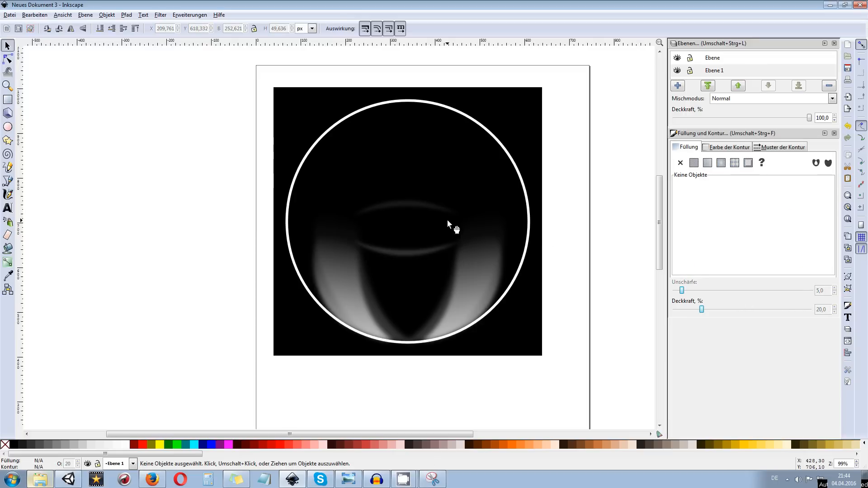
Select the upper crescent and set its opacity to 5%
{"action": "left_click", "coordinate": [416, 202]}
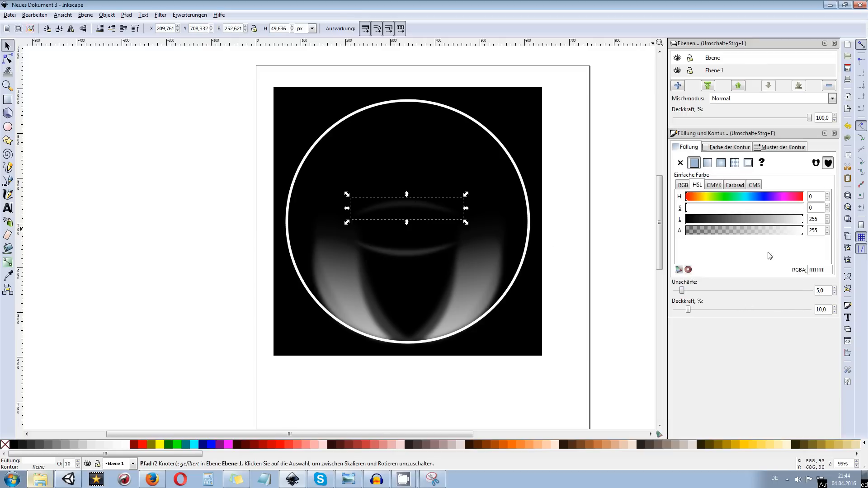
{"action": "double_click", "coordinate": [821, 309]}
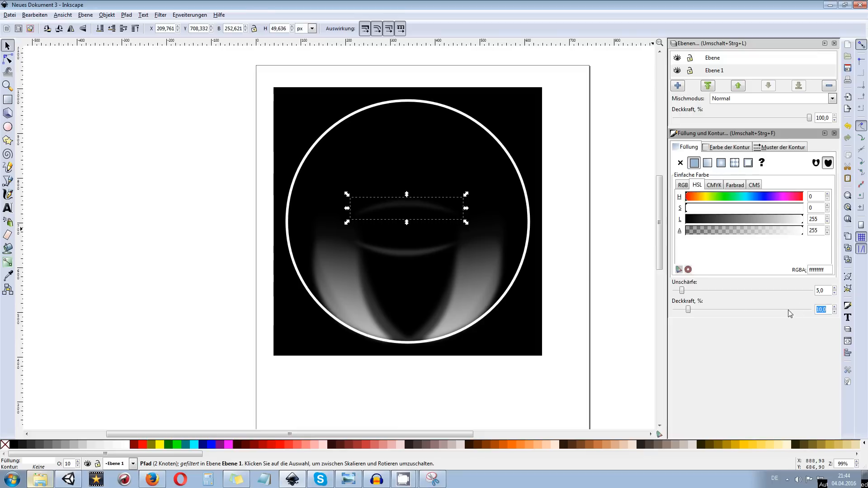
{"action": "type", "text": "5"}
{"action": "key", "text": "Return"}
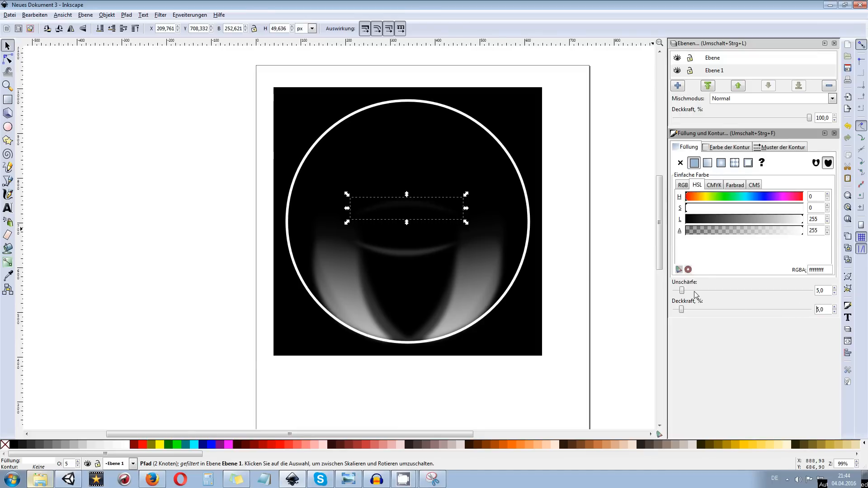
Deselect the upper crescent and examine both crescents on the bubble up close and as a whole
{"action": "left_click", "coordinate": [591, 252]}
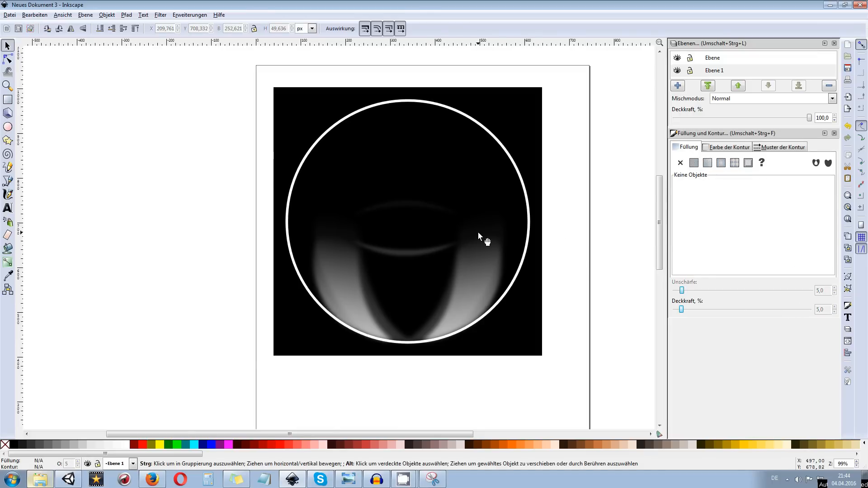
{"action": "scroll", "coordinate": [477, 231], "scroll_direction": "up", "scroll_amount": 2}
{"action": "left_click_drag", "start_coordinate": [411, 159], "coordinate": [414, 208]}
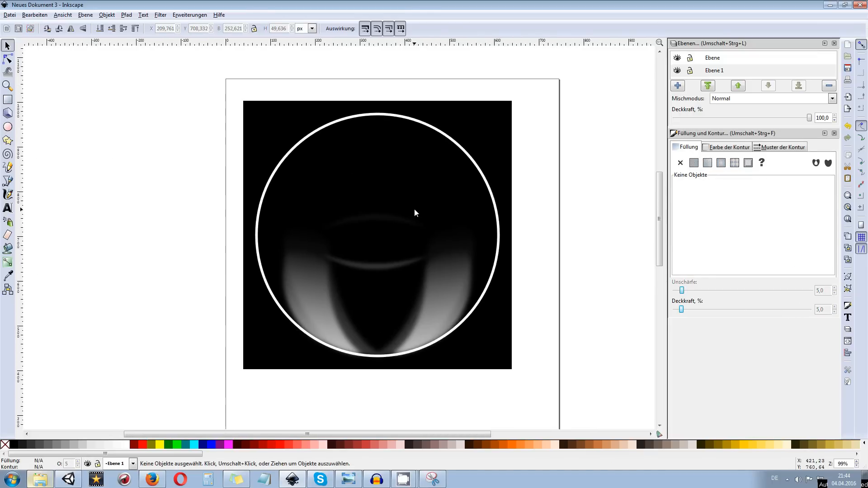
{"action": "scroll", "coordinate": [391, 222], "scroll_direction": "up", "scroll_amount": 2}
{"action": "scroll", "coordinate": [391, 221], "scroll_direction": "down", "scroll_amount": 1}
{"action": "scroll", "coordinate": [390, 223], "scroll_direction": "up", "scroll_amount": 1}
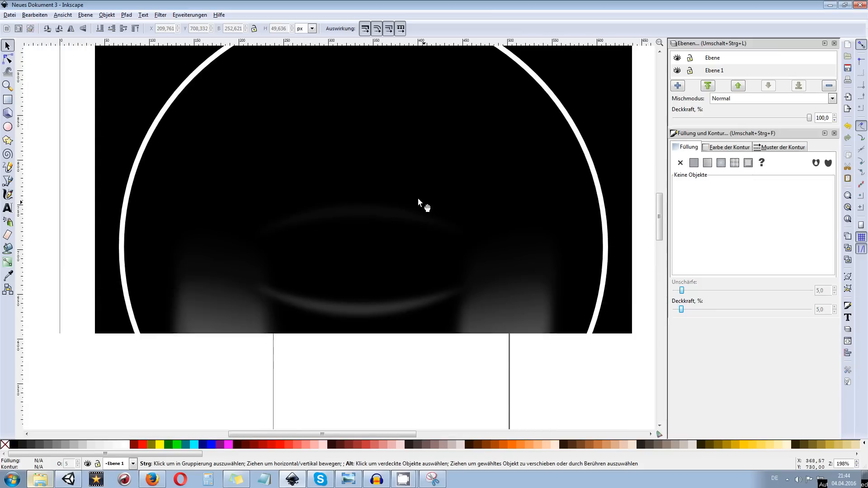
{"action": "scroll", "coordinate": [361, 176], "scroll_direction": "down", "scroll_amount": 2}
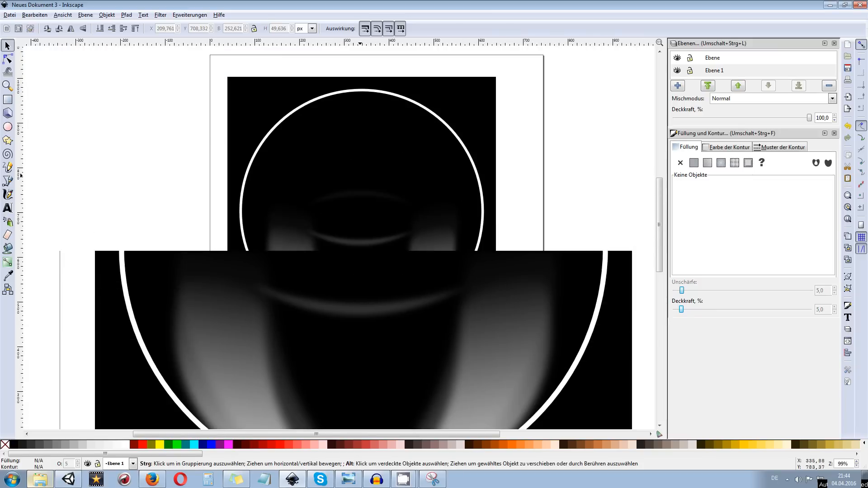
Draw an open Bezier path across the upper crescent, with a straight top edge about 75 px long and an outward-curving right side
{"action": "left_click", "coordinate": [11, 181]}
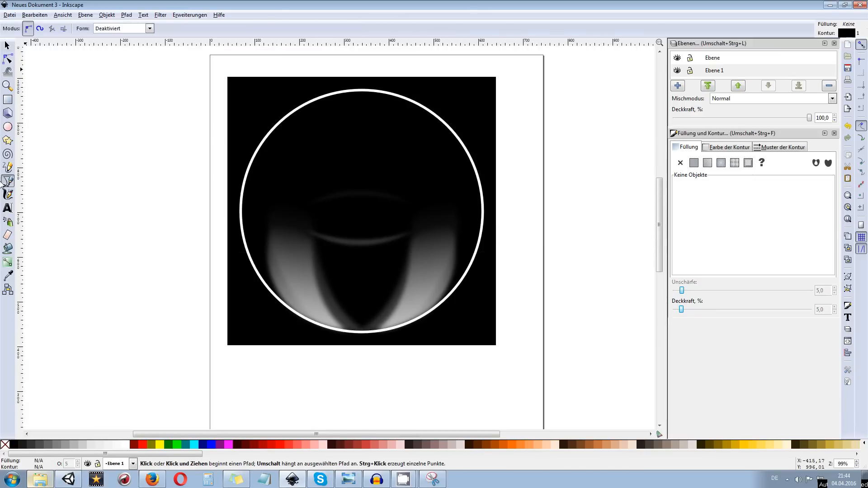
{"action": "scroll", "coordinate": [350, 204], "scroll_direction": "up", "scroll_amount": 2}
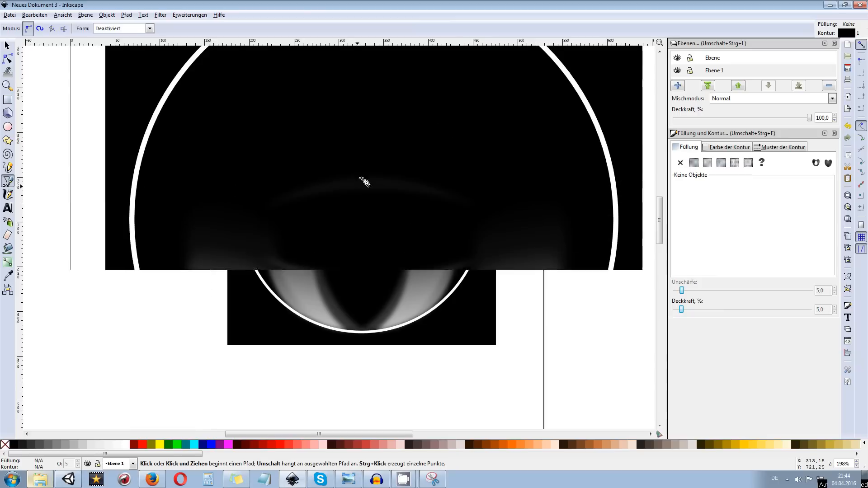
{"action": "left_click", "coordinate": [340, 134]}
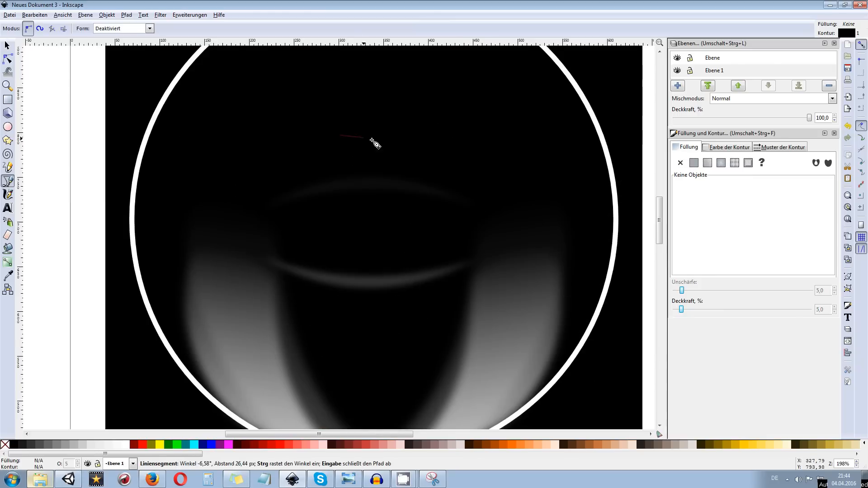
{"action": "left_click", "coordinate": [407, 134]}
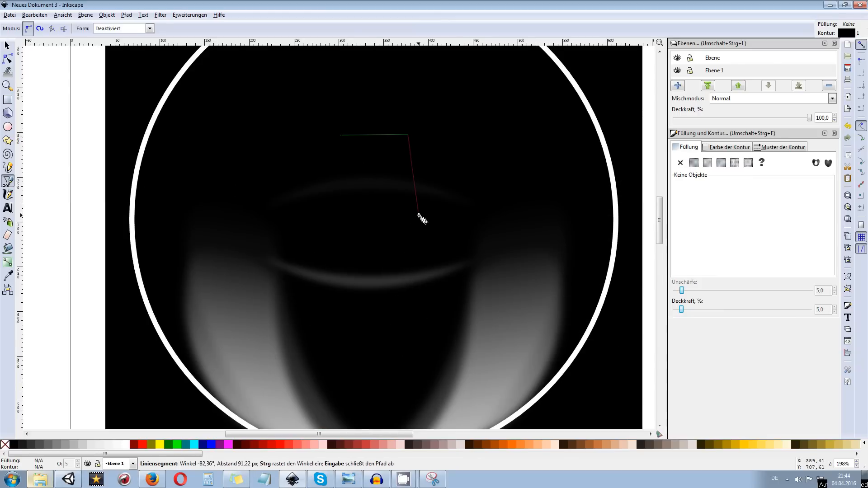
{"action": "left_click_drag", "start_coordinate": [408, 229], "coordinate": [383, 284]}
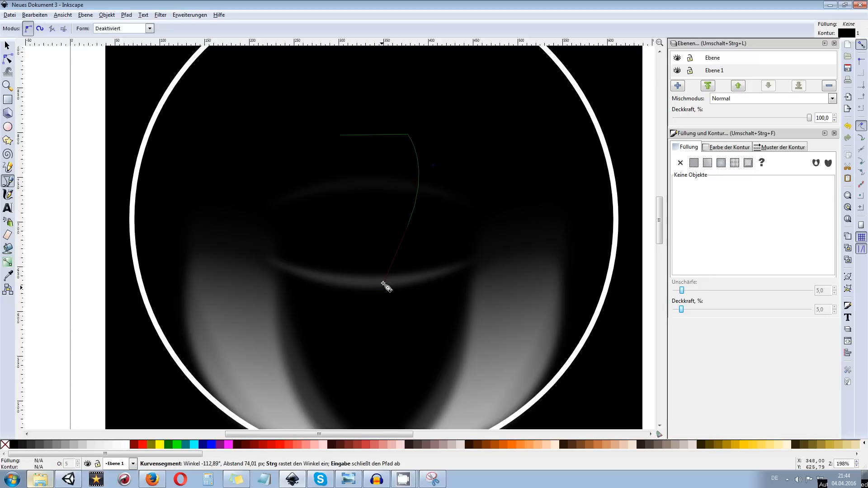
{"action": "key", "text": "Return"}
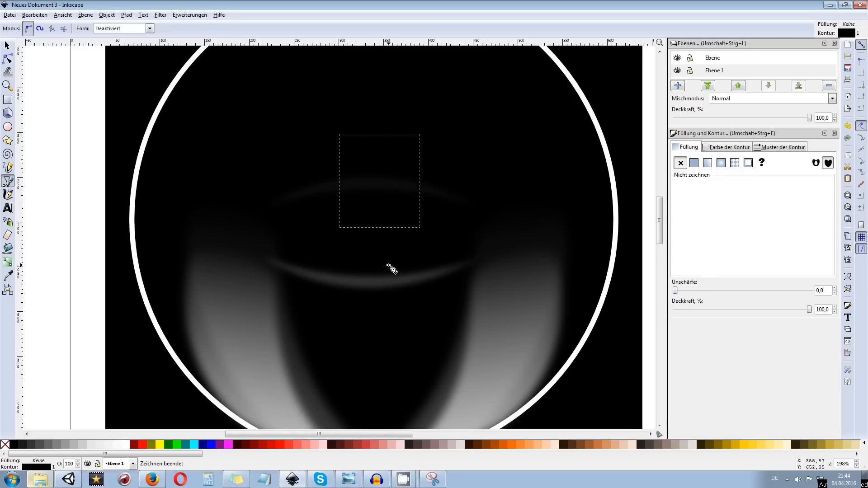
Give the path a white outline and close it with a straight bottom and curved left side, forming a barrel about 101 × 105 px
{"action": "left_click", "coordinate": [127, 447], "text": "shift"}
{"action": "left_click", "coordinate": [408, 227]}
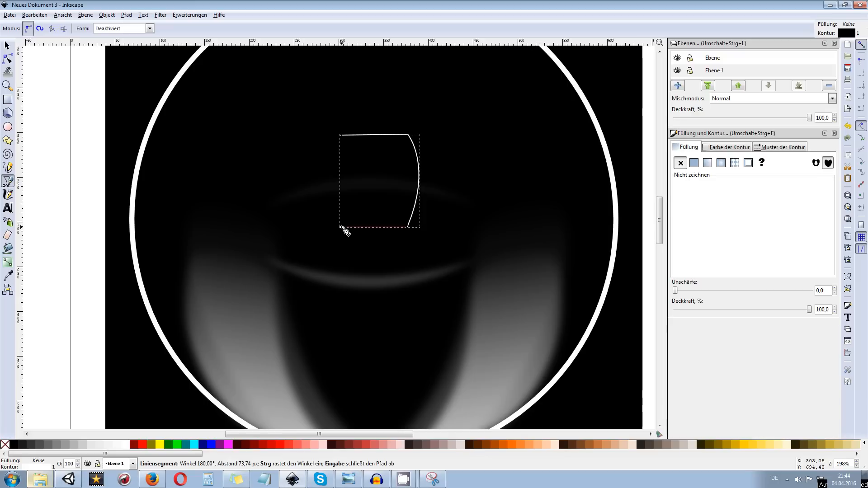
{"action": "left_click_drag", "start_coordinate": [340, 135], "coordinate": [365, 81]}
{"action": "right_click", "coordinate": [365, 82]}
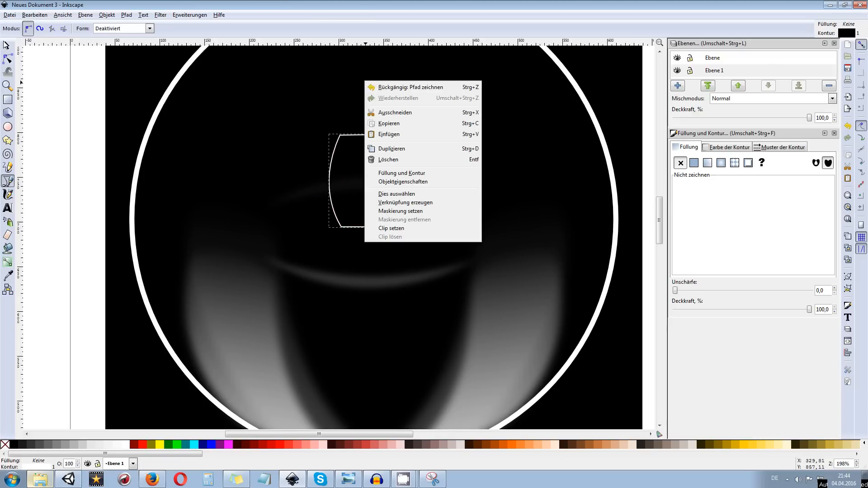
{"action": "left_click", "coordinate": [35, 59]}
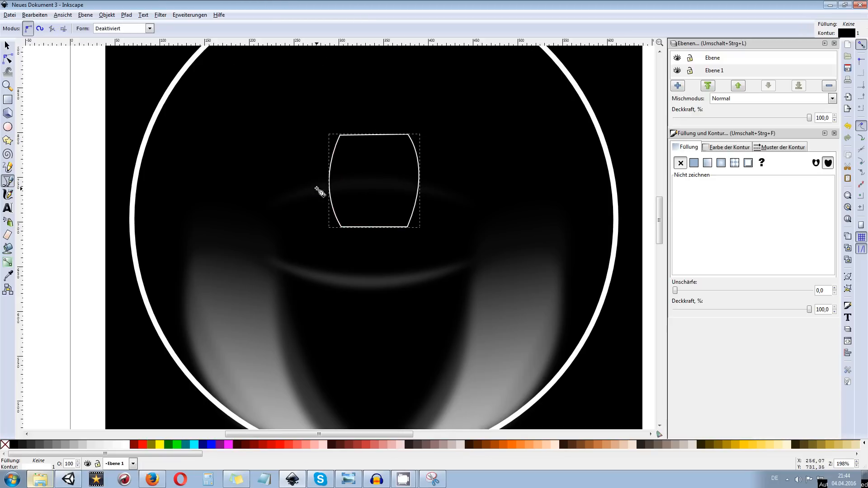
Fill the barrel shape with a vertical linear gradient from white at the bottom to transparent at the top, and remove its outline
{"action": "left_click", "coordinate": [9, 265]}
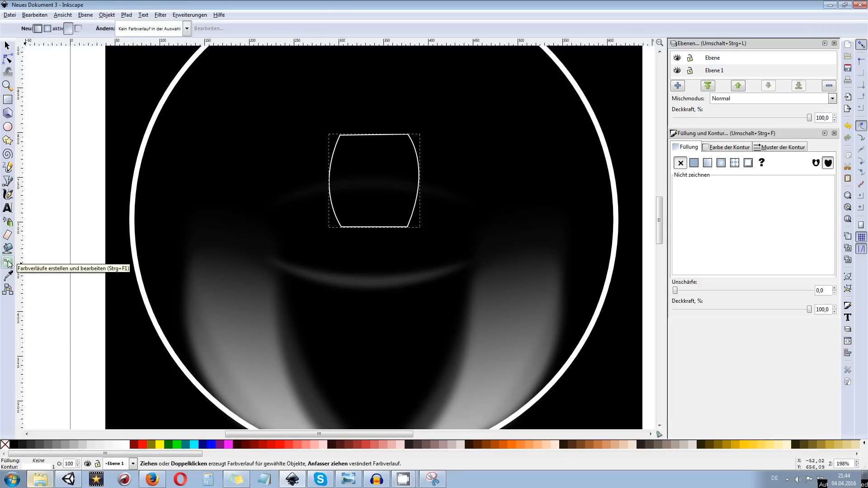
{"action": "left_click_drag", "start_coordinate": [378, 228], "coordinate": [377, 140]}
{"action": "left_click", "coordinate": [377, 136]}
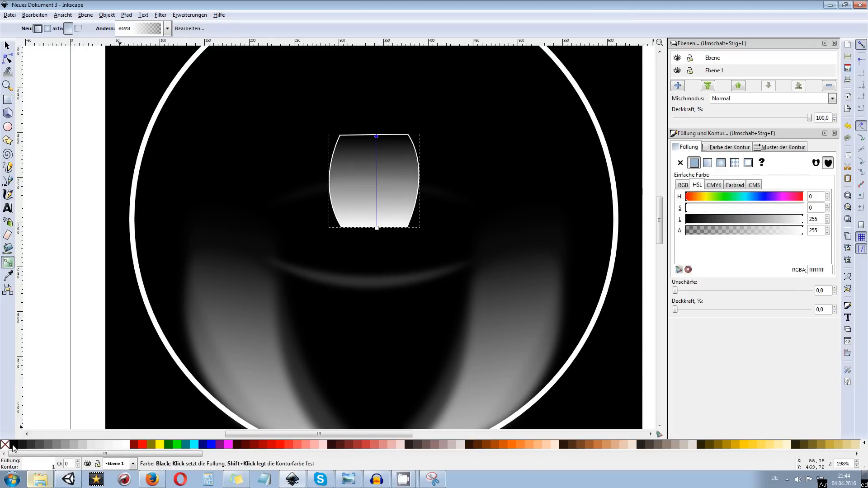
{"action": "key", "text": "shift"}
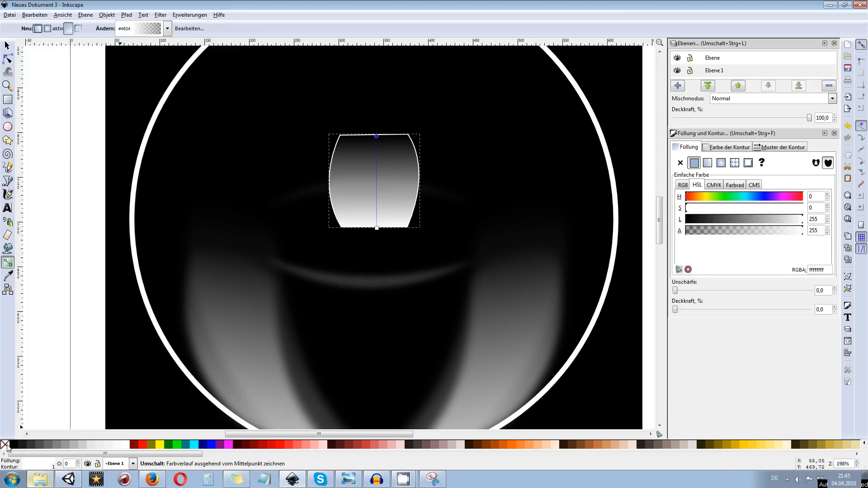
{"action": "left_click", "coordinate": [7, 46]}
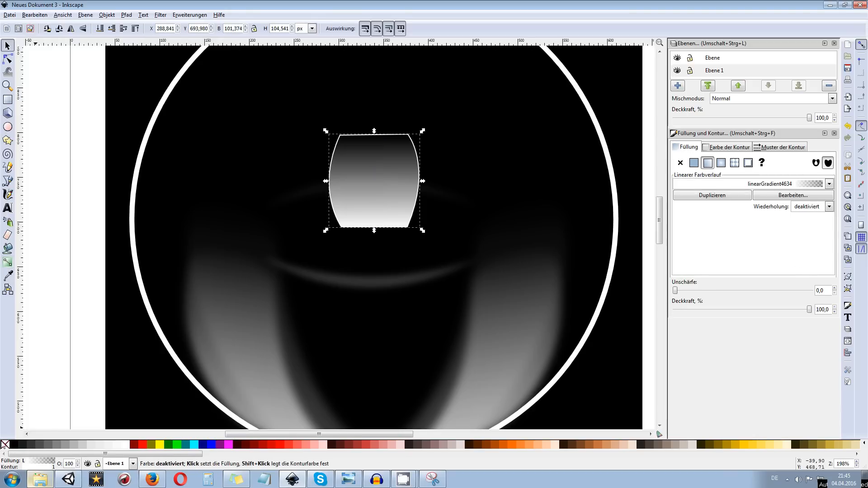
{"action": "left_click", "coordinate": [5, 446], "text": "shift"}
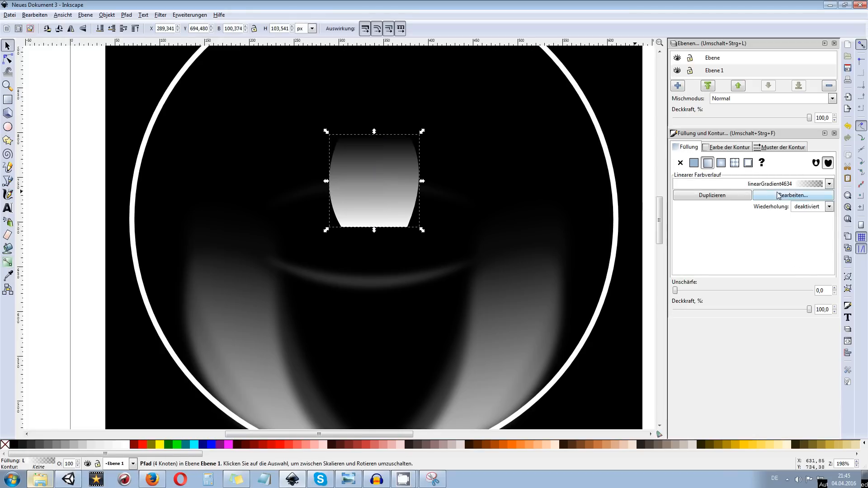
Set the barrel shape's blur to 20 and its opacity to 20%, and deselect it
{"action": "left_click_drag", "start_coordinate": [680, 294], "coordinate": [697, 294]}
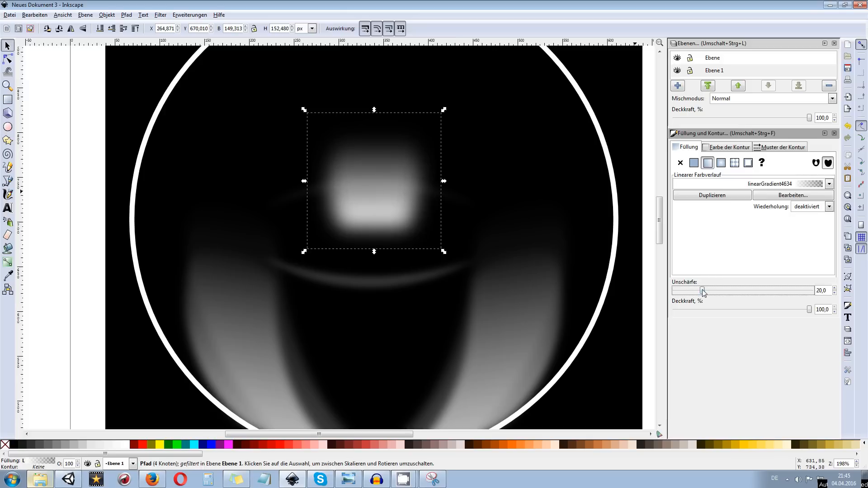
{"action": "left_click", "coordinate": [825, 309]}
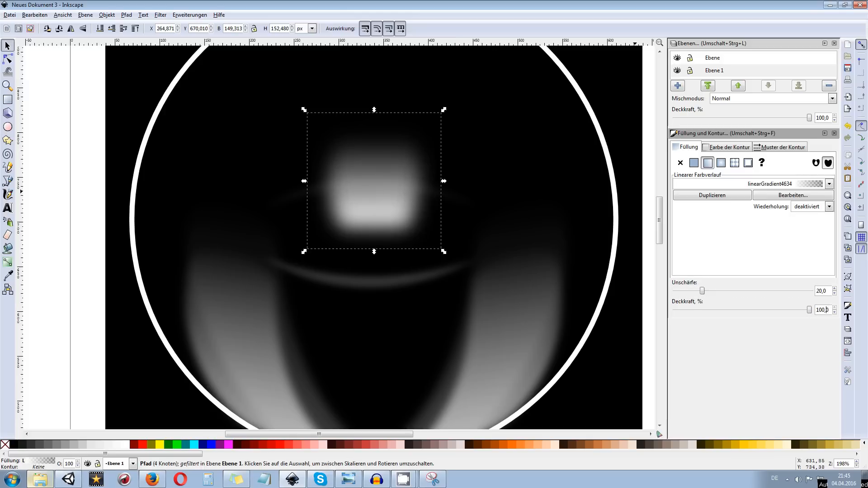
{"action": "type", "text": "10"}
{"action": "key", "text": "Return"}
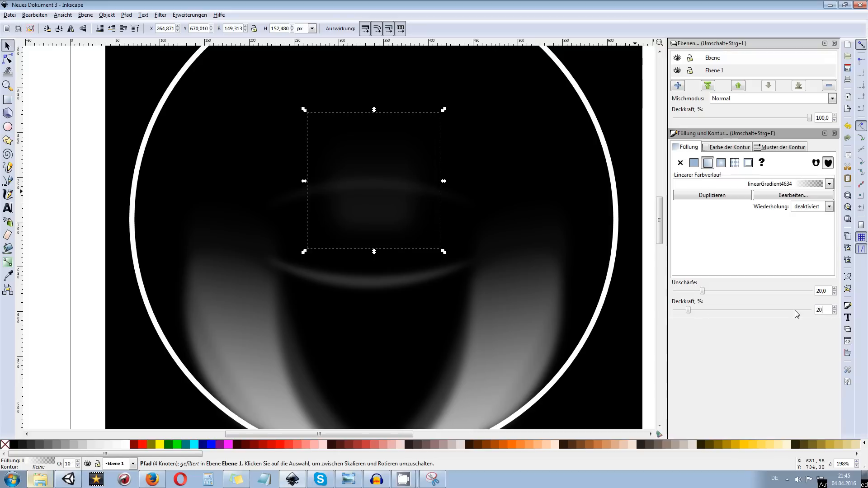
{"action": "key", "text": "Return"}
{"action": "scroll", "coordinate": [440, 262], "scroll_direction": "down", "scroll_amount": 1}
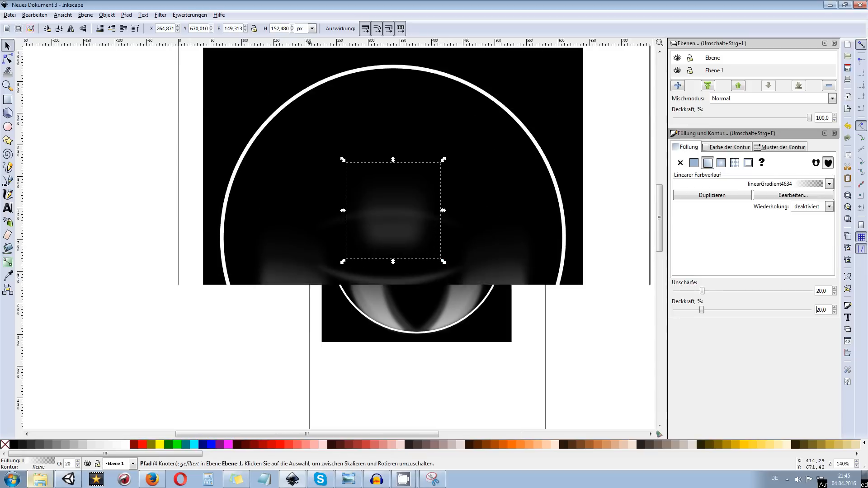
{"action": "left_click", "coordinate": [629, 188]}
Draw a small downward-bulging curve just inside the ring's upper-left part and give it a white outline
{"action": "scroll", "coordinate": [591, 190], "scroll_direction": "down", "scroll_amount": 1}
{"action": "scroll", "coordinate": [591, 190], "scroll_direction": "up", "scroll_amount": 1}
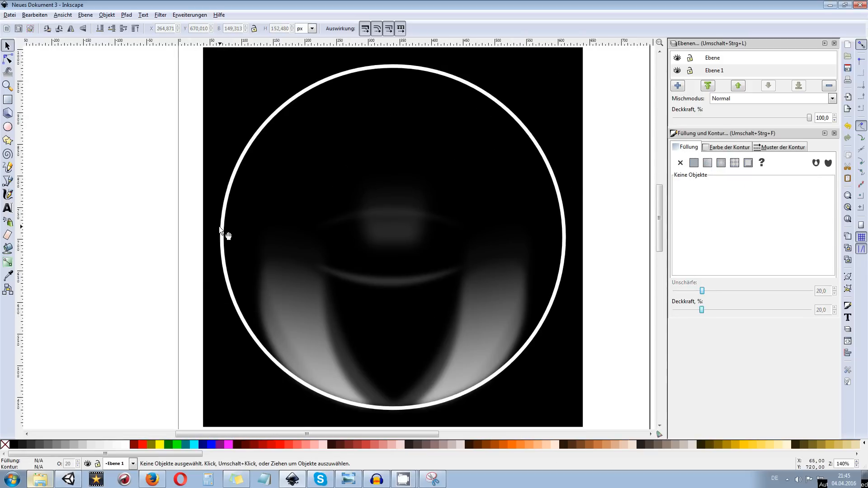
{"action": "left_click", "coordinate": [8, 181]}
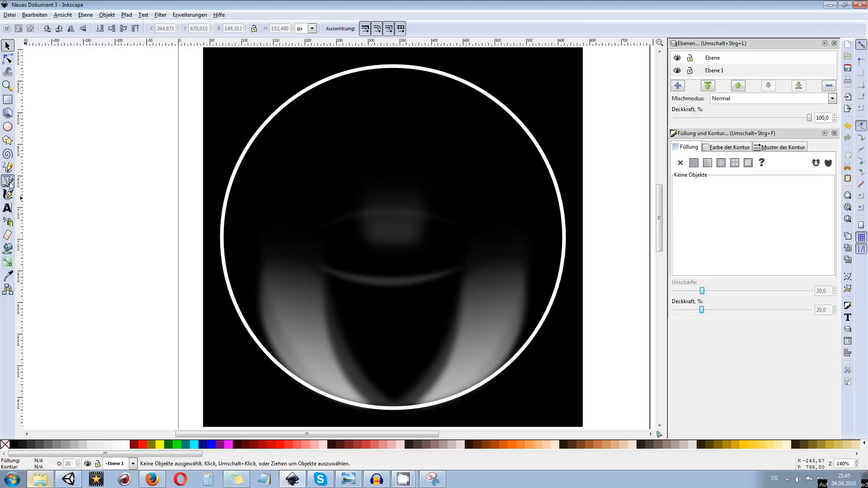
{"action": "left_click", "coordinate": [248, 168]}
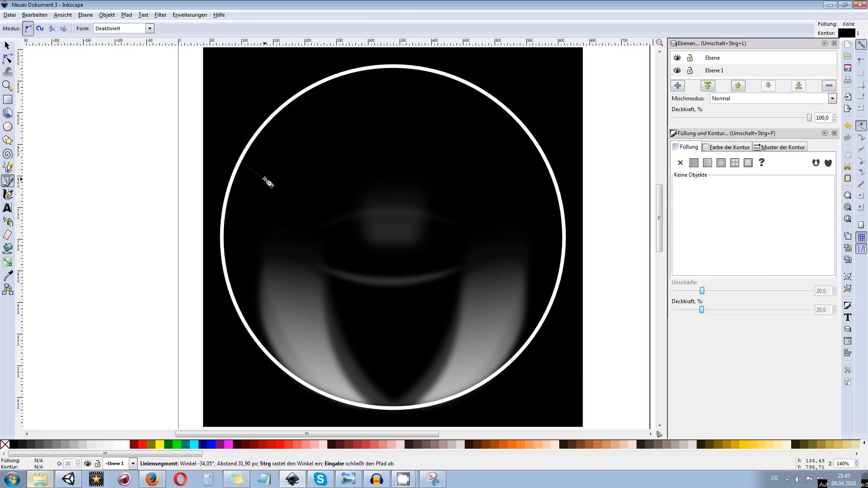
{"action": "left_click_drag", "start_coordinate": [264, 177], "coordinate": [279, 171]}
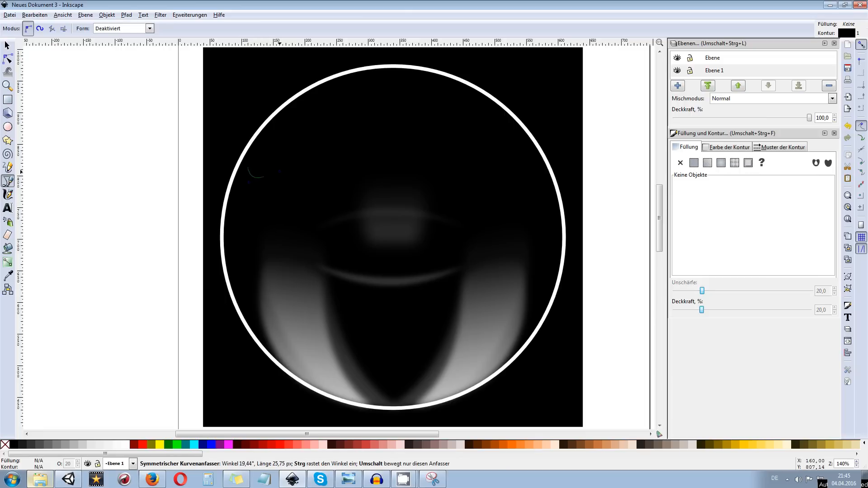
{"action": "key", "text": "Return"}
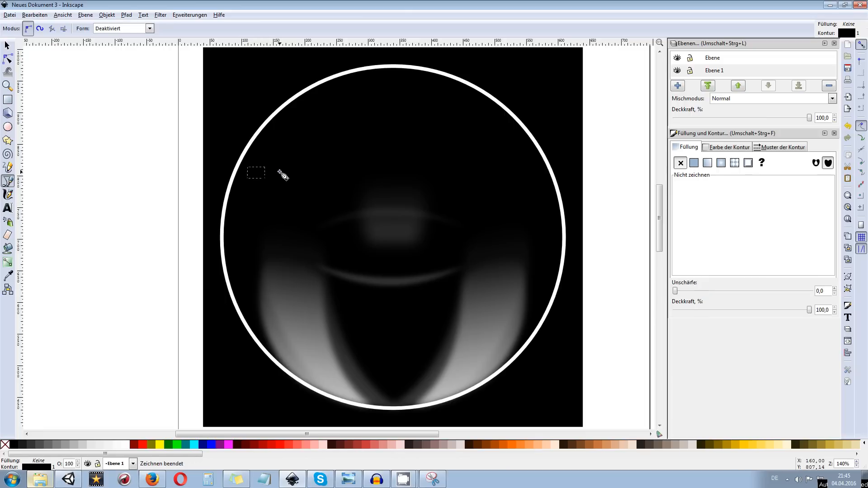
{"action": "left_click", "coordinate": [127, 449], "text": "shift"}
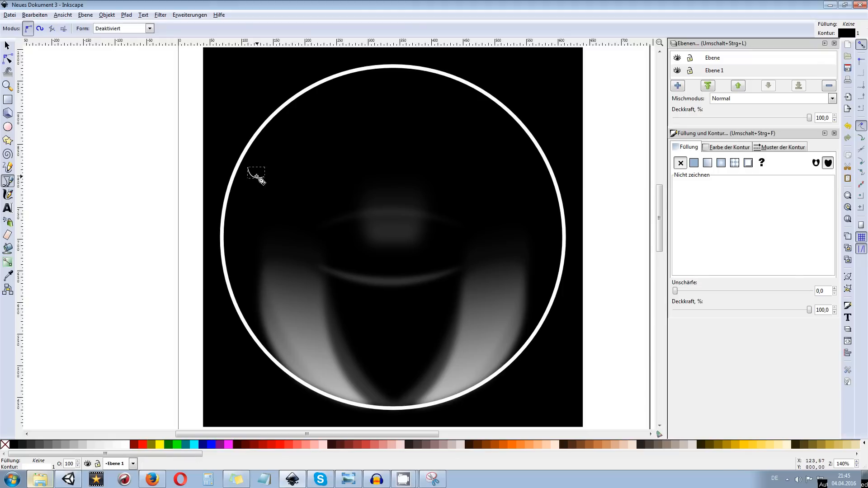
Extend the small curve from its left end with a long arc running up along the inside of the ring
{"action": "scroll", "coordinate": [248, 153], "scroll_direction": "up", "scroll_amount": 2}
{"action": "left_click_drag", "start_coordinate": [390, 123], "coordinate": [277, 225]}
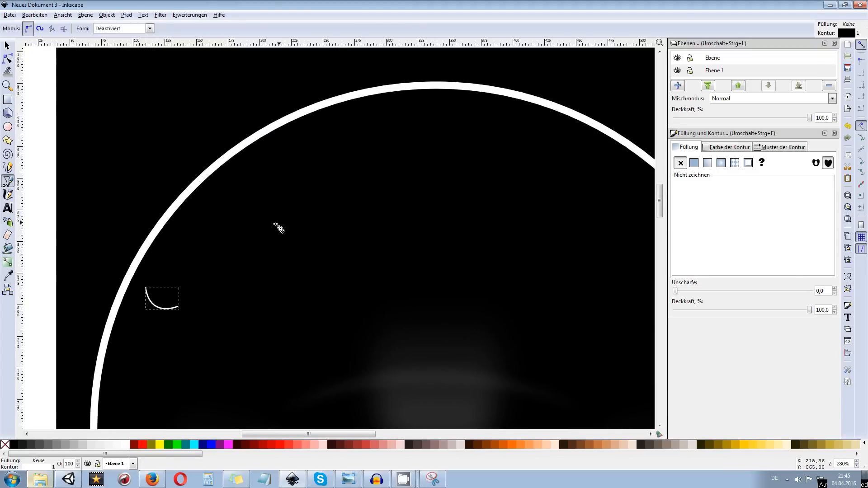
{"action": "left_click", "coordinate": [146, 288]}
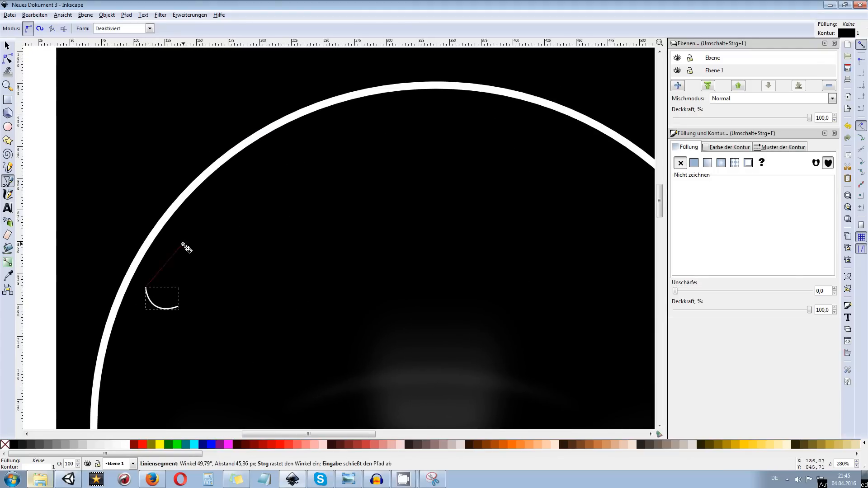
{"action": "left_click_drag", "start_coordinate": [269, 157], "coordinate": [363, 112]}
{"action": "key", "text": "Return"}
Add a rounded cap at the arc's upper end and close the path with an inner arc, forming a curved highlight band
{"action": "left_click", "coordinate": [267, 158]}
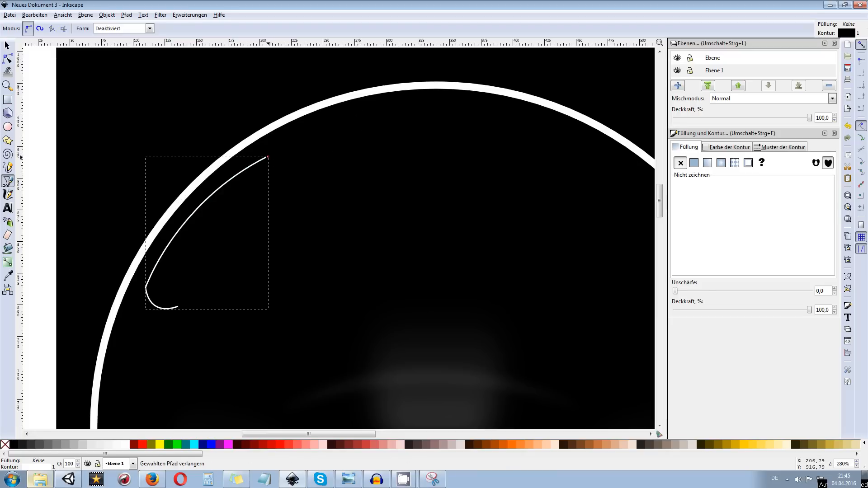
{"action": "left_click_drag", "start_coordinate": [298, 177], "coordinate": [301, 204]}
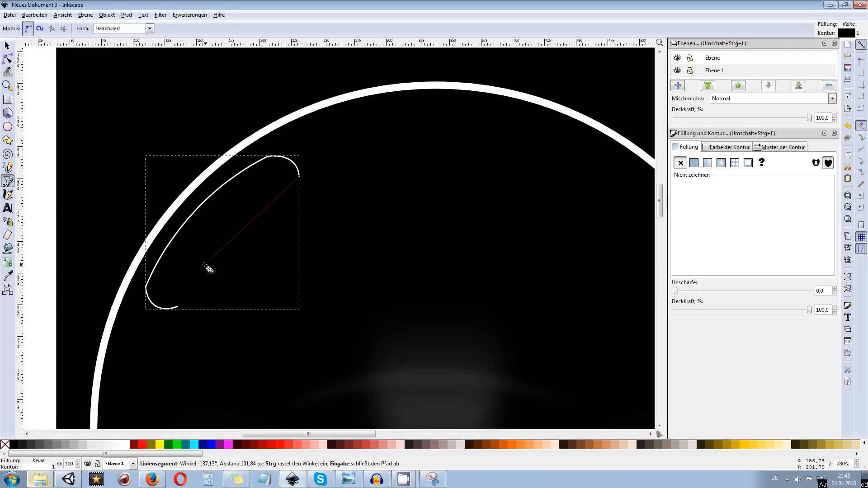
{"action": "left_click_drag", "start_coordinate": [178, 307], "coordinate": [163, 413]}
{"action": "right_click", "coordinate": [161, 413]}
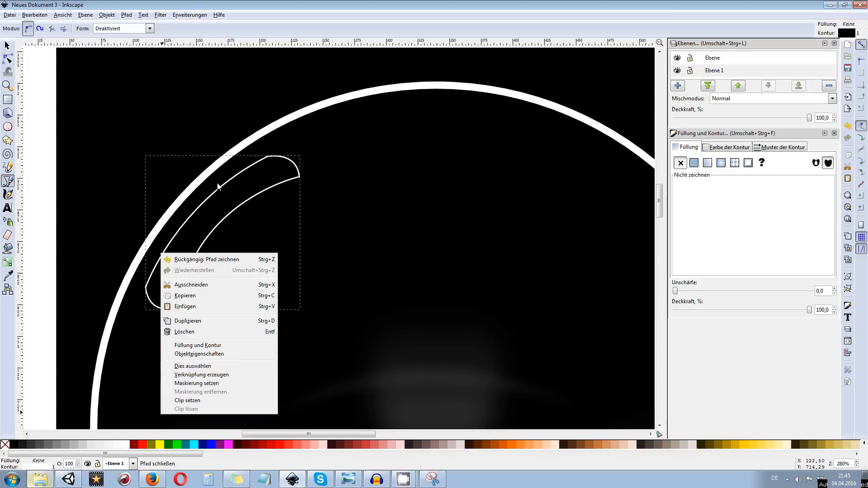
{"action": "left_click", "coordinate": [9, 45]}
{"action": "scroll", "coordinate": [62, 84], "scroll_direction": "down", "scroll_amount": 4}
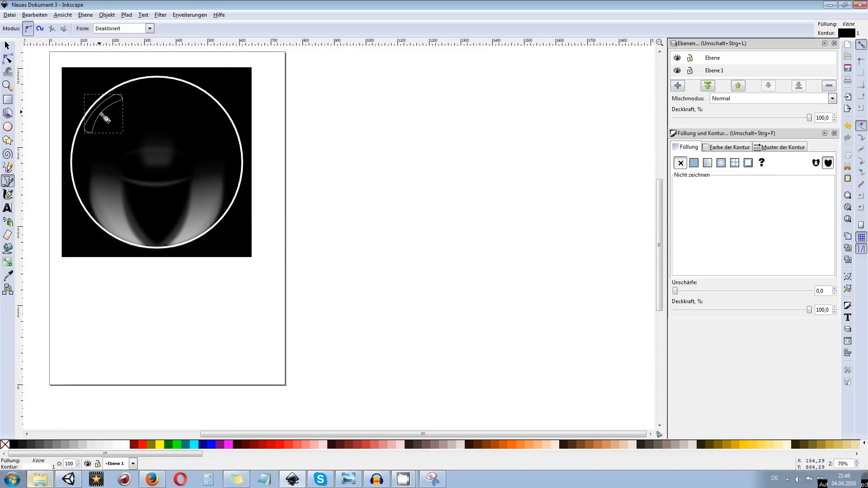
{"action": "left_click_drag", "start_coordinate": [124, 119], "coordinate": [290, 231]}
{"action": "scroll", "coordinate": [251, 208], "scroll_direction": "up", "scroll_amount": 6}
{"action": "scroll", "coordinate": [251, 208], "scroll_direction": "down", "scroll_amount": 2}
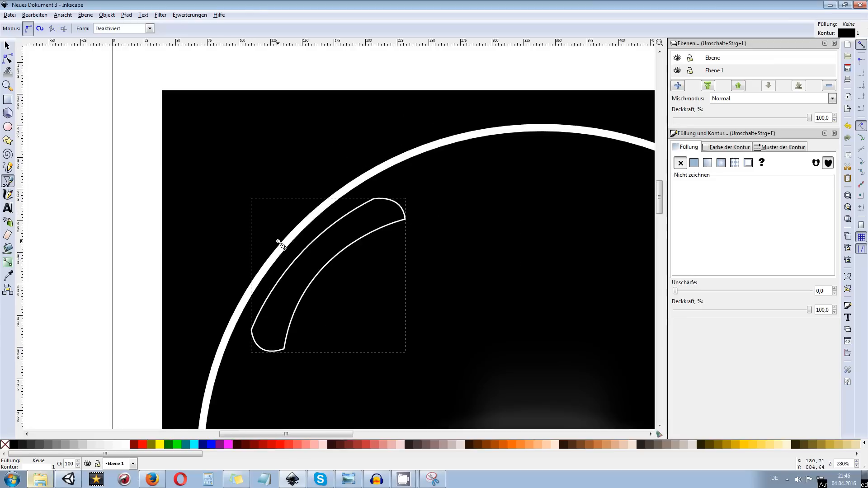
Fill the curved highlight band with a linear gradient from white at its lower end to transparent at its upper end, and remove its outline
{"action": "left_click", "coordinate": [7, 261]}
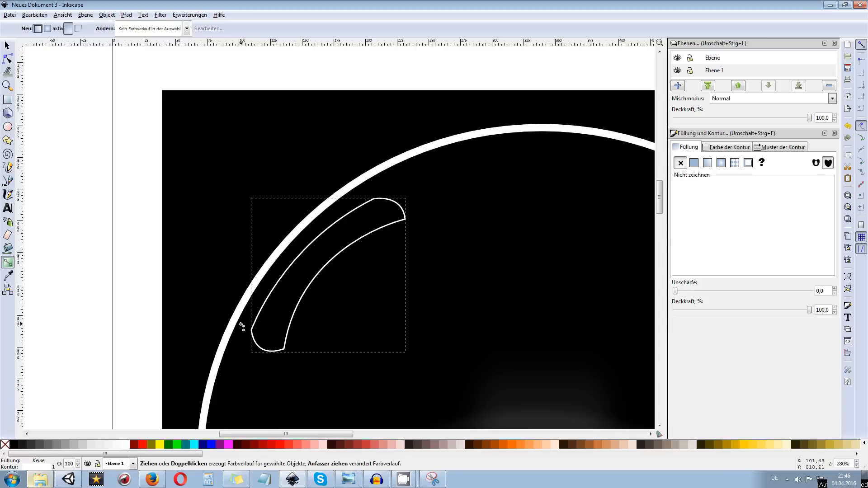
{"action": "left_click_drag", "start_coordinate": [260, 347], "coordinate": [410, 226]}
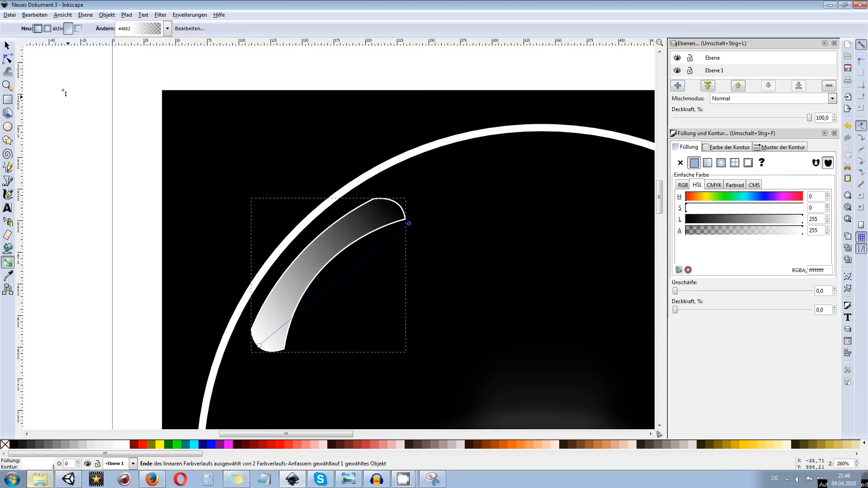
{"action": "left_click", "coordinate": [8, 49]}
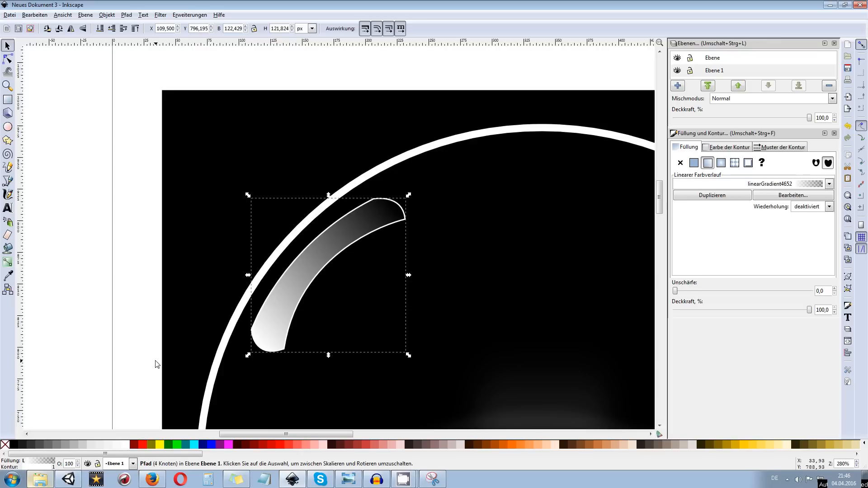
{"action": "left_click", "coordinate": [5, 448], "text": "shift"}
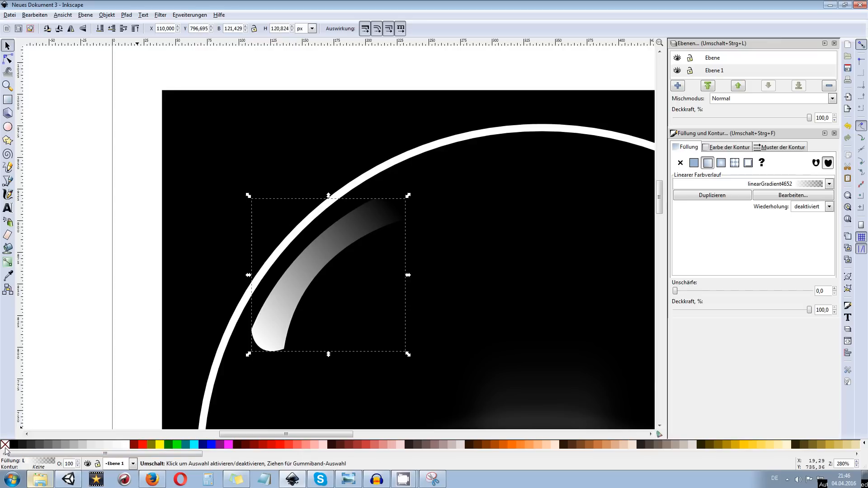
Select the start stop of the highlight band's linear gradient at the band's lower end for editing
{"action": "scroll", "coordinate": [68, 289], "scroll_direction": "down", "scroll_amount": 2}
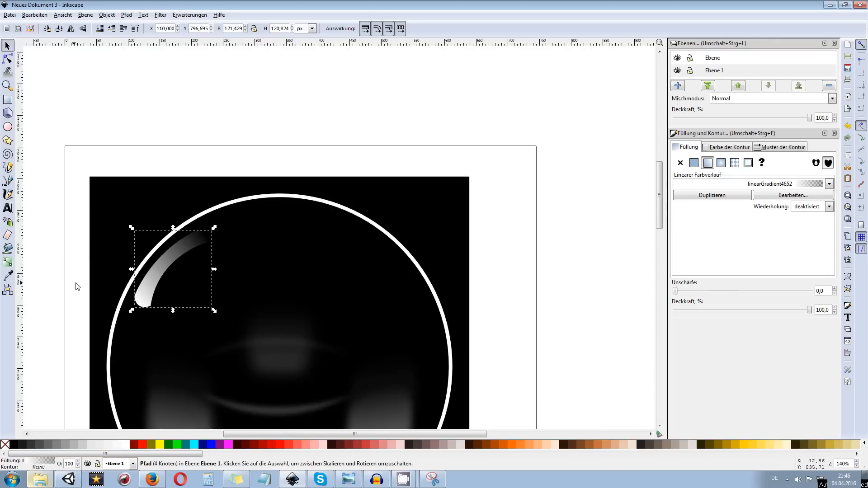
{"action": "scroll", "coordinate": [241, 205], "scroll_direction": "up", "scroll_amount": 2}
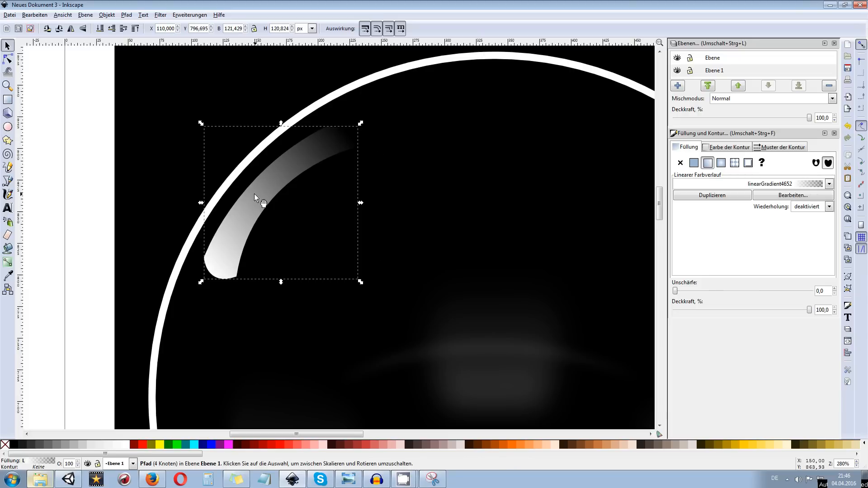
{"action": "scroll", "coordinate": [256, 191], "scroll_direction": "down", "scroll_amount": 2}
{"action": "scroll", "coordinate": [253, 188], "scroll_direction": "up", "scroll_amount": 3}
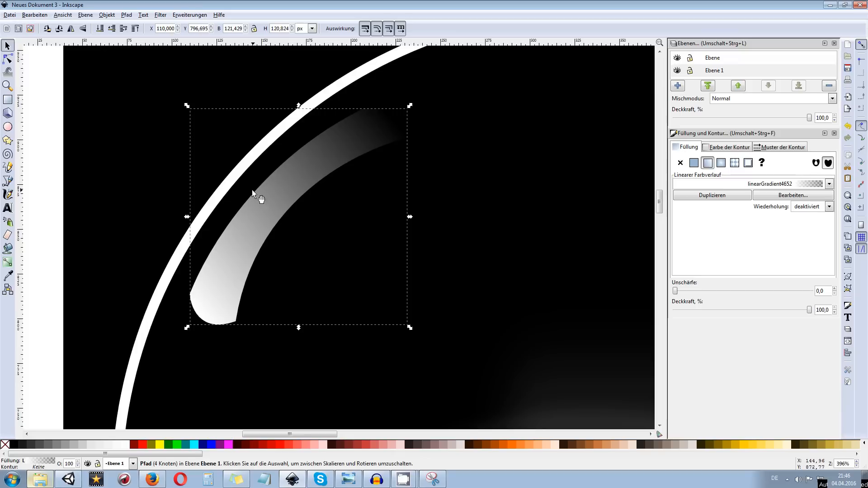
{"action": "left_click", "coordinate": [9, 267]}
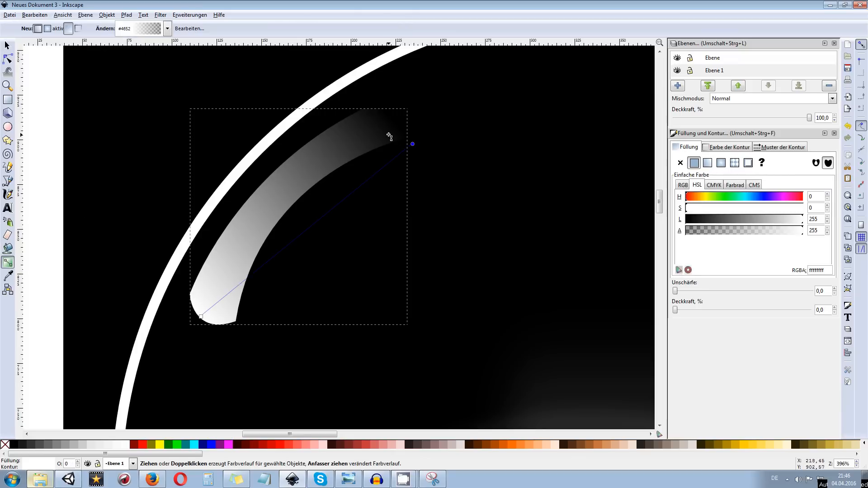
{"action": "left_click", "coordinate": [201, 316]}
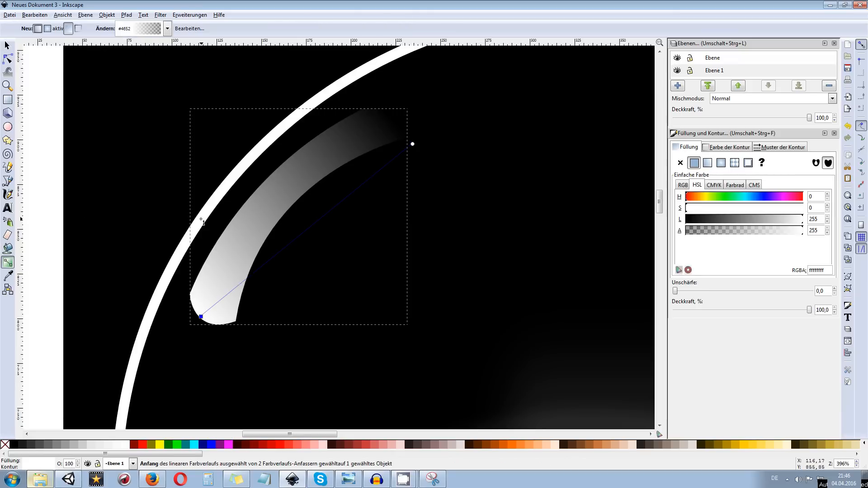
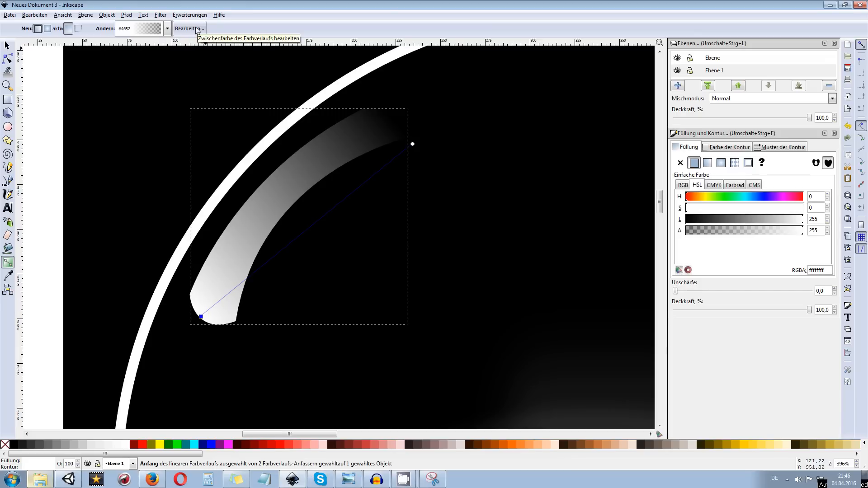
{"action": "left_click", "coordinate": [296, 252]}
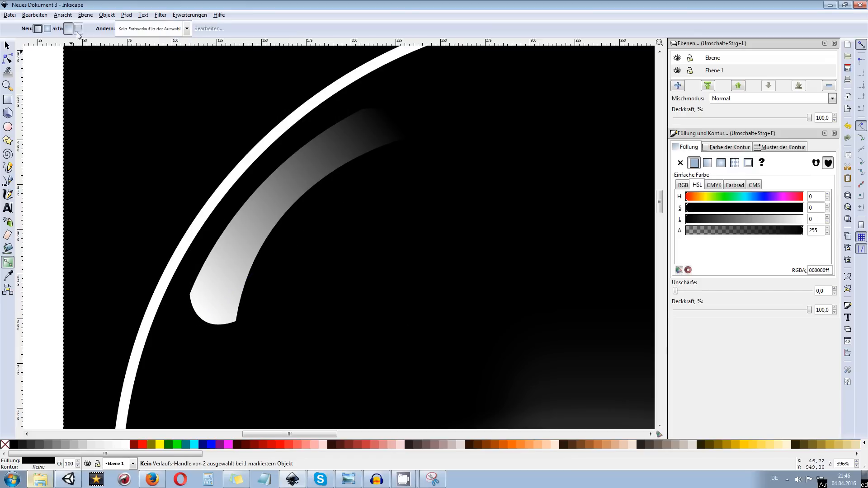
{"action": "left_click", "coordinate": [187, 29]}
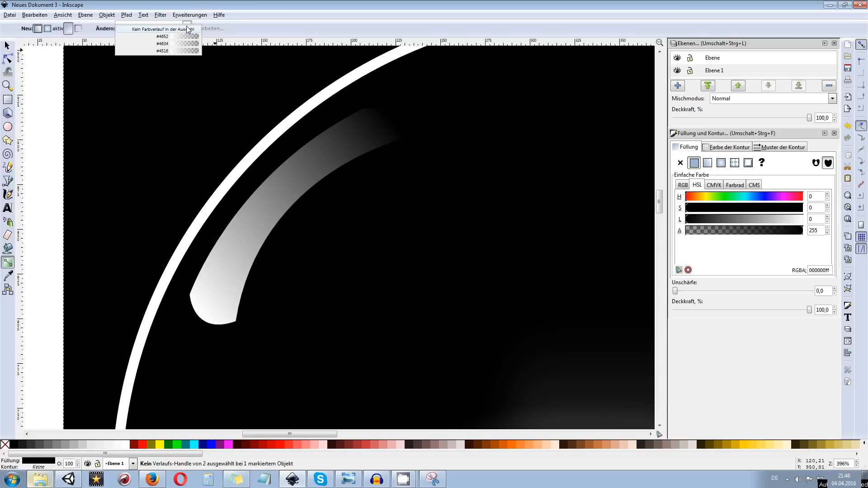
{"action": "left_click", "coordinate": [250, 21]}
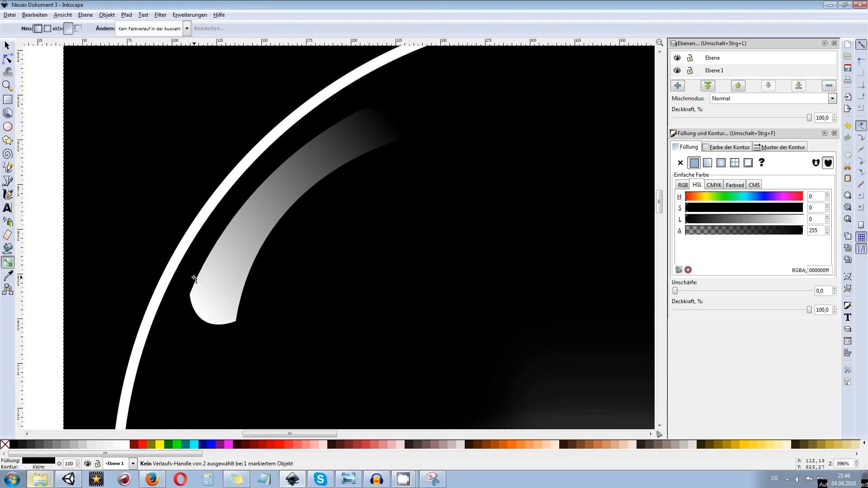
{"action": "left_click", "coordinate": [187, 29]}
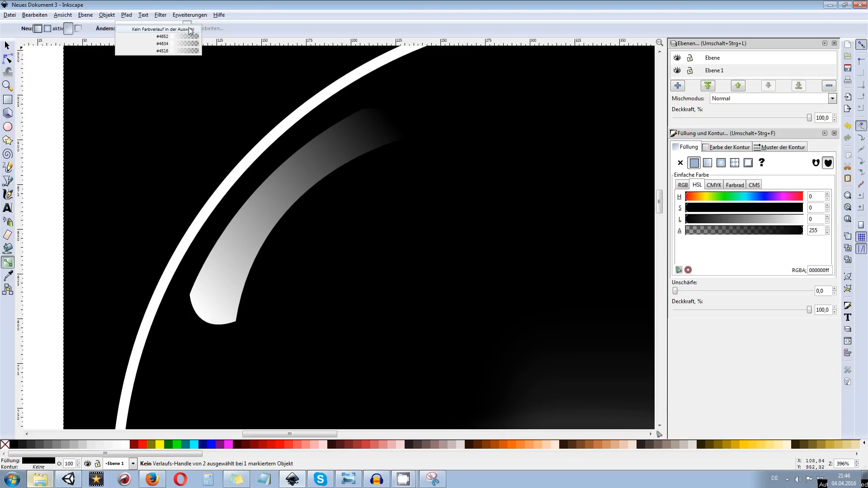
{"action": "left_click", "coordinate": [189, 37]}
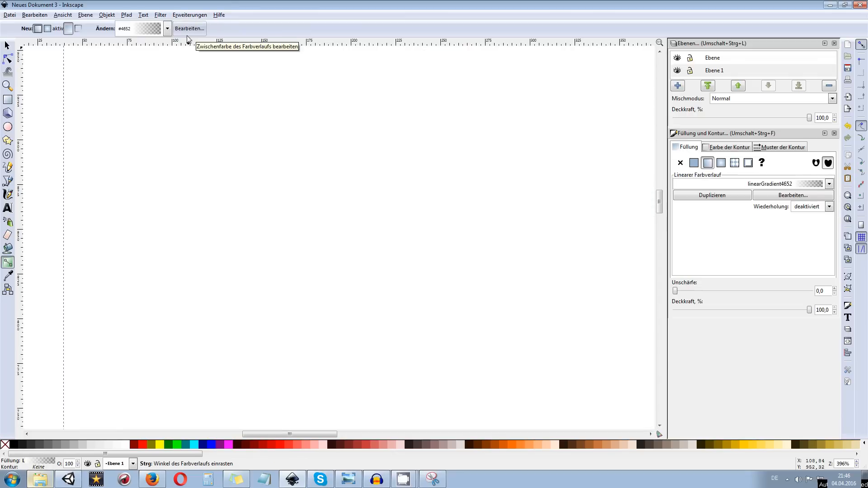
{"action": "key", "text": "ctrl+z"}
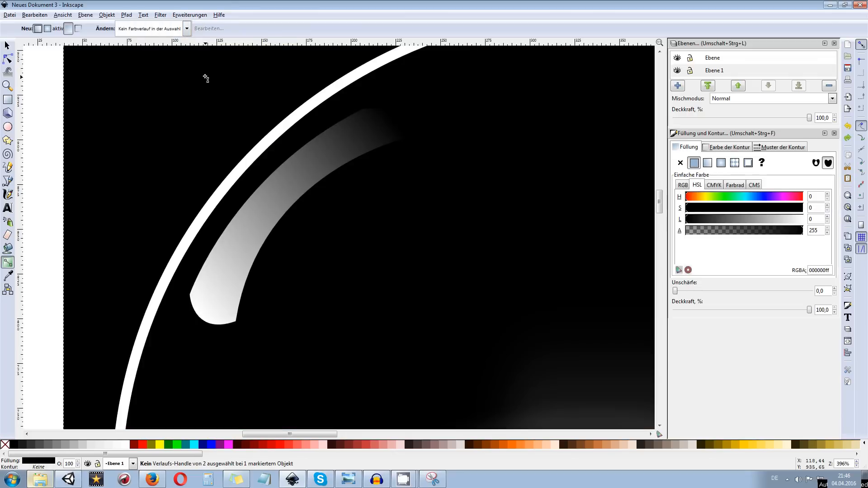
Add an intermediate stop to the curved highlight band's linear gradient
{"action": "left_click", "coordinate": [7, 46]}
{"action": "left_click", "coordinate": [265, 218]}
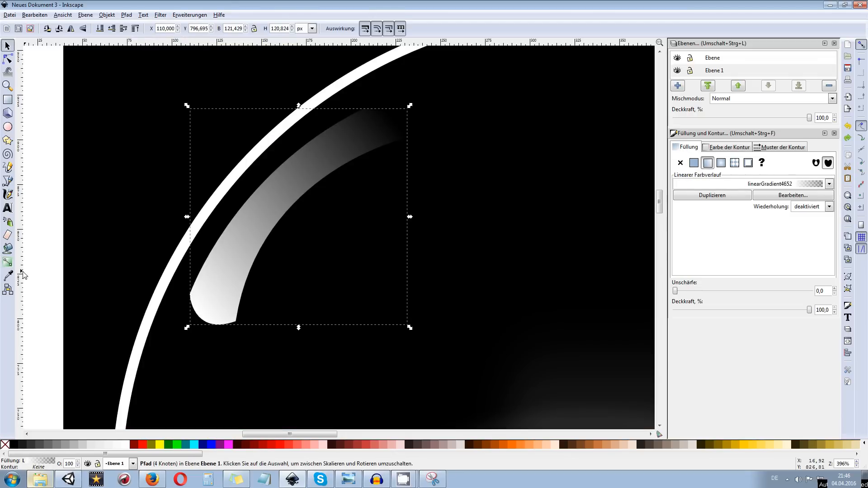
{"action": "left_click", "coordinate": [9, 262]}
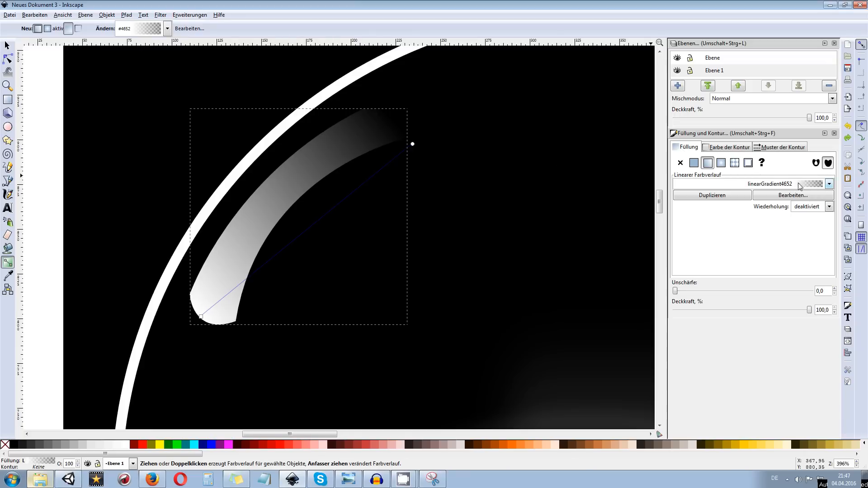
{"action": "left_click", "coordinate": [829, 184]}
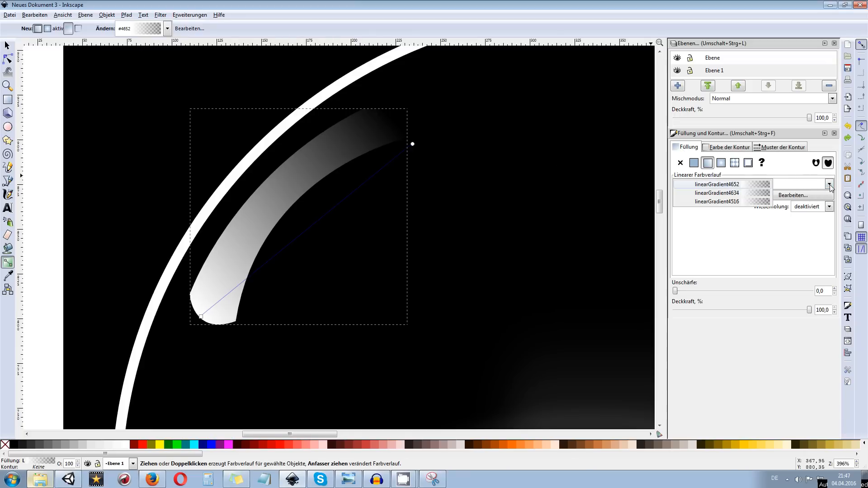
{"action": "left_click", "coordinate": [761, 185]}
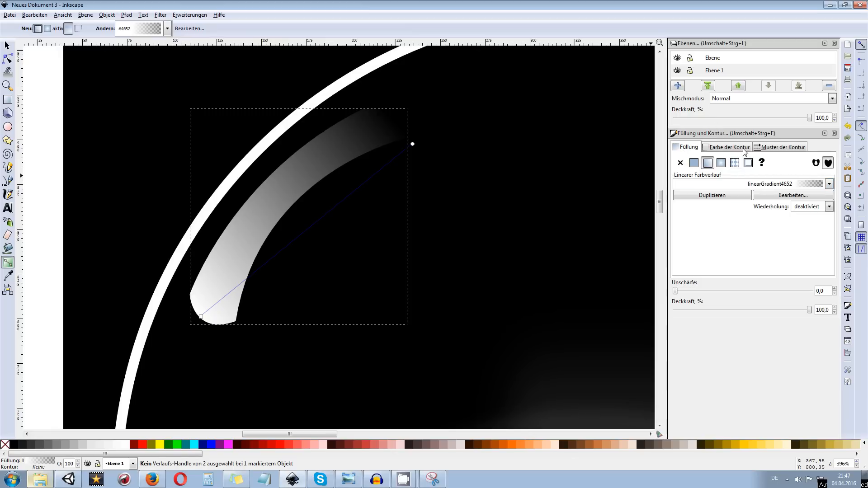
{"action": "left_click", "coordinate": [805, 195]}
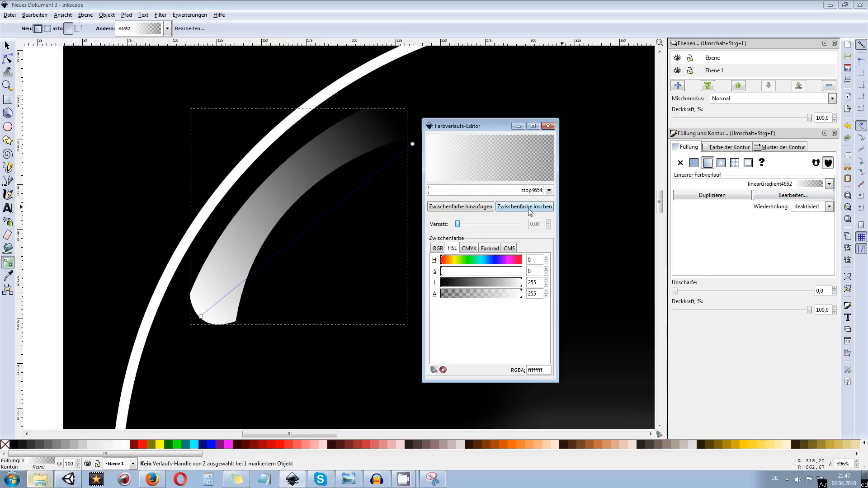
{"action": "left_click", "coordinate": [464, 208]}
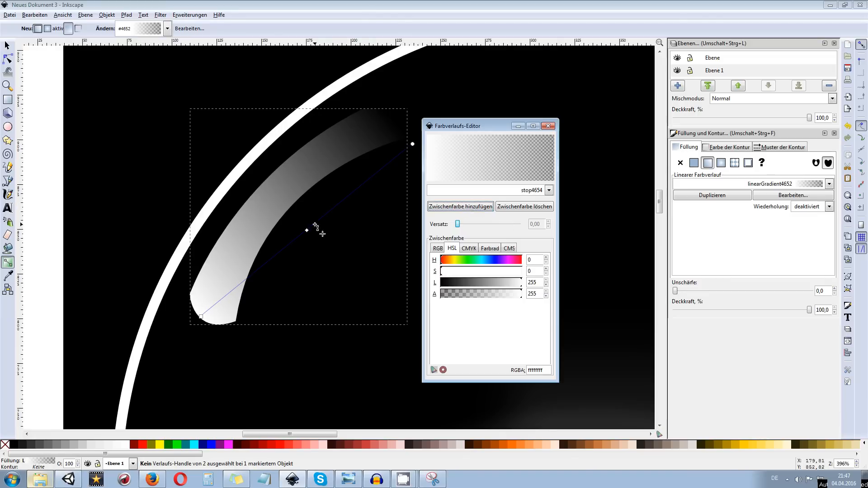
Make the highlight gradient's middle stop fully opaque white with an alpha of 255
{"action": "double_click", "coordinate": [306, 231]}
{"action": "left_click", "coordinate": [494, 192]}
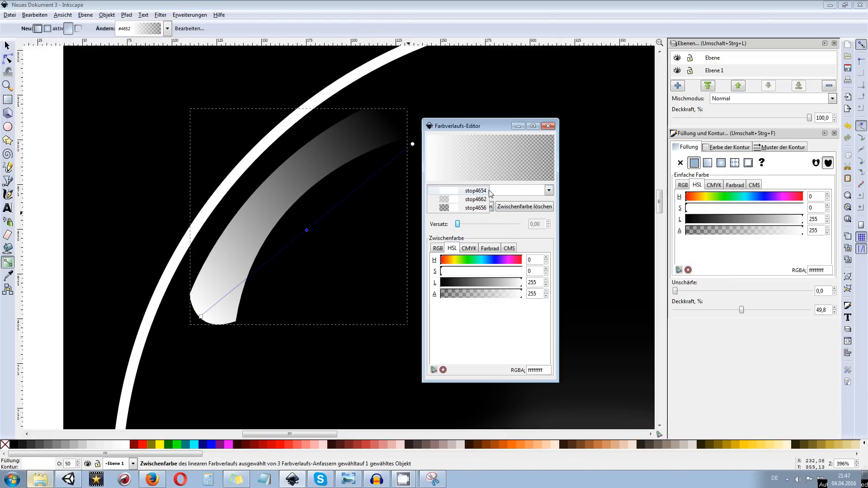
{"action": "left_click", "coordinate": [473, 199]}
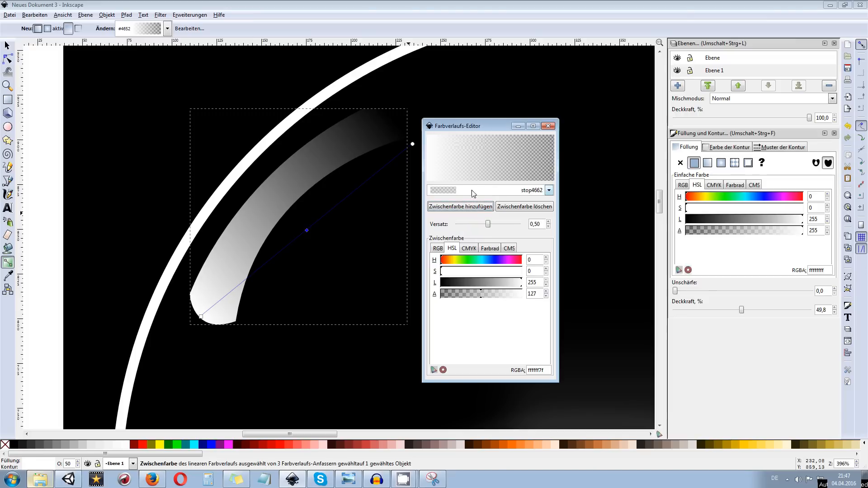
{"action": "left_click", "coordinate": [472, 193]}
{"action": "left_click", "coordinate": [472, 192]}
{"action": "left_click", "coordinate": [473, 193]}
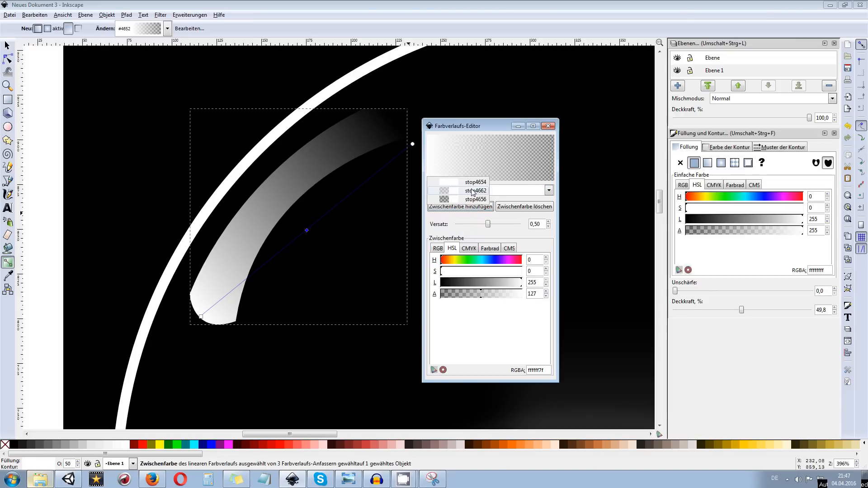
{"action": "left_click", "coordinate": [472, 194]}
{"action": "left_click_drag", "start_coordinate": [483, 294], "coordinate": [544, 296]}
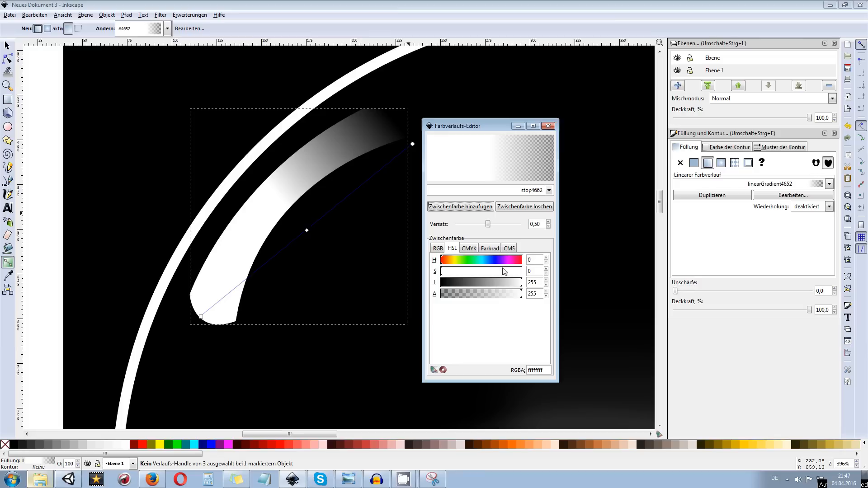
Make the highlight gradient's start stop fully transparent with an alpha of 0, and close the gradient editor
{"action": "left_click", "coordinate": [462, 191]}
{"action": "left_click", "coordinate": [456, 180]}
{"action": "left_click_drag", "start_coordinate": [522, 300], "coordinate": [442, 311]}
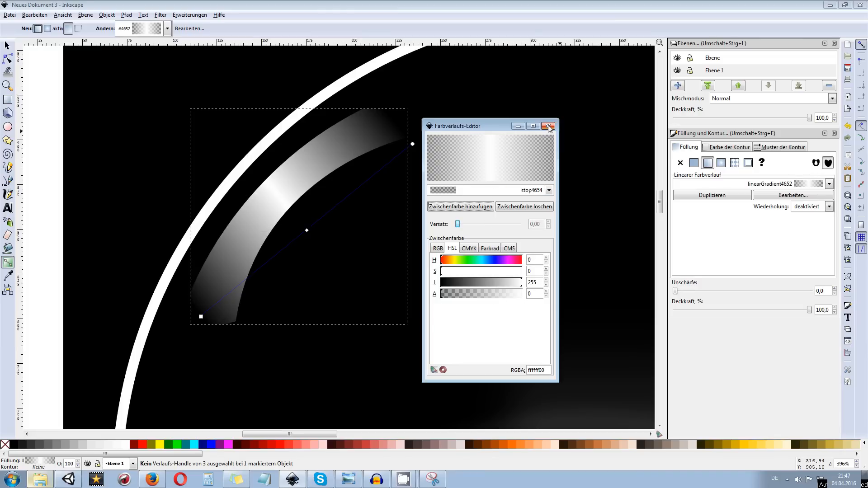
{"action": "double_click", "coordinate": [535, 292]}
{"action": "left_click", "coordinate": [552, 127]}
Lower the curved highlight band's opacity to 71% and blur it slightly
{"action": "scroll", "coordinate": [514, 172], "scroll_direction": "down", "scroll_amount": 6}
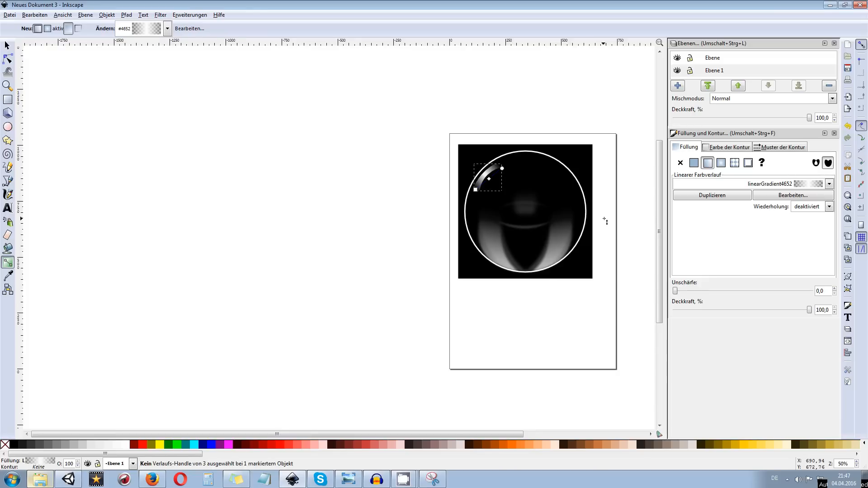
{"action": "left_click_drag", "start_coordinate": [548, 196], "coordinate": [445, 211]}
{"action": "scroll", "coordinate": [446, 213], "scroll_direction": "up", "scroll_amount": 2}
{"action": "scroll", "coordinate": [321, 145], "scroll_direction": "up", "scroll_amount": 2}
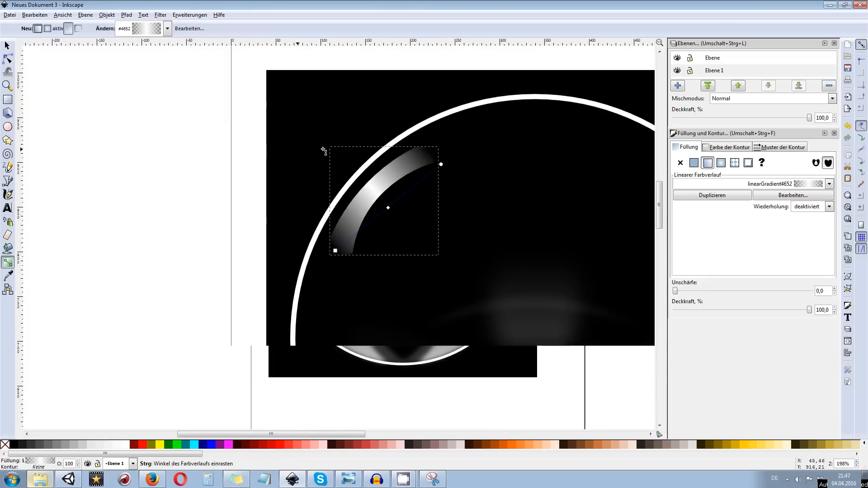
{"action": "scroll", "coordinate": [333, 111], "scroll_direction": "down", "scroll_amount": 2}
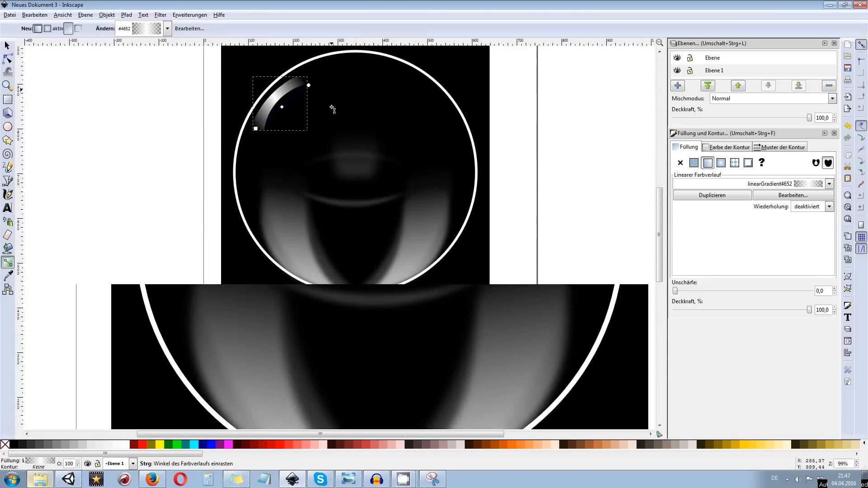
{"action": "scroll", "coordinate": [285, 145], "scroll_direction": "up", "scroll_amount": 2}
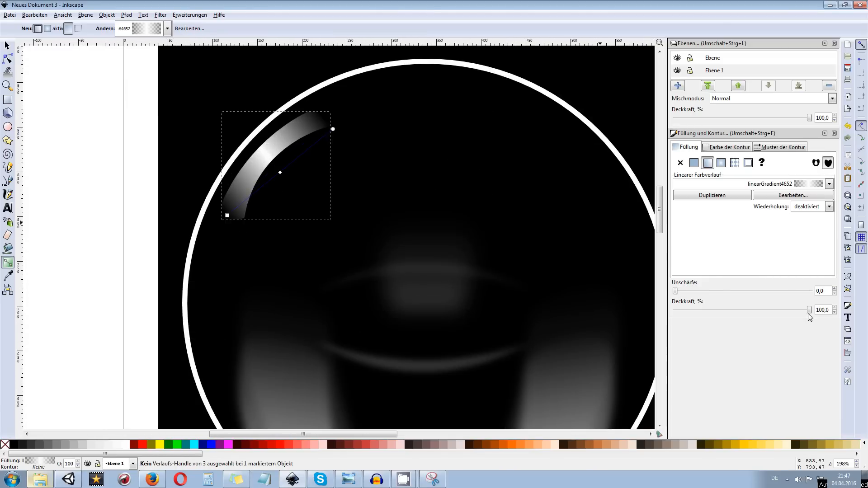
{"action": "left_click", "coordinate": [7, 45]}
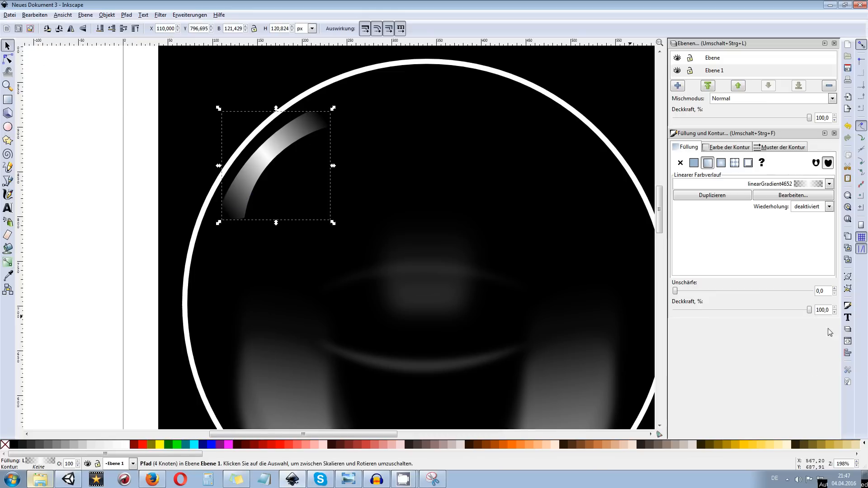
{"action": "left_click_drag", "start_coordinate": [809, 312], "coordinate": [771, 313]}
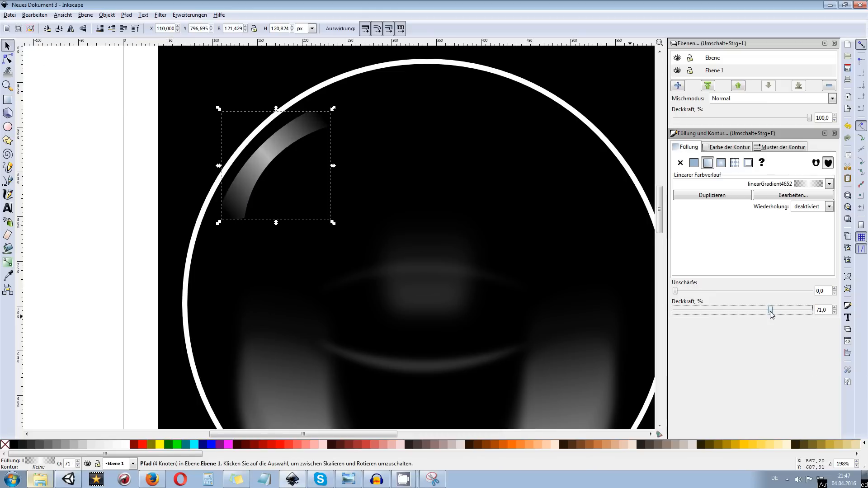
{"action": "left_click_drag", "start_coordinate": [675, 291], "coordinate": [681, 292]}
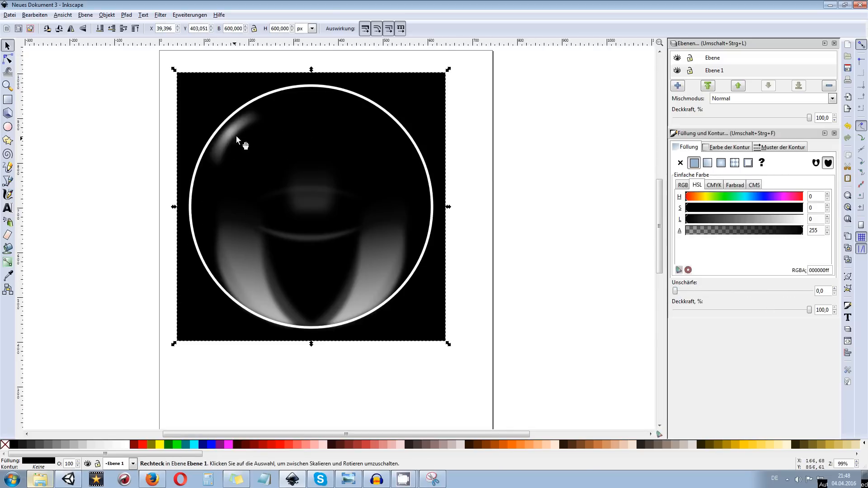
Draw a small, flat white ellipse inside the ring at its lowest point, between the two large reflections
{"action": "scroll", "coordinate": [281, 126], "scroll_direction": "up", "scroll_amount": 2}
{"action": "scroll", "coordinate": [282, 127], "scroll_direction": "down", "scroll_amount": 2}
{"action": "scroll", "coordinate": [276, 168], "scroll_direction": "up", "scroll_amount": 2}
{"action": "scroll", "coordinate": [277, 169], "scroll_direction": "down", "scroll_amount": 2}
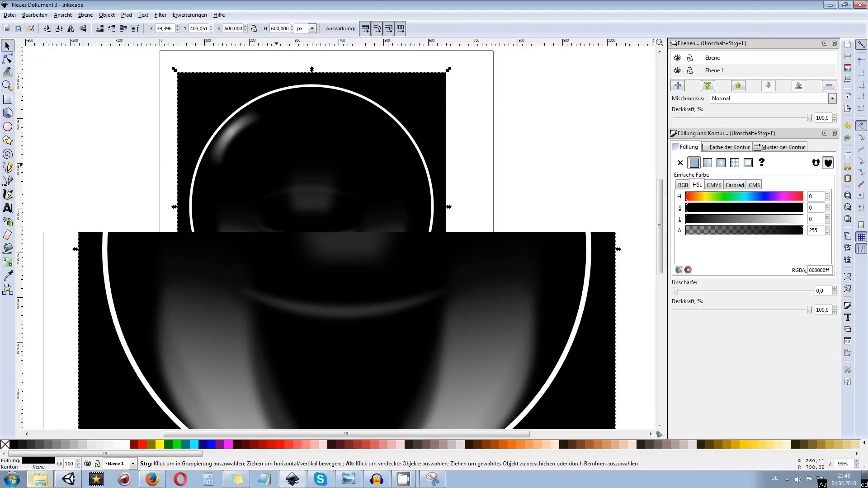
{"action": "scroll", "coordinate": [349, 213], "scroll_direction": "up", "scroll_amount": 4}
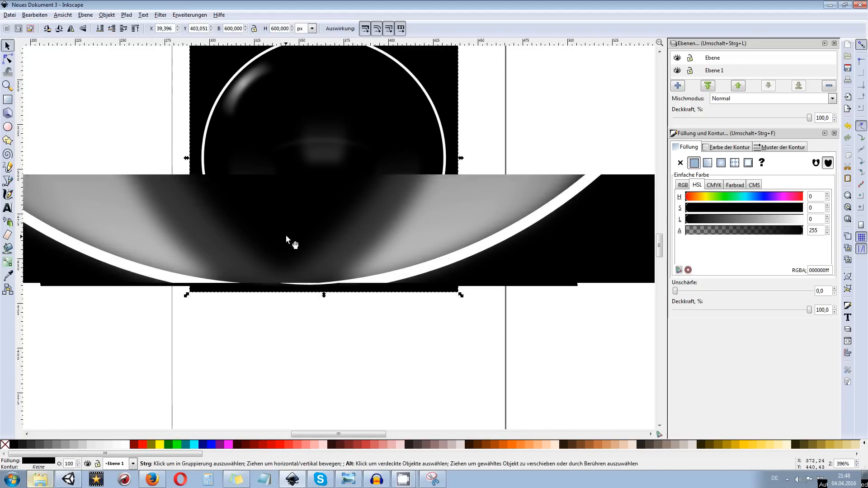
{"action": "scroll", "coordinate": [321, 249], "scroll_direction": "down", "scroll_amount": 2}
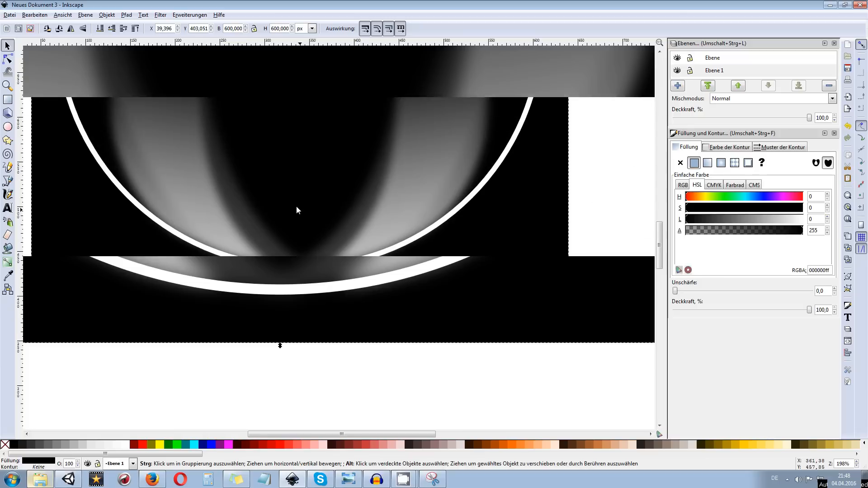
{"action": "left_click", "coordinate": [8, 128]}
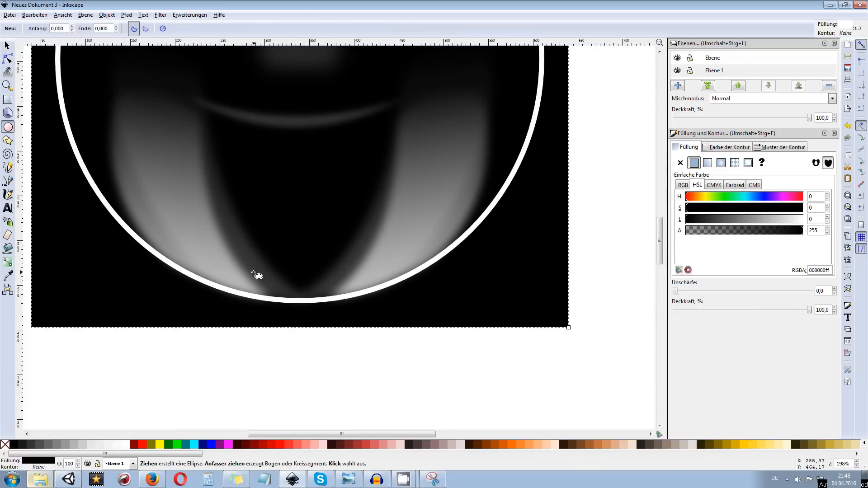
{"action": "left_click_drag", "start_coordinate": [254, 278], "coordinate": [350, 302]}
{"action": "key", "text": "5"}
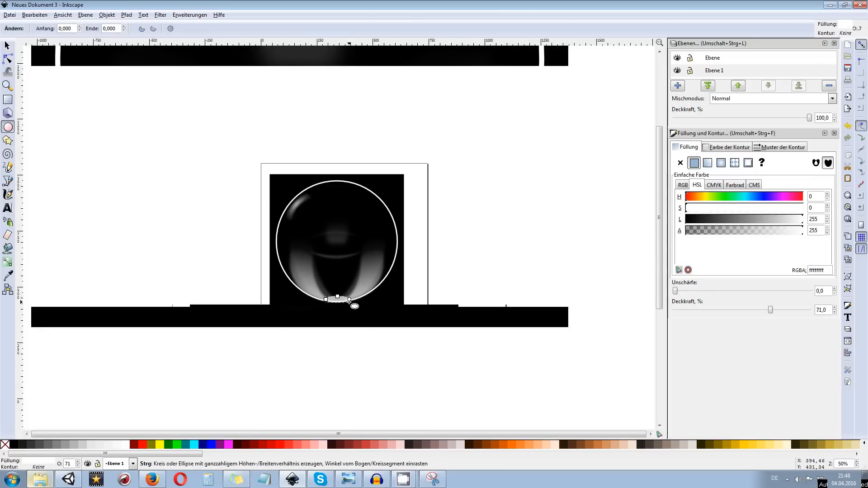
{"action": "scroll", "coordinate": [343, 302], "scroll_direction": "up", "scroll_amount": 2}
Set the blur of the small bottom ellipse to 20, trying 10 for comparison
{"action": "left_click", "coordinate": [690, 291]}
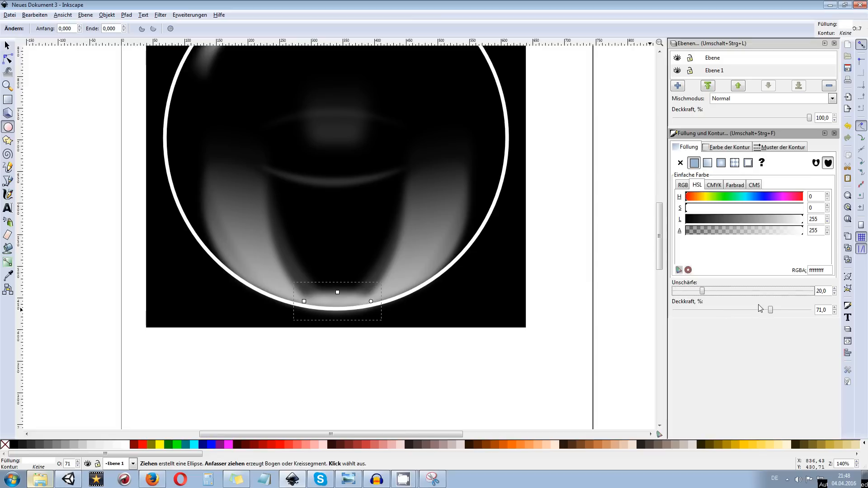
{"action": "double_click", "coordinate": [825, 292]}
{"action": "type", "text": "10"}
{"action": "key", "text": "Return"}
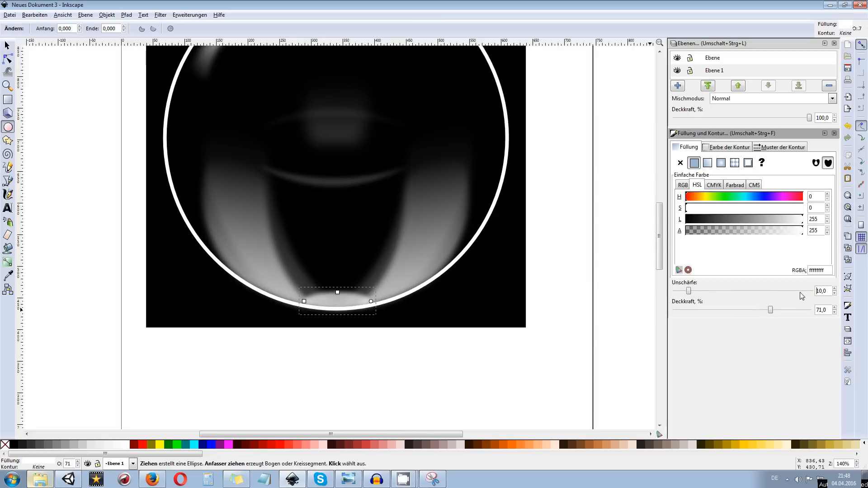
{"action": "left_click_drag", "start_coordinate": [827, 293], "coordinate": [802, 295]}
{"action": "key", "text": "Return"}
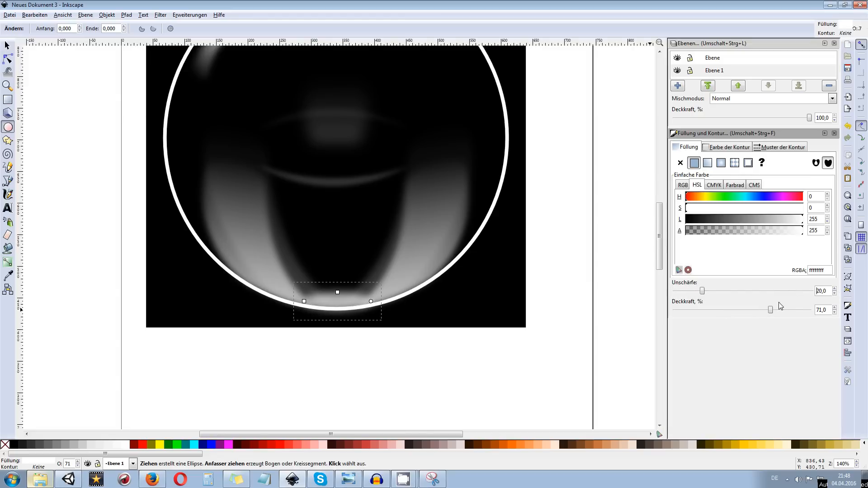
Lower the small bottom ellipse's opacity to 46.1% and deselect it by selecting the black background rectangle
{"action": "left_click_drag", "start_coordinate": [769, 311], "coordinate": [738, 311]}
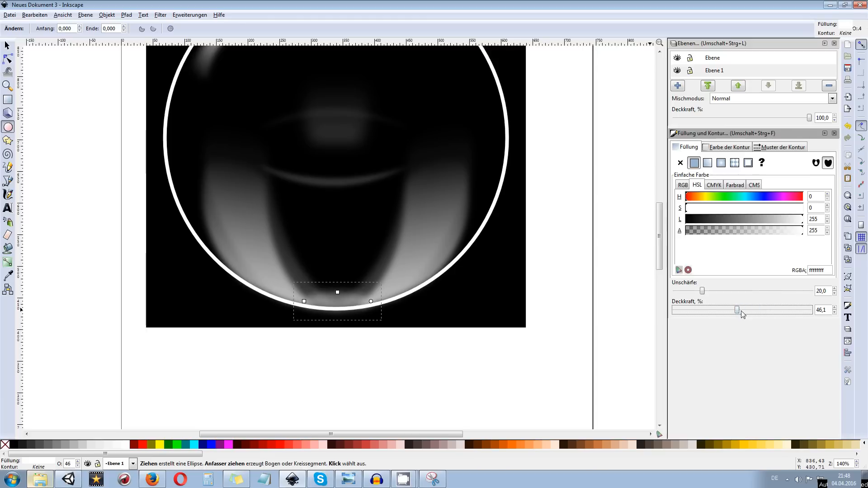
{"action": "left_click", "coordinate": [8, 46]}
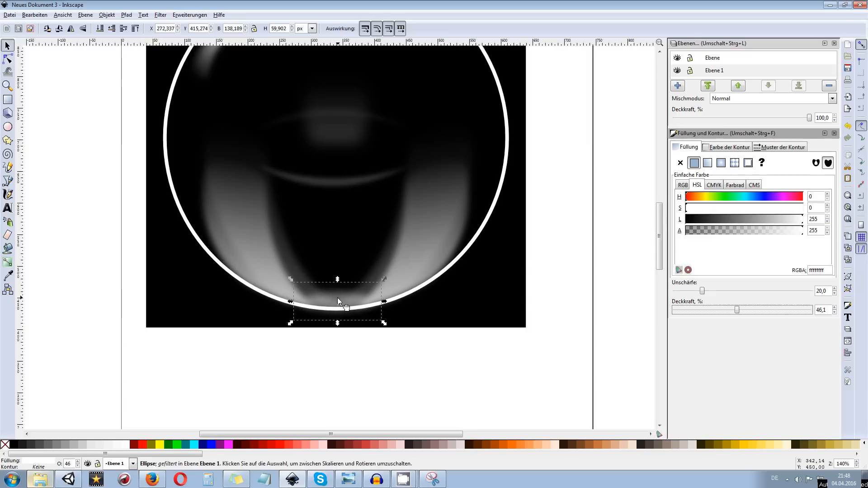
{"action": "left_click", "coordinate": [337, 293]}
{"action": "left_click", "coordinate": [411, 325]}
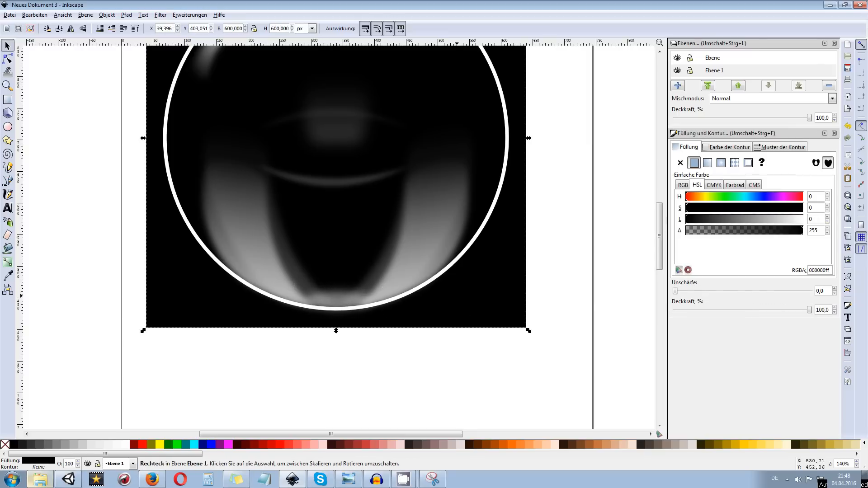
Draw a small, flat white ellipse inside the ring, beside the curved upper-left highlight, and set its blur to 20
{"action": "scroll", "coordinate": [465, 304], "scroll_direction": "down", "scroll_amount": 2}
{"action": "left_click", "coordinate": [534, 260]}
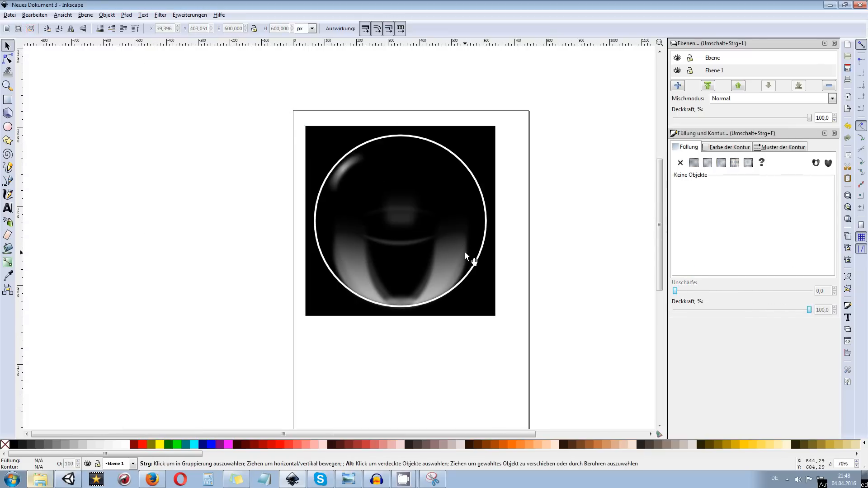
{"action": "scroll", "coordinate": [398, 200], "scroll_direction": "up", "scroll_amount": 2}
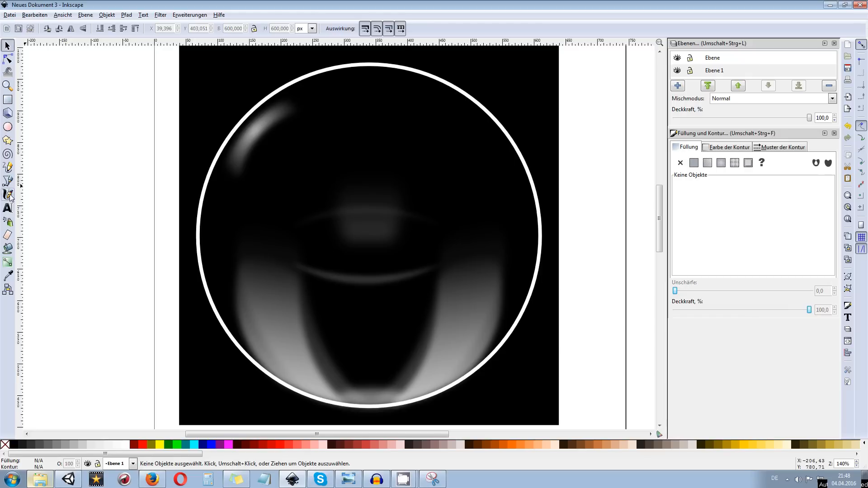
{"action": "left_click", "coordinate": [8, 128]}
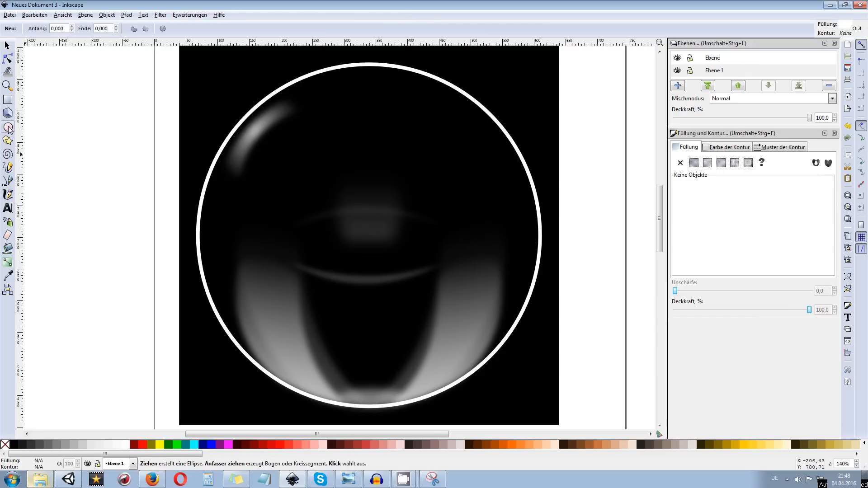
{"action": "left_click_drag", "start_coordinate": [314, 141], "coordinate": [343, 151]}
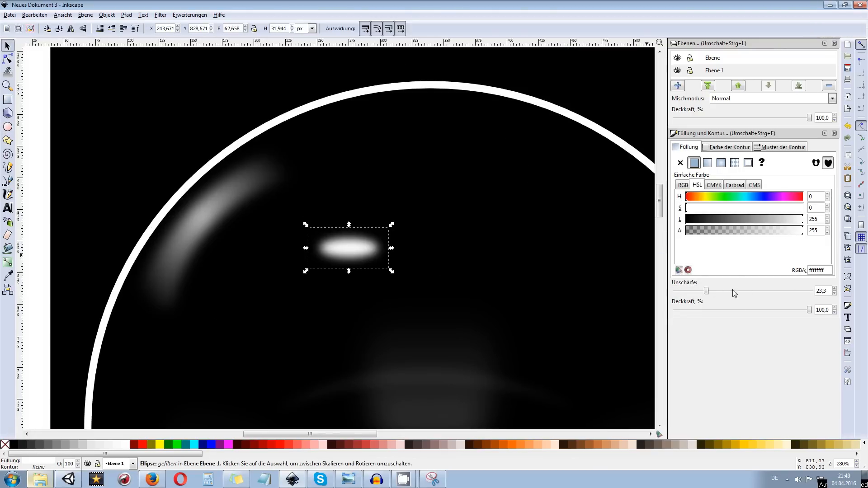
{"action": "left_click_drag", "start_coordinate": [825, 289], "coordinate": [806, 291]}
{"action": "type", "text": "20"}
{"action": "key", "text": "Return"}
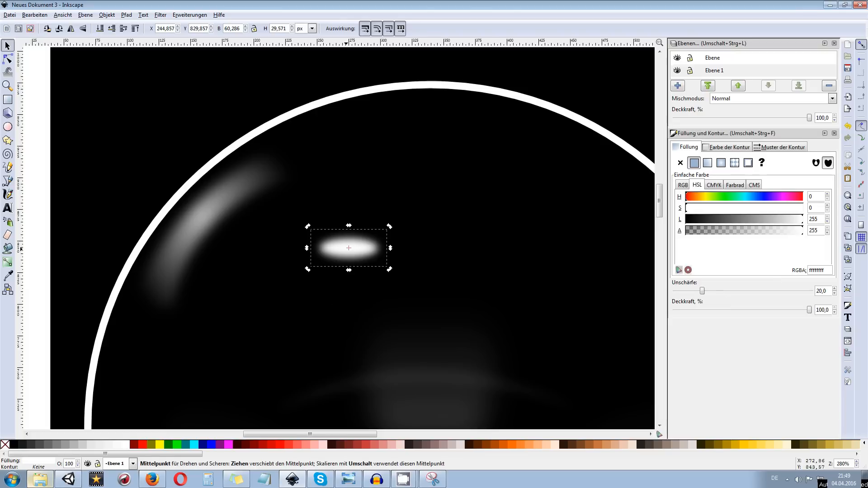
Move the small white ellipse onto the curved upper-left highlight and rotate it to follow the ring's edge
{"action": "left_click", "coordinate": [347, 250]}
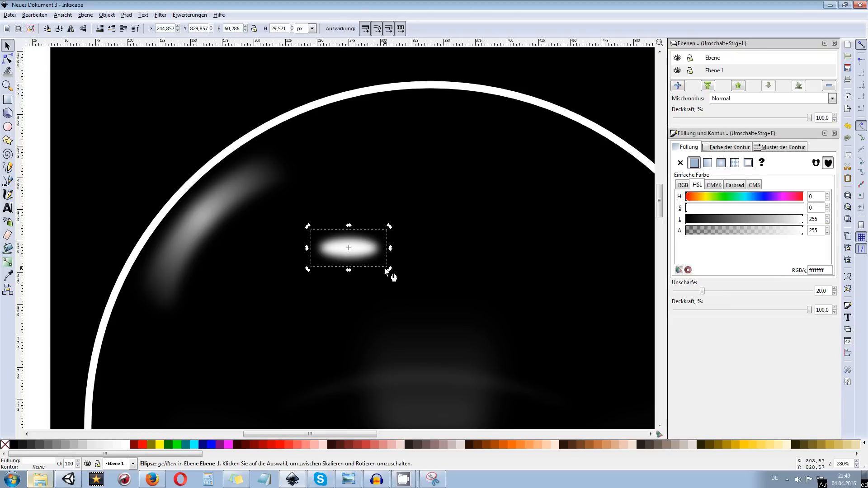
{"action": "left_click_drag", "start_coordinate": [308, 227], "coordinate": [153, 175]}
{"action": "left_click", "coordinate": [201, 191]}
{"action": "left_click_drag", "start_coordinate": [225, 233], "coordinate": [244, 243]}
{"action": "left_click_drag", "start_coordinate": [243, 169], "coordinate": [232, 163]}
{"action": "left_click_drag", "start_coordinate": [205, 205], "coordinate": [202, 202]}
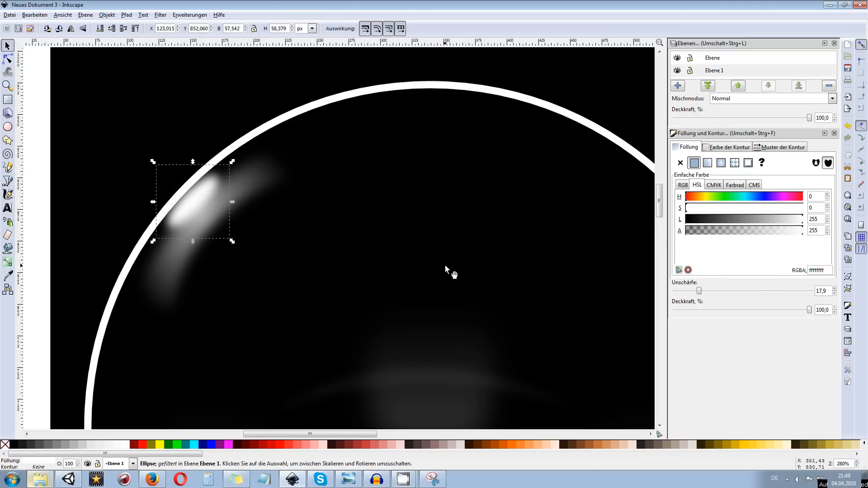
Set the ellipse's blur to 10, nudge it against the ring's inner edge and deselect it
{"action": "double_click", "coordinate": [827, 290]}
{"action": "key", "text": "Return"}
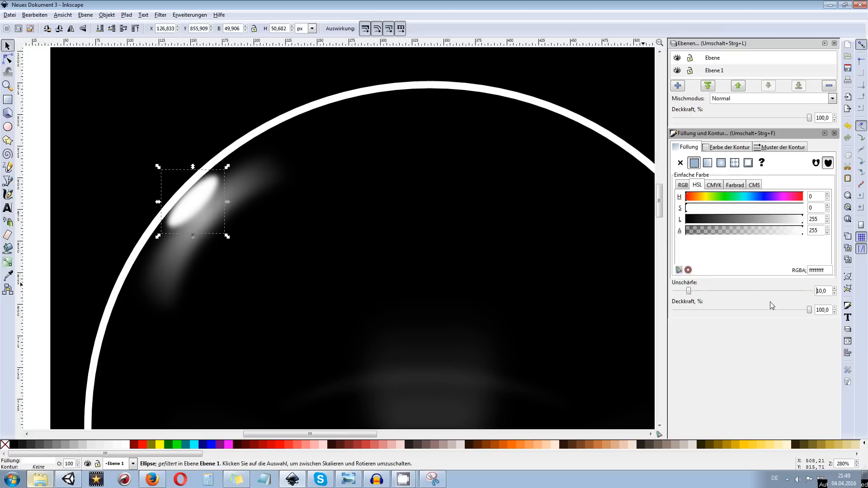
{"action": "left_click_drag", "start_coordinate": [204, 190], "coordinate": [202, 186]}
{"action": "left_click", "coordinate": [148, 174]}
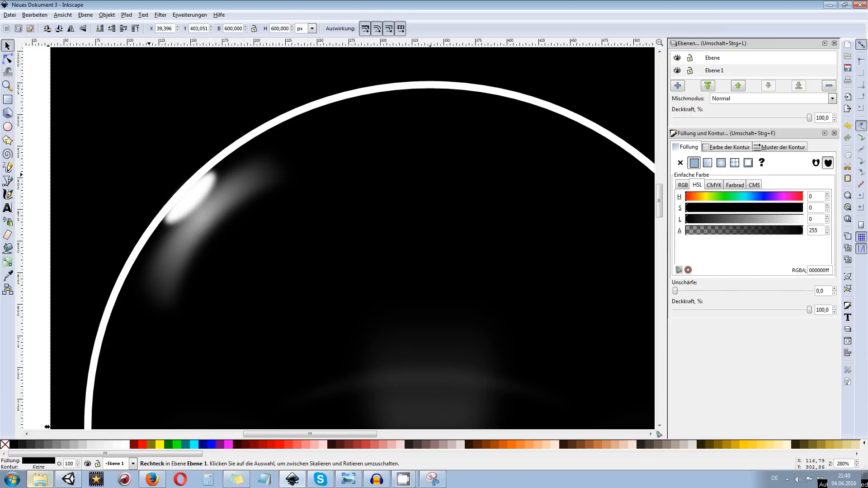
Duplicate the upper-left white ellipse and fit the copy against the ring's inner edge at the lower right
{"action": "scroll", "coordinate": [148, 173], "scroll_direction": "down", "scroll_amount": 2, "text": "ctrl"}
{"action": "scroll", "coordinate": [148, 173], "scroll_direction": "down", "scroll_amount": 2}
{"action": "scroll", "coordinate": [151, 178], "scroll_direction": "down", "scroll_amount": 2}
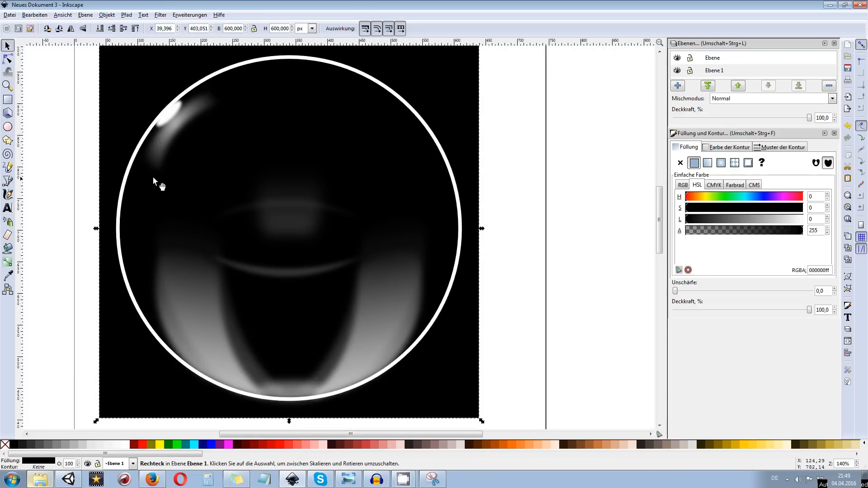
{"action": "left_click", "coordinate": [171, 116]}
{"action": "key", "text": "ctrl+d"}
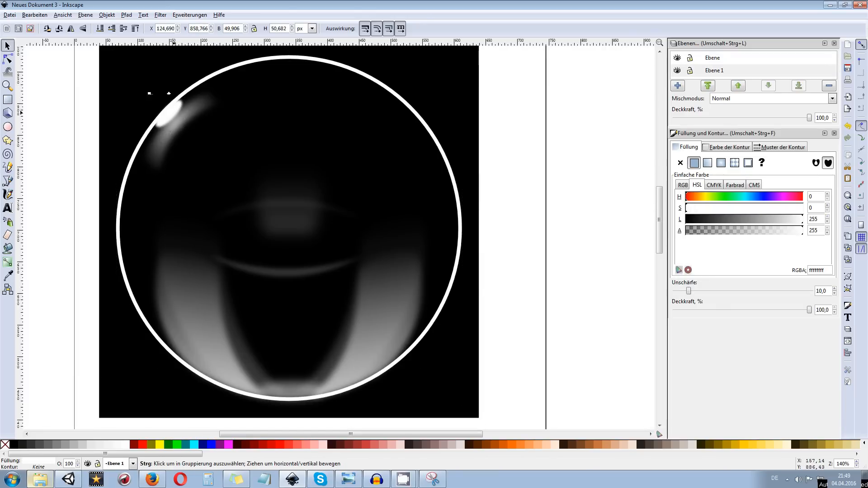
{"action": "left_click_drag", "start_coordinate": [173, 112], "coordinate": [410, 345]}
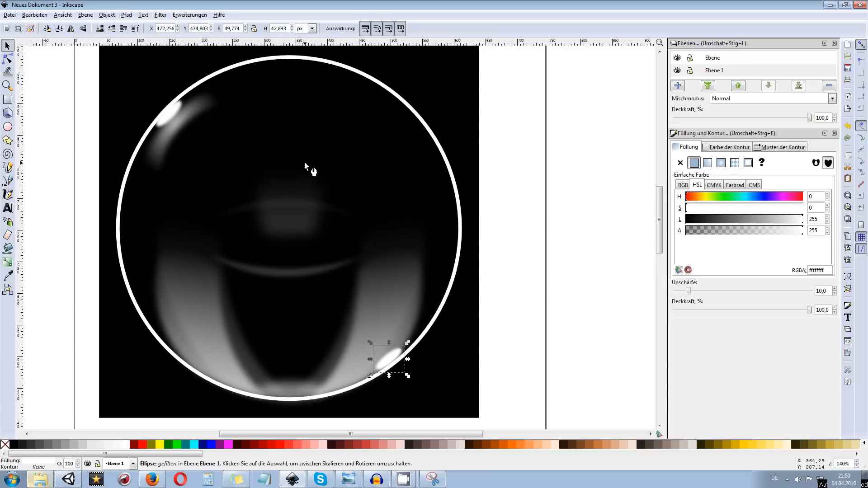
Draw a thin white-filled crescent of two curved segments along the ring's lower-left inner edge with the Bezier pen
{"action": "left_click", "coordinate": [8, 181]}
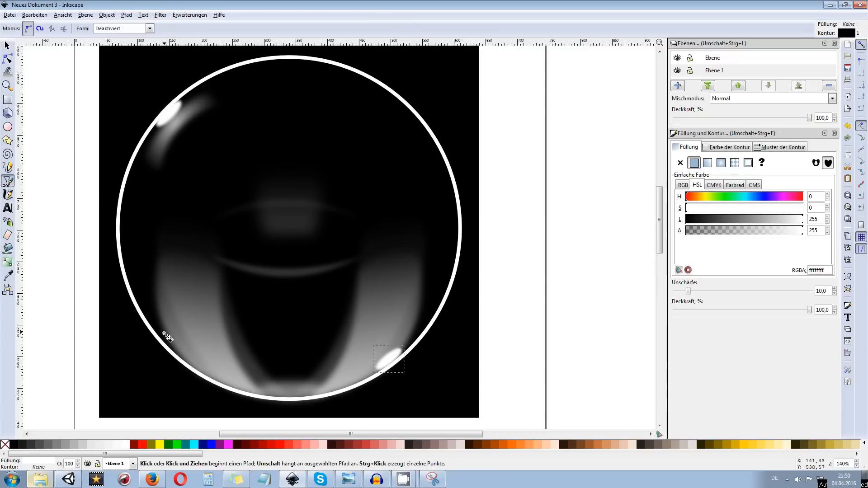
{"action": "left_click", "coordinate": [174, 346]}
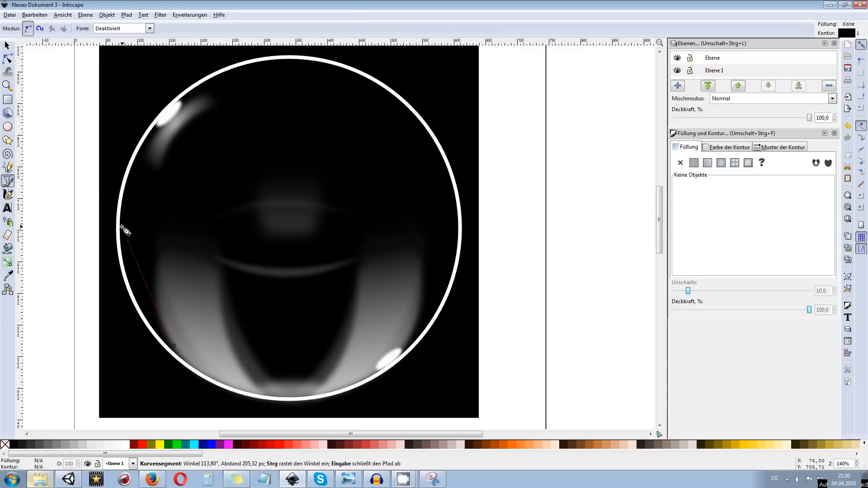
{"action": "mouse_move", "coordinate": [127, 209]}
{"action": "left_mouse_down"}
{"action": "mouse_move", "coordinate": [130, 92]}
{"action": "mouse_move", "coordinate": [137, 89]}
{"action": "mouse_move", "coordinate": [136, 113]}
{"action": "left_mouse_up"}
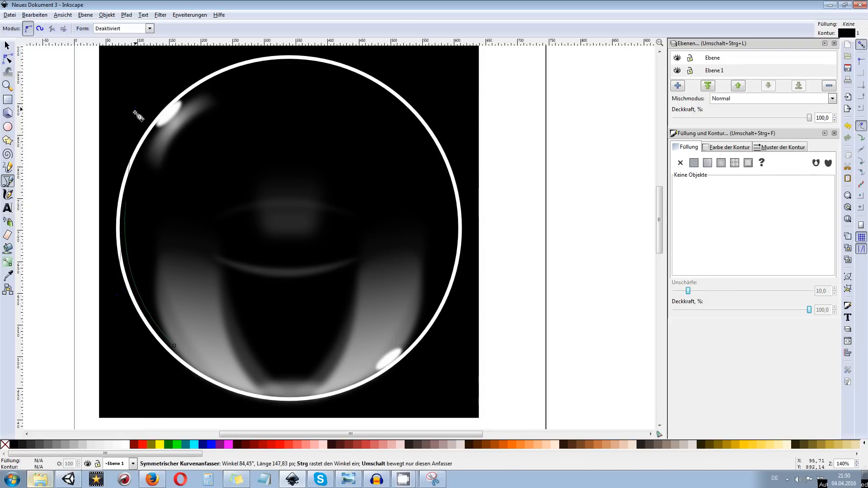
{"action": "key", "text": "Return"}
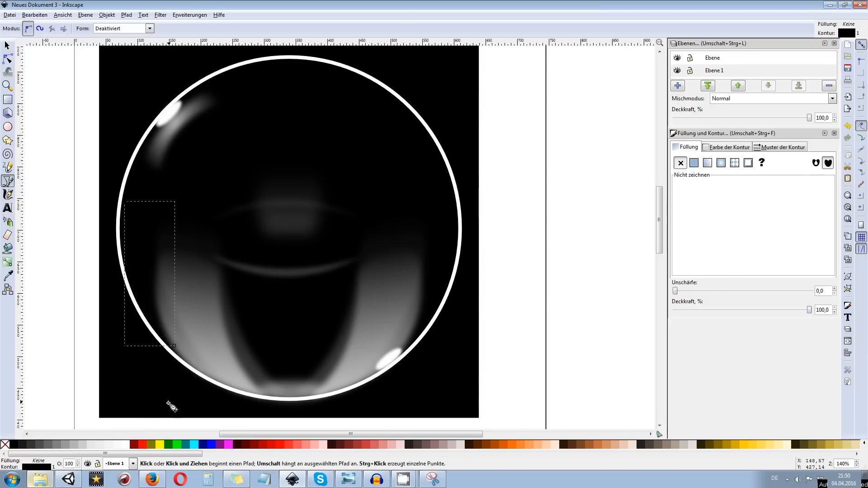
{"action": "left_click", "coordinate": [127, 446]}
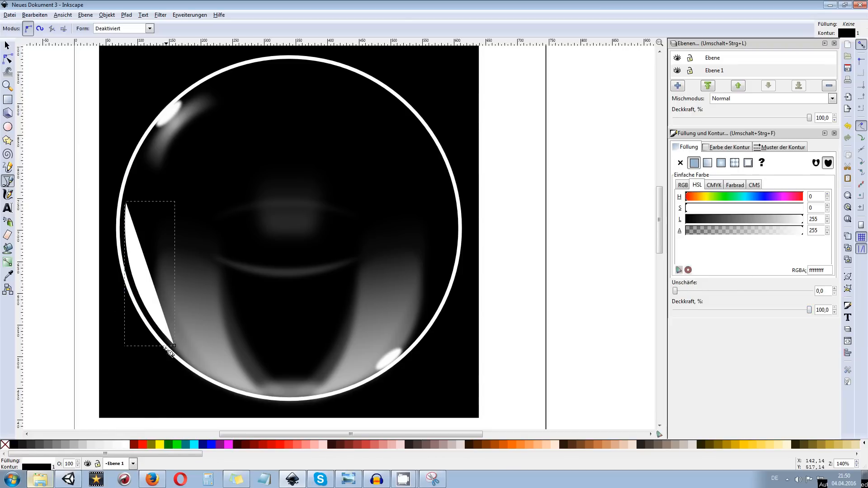
{"action": "left_click", "coordinate": [127, 204]}
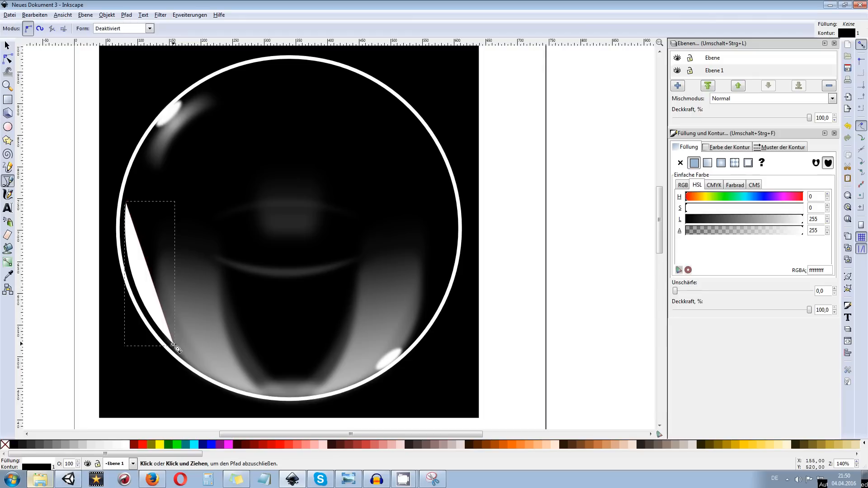
{"action": "left_click_drag", "start_coordinate": [176, 346], "coordinate": [219, 397]}
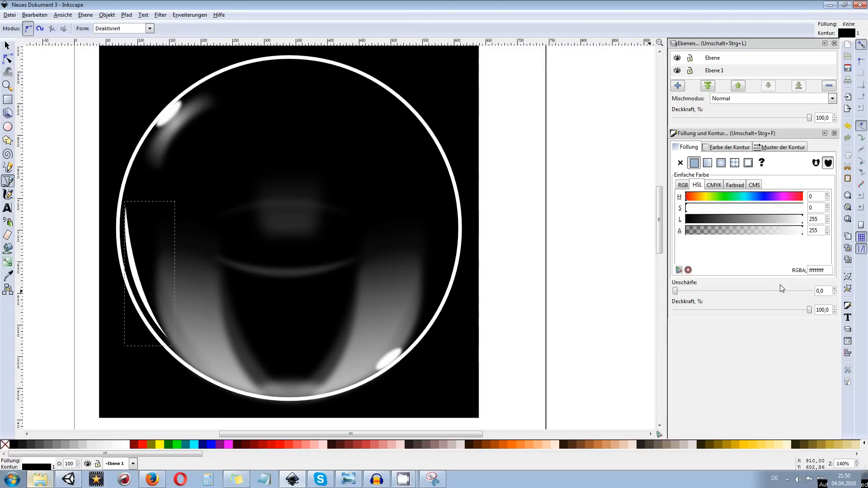
Set the lower-left crescent's blur to 3, trying 10 and 5 for comparison
{"action": "left_click_drag", "start_coordinate": [827, 291], "coordinate": [783, 287]}
{"action": "type", "text": "10"}
{"action": "key", "text": "Return"}
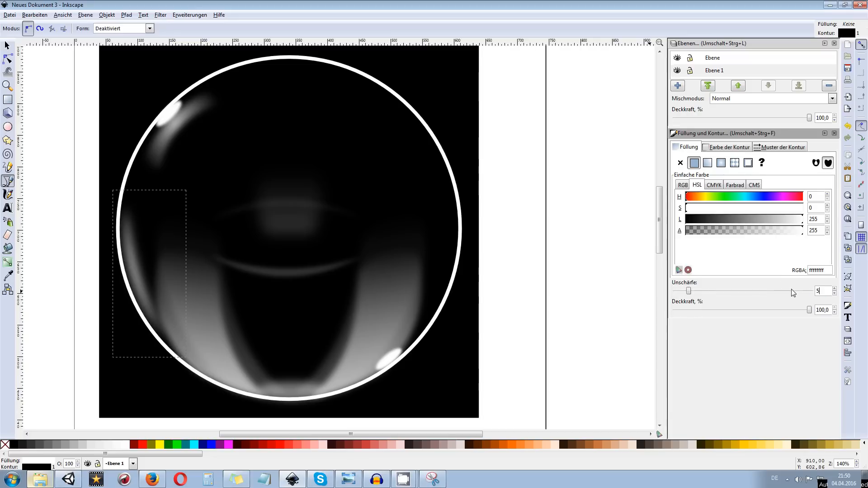
{"action": "key", "text": "Return"}
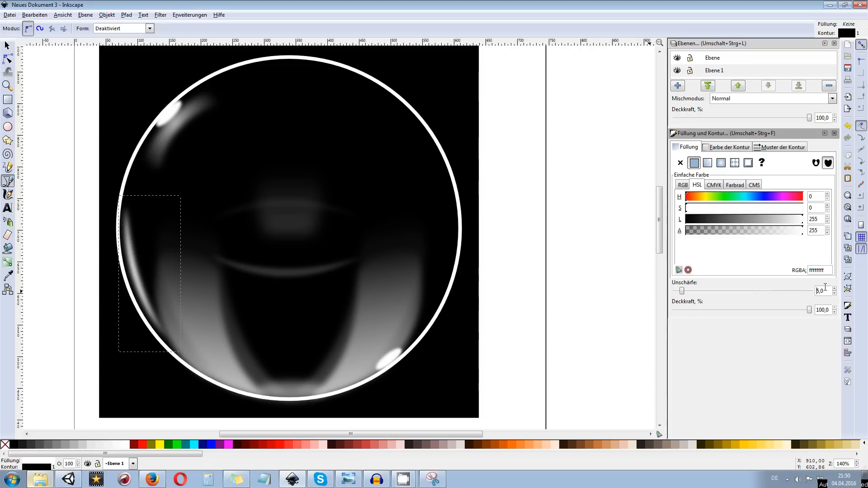
{"action": "type", "text": "3"}
{"action": "key", "text": "Return"}
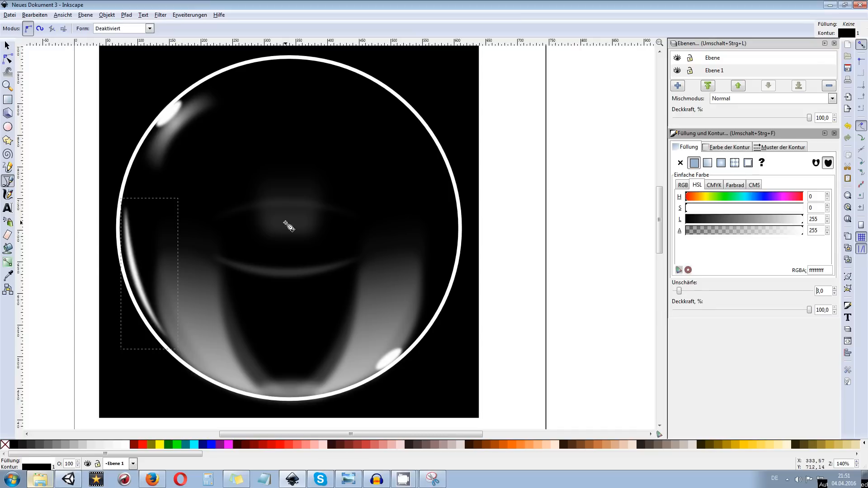
Duplicate the upper-left white ellipse, shrink and rotate the copy, and place it on the lower part of the left crescent
{"action": "left_click", "coordinate": [7, 45]}
{"action": "left_click", "coordinate": [167, 113]}
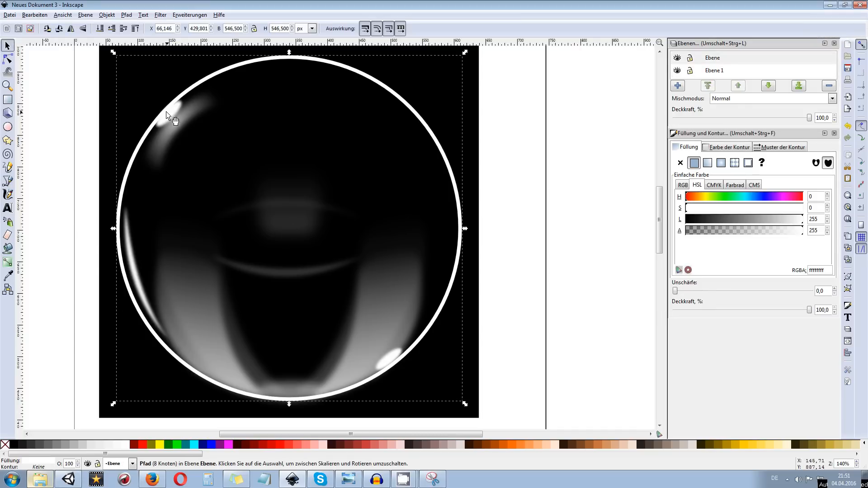
{"action": "left_click", "coordinate": [167, 113], "text": "alt"}
{"action": "key", "text": "ctrl+d"}
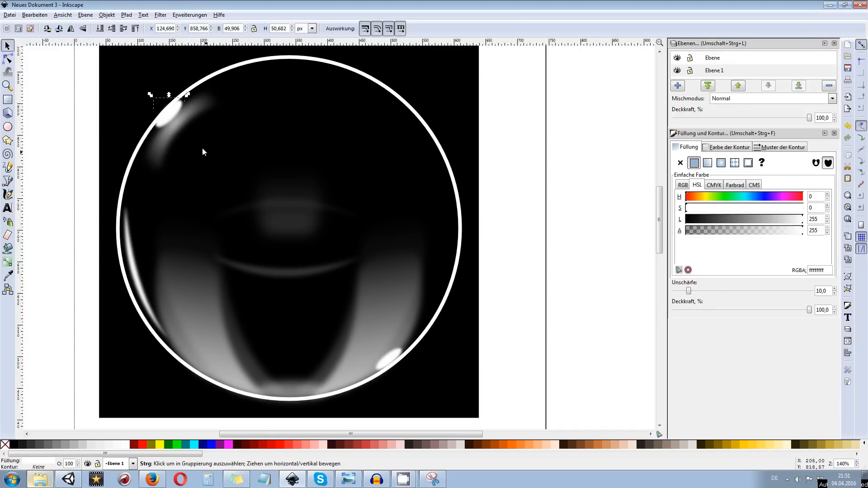
{"action": "left_click_drag", "start_coordinate": [170, 115], "coordinate": [154, 278]}
{"action": "left_click", "coordinate": [118, 346]}
{"action": "left_click", "coordinate": [155, 290]}
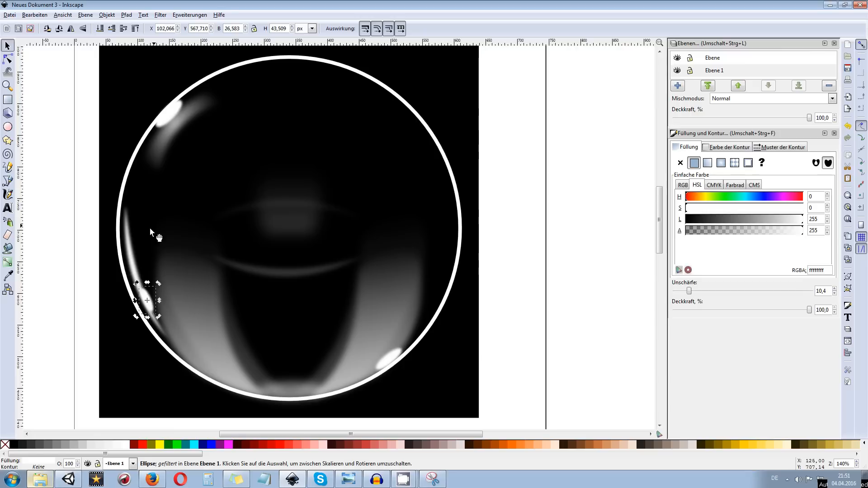
Duplicate the left crescent together with its small ellipse, move the copy beyond the ring's right side and flip it horizontally
{"action": "left_click", "coordinate": [128, 227], "text": "shift"}
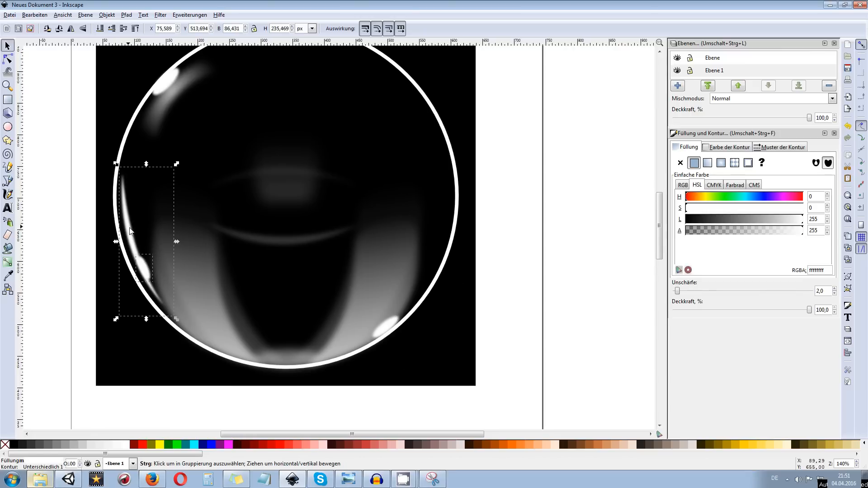
{"action": "left_click_drag", "start_coordinate": [129, 227], "coordinate": [349, 209]}
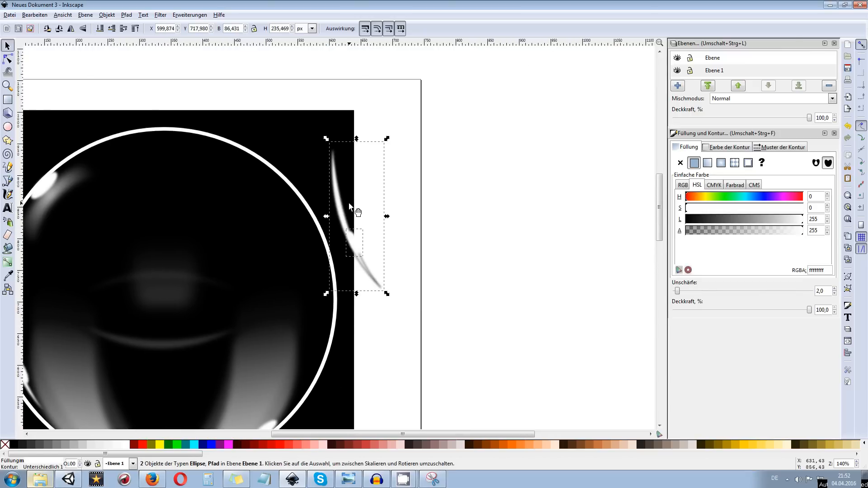
{"action": "left_click", "coordinate": [70, 29]}
Rotate and move the mirrored crescent and ellipse to fit along the ring's upper-right inner edge, and deselect them
{"action": "left_click", "coordinate": [382, 162]}
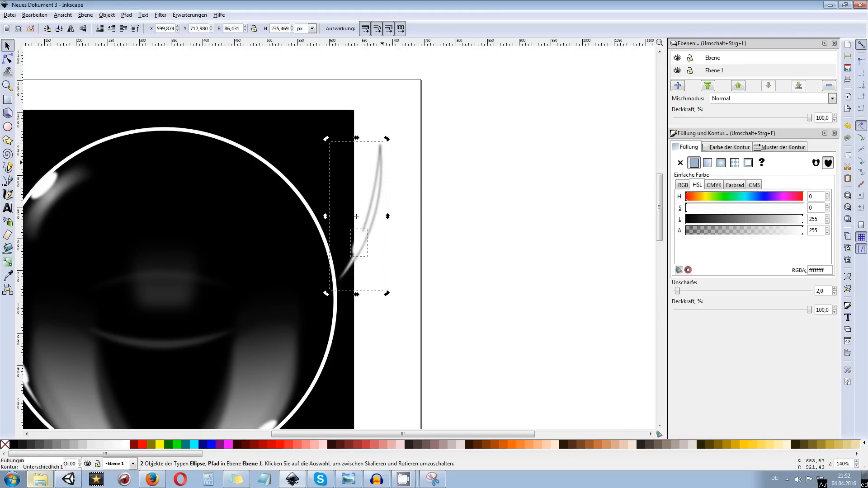
{"action": "left_click_drag", "start_coordinate": [383, 135], "coordinate": [318, 131]}
{"action": "right_click", "coordinate": [373, 135]}
{"action": "left_click_drag", "start_coordinate": [361, 196], "coordinate": [294, 196]}
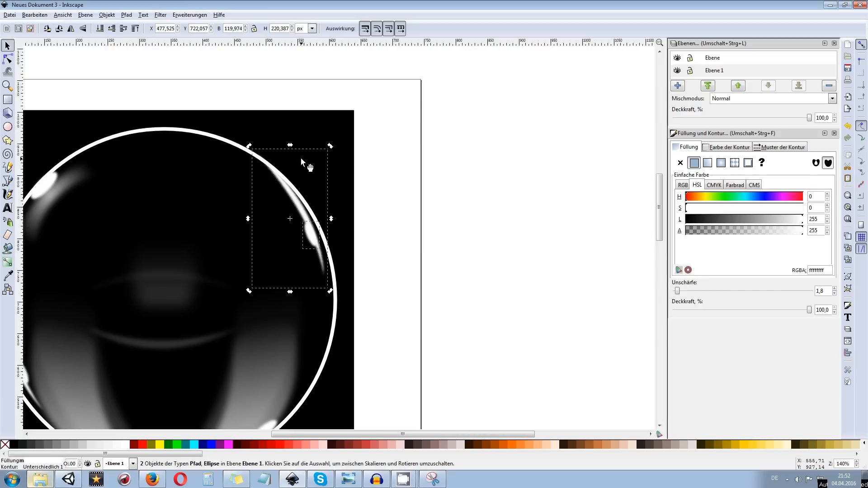
{"action": "left_click_drag", "start_coordinate": [250, 147], "coordinate": [245, 152]}
{"action": "left_click_drag", "start_coordinate": [285, 188], "coordinate": [273, 181]}
{"action": "left_click_drag", "start_coordinate": [325, 142], "coordinate": [317, 136]}
{"action": "left_click_drag", "start_coordinate": [278, 194], "coordinate": [276, 188]}
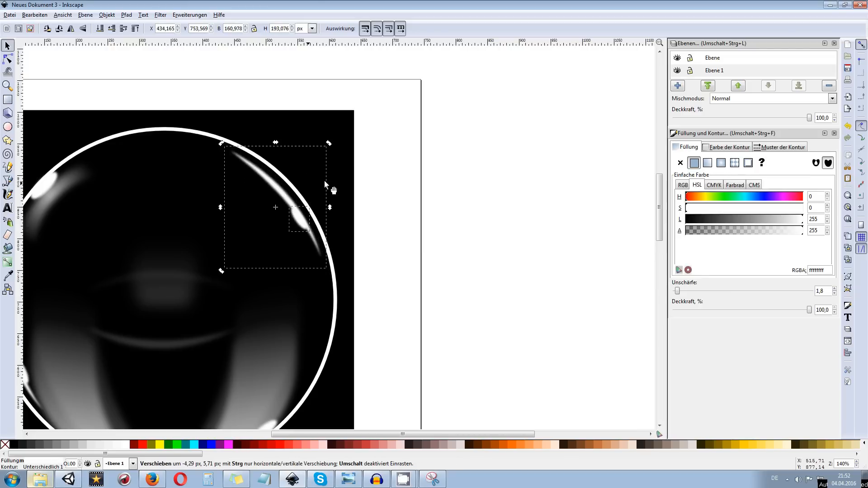
{"action": "left_click", "coordinate": [400, 176]}
Select the two faint, wider reflection paths behind the large reflections and set their opacity to 5%
{"action": "scroll", "coordinate": [402, 176], "scroll_direction": "down", "scroll_amount": 1}
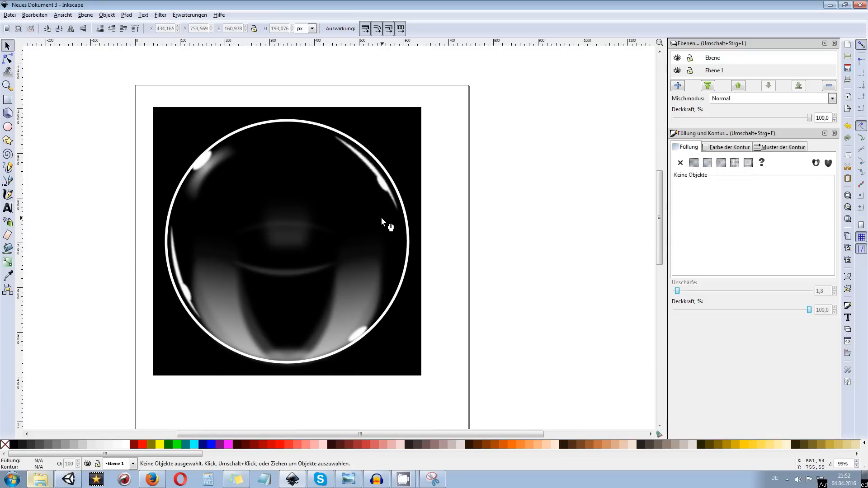
{"action": "left_click", "coordinate": [358, 293]}
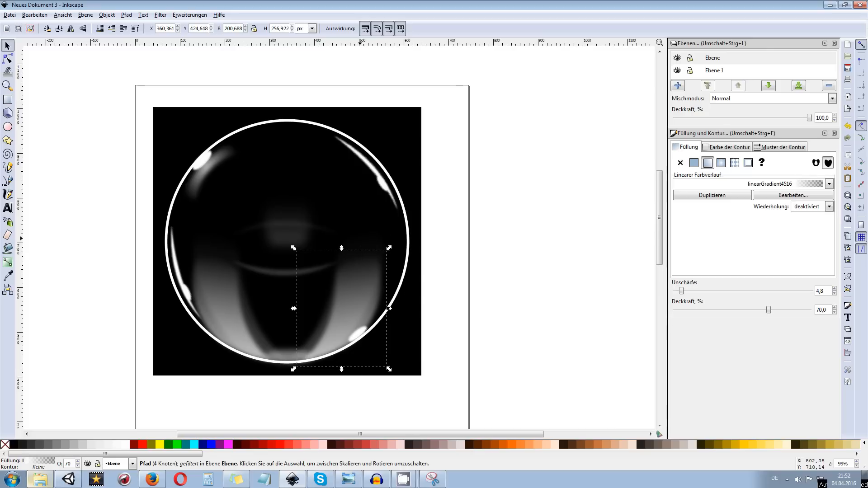
{"action": "left_click", "coordinate": [358, 260]}
{"action": "left_click", "coordinate": [234, 243], "text": "shift"}
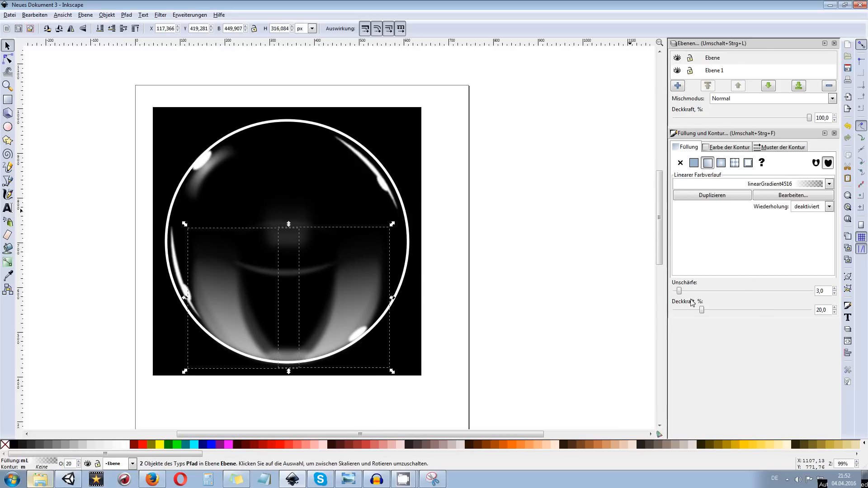
{"action": "left_click_drag", "start_coordinate": [702, 312], "coordinate": [690, 313]}
{"action": "scroll", "coordinate": [690, 313], "scroll_direction": "down", "scroll_amount": 8}
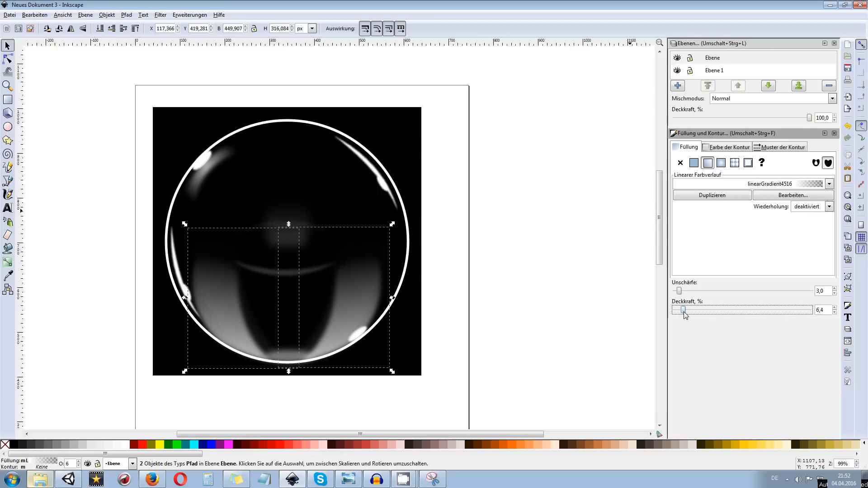
{"action": "left_click", "coordinate": [829, 309]}
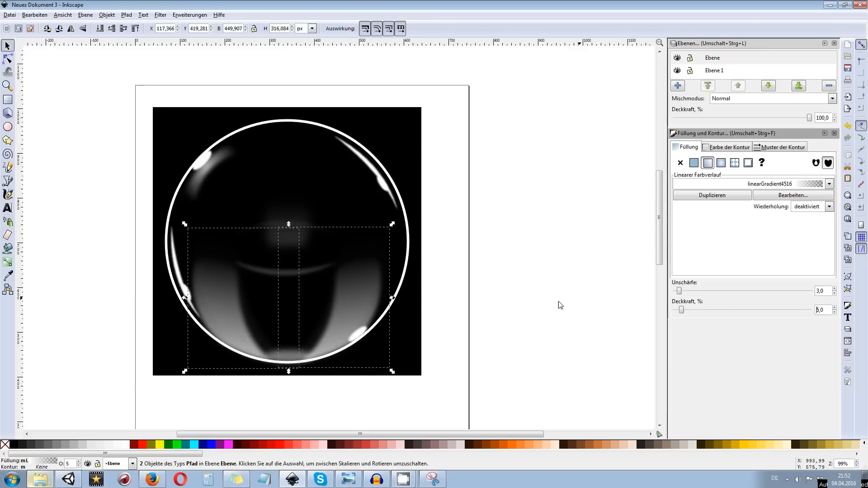
Select the two large lower reflections and set their blur to 5
{"action": "left_click", "coordinate": [428, 295]}
{"action": "left_click", "coordinate": [359, 295]}
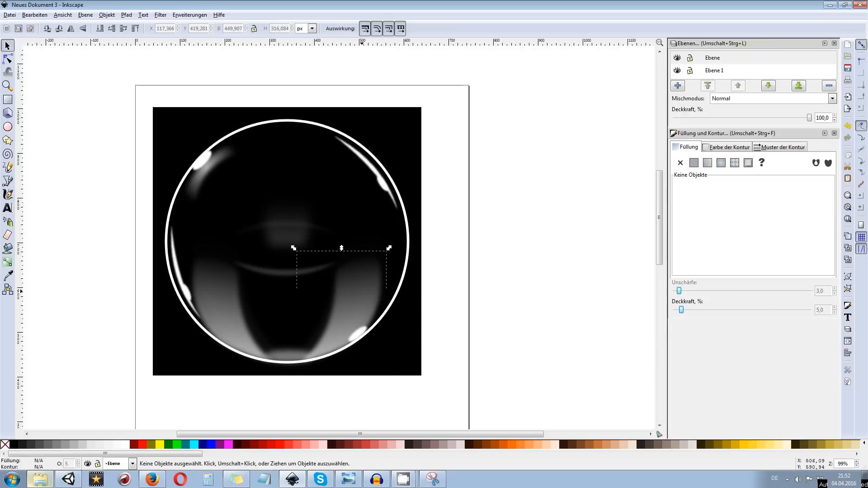
{"action": "left_click", "coordinate": [221, 290], "text": "shift"}
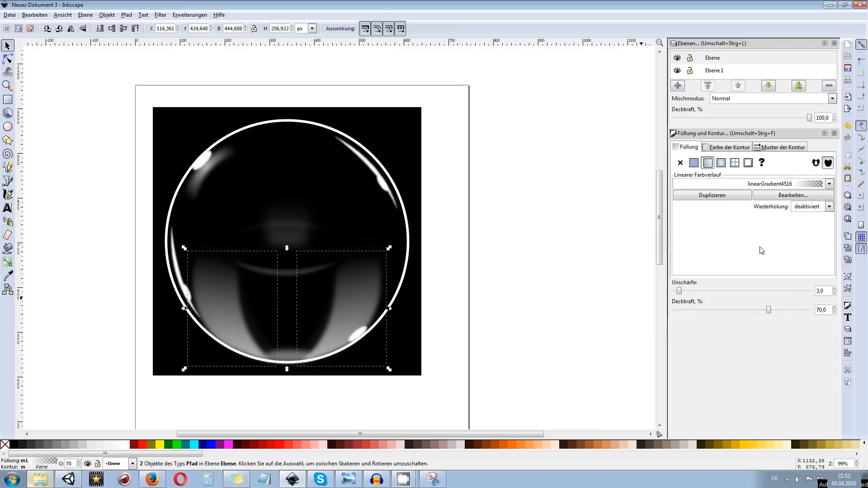
{"action": "left_click_drag", "start_coordinate": [825, 294], "coordinate": [811, 292]}
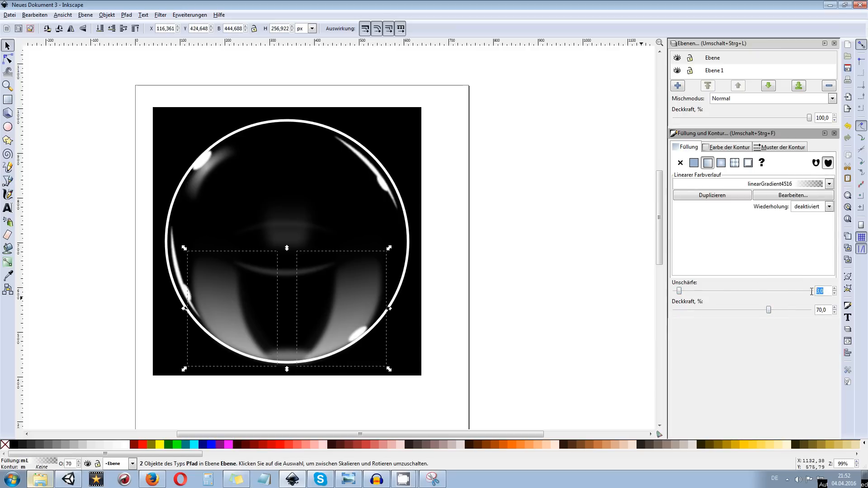
{"action": "type", "text": "5"}
{"action": "key", "text": "Return"}
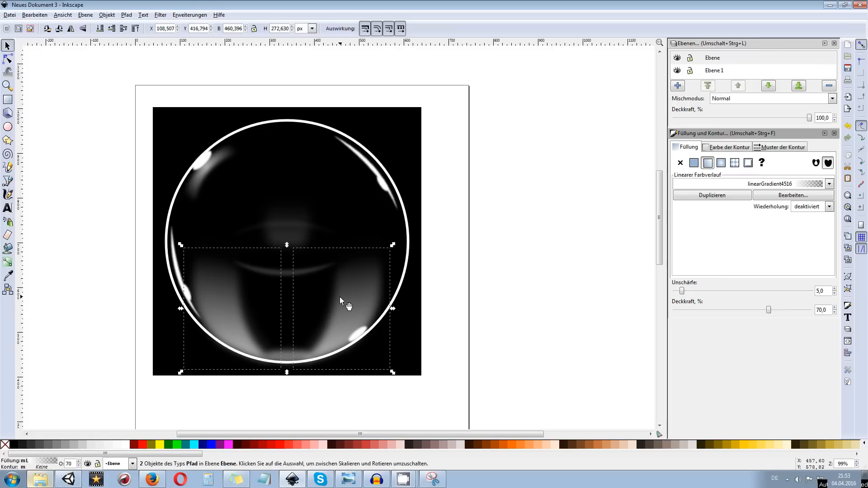
{"action": "key", "text": "Up"}
{"action": "key", "text": "Up"}
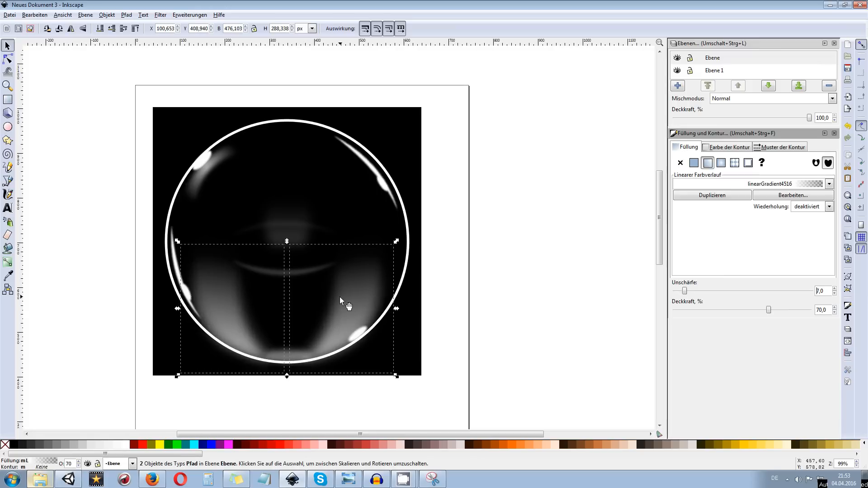
{"action": "key", "text": "Down"}
{"action": "key", "text": "Down"}
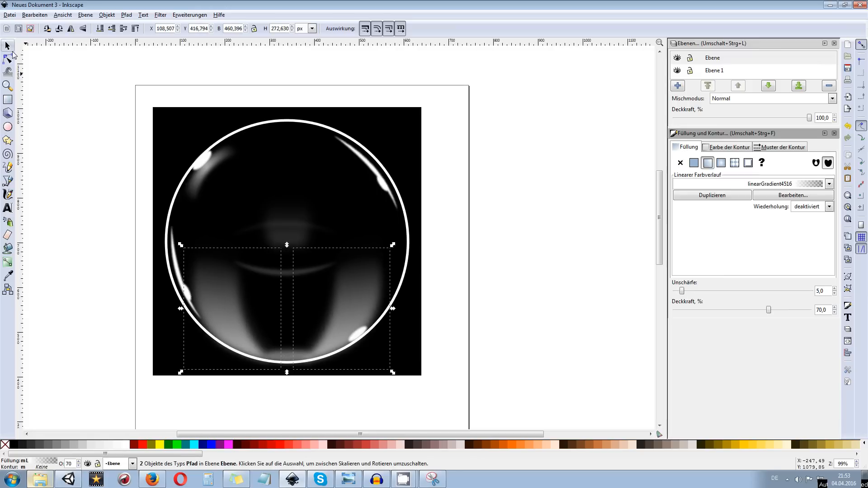
Reselect the two large lower reflections and nudge them about 6 px upward inside the ring
{"action": "left_click", "coordinate": [9, 47]}
{"action": "left_click", "coordinate": [470, 306]}
{"action": "left_click", "coordinate": [354, 294]}
{"action": "left_click", "coordinate": [244, 301], "text": "shift"}
{"action": "key", "text": "Up"}
{"action": "key", "text": "Up"}
{"action": "key", "text": "Up"}
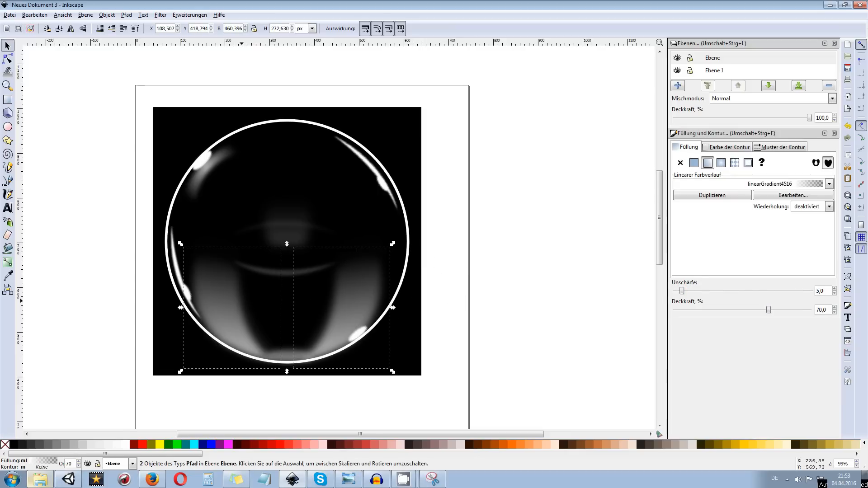
{"action": "key", "text": "Down"}
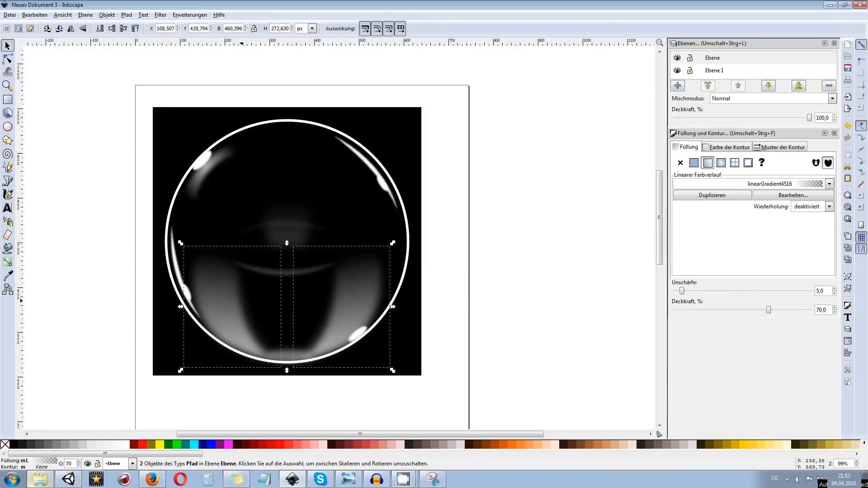
{"action": "key", "text": "Up"}
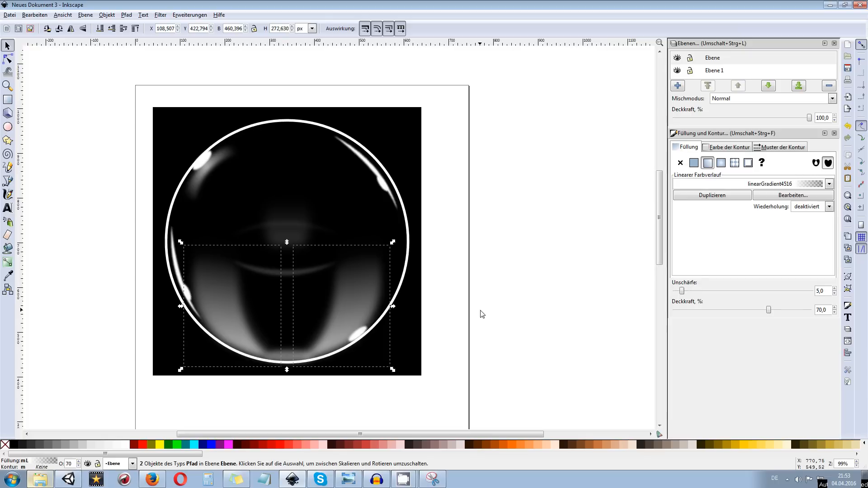
{"action": "left_click", "coordinate": [482, 314]}
{"action": "left_click", "coordinate": [285, 360]}
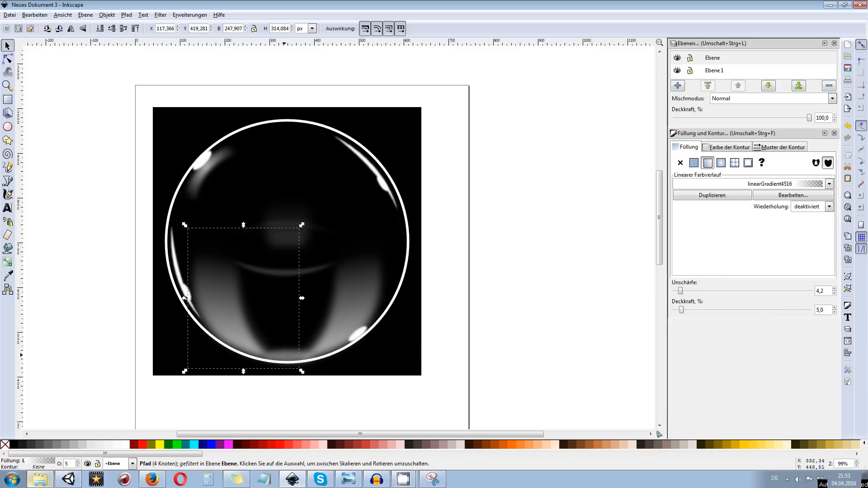
{"action": "left_click_drag", "start_coordinate": [298, 360], "coordinate": [389, 359]}
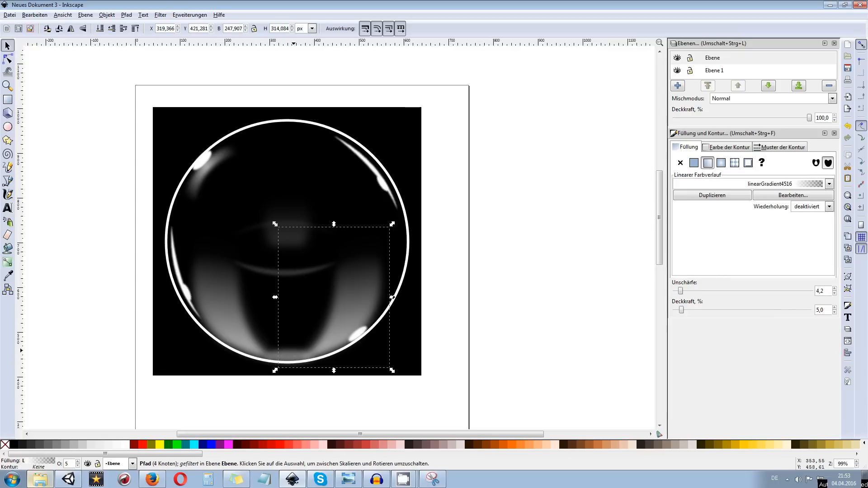
{"action": "left_click", "coordinate": [279, 366]}
{"action": "left_click", "coordinate": [280, 362]}
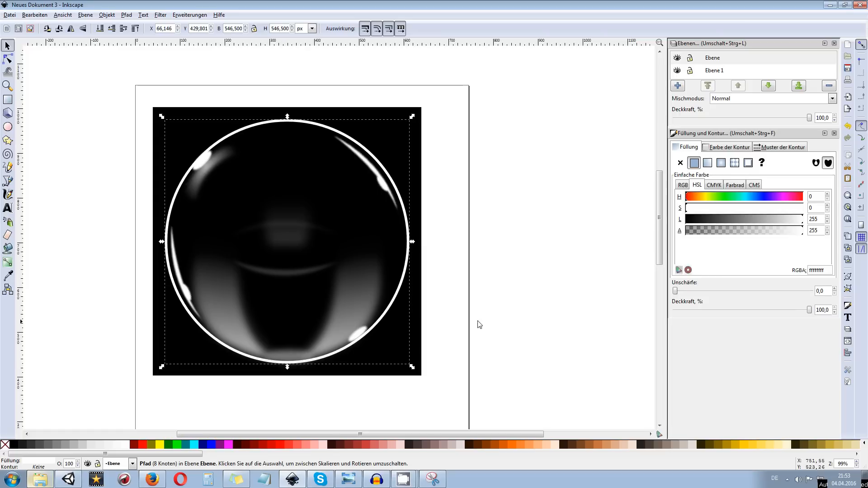
{"action": "left_click", "coordinate": [492, 318]}
Apply a vertical linear gradient to the ring, fading from white at its top to transparent just below its bottom, and deselect it
{"action": "left_click", "coordinate": [400, 289]}
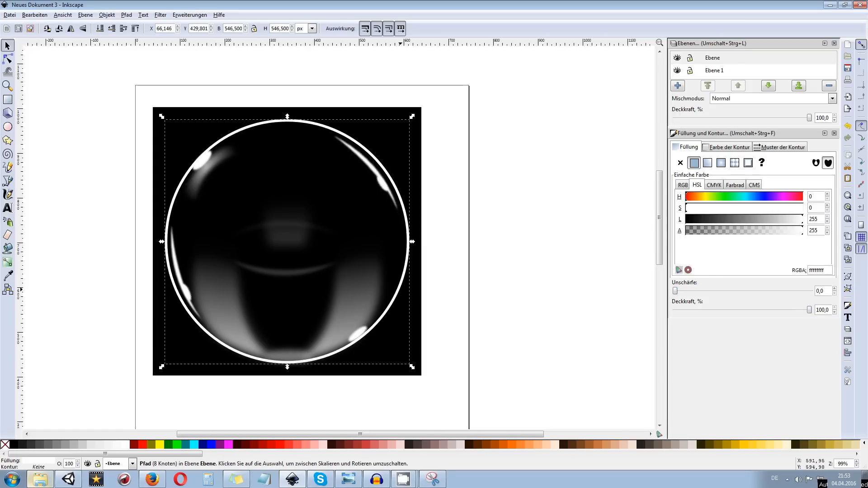
{"action": "left_click", "coordinate": [8, 262]}
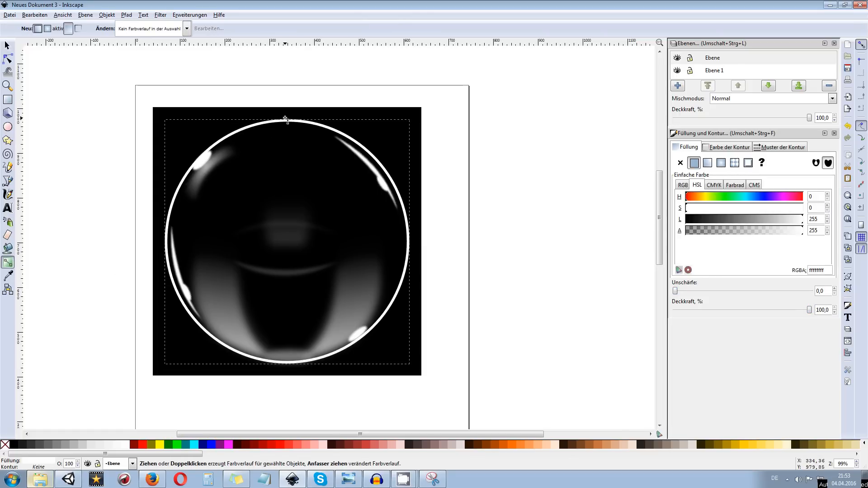
{"action": "left_click_drag", "start_coordinate": [287, 133], "coordinate": [287, 368]}
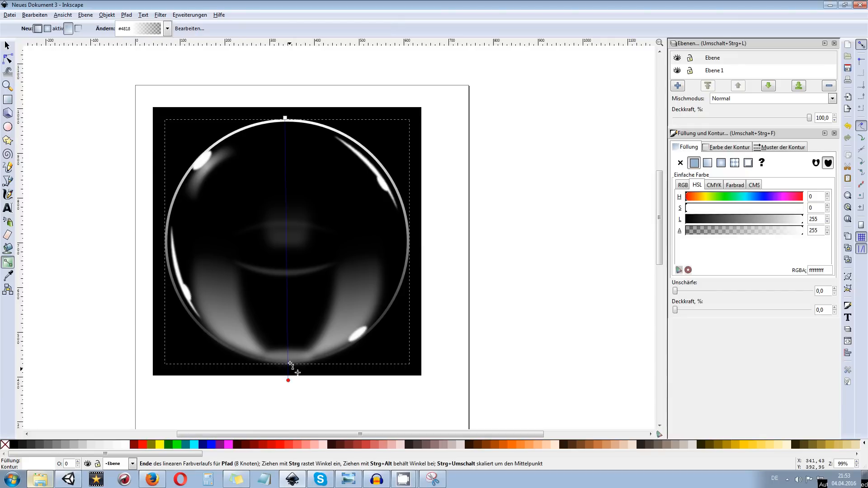
{"action": "scroll", "coordinate": [358, 194], "scroll_direction": "down", "scroll_amount": 2}
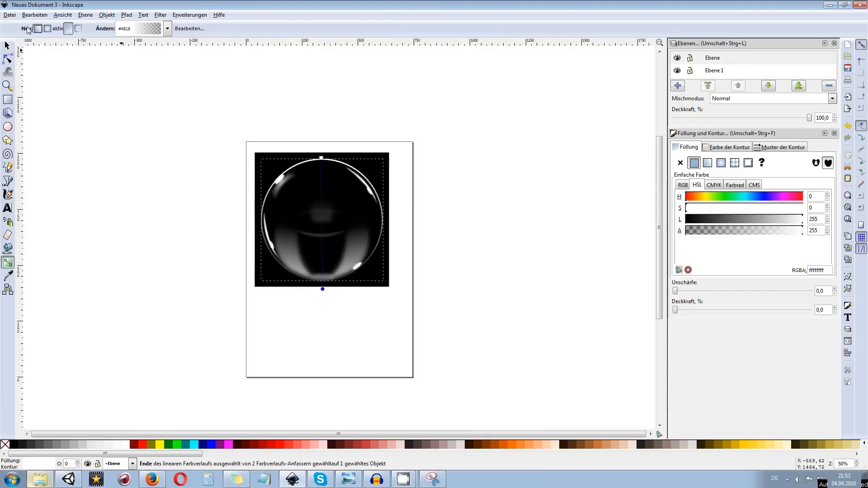
{"action": "left_click", "coordinate": [6, 45]}
{"action": "scroll", "coordinate": [345, 176], "scroll_direction": "up", "scroll_amount": 2}
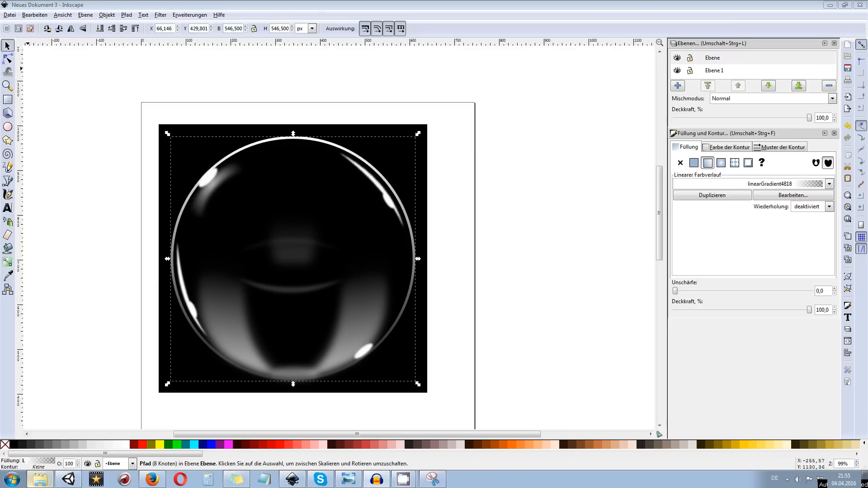
{"action": "left_click", "coordinate": [471, 108]}
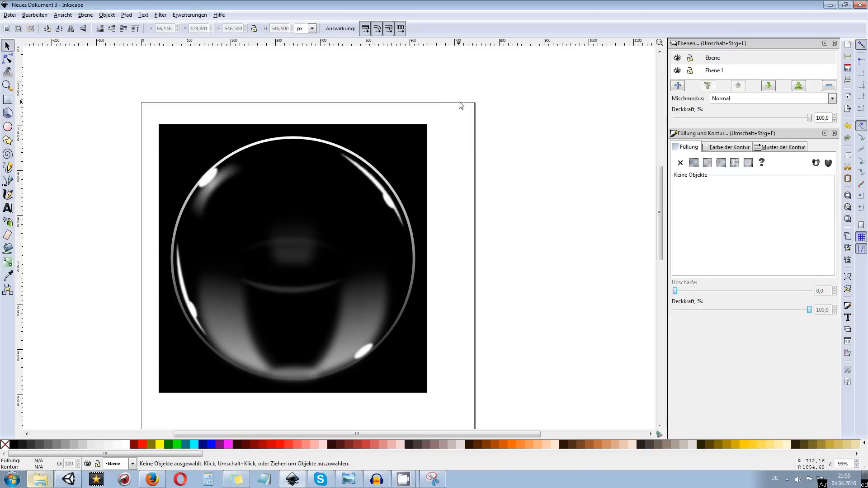
Examine the drawing's bitmap export settings and the bubble.png destination, and close both dialogs without exporting
{"action": "scroll", "coordinate": [372, 102], "scroll_direction": "down", "scroll_amount": 2, "text": "ctrl"}
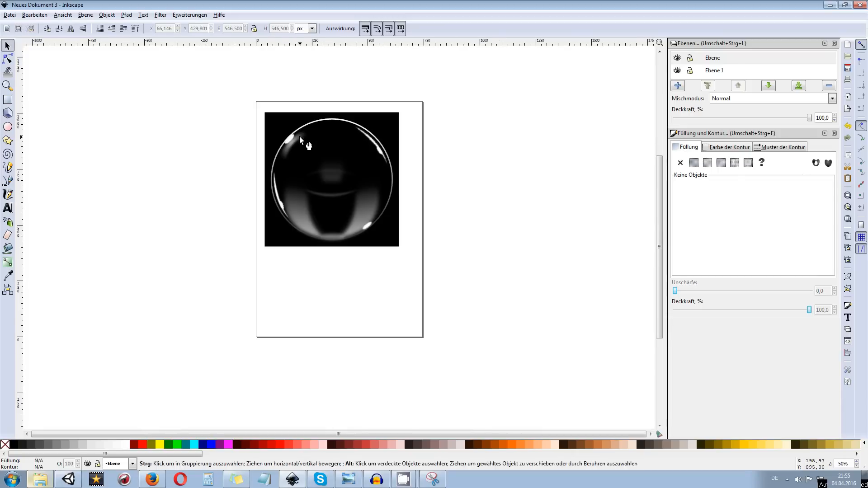
{"action": "scroll", "coordinate": [299, 135], "scroll_direction": "up", "scroll_amount": 4}
{"action": "left_click_drag", "start_coordinate": [218, 156], "coordinate": [454, 363]}
{"action": "left_click", "coordinate": [413, 175]}
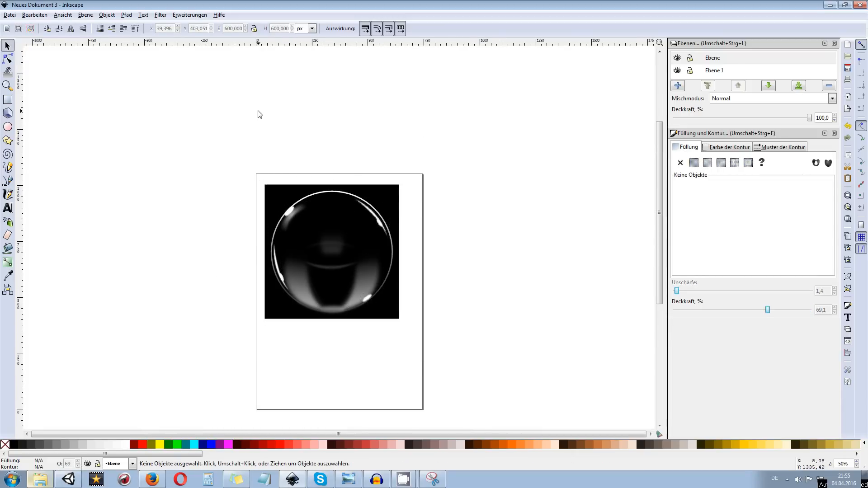
{"action": "left_click", "coordinate": [6, 16]}
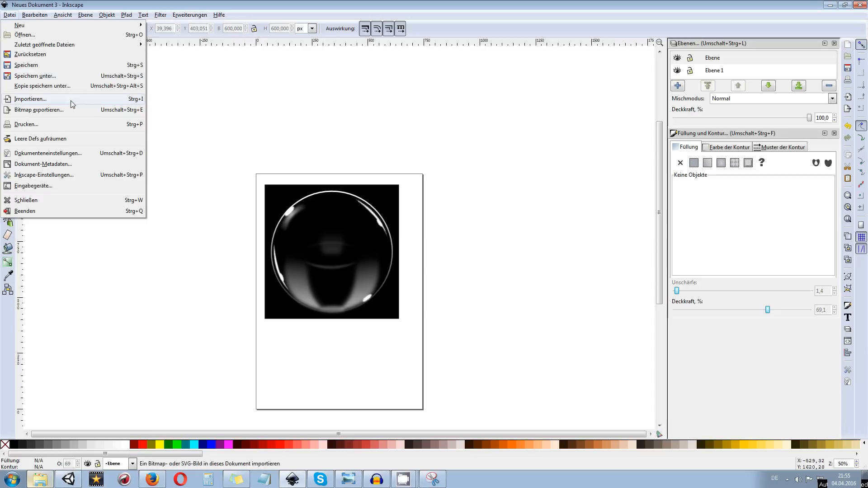
{"action": "left_click", "coordinate": [48, 110]}
{"action": "left_click", "coordinate": [526, 227]}
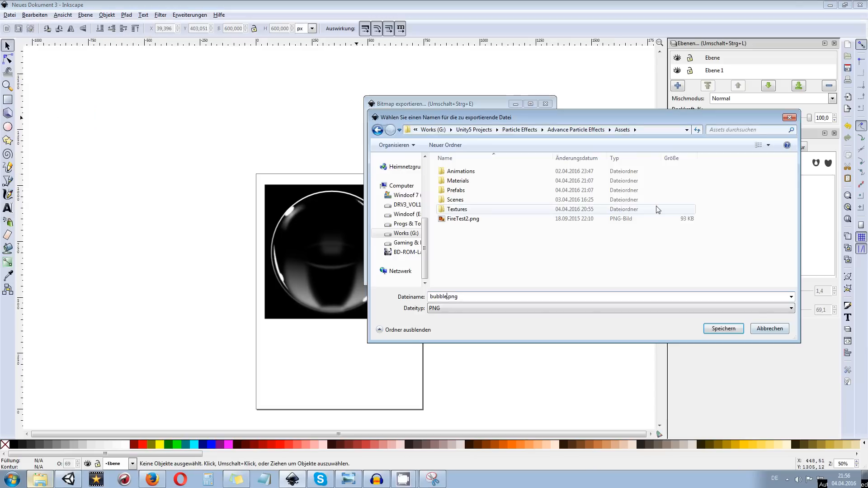
{"action": "left_click", "coordinate": [764, 326]}
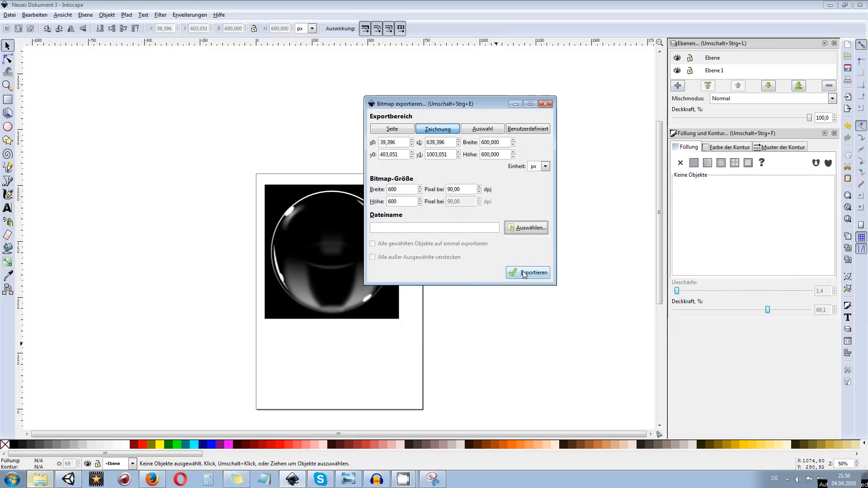
{"action": "left_click", "coordinate": [545, 104]}
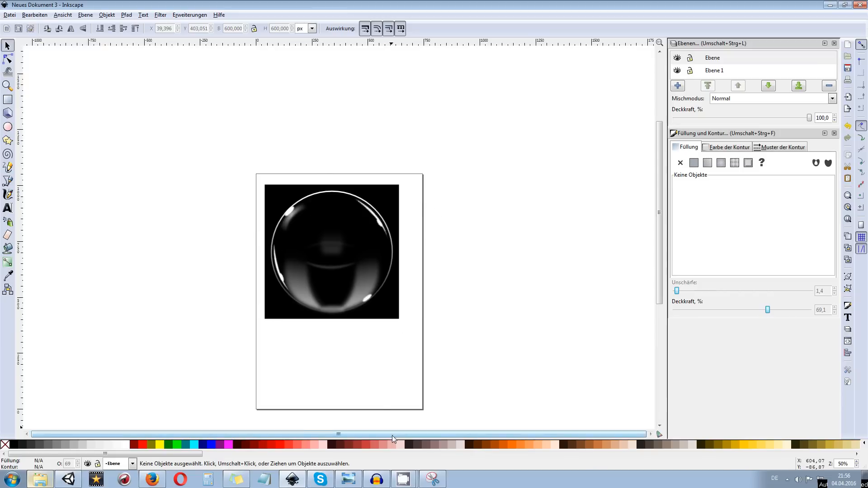
Switch to Unity, store FX_Bubbles in the Prefabs folder and remove it from the scene hierarchy
{"action": "left_click", "coordinate": [76, 481]}
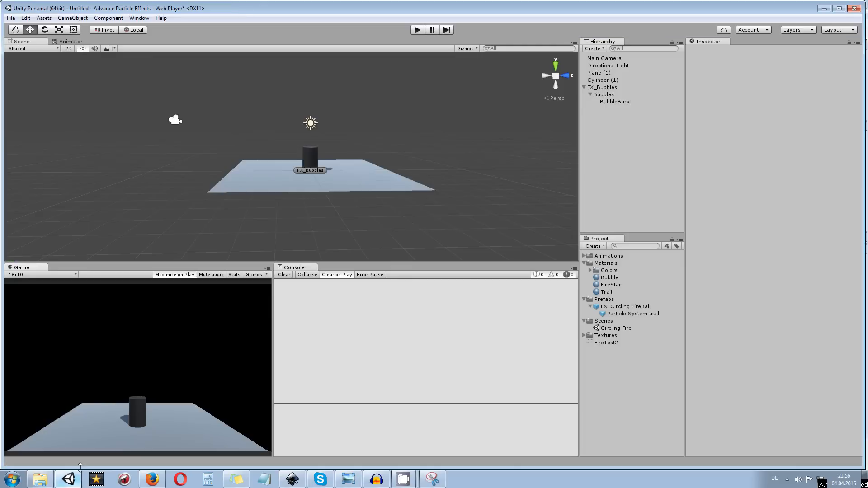
{"action": "left_click_drag", "start_coordinate": [381, 230], "coordinate": [273, 197]}
{"action": "scroll", "coordinate": [335, 202], "scroll_direction": "up", "scroll_amount": 2}
Add a new particle system to the scene and reset its position
{"action": "right_click", "coordinate": [629, 100]}
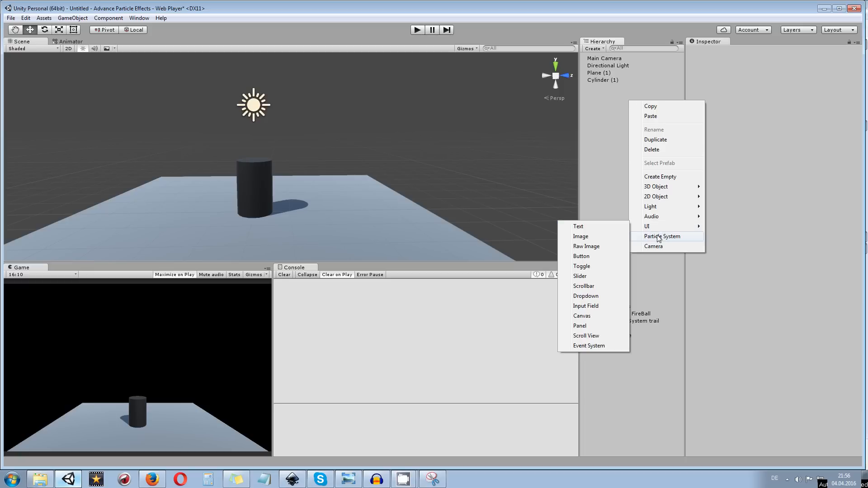
{"action": "left_click", "coordinate": [662, 236]}
{"action": "left_click_drag", "start_coordinate": [443, 173], "coordinate": [291, 180]}
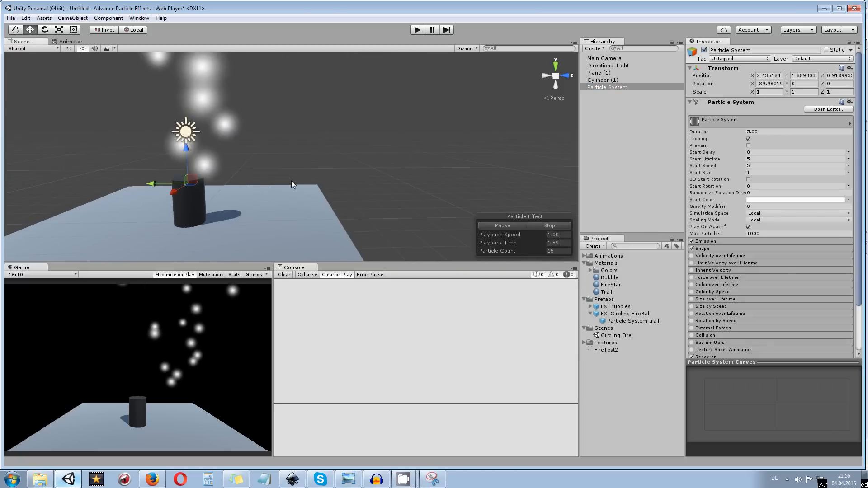
{"action": "left_click", "coordinate": [769, 76]}
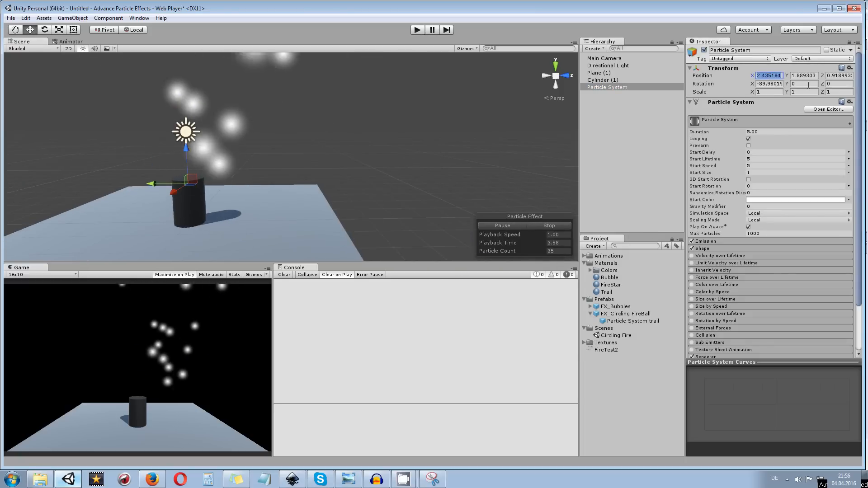
{"action": "left_click", "coordinate": [850, 68]}
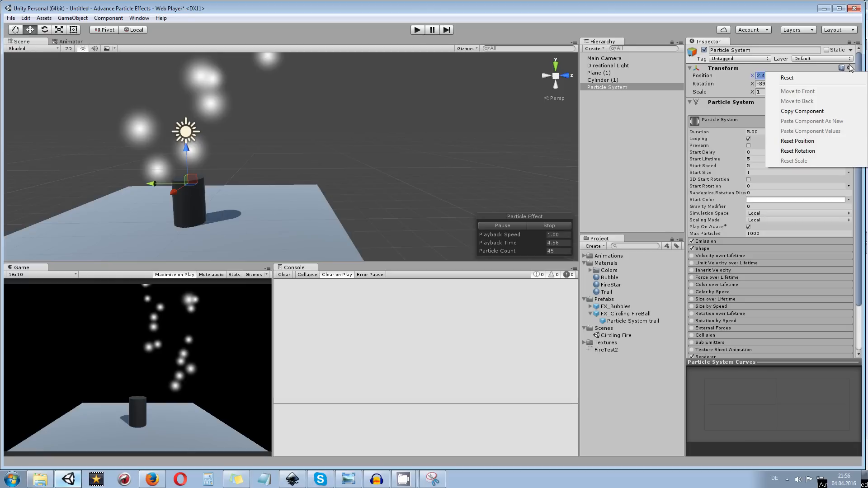
{"action": "left_click", "coordinate": [807, 152]}
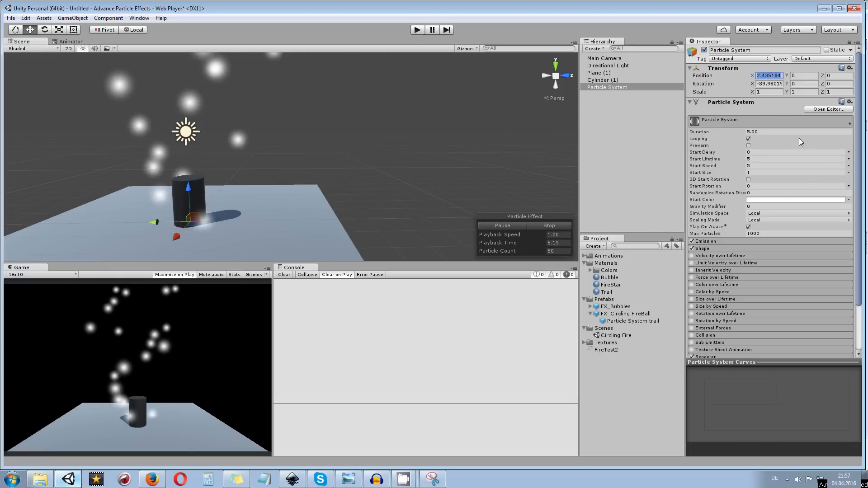
Create a new material named Bubble2 in the Materials folder
{"action": "scroll", "coordinate": [796, 224], "scroll_direction": "down", "scroll_amount": 3}
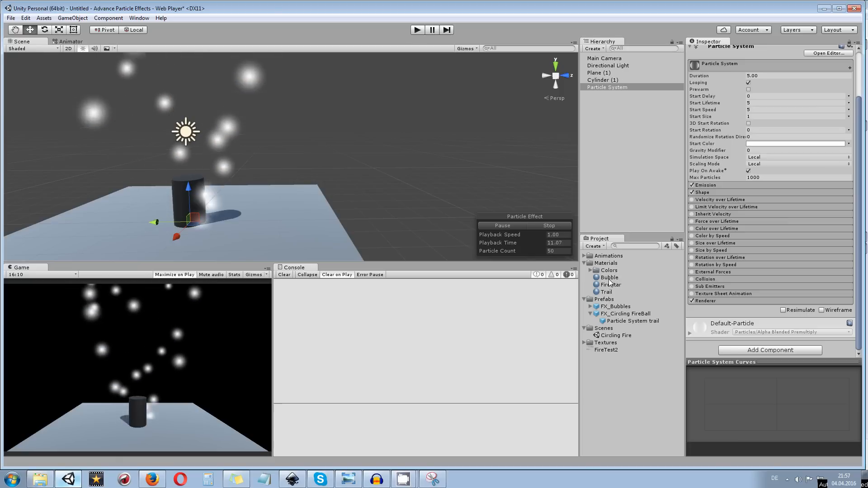
{"action": "right_click", "coordinate": [606, 265]}
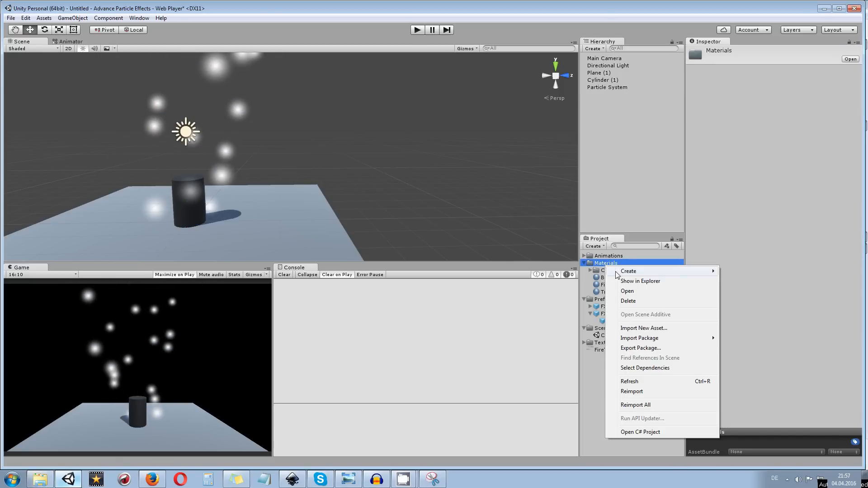
{"action": "mouse_move", "coordinate": [635, 274]}
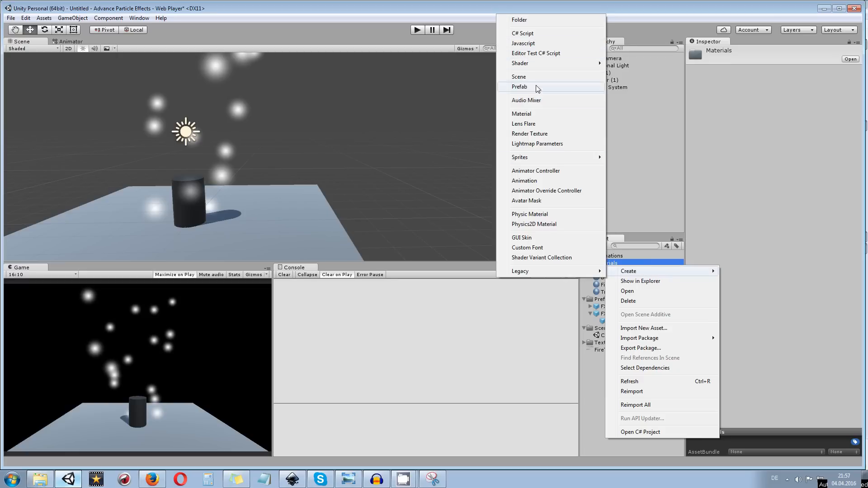
{"action": "left_click", "coordinate": [522, 113]}
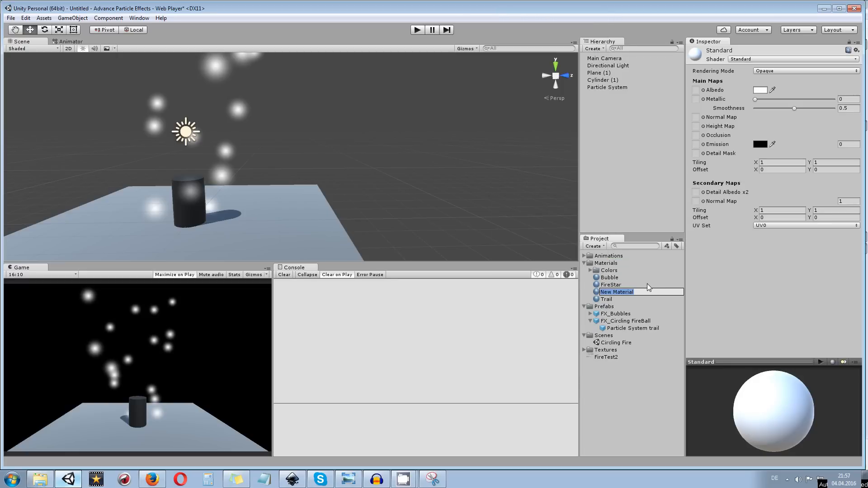
{"action": "type", "text": "Bubble2"}
{"action": "key", "text": "Return"}
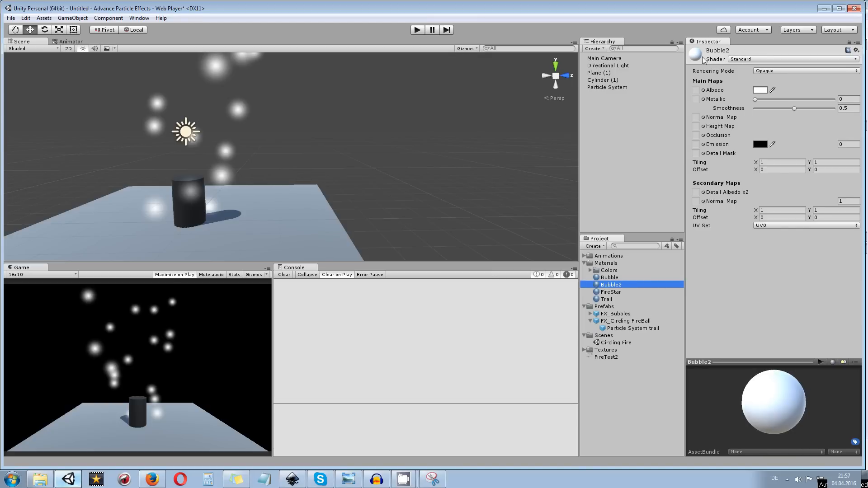
Set the Bubble2 material's shader to Mobile/Particles/Additive
{"action": "left_click", "coordinate": [732, 59]}
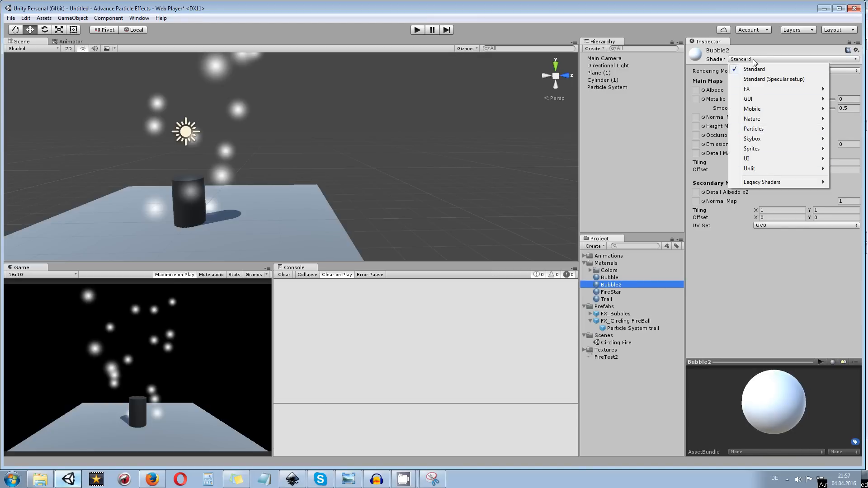
{"action": "mouse_move", "coordinate": [765, 130]}
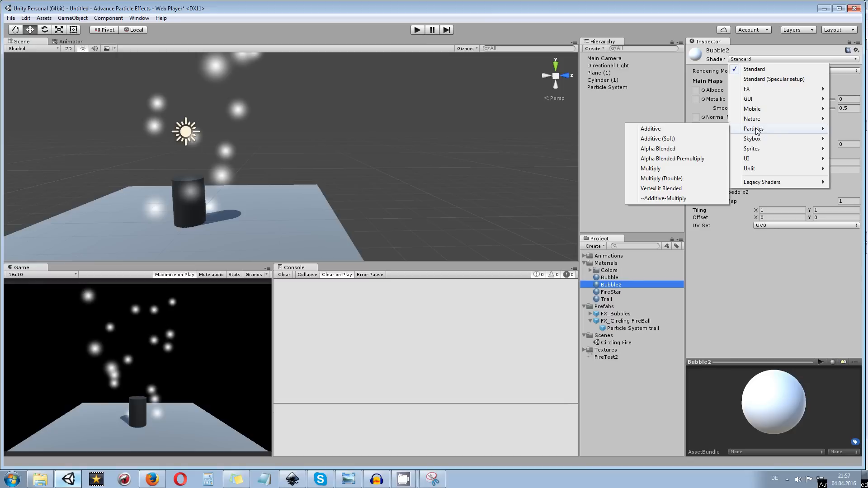
{"action": "mouse_move", "coordinate": [768, 109]}
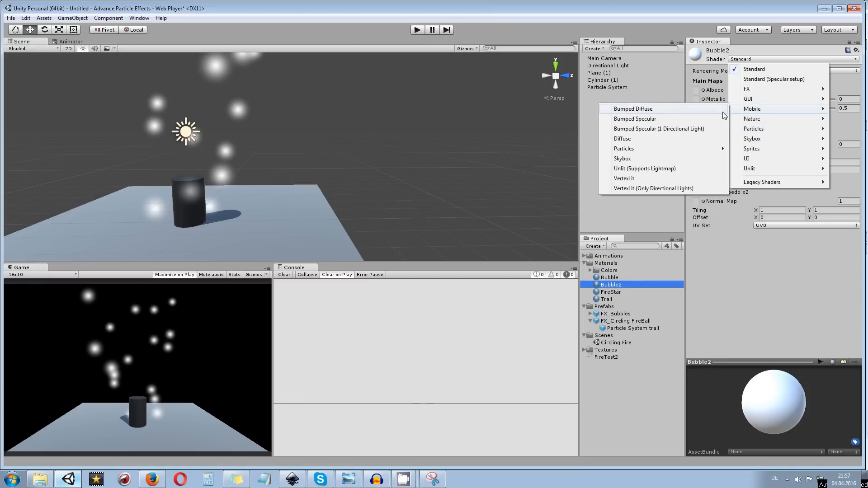
{"action": "mouse_move", "coordinate": [629, 150]}
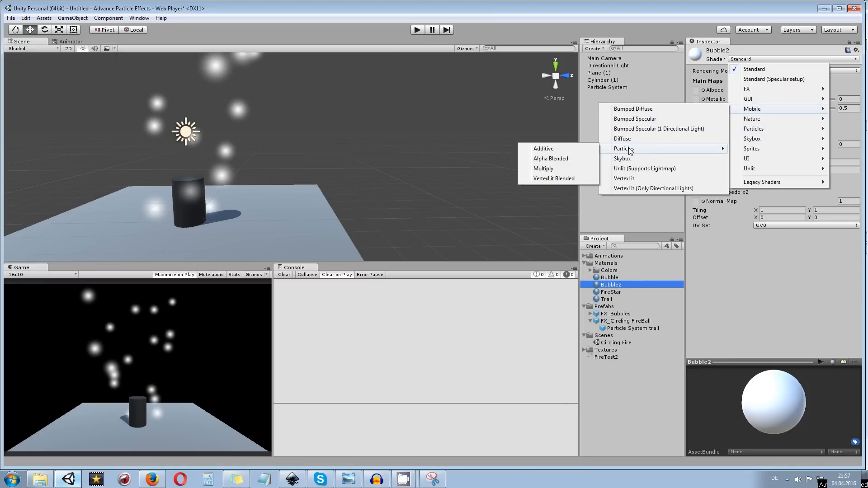
{"action": "left_click", "coordinate": [543, 150]}
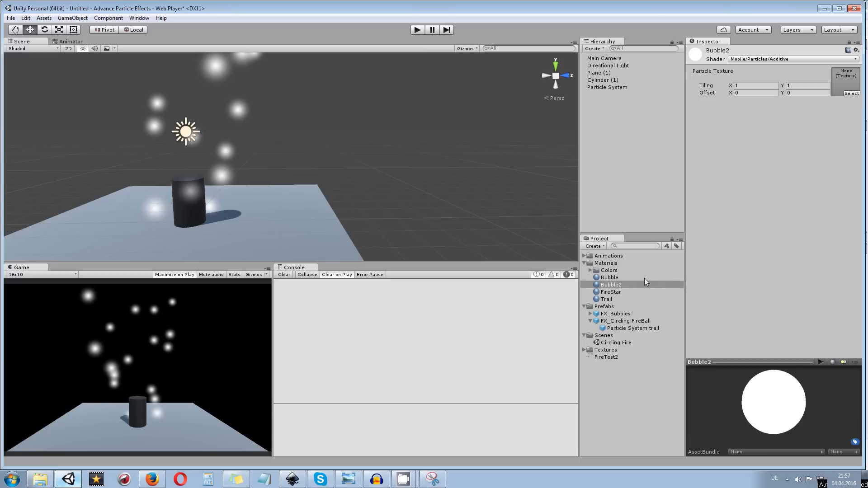
Assign the black-background bubble texture from the Textures/Bubbles folder as Bubble2's particle texture and inspect the material preview
{"action": "left_click", "coordinate": [584, 350]}
{"action": "left_click", "coordinate": [589, 357]}
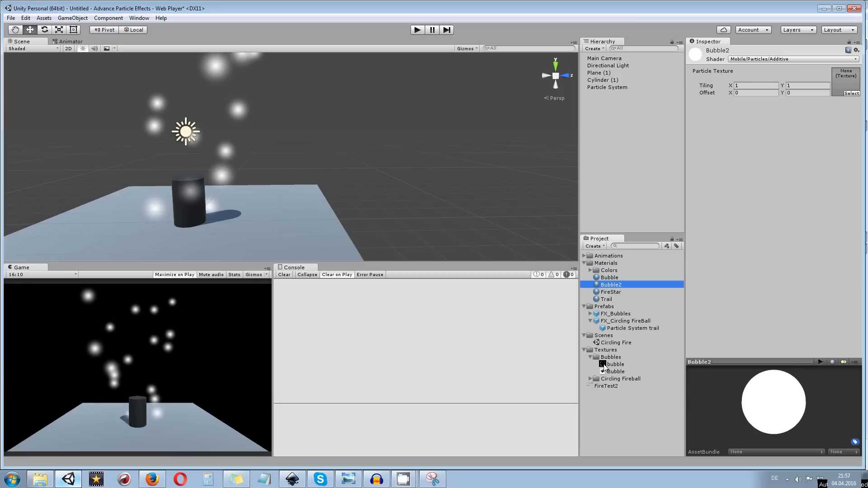
{"action": "left_click_drag", "start_coordinate": [614, 367], "coordinate": [820, 120]}
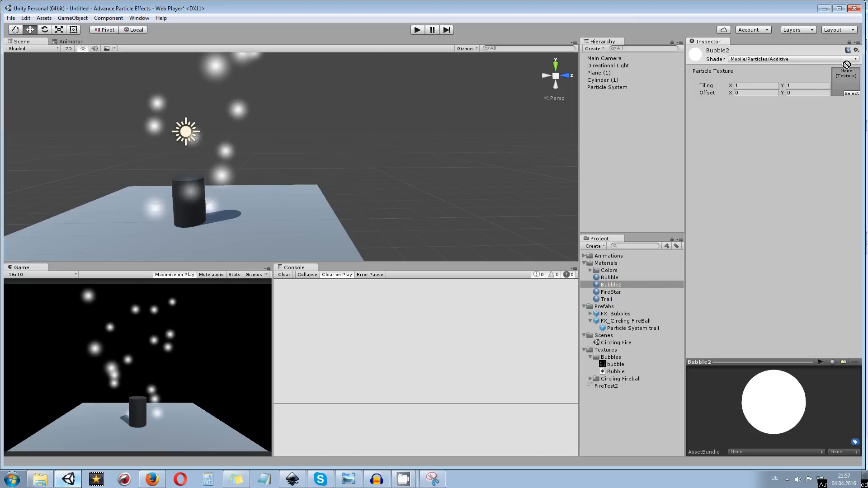
{"action": "left_click_drag", "start_coordinate": [848, 77], "coordinate": [847, 82]}
{"action": "left_click_drag", "start_coordinate": [783, 404], "coordinate": [808, 397]}
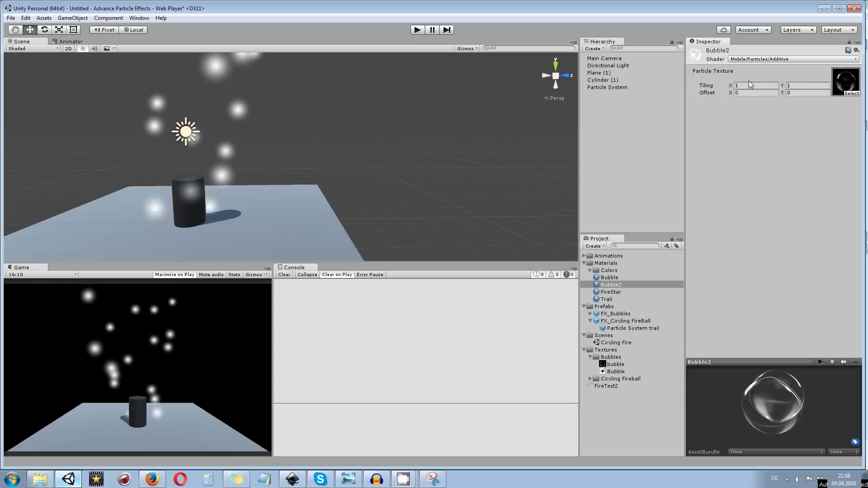
{"action": "left_click", "coordinate": [799, 61]}
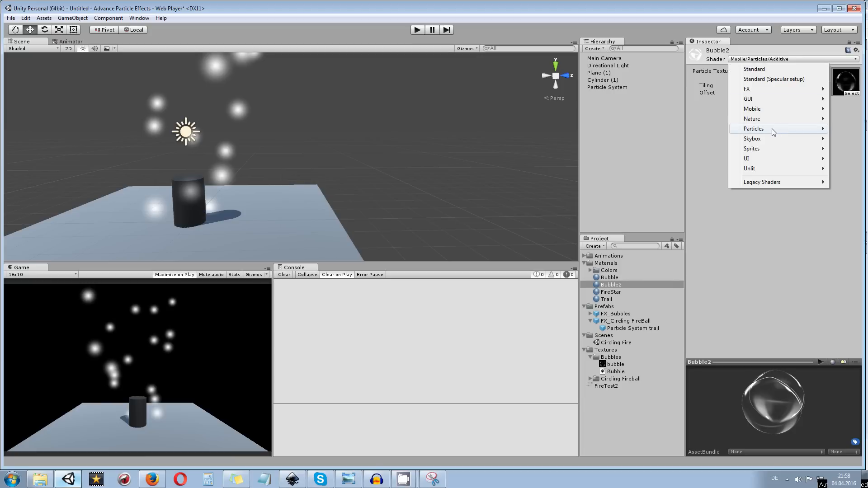
{"action": "left_click", "coordinate": [815, 217]}
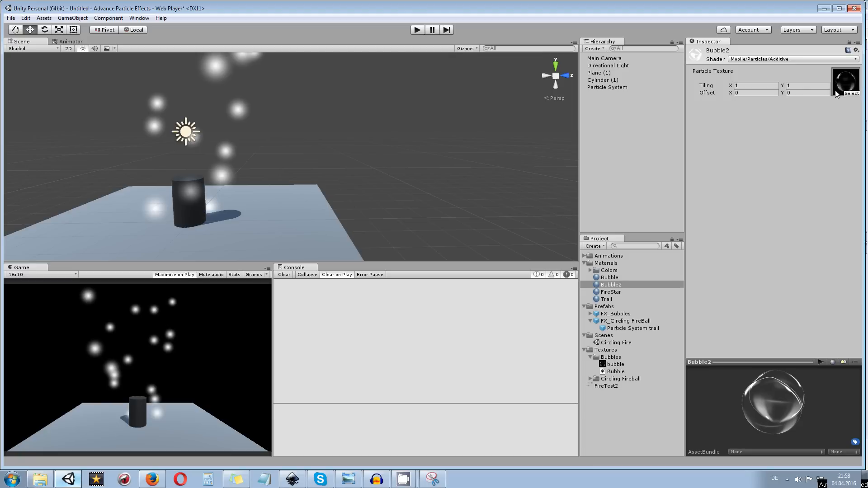
Create an empty game object in the scene and name it FX_ParticleBubbles
{"action": "left_click", "coordinate": [608, 87]}
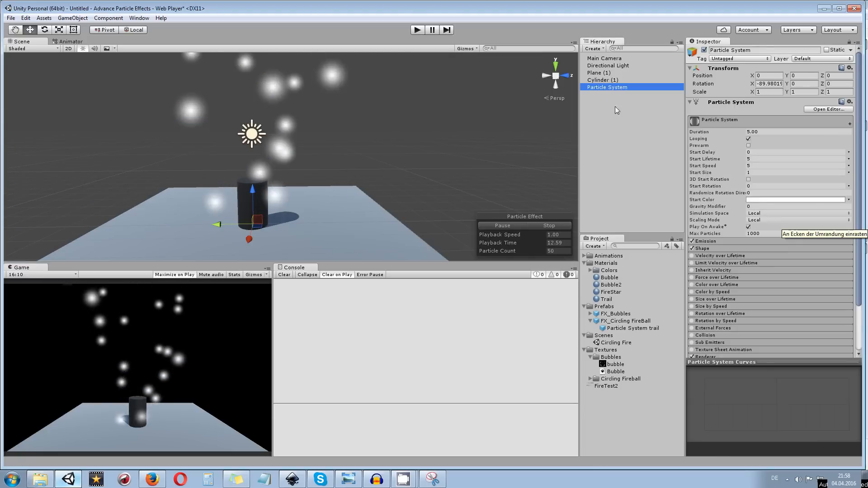
{"action": "left_click", "coordinate": [628, 104]}
{"action": "left_click", "coordinate": [617, 90]}
{"action": "left_click", "coordinate": [617, 96]}
{"action": "right_click", "coordinate": [617, 96]}
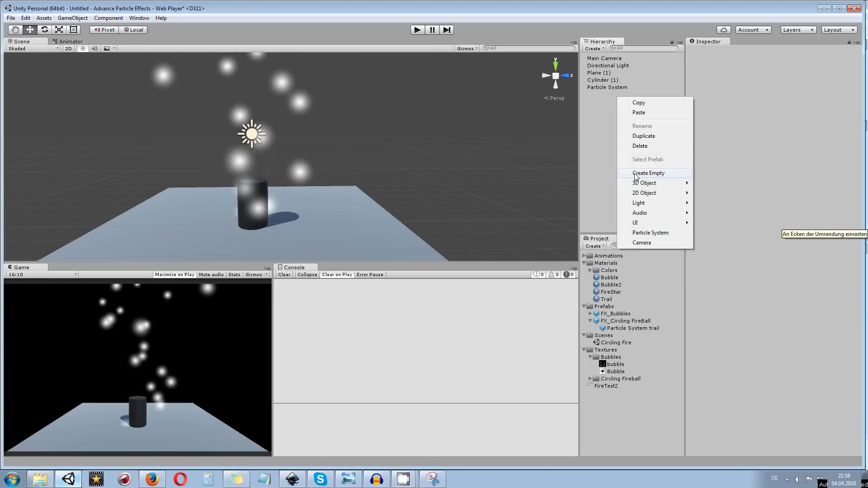
{"action": "left_click", "coordinate": [637, 175]}
{"action": "left_click", "coordinate": [744, 51]}
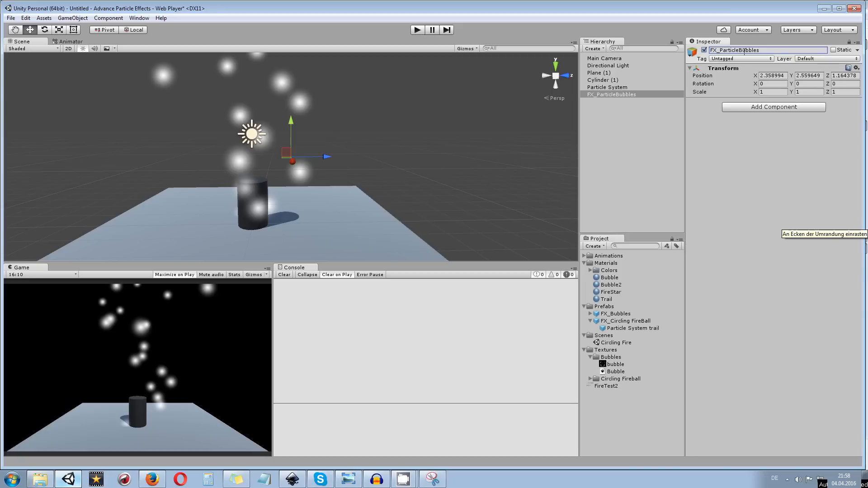
Reset the position of the FX_ParticleBubbles object to the scene origin
{"action": "left_click", "coordinate": [617, 87]}
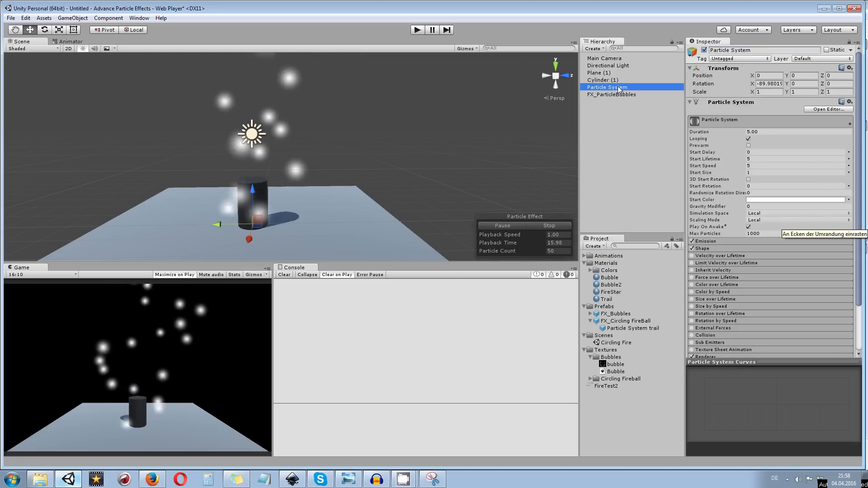
{"action": "left_click", "coordinate": [611, 95]}
{"action": "left_click", "coordinate": [774, 75]}
{"action": "left_click", "coordinate": [855, 68]}
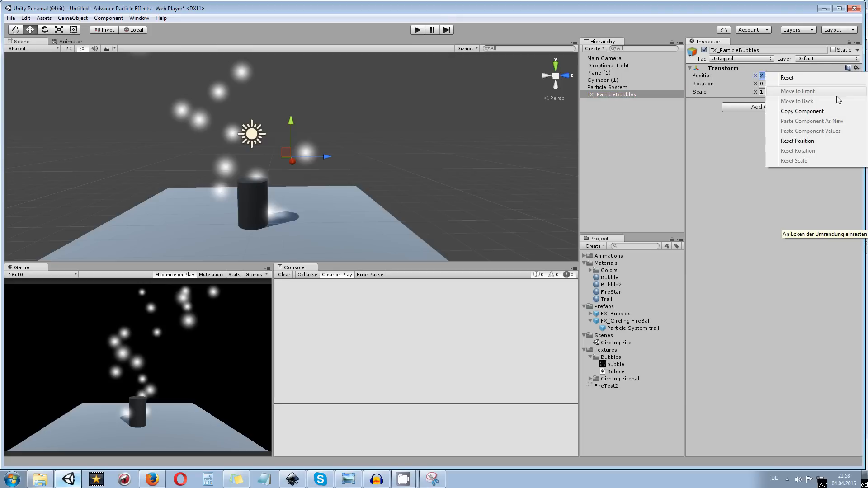
{"action": "left_click", "coordinate": [840, 140]}
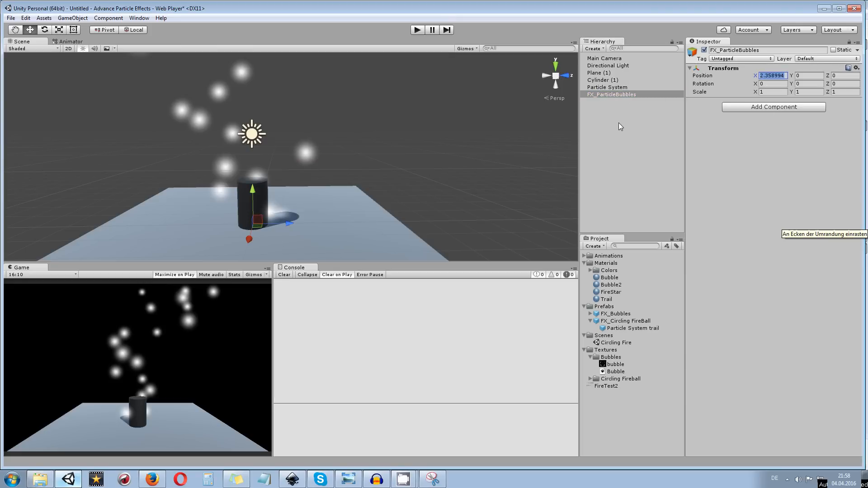
Make the Particle System a child of the FX_ParticleBubbles object
{"action": "left_click", "coordinate": [610, 94]}
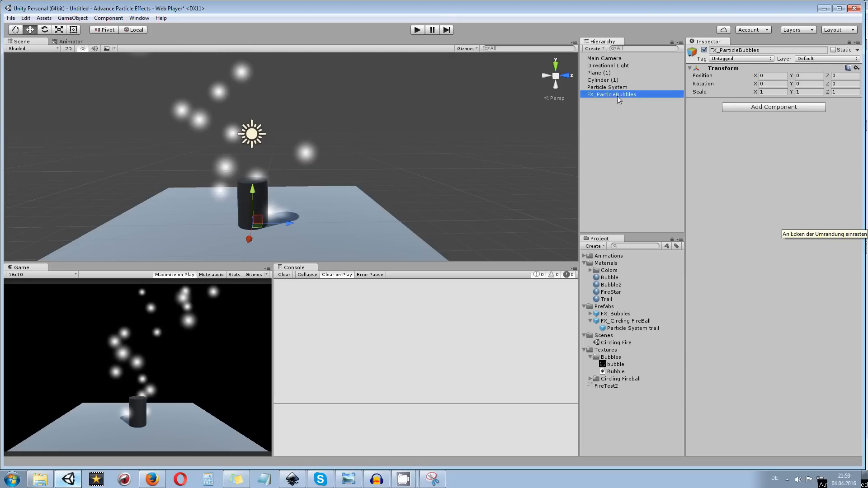
{"action": "left_click", "coordinate": [615, 88]}
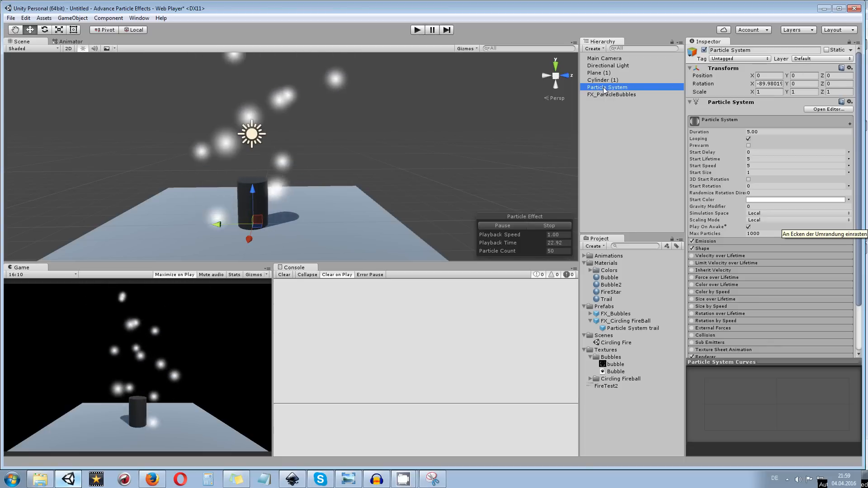
{"action": "left_click_drag", "start_coordinate": [603, 89], "coordinate": [609, 93]}
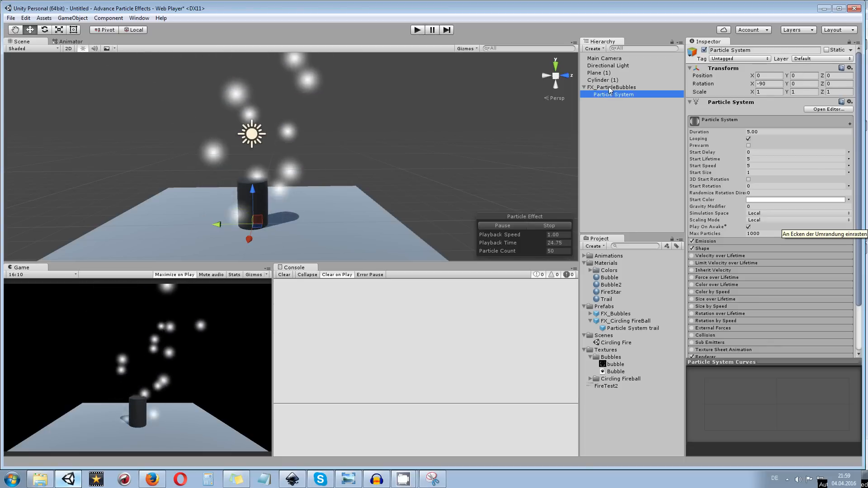
Try moving FX_ParticleBubbles up and away from the plane and rotating it, and reset its position
{"action": "left_click", "coordinate": [610, 88]}
{"action": "left_click_drag", "start_coordinate": [378, 146], "coordinate": [322, 160]}
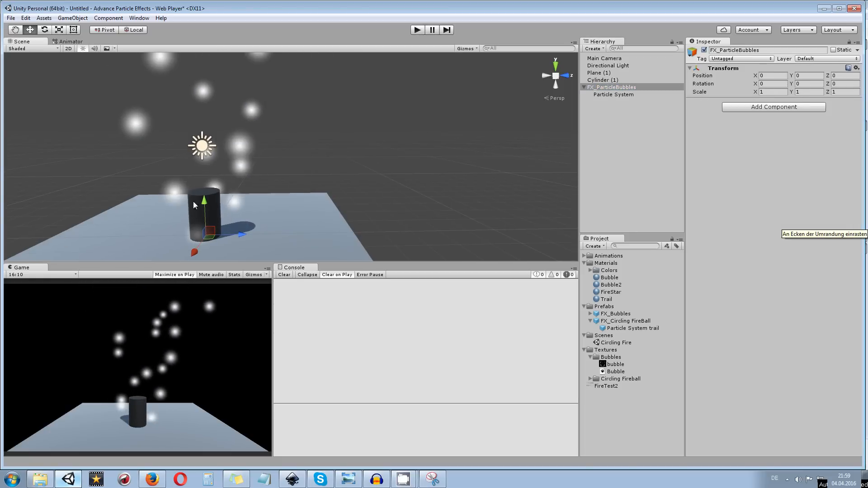
{"action": "left_click_drag", "start_coordinate": [215, 227], "coordinate": [377, 164]}
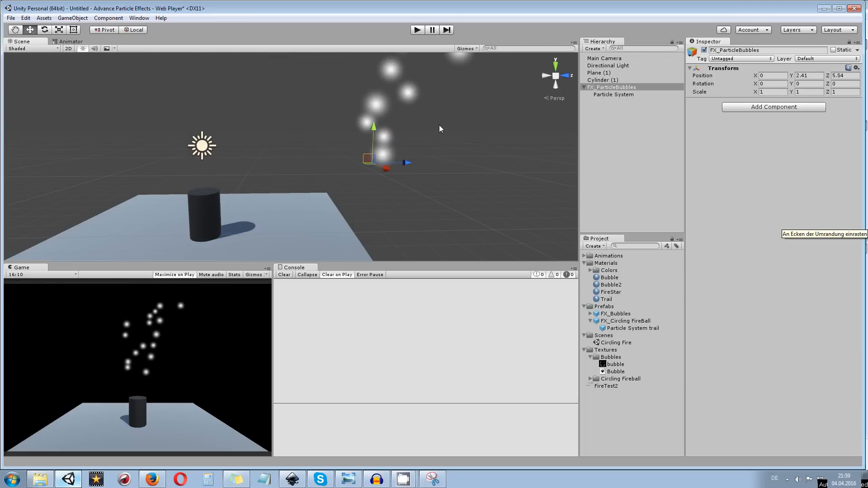
{"action": "key", "text": "e"}
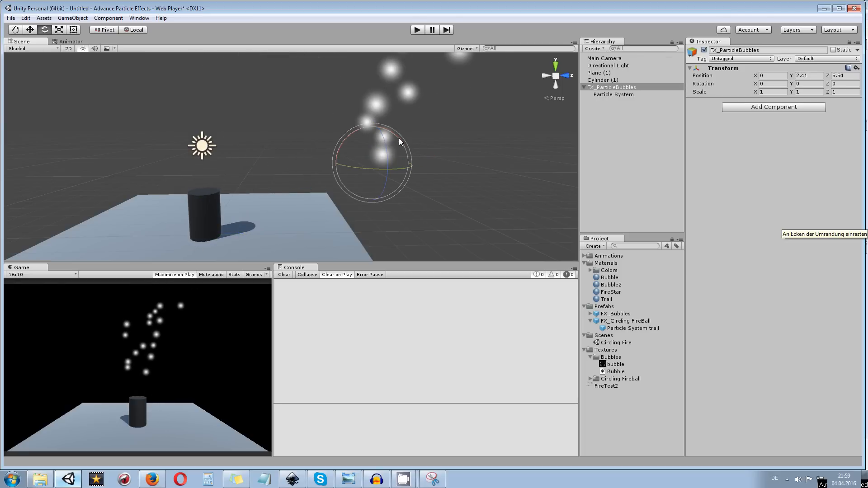
{"action": "left_click_drag", "start_coordinate": [396, 138], "coordinate": [360, 163]}
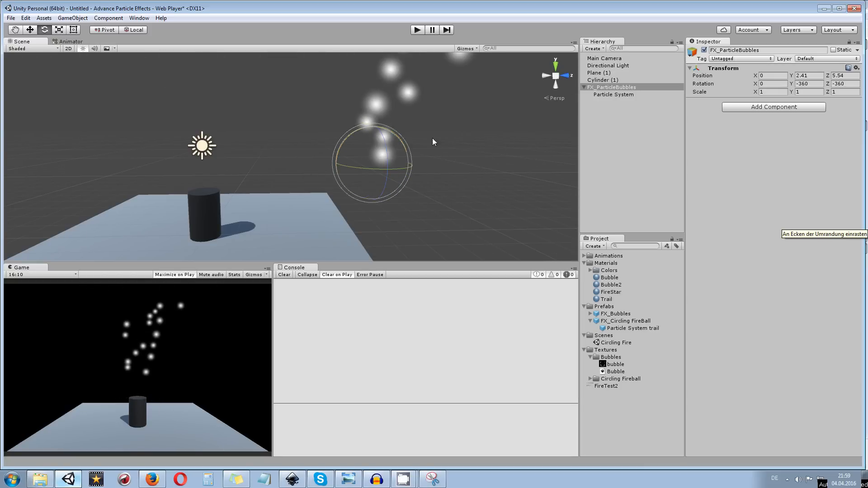
{"action": "left_click", "coordinate": [856, 67]}
{"action": "left_click", "coordinate": [803, 142]}
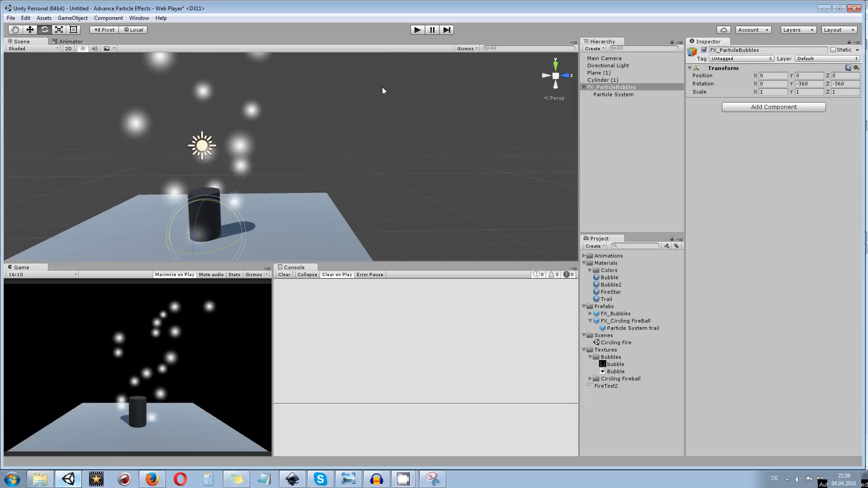
Rename the child Particle System under FX_ParticleBubbles as Bubbles
{"action": "left_click_drag", "start_coordinate": [401, 127], "coordinate": [448, 106]}
{"action": "scroll", "coordinate": [300, 152], "scroll_direction": "up", "scroll_amount": 3}
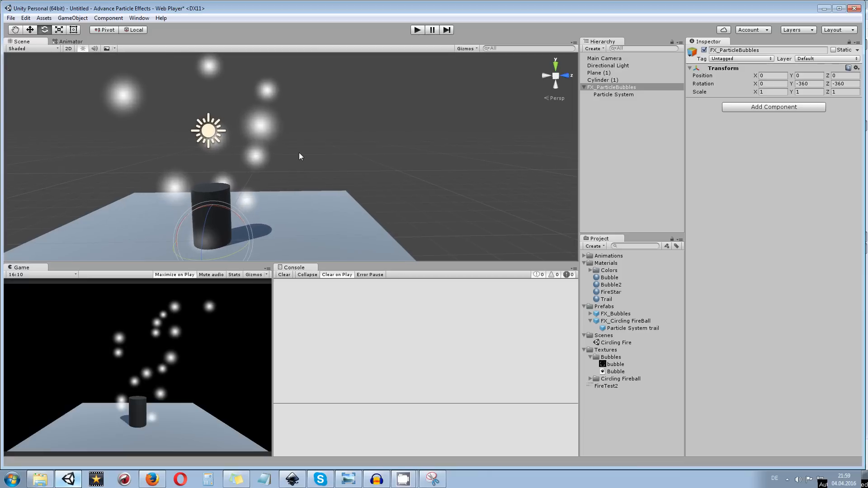
{"action": "left_click", "coordinate": [615, 94]}
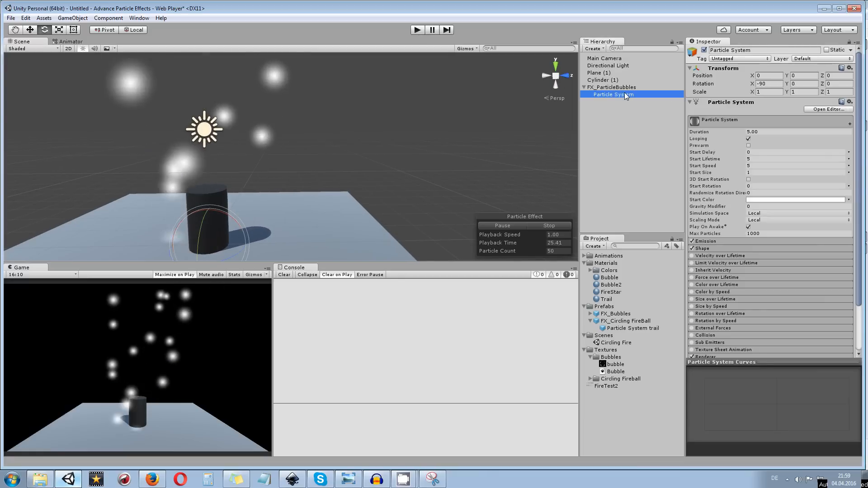
{"action": "left_click", "coordinate": [768, 51]}
{"action": "type", "text": "Bubbles"}
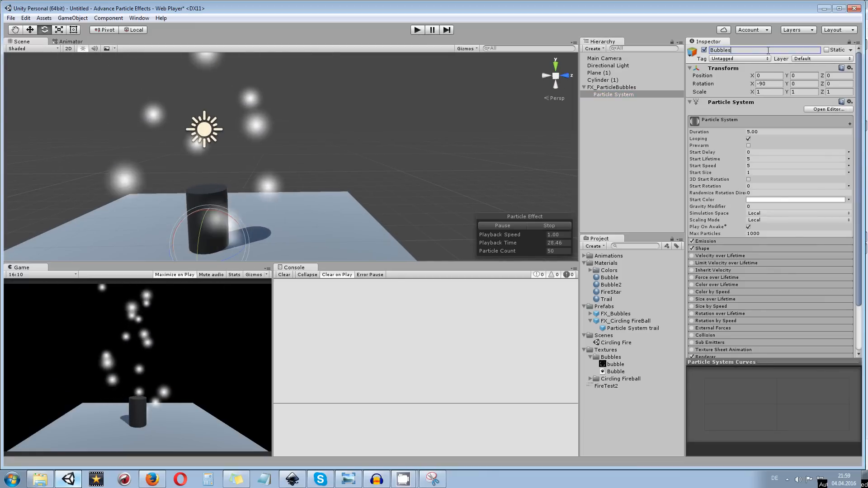
{"action": "key", "text": "Return"}
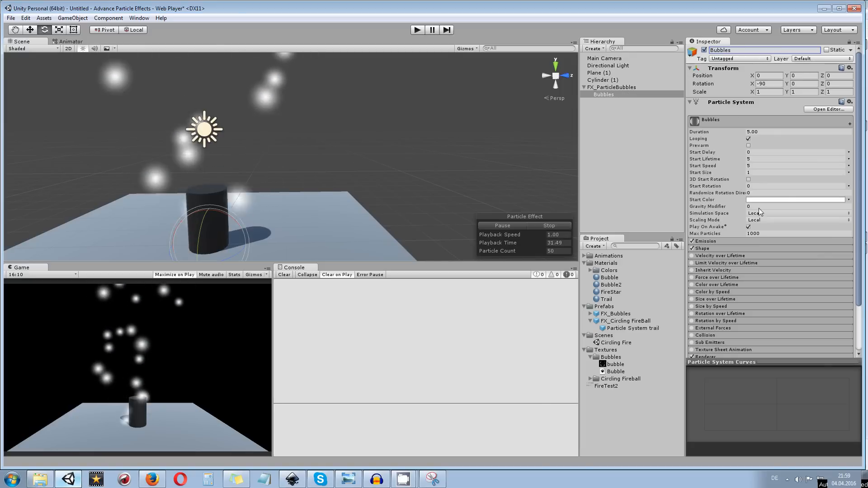
Assign the Bubble2 material in the Renderer module of the Bubbles particle system and set Cast Shadows to Off
{"action": "scroll", "coordinate": [806, 201], "scroll_direction": "down", "scroll_amount": 3}
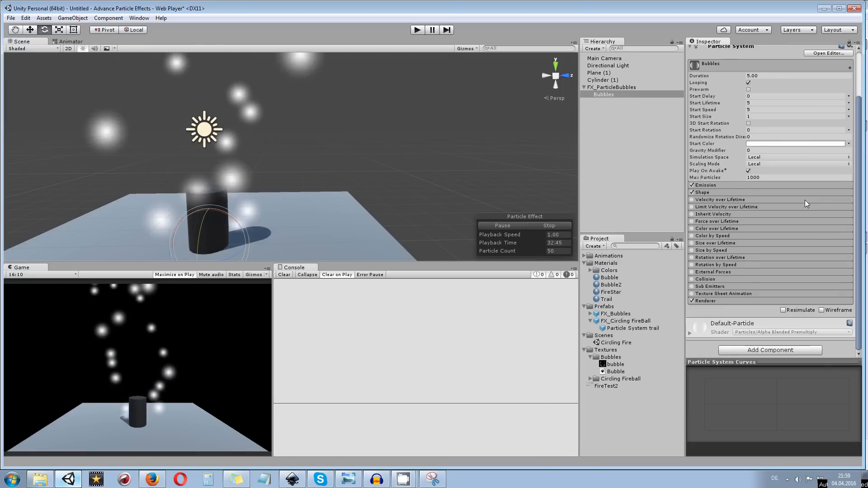
{"action": "left_click", "coordinate": [723, 301]}
{"action": "scroll", "coordinate": [723, 300], "scroll_direction": "down", "scroll_amount": 5}
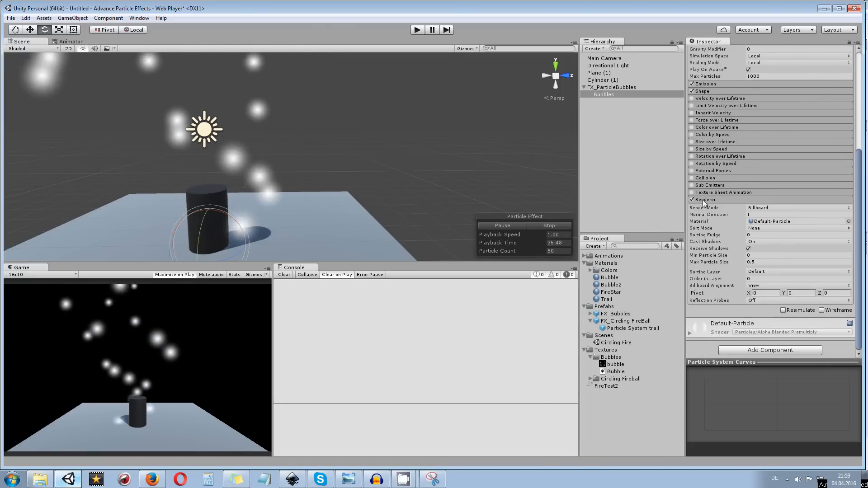
{"action": "left_click", "coordinate": [849, 221]}
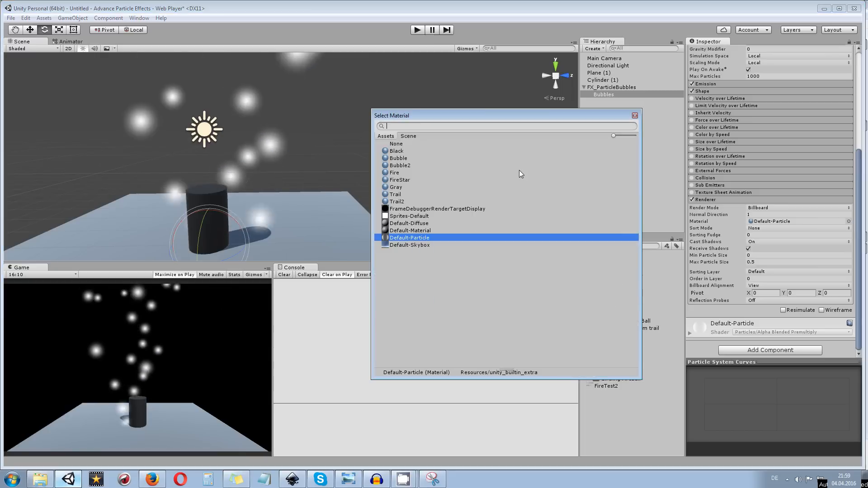
{"action": "left_click", "coordinate": [400, 158]}
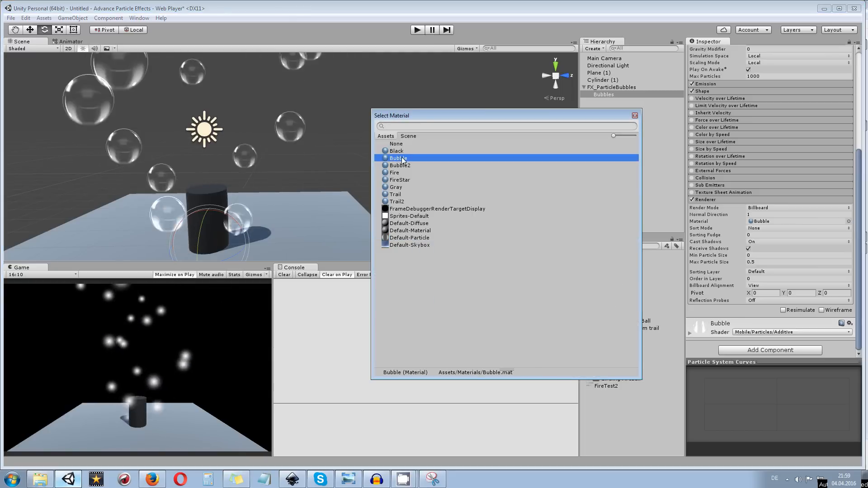
{"action": "left_click", "coordinate": [403, 166]}
{"action": "double_click", "coordinate": [406, 165]}
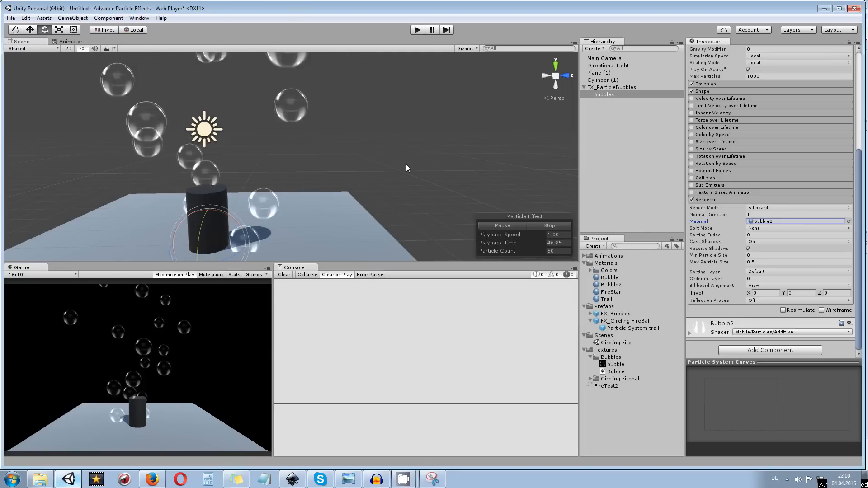
{"action": "left_click", "coordinate": [755, 242]}
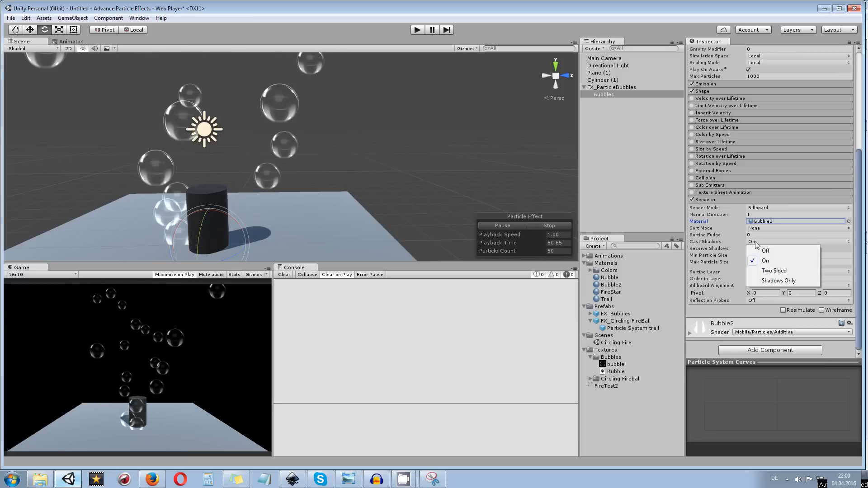
{"action": "left_click", "coordinate": [764, 251]}
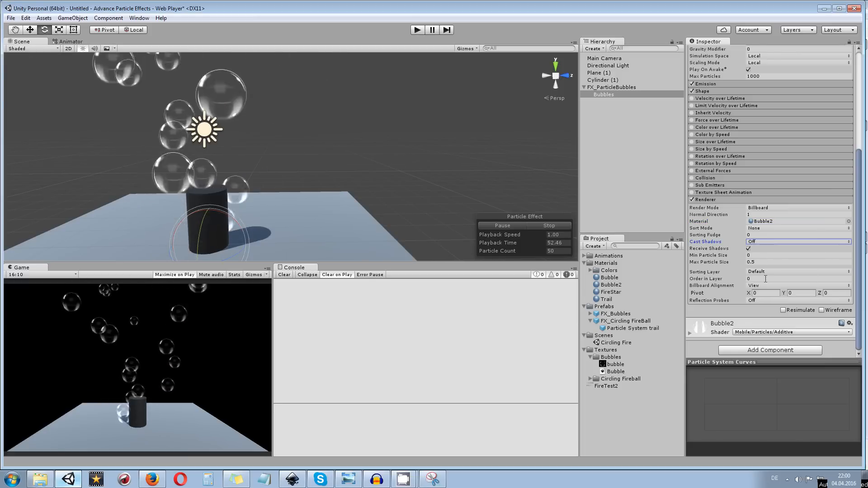
Turn off Receive Shadows for the Bubbles particle system and set its Start Speed to 1
{"action": "left_click", "coordinate": [749, 249]}
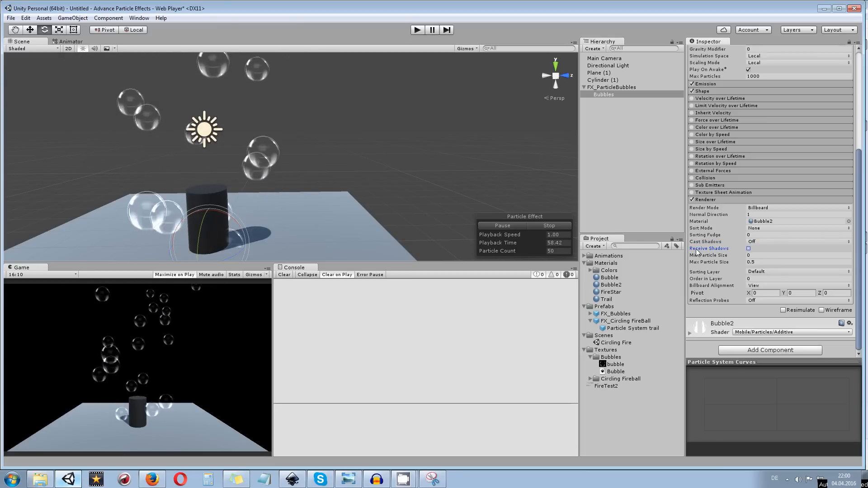
{"action": "scroll", "coordinate": [736, 245], "scroll_direction": "up", "scroll_amount": 2}
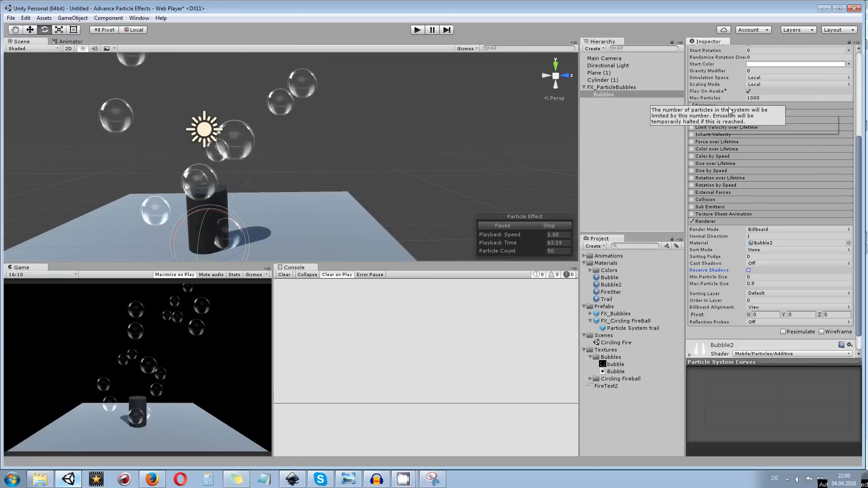
{"action": "scroll", "coordinate": [723, 107], "scroll_direction": "up", "scroll_amount": 5}
{"action": "left_click", "coordinate": [758, 146]}
{"action": "left_click", "coordinate": [754, 138]}
{"action": "type", "text": "1"}
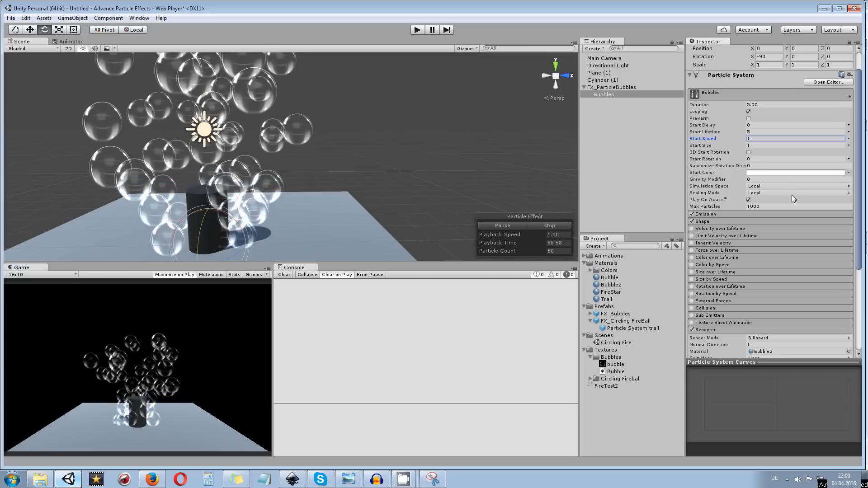
Set the Bubbles particle system's Max Particles to 100 and expand the Emission module's settings
{"action": "left_click", "coordinate": [773, 206]}
{"action": "type", "text": "100"}
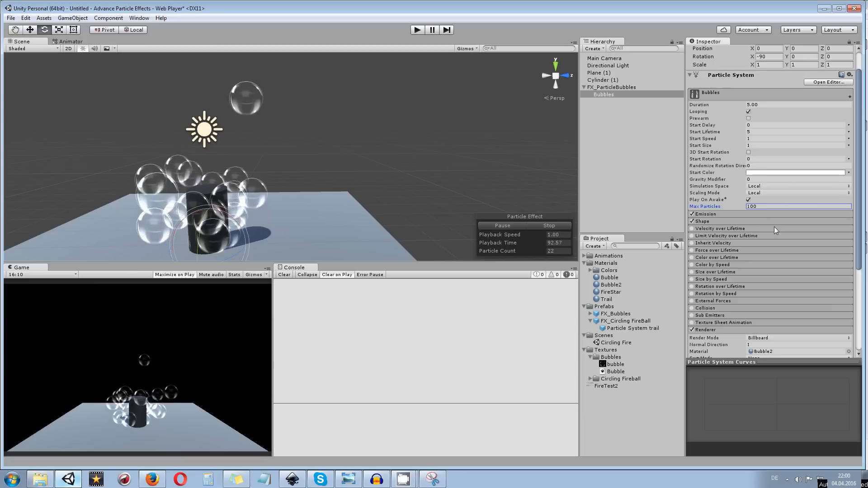
{"action": "left_click", "coordinate": [737, 212]}
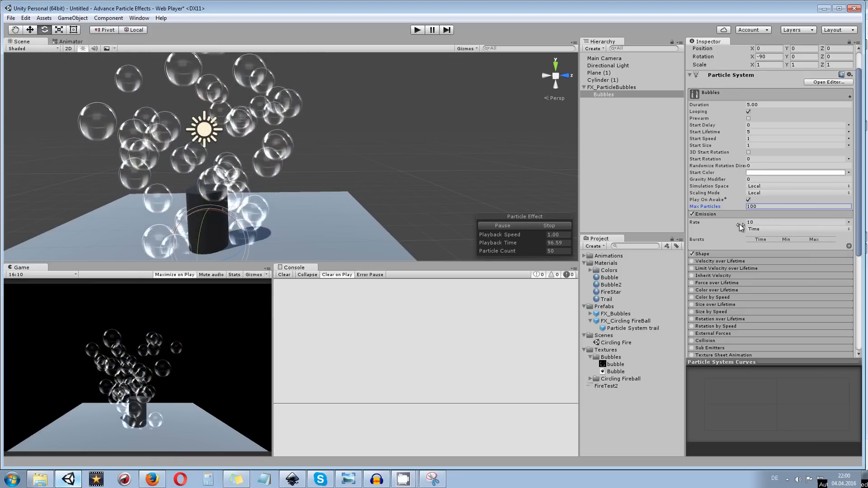
{"action": "scroll", "coordinate": [728, 279], "scroll_direction": "down", "scroll_amount": 3}
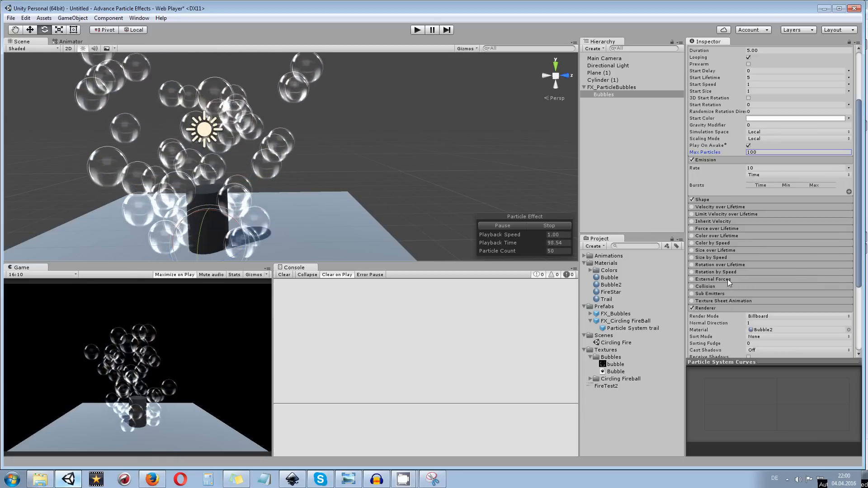
Enable the Velocity over Lifetime module and set its value mode to Curve
{"action": "left_click", "coordinate": [725, 206]}
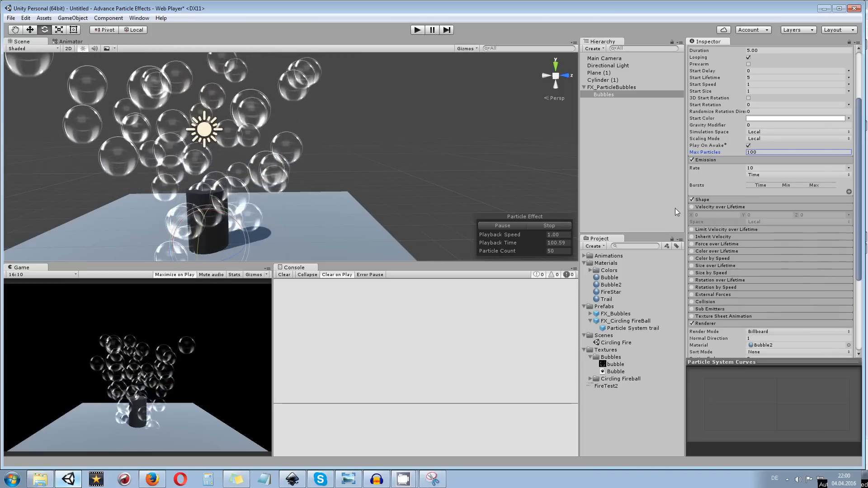
{"action": "left_click", "coordinate": [692, 208]}
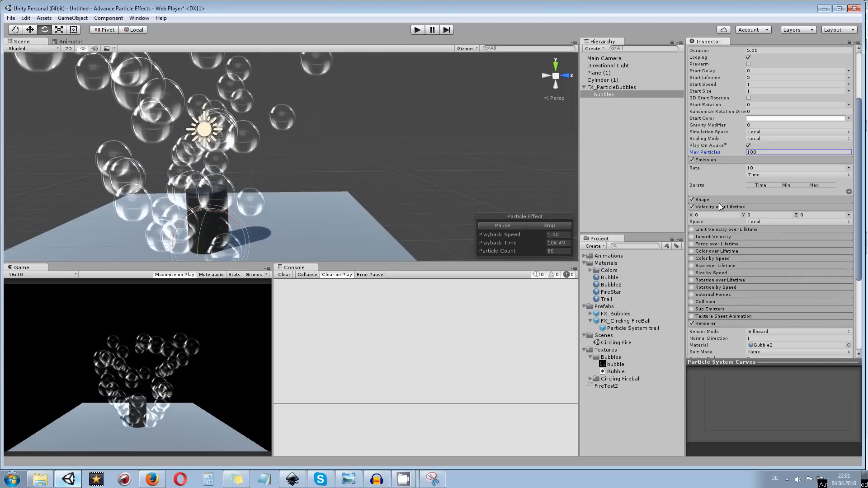
{"action": "left_click", "coordinate": [849, 216]}
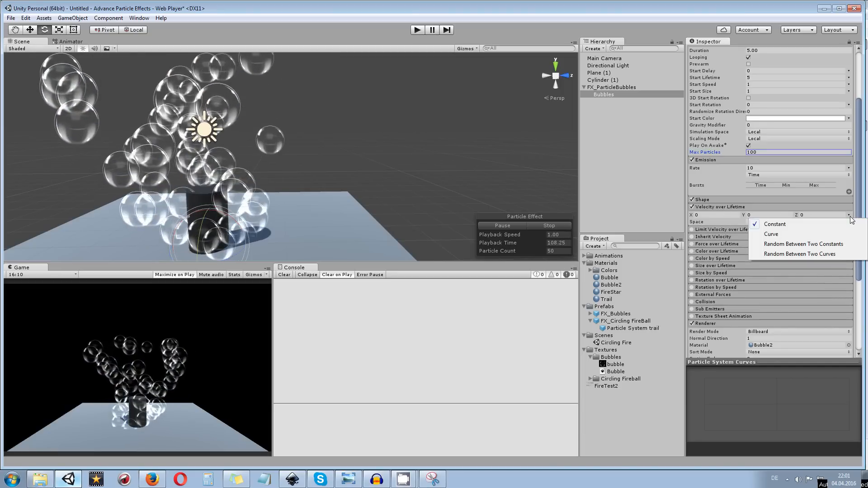
{"action": "left_click", "coordinate": [777, 234]}
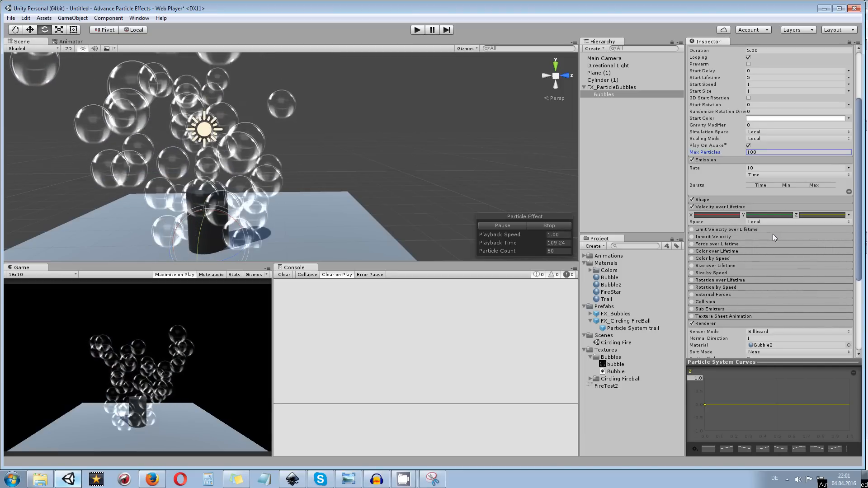
Show the X velocity curve and detach the Particle System Curves editor into a large floating window
{"action": "left_click", "coordinate": [729, 216]}
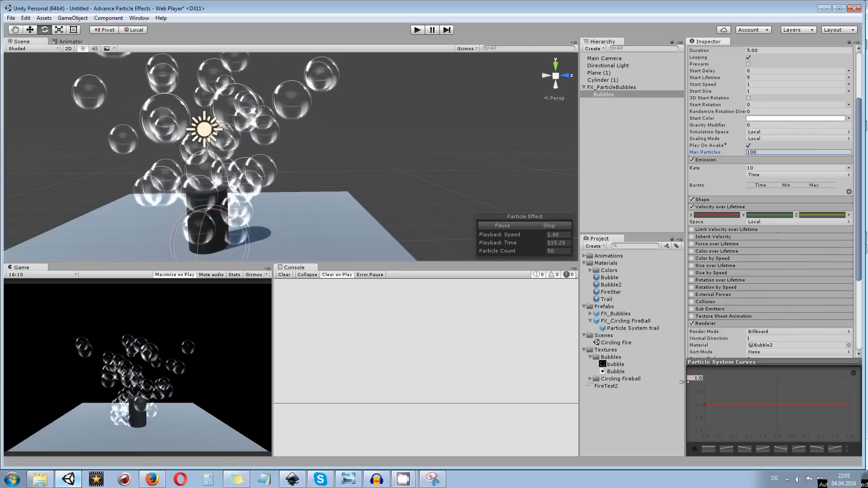
{"action": "right_click", "coordinate": [741, 362]}
{"action": "left_click_drag", "start_coordinate": [343, 9], "coordinate": [488, 44]}
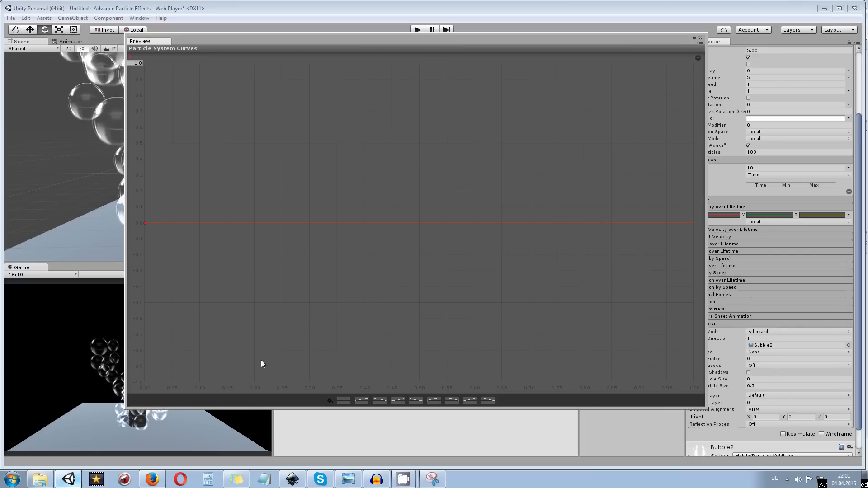
Add a key to the X velocity curve at time 0.2 with a value of -1
{"action": "right_click", "coordinate": [254, 223]}
{"action": "left_click", "coordinate": [266, 228]}
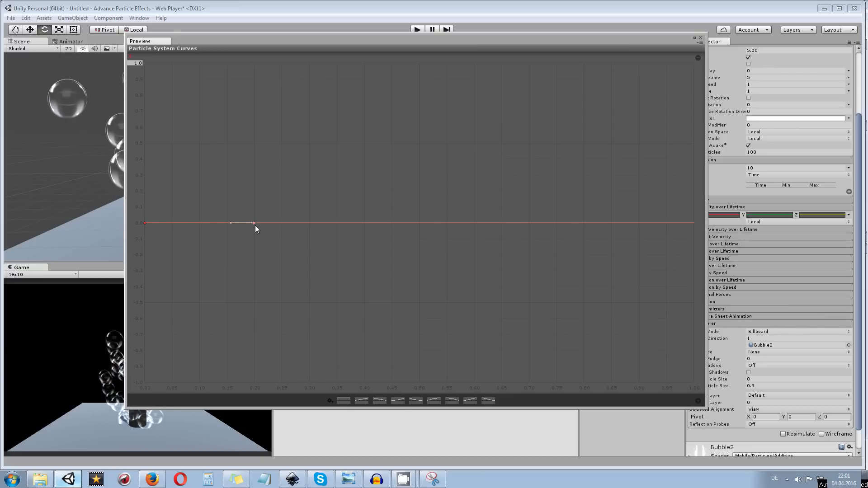
{"action": "right_click", "coordinate": [253, 223]}
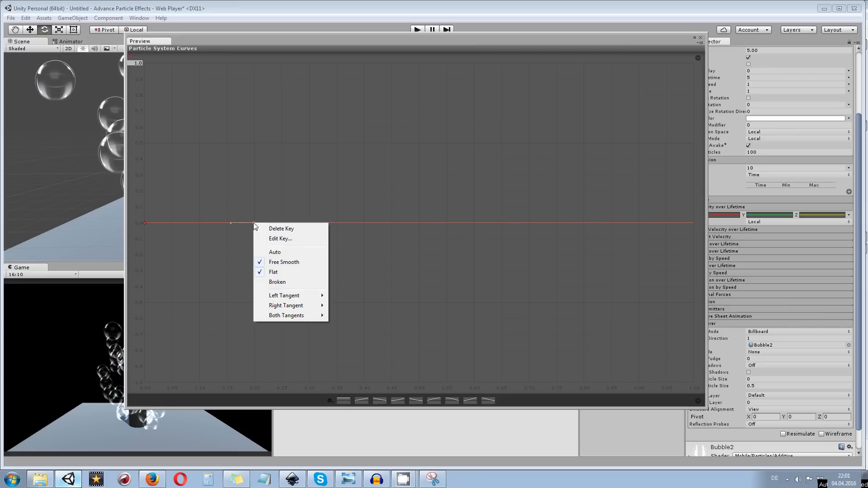
{"action": "left_click", "coordinate": [287, 239]}
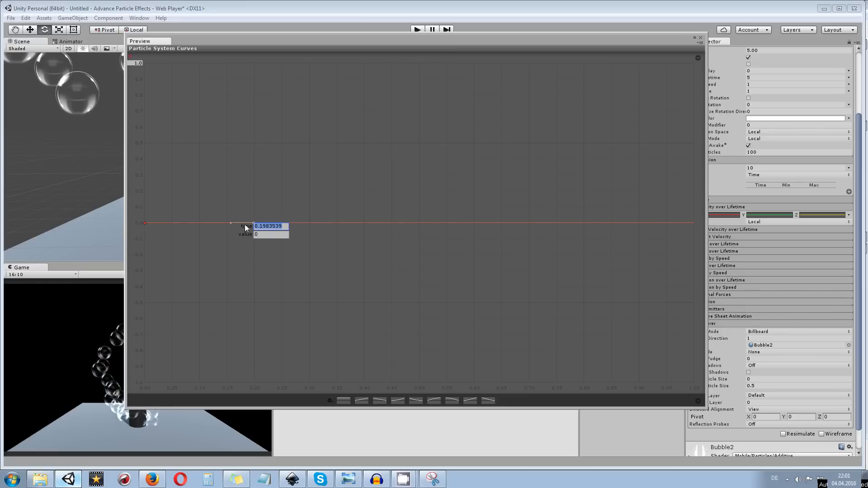
{"action": "type", "text": "0.2"}
{"action": "key", "text": "Return"}
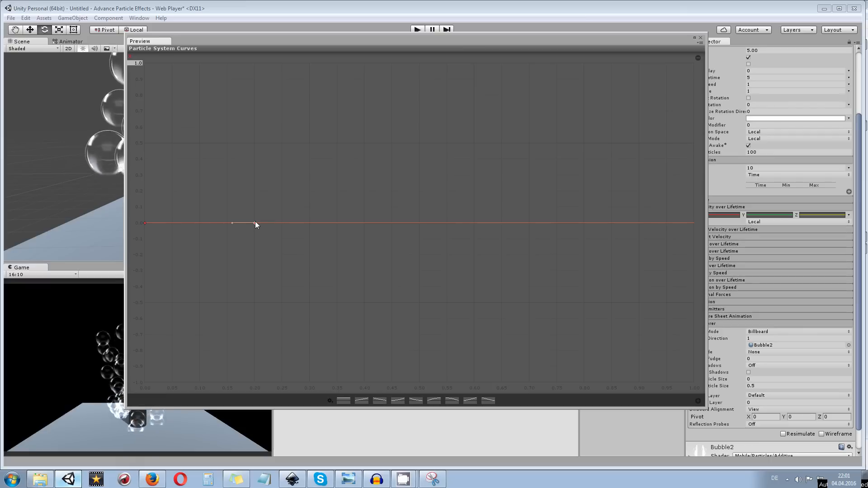
{"action": "right_click", "coordinate": [255, 223]}
{"action": "left_click", "coordinate": [279, 238]}
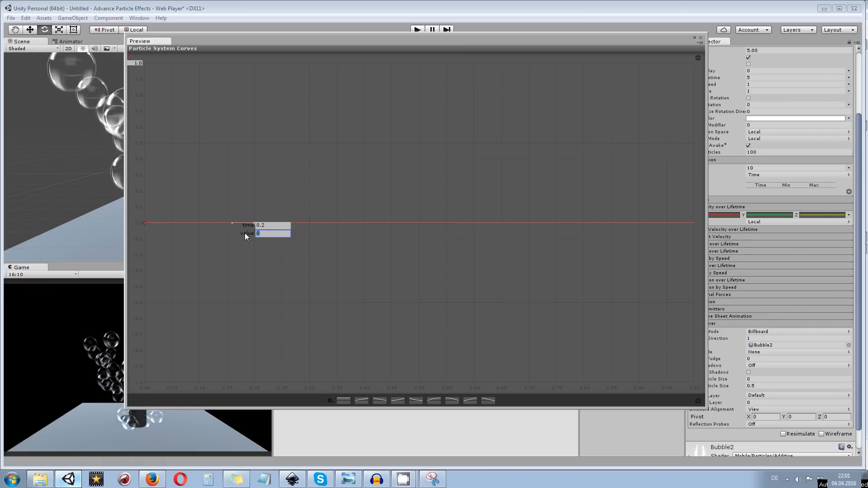
{"action": "type", "text": "-1"}
{"action": "key", "text": "Return"}
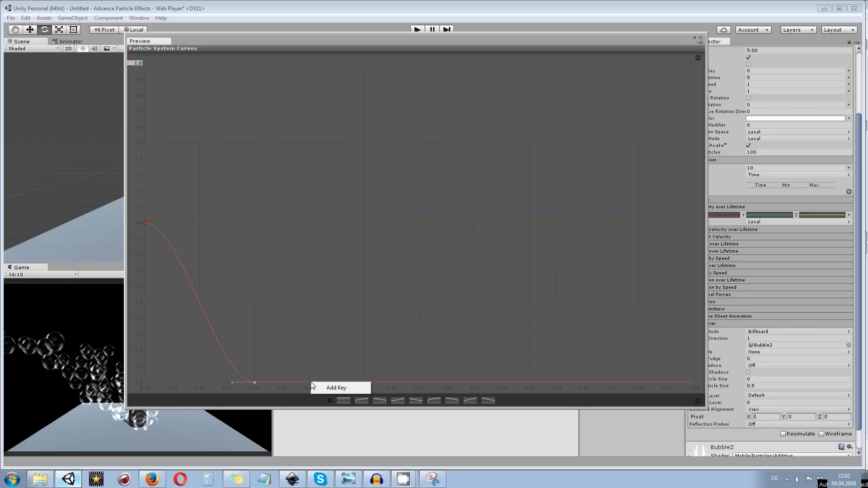
Add a key to the X velocity curve at time 0.1 and raise it to a value of 1
{"action": "left_click", "coordinate": [356, 388]}
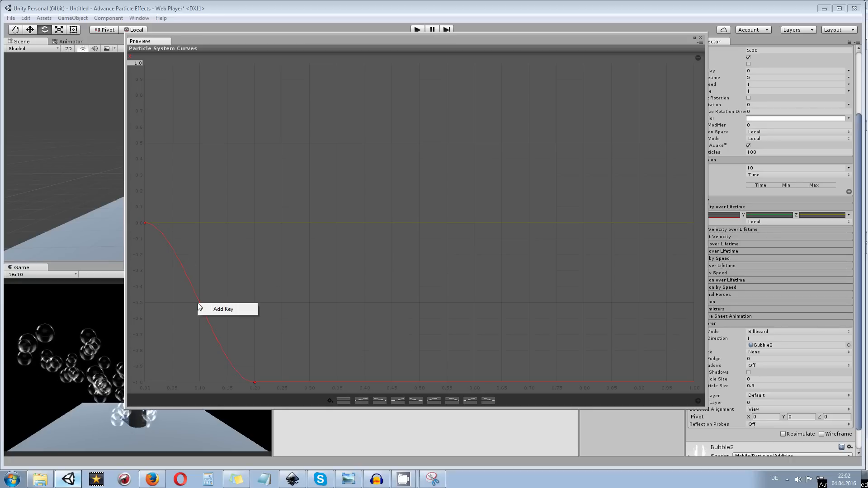
{"action": "left_click_drag", "start_coordinate": [199, 302], "coordinate": [200, 62]}
{"action": "key", "text": "Return"}
{"action": "type", "text": "0.1"}
{"action": "key", "text": "Return"}
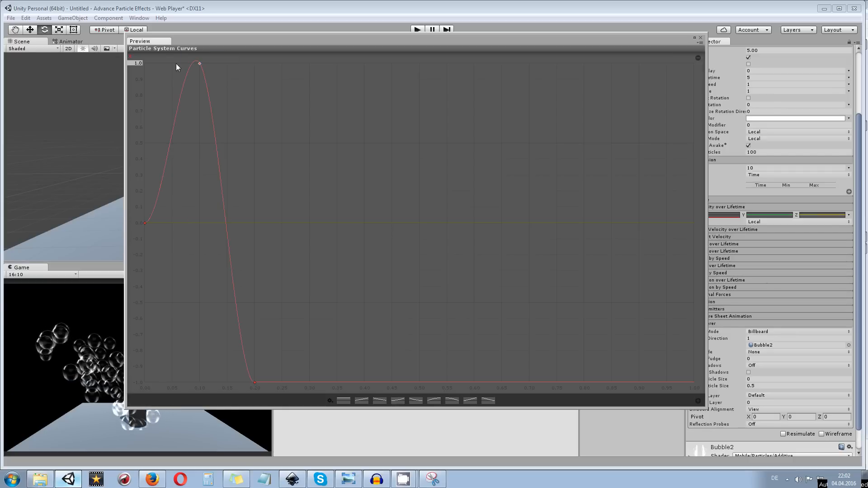
Set the key at time 0.1 to Free Smooth and level its tangent to form a rounded peak
{"action": "right_click", "coordinate": [200, 63]}
{"action": "left_click", "coordinate": [239, 103]}
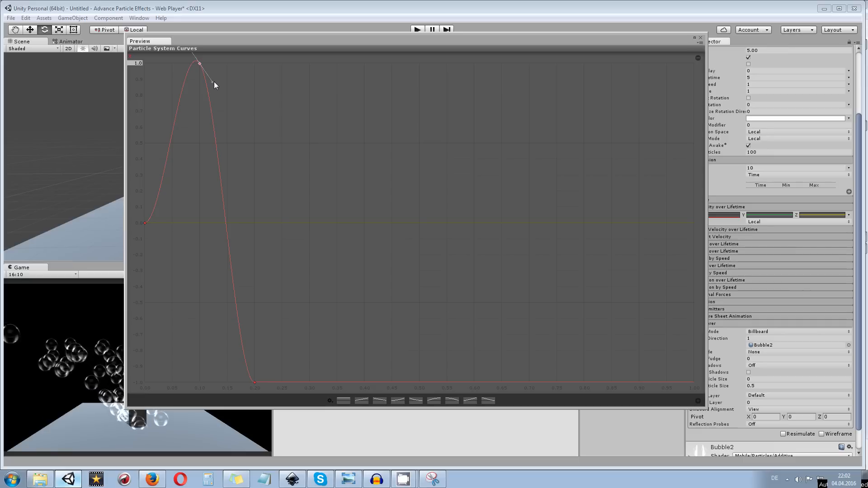
{"action": "left_click_drag", "start_coordinate": [213, 82], "coordinate": [221, 63]}
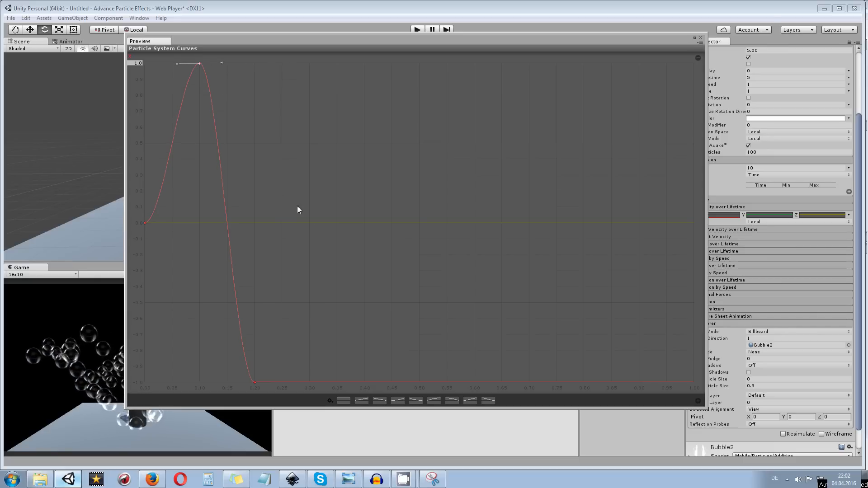
Set the time of the curve's lowest key, valued -1, to exactly 0.2
{"action": "right_click", "coordinate": [256, 381]}
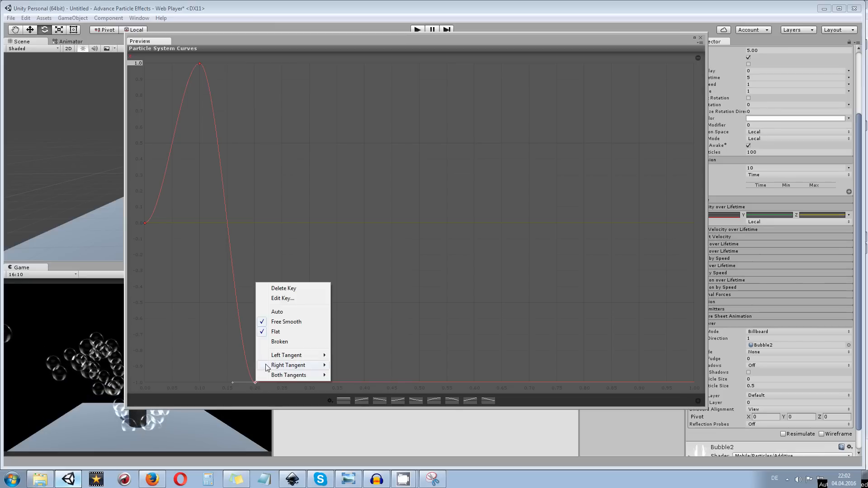
{"action": "left_click", "coordinate": [294, 299]}
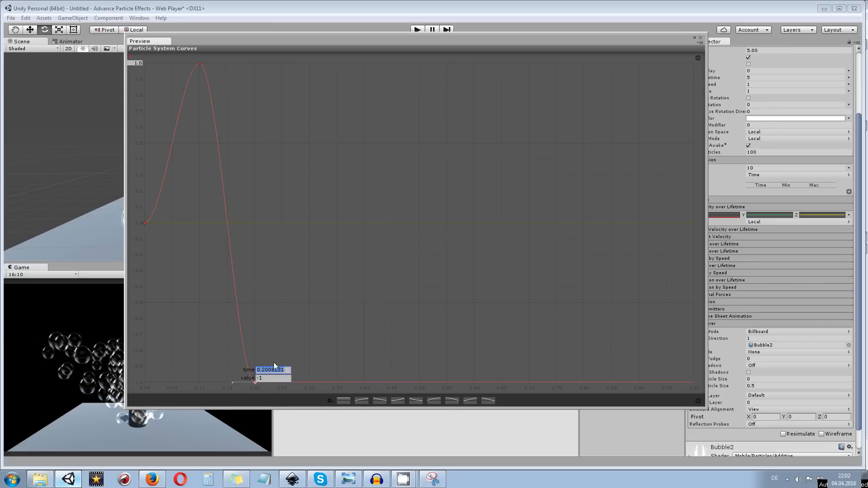
{"action": "type", "text": "0.2"}
{"action": "key", "text": "Return"}
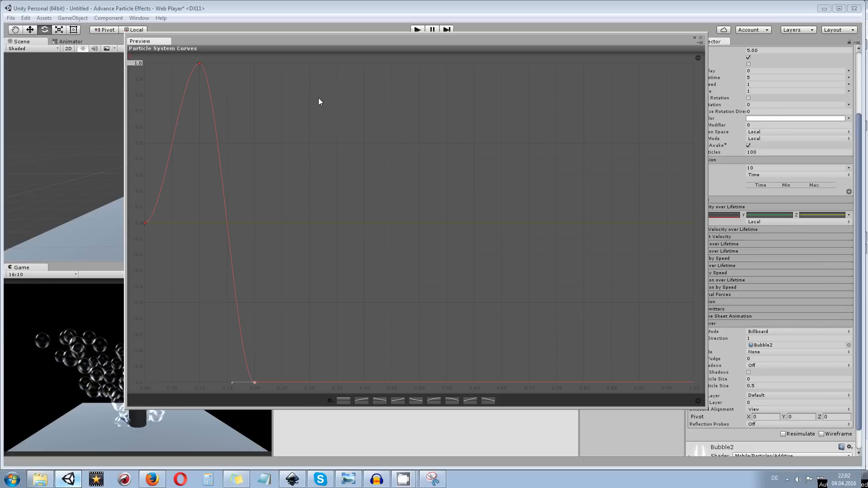
Add a key to the X velocity curve at time 0.3 with a value of 1
{"action": "right_click", "coordinate": [310, 383]}
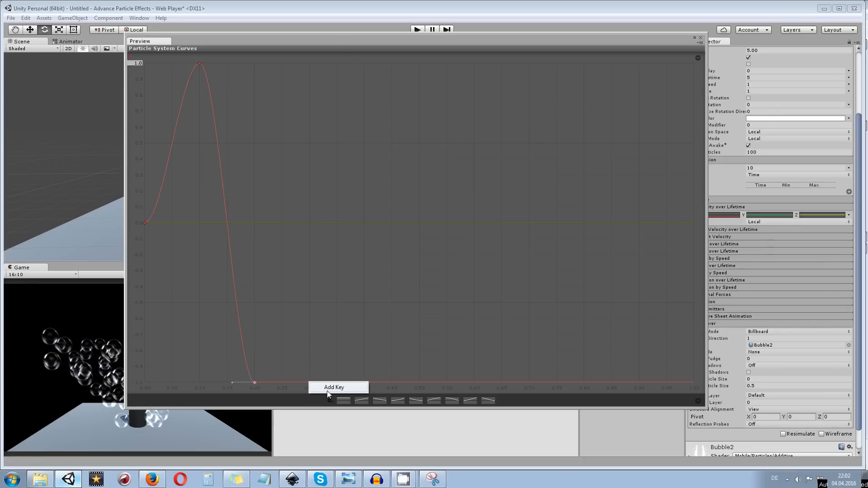
{"action": "left_click", "coordinate": [327, 391]}
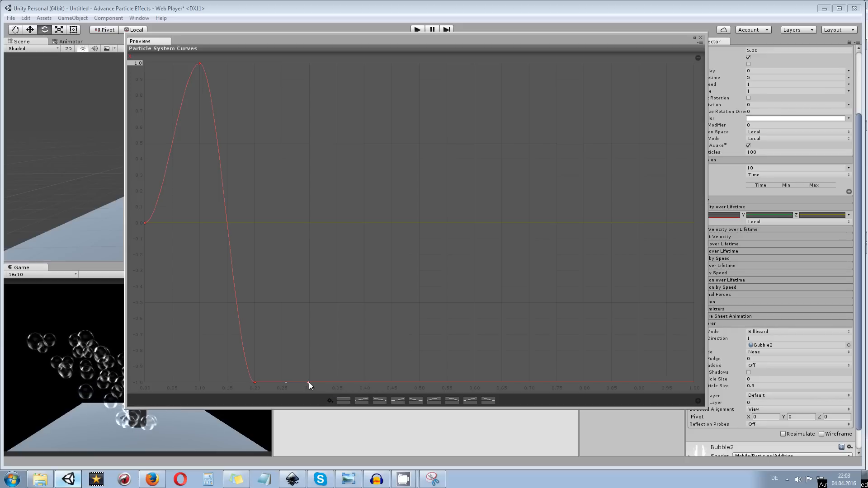
{"action": "right_click", "coordinate": [308, 381]}
{"action": "left_click", "coordinate": [334, 296]}
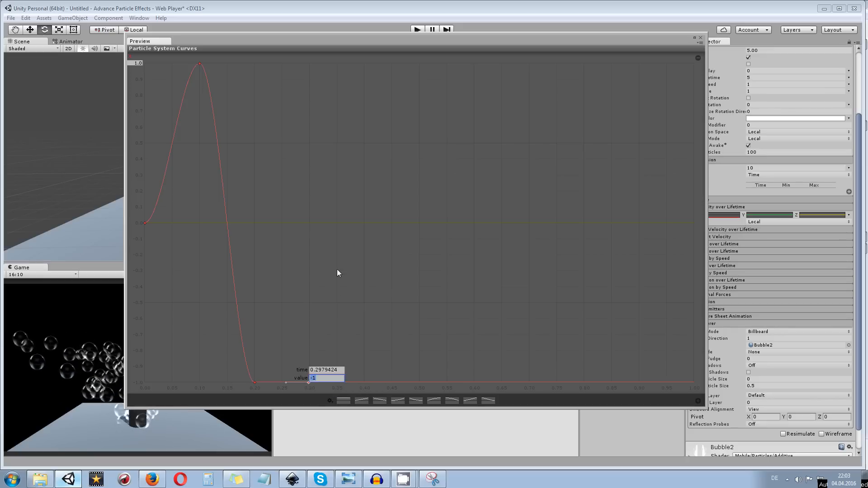
{"action": "type", "text": "1"}
{"action": "left_click", "coordinate": [340, 369]}
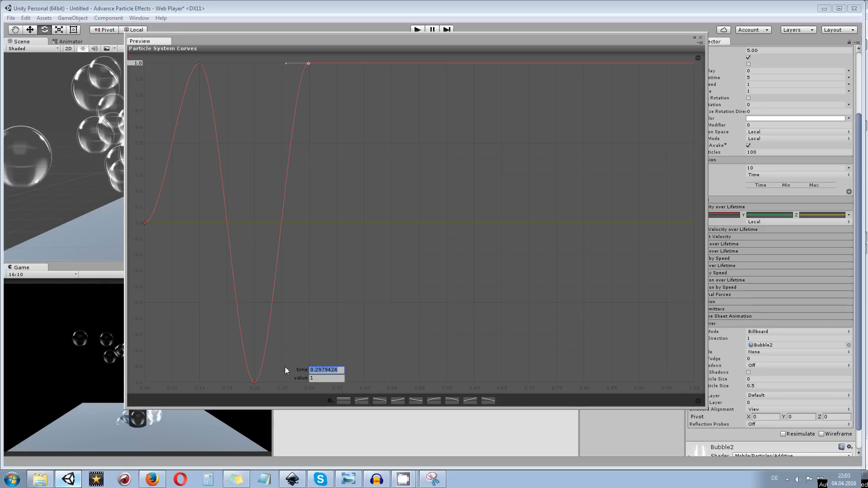
{"action": "type", "text": "0,3"}
{"action": "key", "text": "Return"}
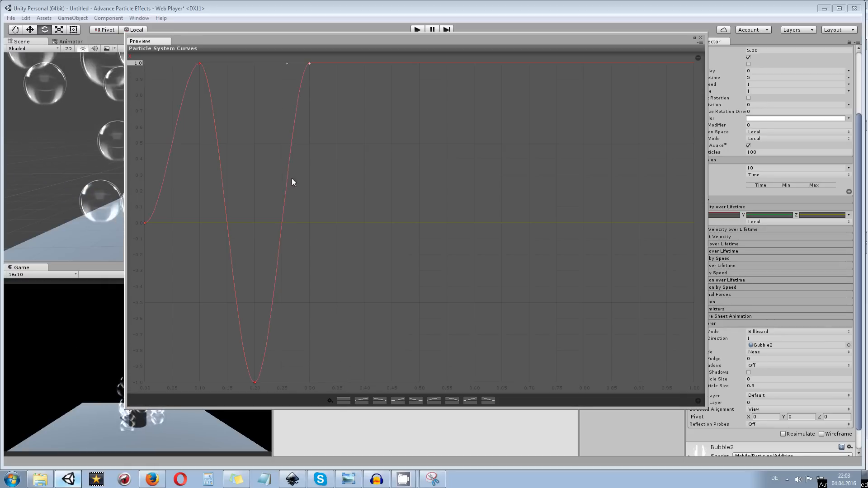
Continue the X velocity wave with keys every 0.1 from time 0.4 to 0.9, alternating between values -1 and 1
{"action": "right_click", "coordinate": [365, 63]}
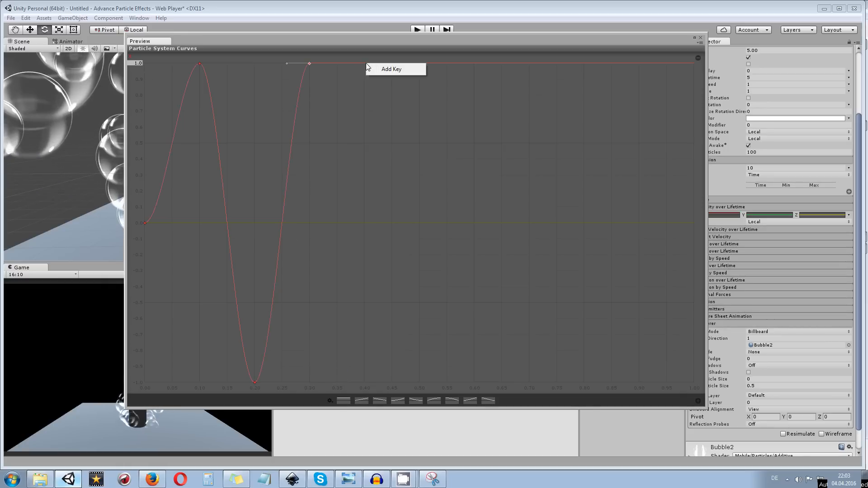
{"action": "left_click", "coordinate": [378, 68]}
{"action": "right_click", "coordinate": [366, 63]}
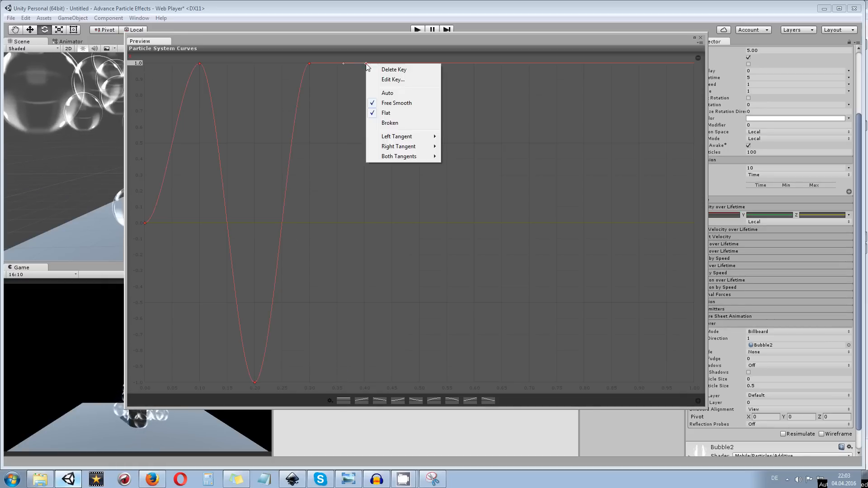
{"action": "left_click", "coordinate": [388, 79]}
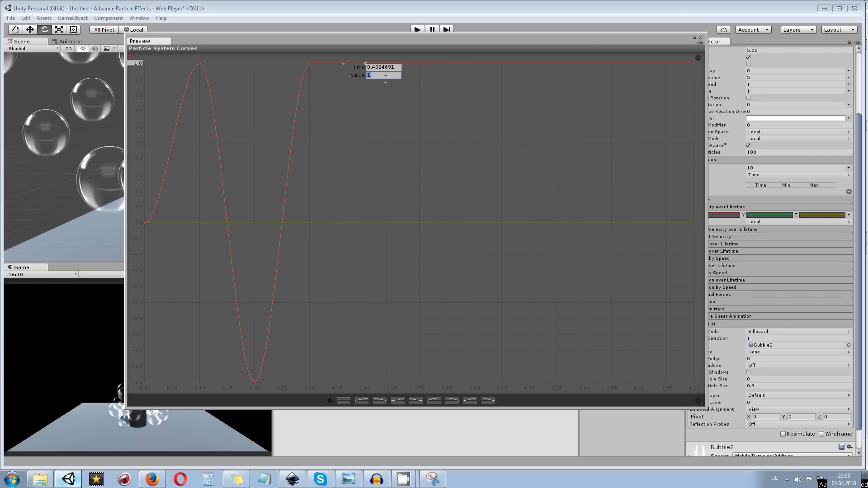
{"action": "type", "text": "-1"}
{"action": "left_click_drag", "start_coordinate": [396, 68], "coordinate": [346, 61]}
{"action": "key", "text": "ctrl+z"}
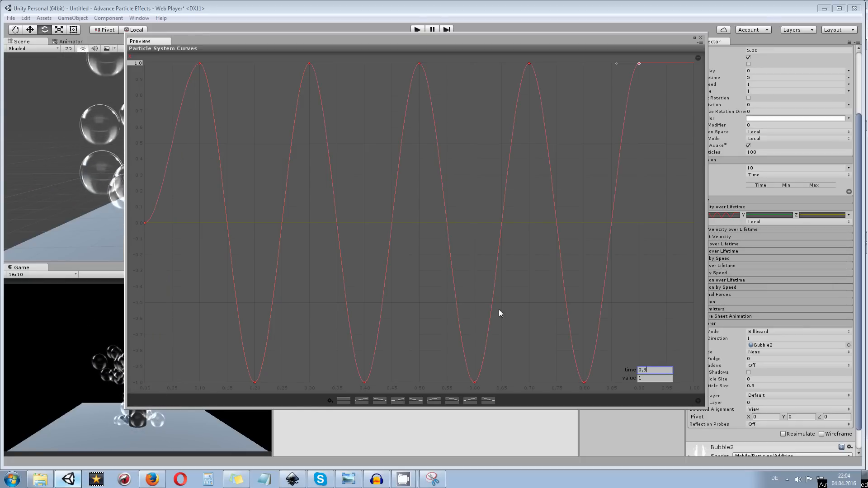
Add the final key to the X velocity curve at time 1 with a value of 0
{"action": "right_click", "coordinate": [688, 67]}
{"action": "left_click", "coordinate": [696, 72]}
{"action": "right_click", "coordinate": [684, 64]}
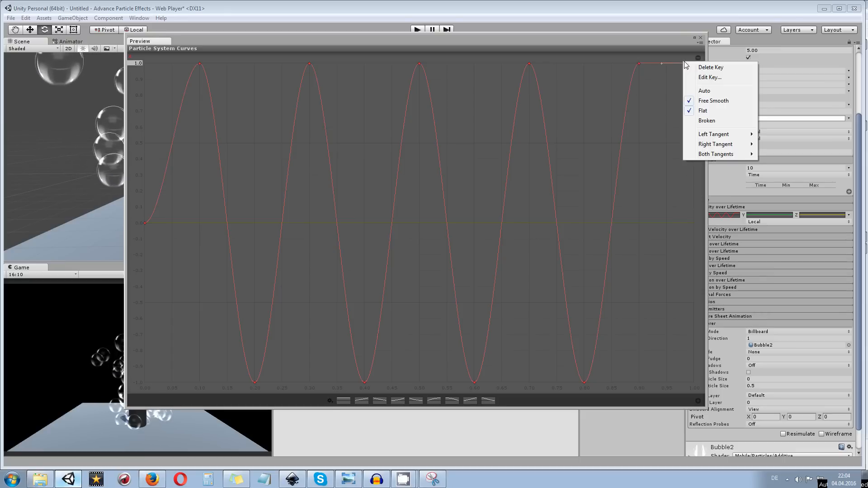
{"action": "left_click", "coordinate": [705, 77]}
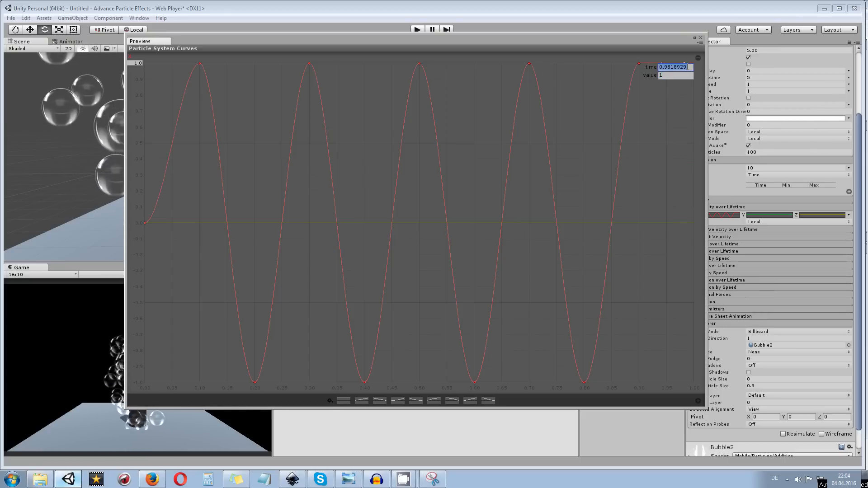
{"action": "type", "text": "1"}
{"action": "key", "text": "Return"}
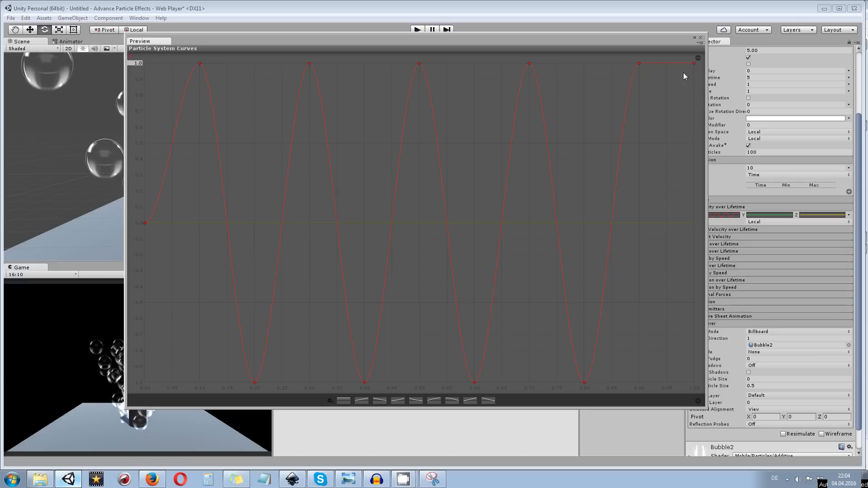
{"action": "right_click", "coordinate": [694, 64]}
{"action": "left_click", "coordinate": [721, 81]}
{"action": "key", "text": "Tab"}
{"action": "type", "text": "0"}
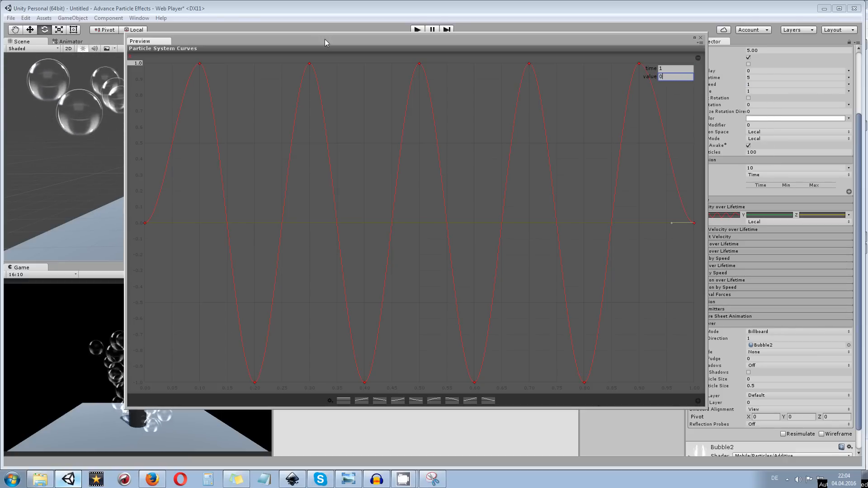
{"action": "left_click", "coordinate": [639, 63]}
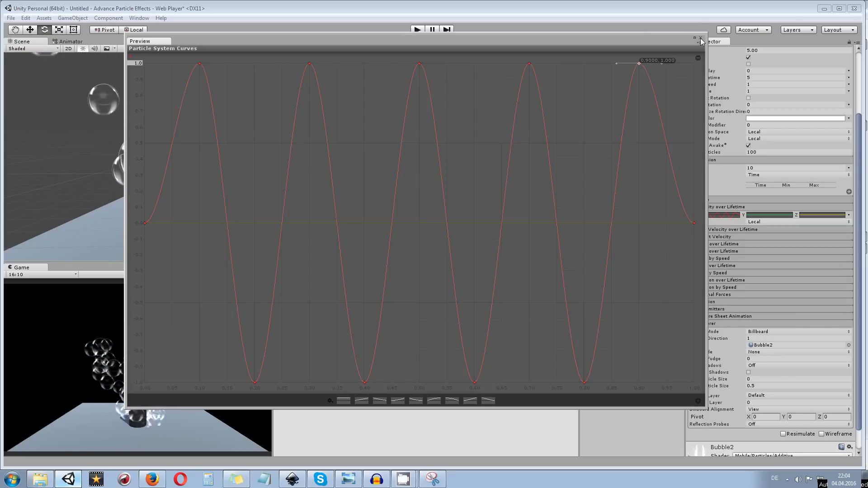
Save the finished X velocity wave as a new curve preset and close the enlarged curve preview
{"action": "left_click", "coordinate": [330, 401]}
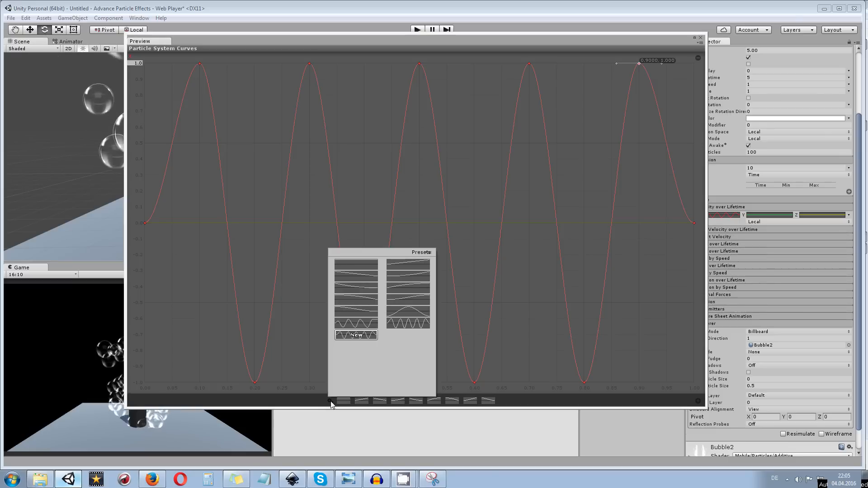
{"action": "left_click", "coordinate": [357, 335]}
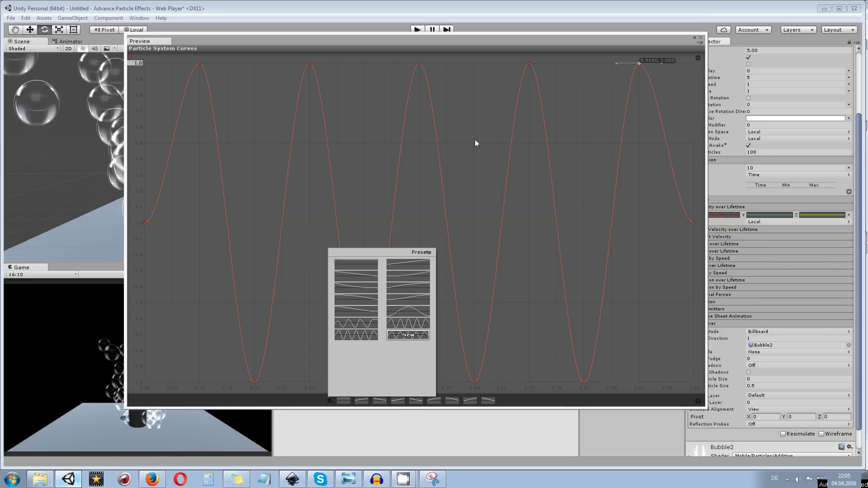
{"action": "left_click", "coordinate": [700, 43]}
{"action": "left_click", "coordinate": [700, 38]}
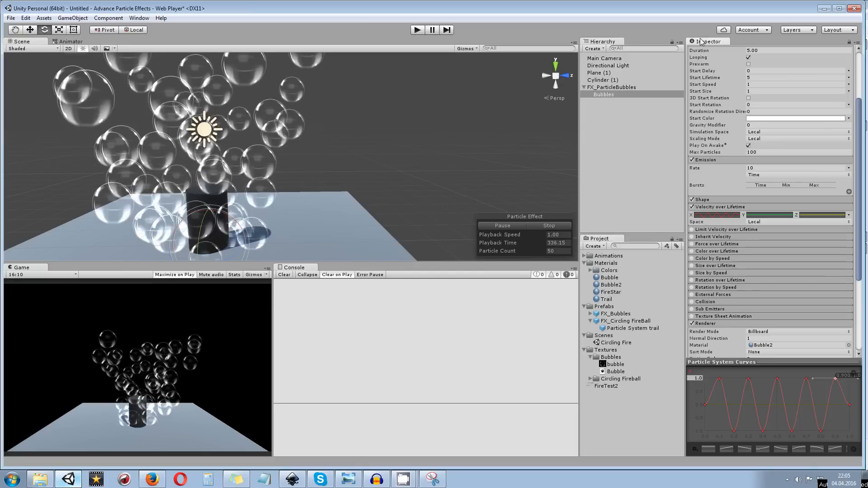
Examine the bubbles' swaying motion in the Scene view from several sides
{"action": "scroll", "coordinate": [269, 207], "scroll_direction": "down", "scroll_amount": 6}
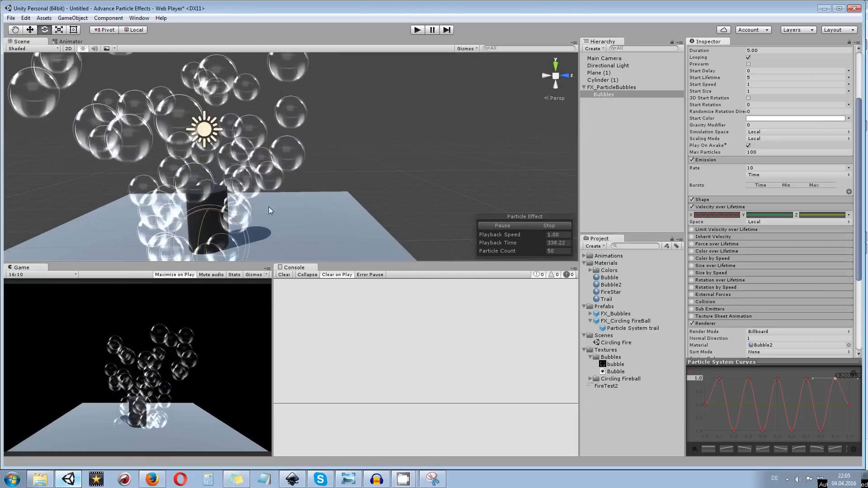
{"action": "scroll", "coordinate": [277, 180], "scroll_direction": "down", "scroll_amount": 1}
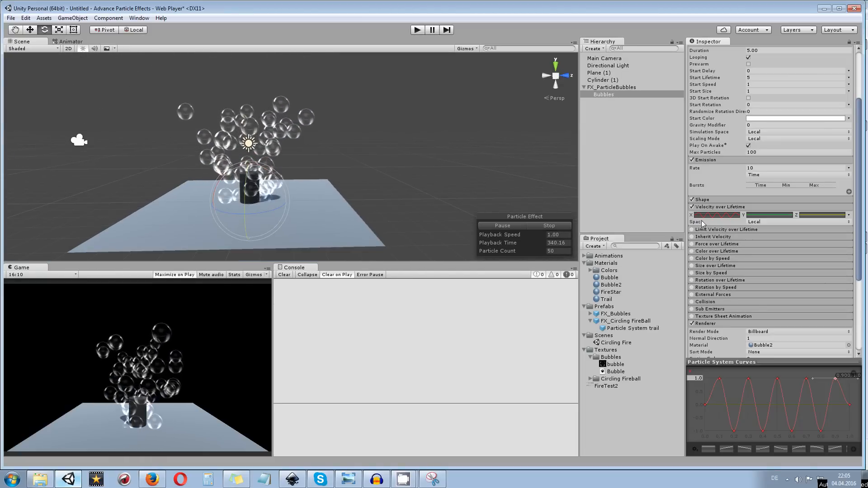
{"action": "left_click_drag", "start_coordinate": [358, 142], "coordinate": [183, 148]}
{"action": "left_click_drag", "start_coordinate": [425, 145], "coordinate": [293, 164]}
{"action": "left_click_drag", "start_coordinate": [225, 165], "coordinate": [377, 171], "text": "alt"}
{"action": "key", "text": "ctrl+z"}
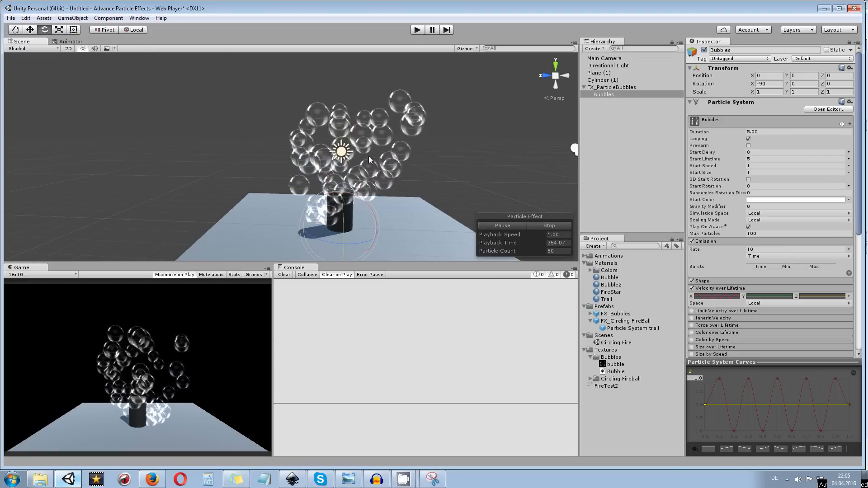
{"action": "mouse_move", "coordinate": [444, 175]}
{"action": "left_mouse_down"}
{"action": "mouse_move", "coordinate": [432, 178]}
{"action": "mouse_move", "coordinate": [435, 170]}
{"action": "left_mouse_up"}
{"action": "left_click", "coordinate": [403, 138]}
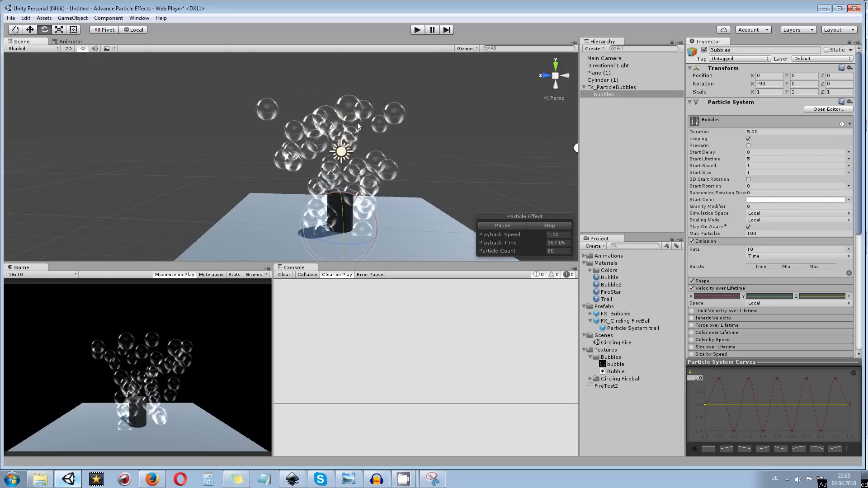
Apply the saved wave preset to the Y curve of Velocity over Lifetime
{"action": "left_click", "coordinate": [770, 297]}
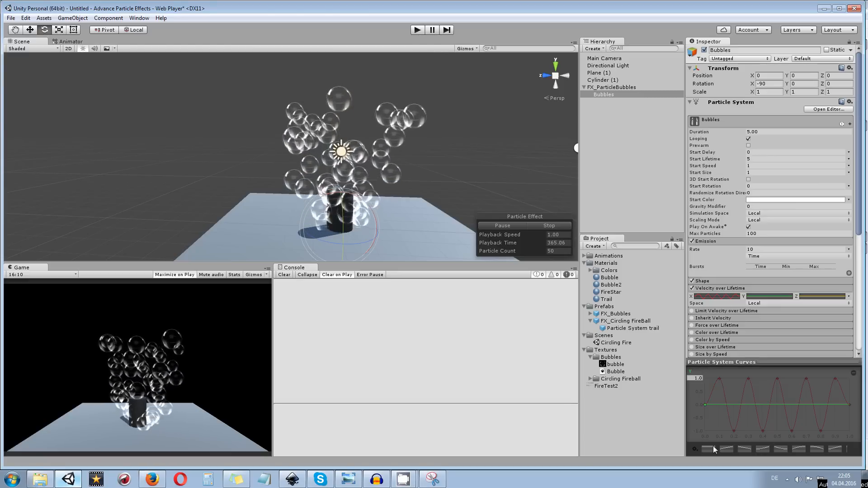
{"action": "left_click", "coordinate": [696, 449]}
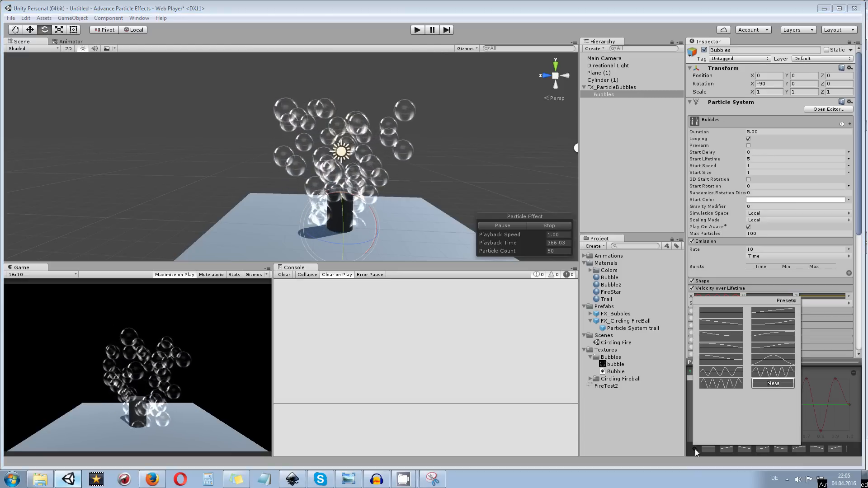
{"action": "left_click", "coordinate": [722, 385]}
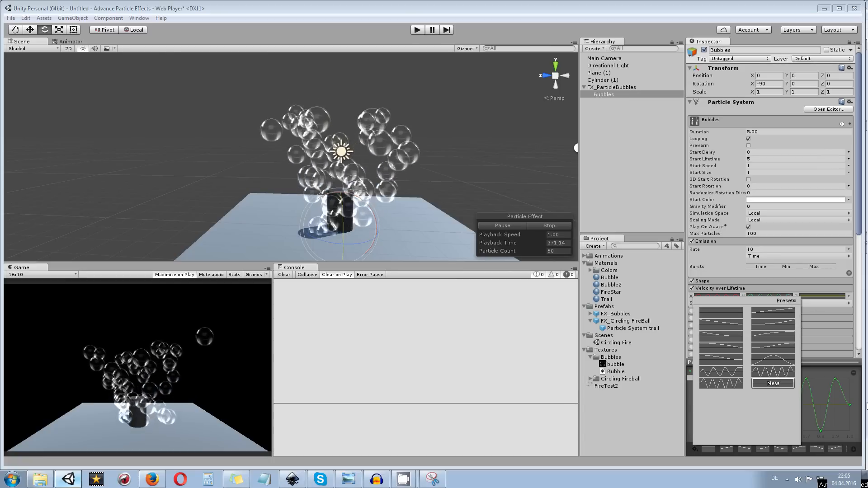
{"action": "left_click", "coordinate": [519, 134]}
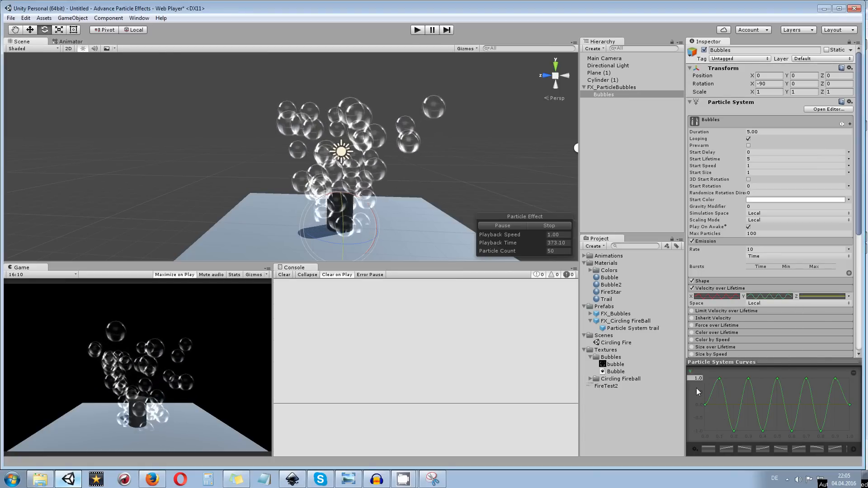
Inspect the combined X and Y sway of the bubbles from the side and from above
{"action": "scroll", "coordinate": [425, 156], "scroll_direction": "down", "scroll_amount": 5}
{"action": "left_click_drag", "start_coordinate": [429, 152], "coordinate": [262, 177]}
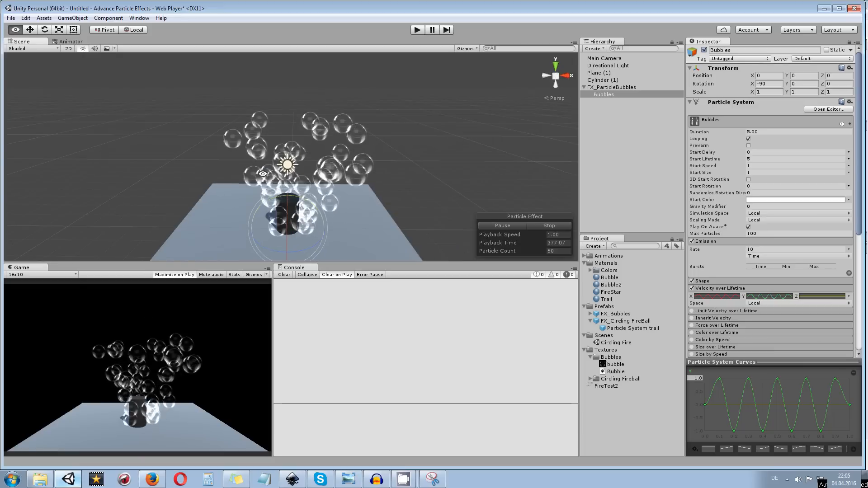
{"action": "left_click_drag", "start_coordinate": [441, 178], "coordinate": [272, 211]}
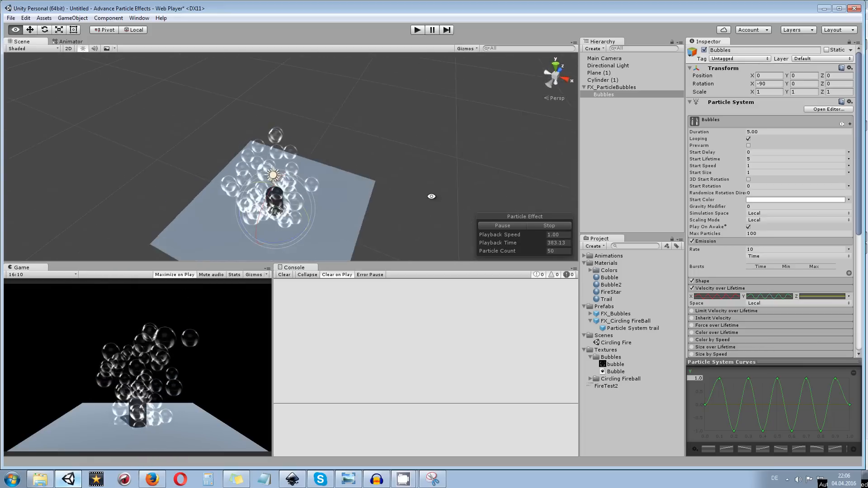
{"action": "left_click_drag", "start_coordinate": [431, 194], "coordinate": [494, 111]}
{"action": "left_click_drag", "start_coordinate": [460, 151], "coordinate": [438, 150]}
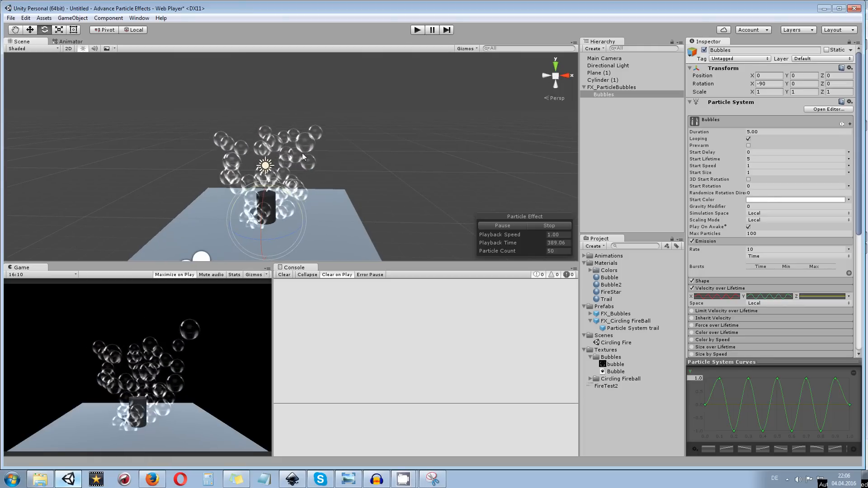
Try a maximum of 3 for the Velocity over Lifetime curve scale
{"action": "left_click", "coordinate": [764, 159]}
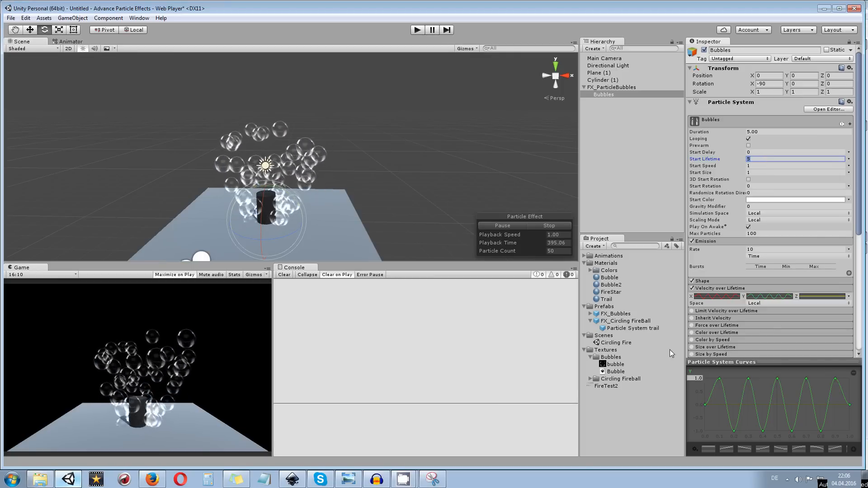
{"action": "left_click", "coordinate": [691, 377]}
{"action": "left_click_drag", "start_coordinate": [692, 377], "coordinate": [709, 382]}
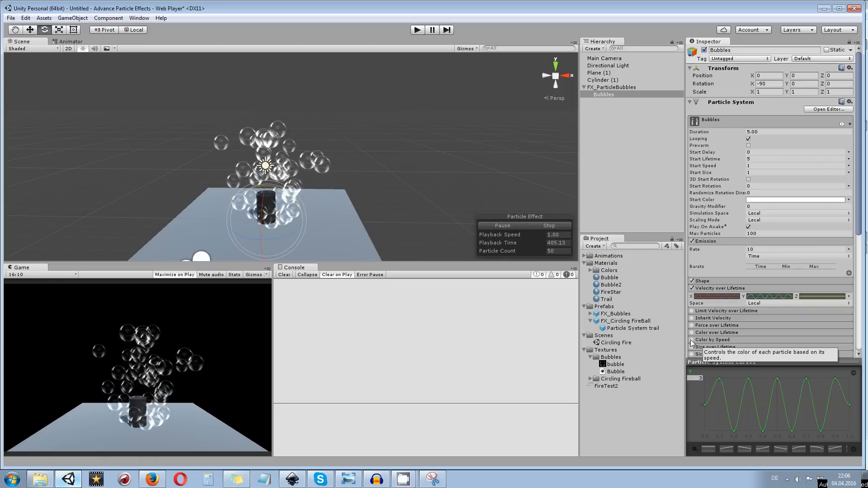
Enable the Size over Lifetime module of the Bubbles system and bring up its size curve for editing
{"action": "left_click_drag", "start_coordinate": [462, 185], "coordinate": [263, 141]}
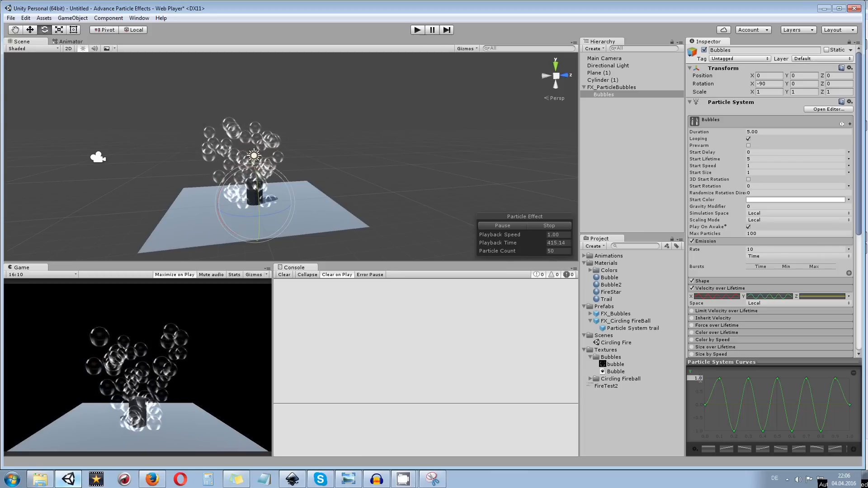
{"action": "left_click_drag", "start_coordinate": [255, 156], "coordinate": [409, 175]}
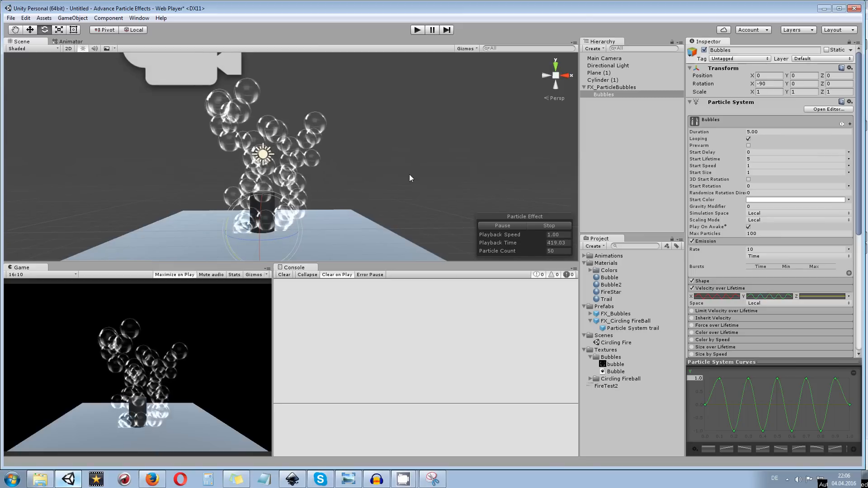
{"action": "left_click", "coordinate": [775, 172]}
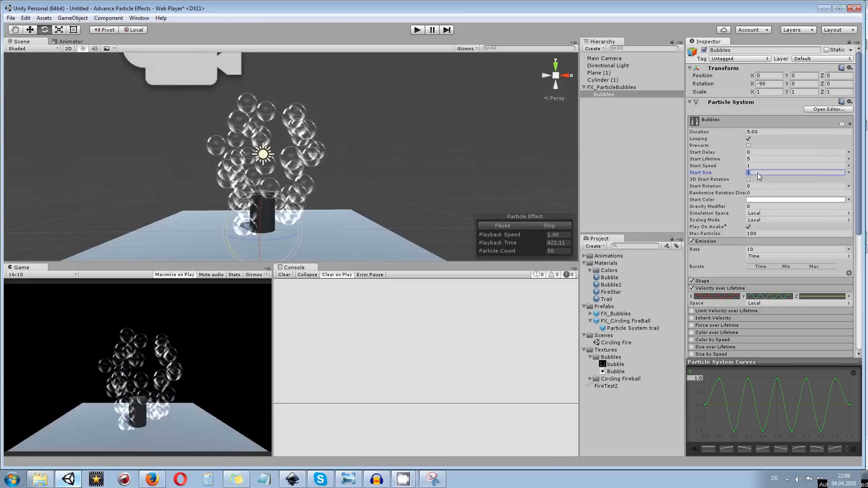
{"action": "scroll", "coordinate": [751, 224], "scroll_direction": "down", "scroll_amount": 5}
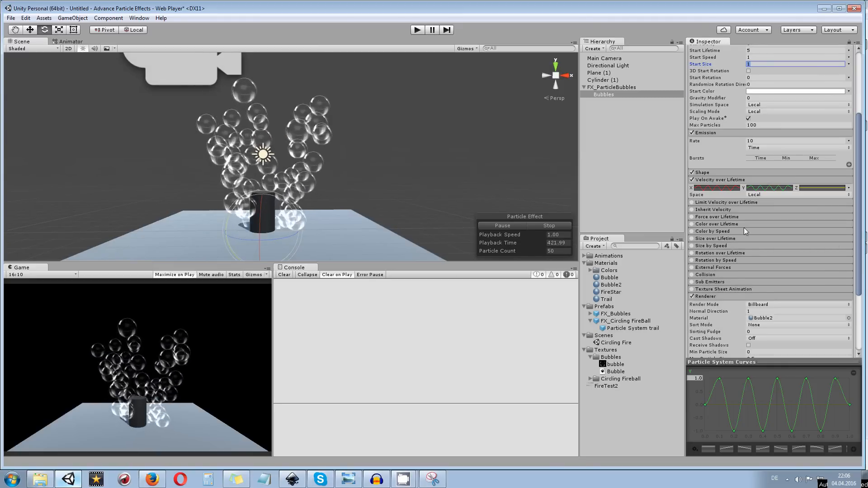
{"action": "left_click", "coordinate": [691, 239]}
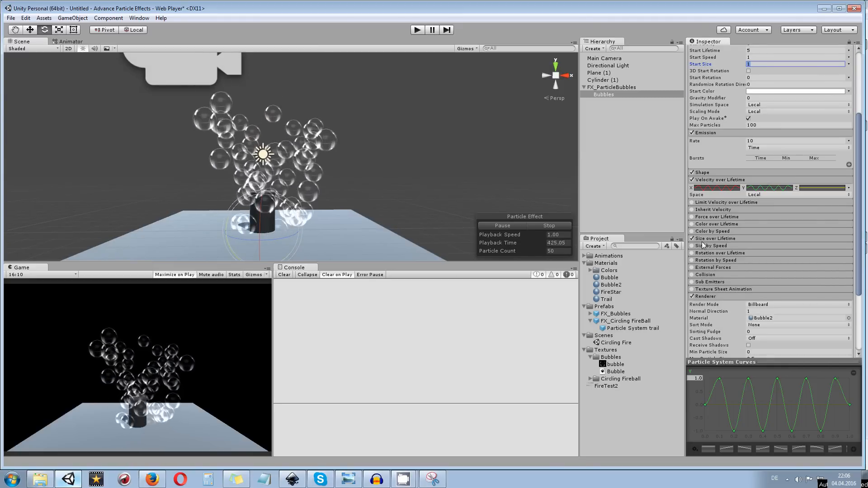
{"action": "left_click", "coordinate": [719, 239]}
{"action": "left_click", "coordinate": [761, 246]}
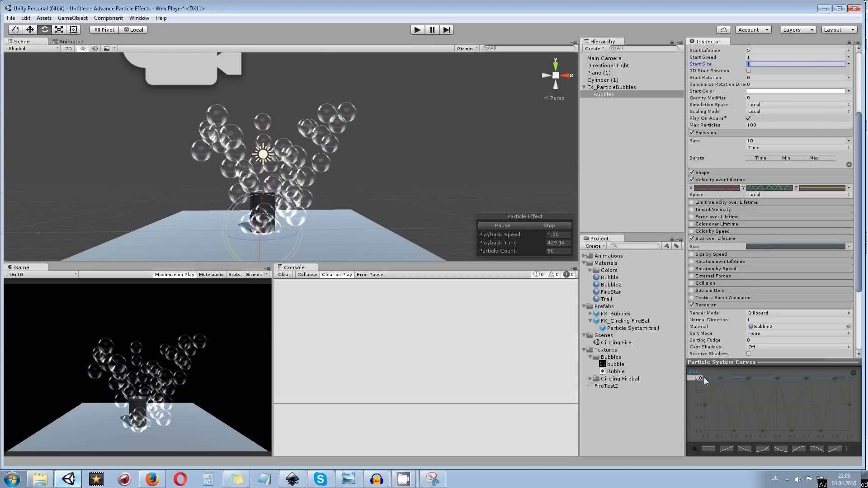
Lower the size curve's starting key at time 0 to a value of 0.2 so the bubbles grow as they rise
{"action": "left_click_drag", "start_coordinate": [705, 379], "coordinate": [704, 401]}
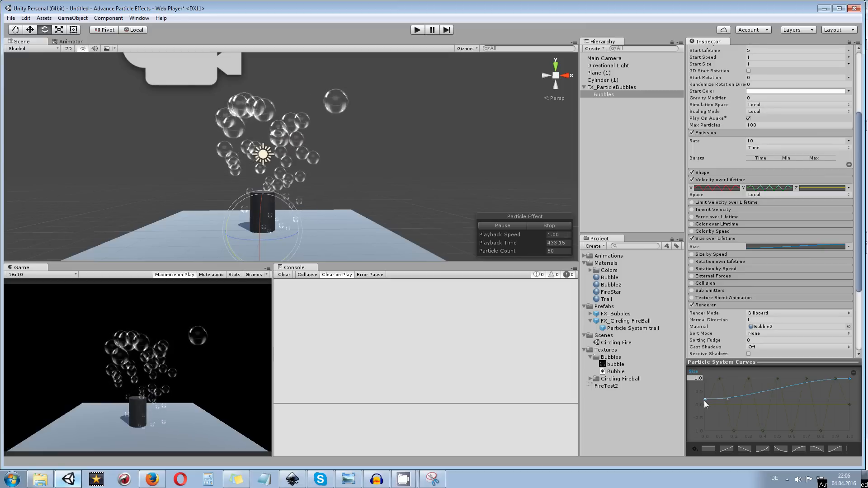
{"action": "right_click", "coordinate": [703, 401]}
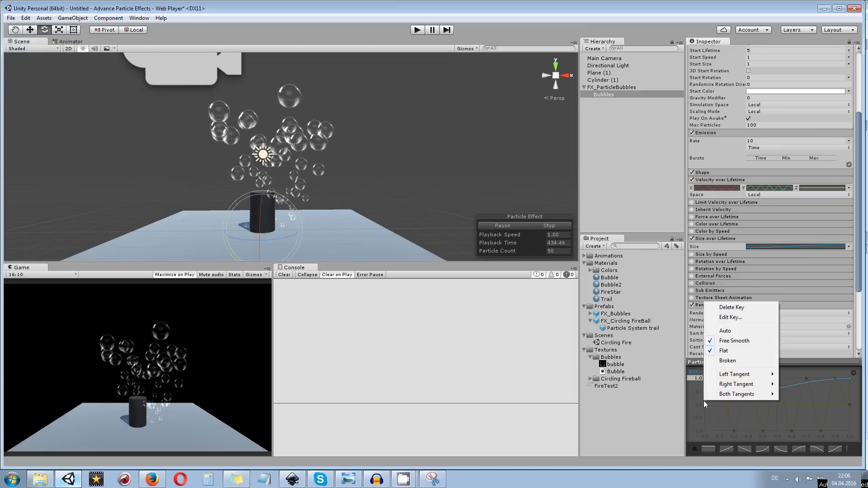
{"action": "left_click", "coordinate": [735, 320]}
{"action": "type", "text": "0.2"}
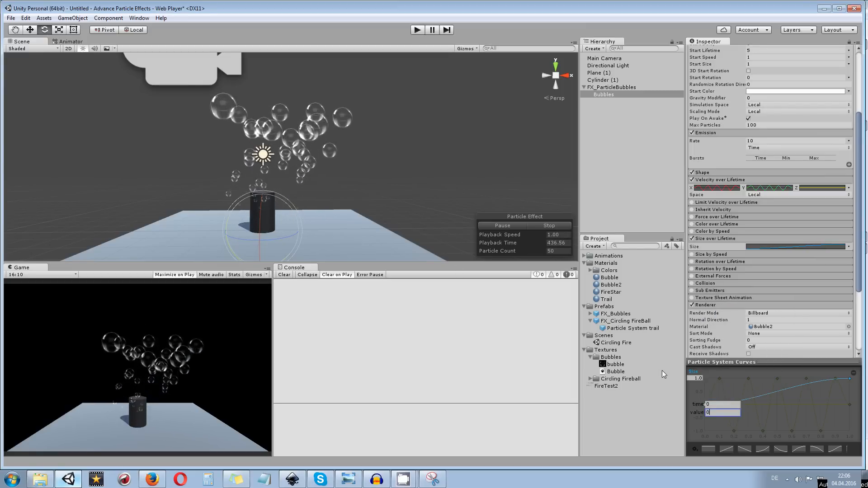
{"action": "key", "text": "Return"}
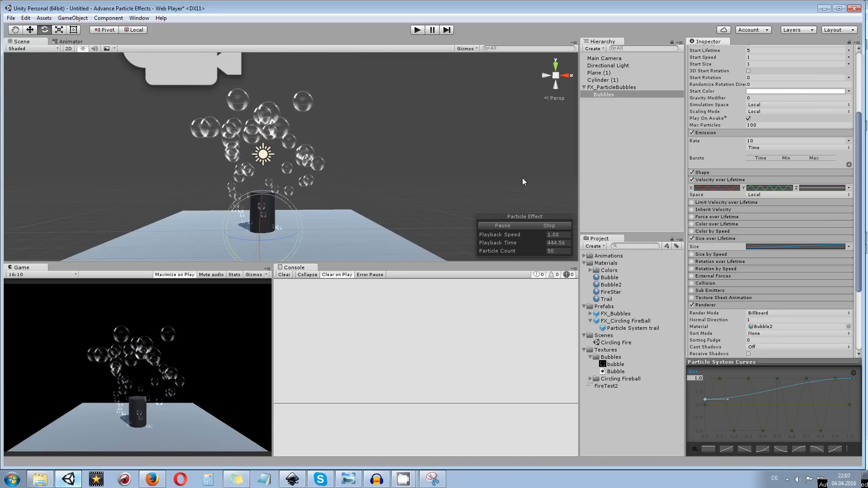
Reduce the emission rate of the Bubbles system to 3, trying 5 first
{"action": "left_click", "coordinate": [728, 171]}
{"action": "left_click", "coordinate": [728, 171]}
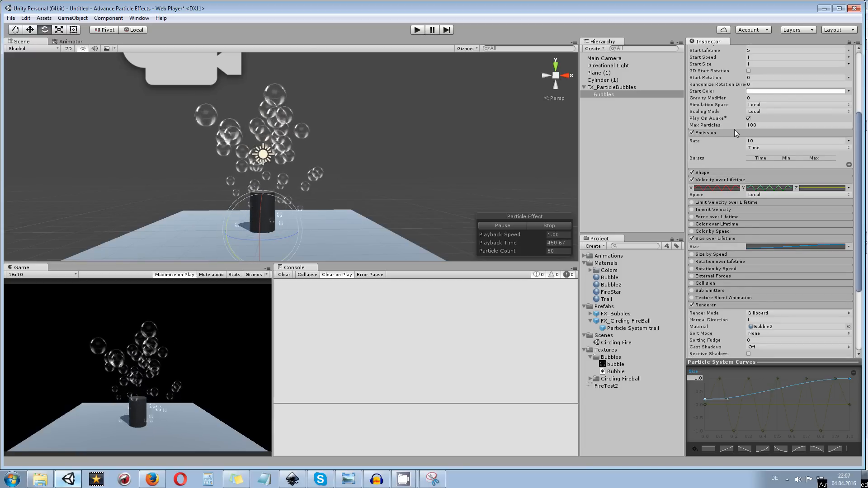
{"action": "scroll", "coordinate": [734, 130], "scroll_direction": "up", "scroll_amount": 3}
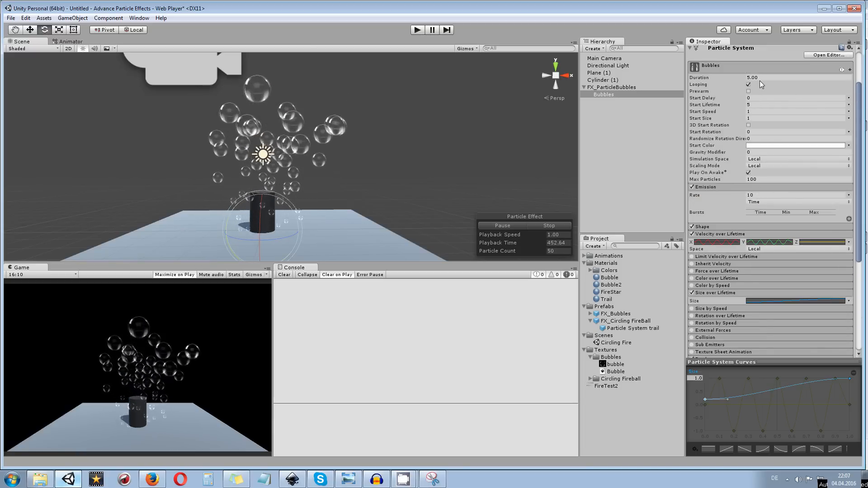
{"action": "left_click", "coordinate": [759, 202]}
{"action": "left_click", "coordinate": [768, 195]}
{"action": "type", "text": "5"}
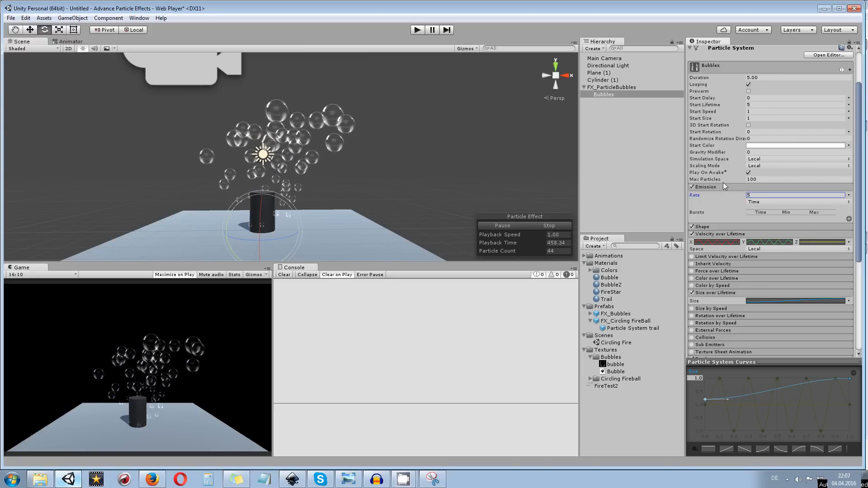
{"action": "left_click_drag", "start_coordinate": [762, 196], "coordinate": [723, 192]}
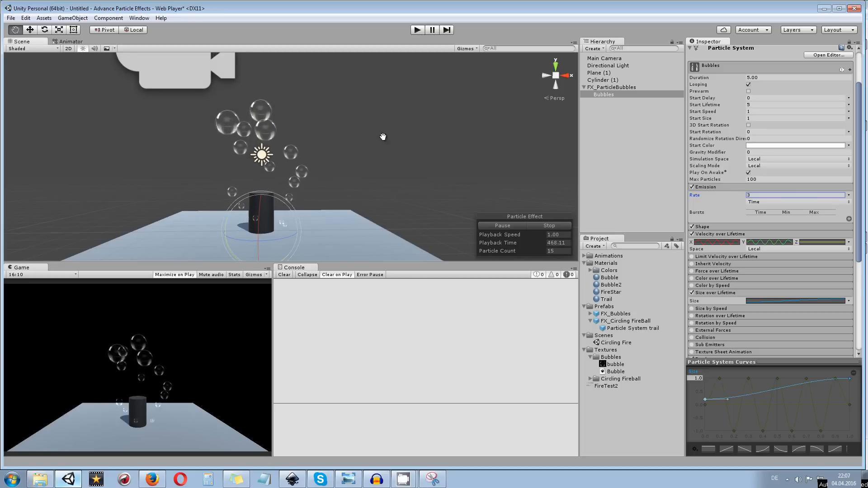
Create a new Particle System at the root of the scene, outside FX_ParticleBubbles
{"action": "left_click_drag", "start_coordinate": [383, 137], "coordinate": [332, 163]}
{"action": "scroll", "coordinate": [281, 126], "scroll_direction": "up", "scroll_amount": 4}
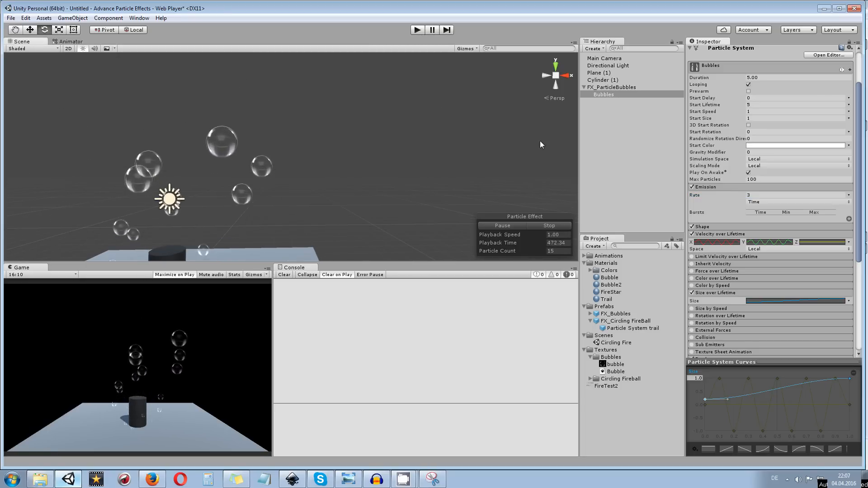
{"action": "left_click", "coordinate": [598, 120]}
{"action": "right_click", "coordinate": [610, 128]}
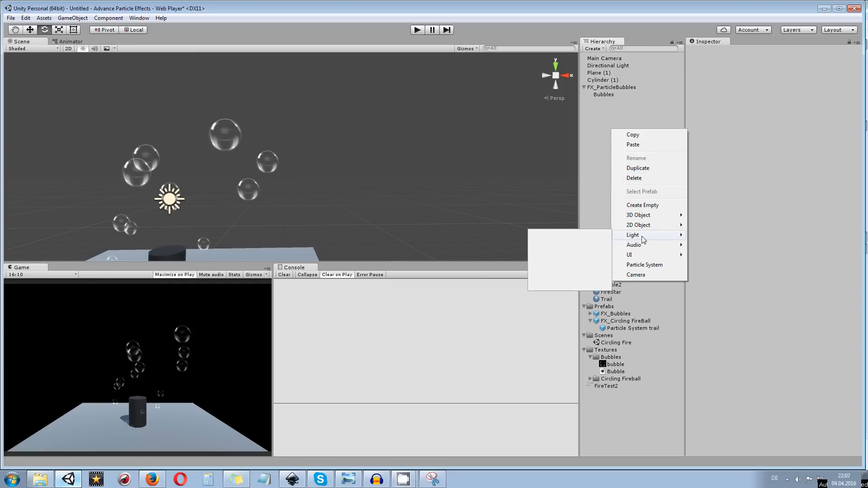
{"action": "left_click", "coordinate": [642, 266]}
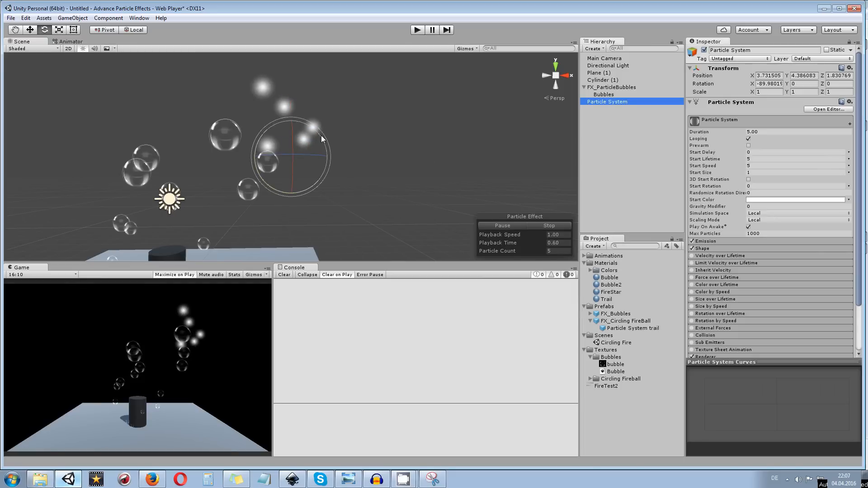
Change the new particle system's emission shape to Sphere
{"action": "left_click", "coordinate": [715, 248]}
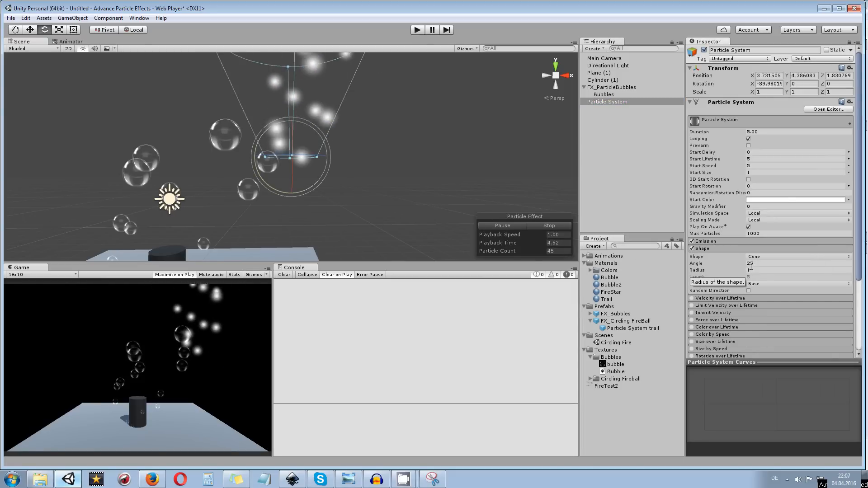
{"action": "left_click", "coordinate": [754, 257]}
{"action": "left_click", "coordinate": [769, 265]}
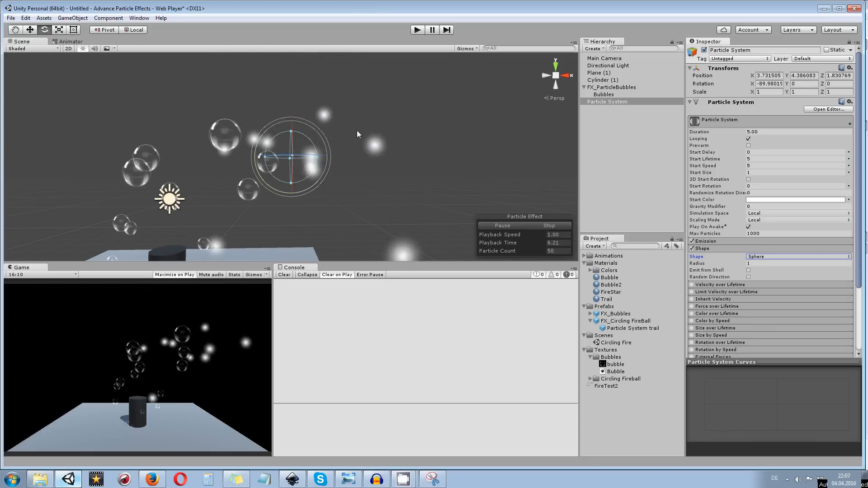
Set the emission sphere's radius to 0.5 and turn on Emit from Shell
{"action": "left_click", "coordinate": [761, 263]}
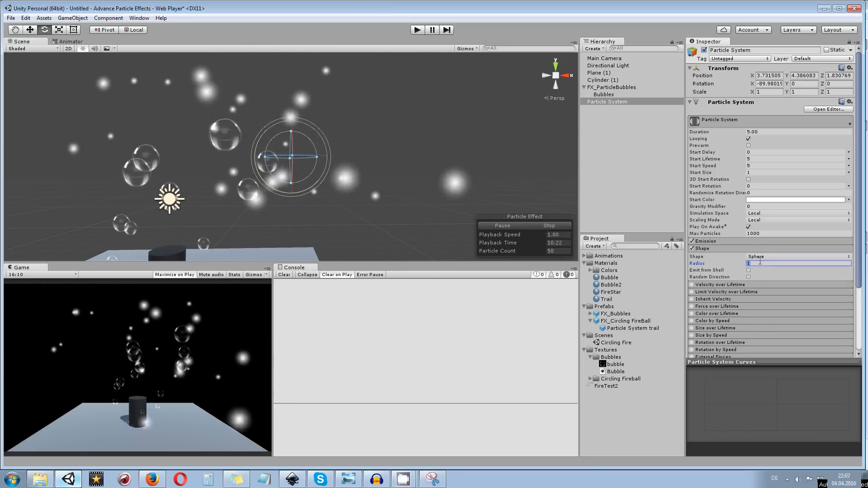
{"action": "left_click_drag", "start_coordinate": [291, 131], "coordinate": [325, 157]}
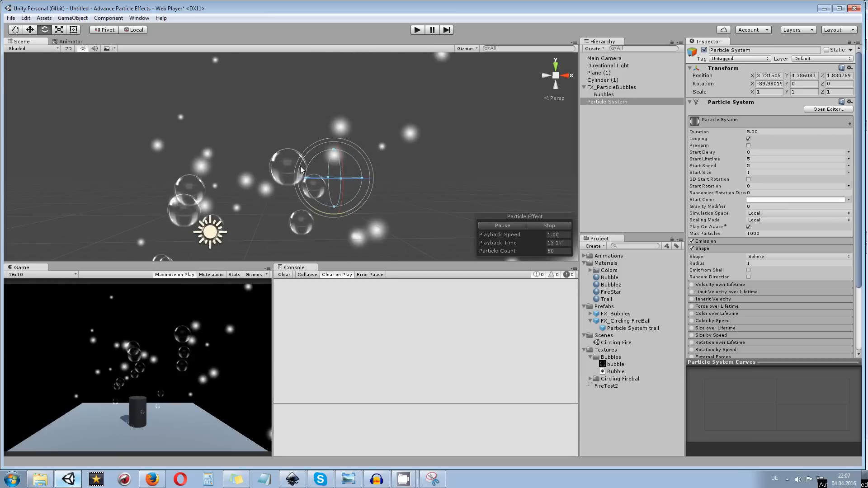
{"action": "scroll", "coordinate": [301, 170], "scroll_direction": "up", "scroll_amount": 2}
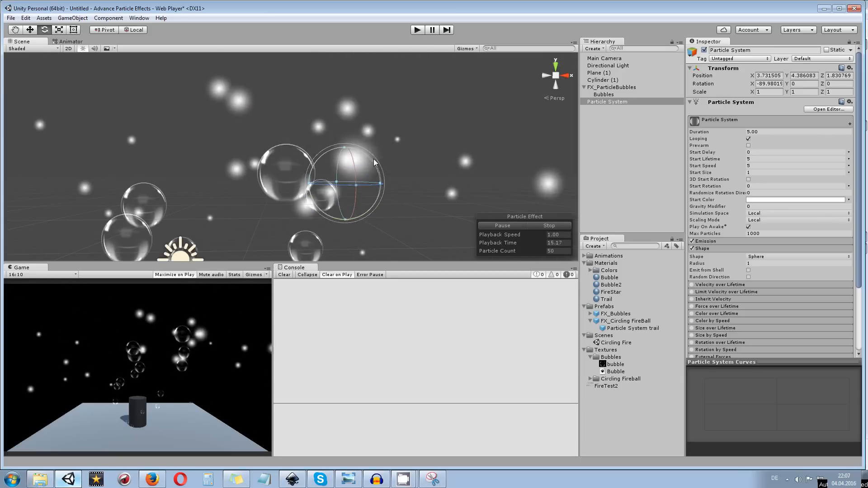
{"action": "left_click_drag", "start_coordinate": [374, 159], "coordinate": [338, 146]}
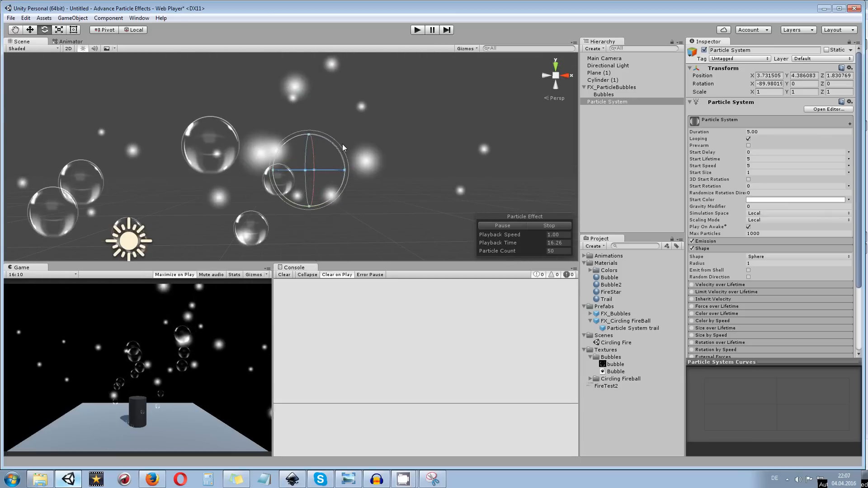
{"action": "scroll", "coordinate": [345, 124], "scroll_direction": "down", "scroll_amount": 3}
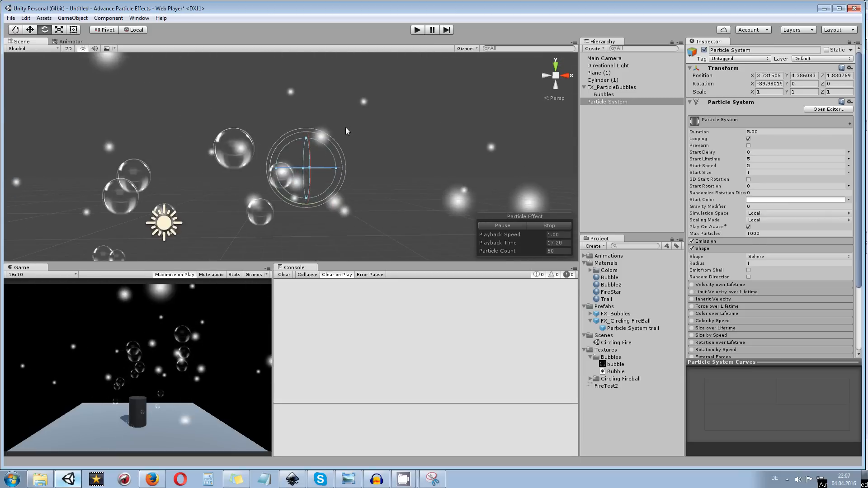
{"action": "left_click", "coordinate": [755, 263]}
{"action": "type", "text": "0.5"}
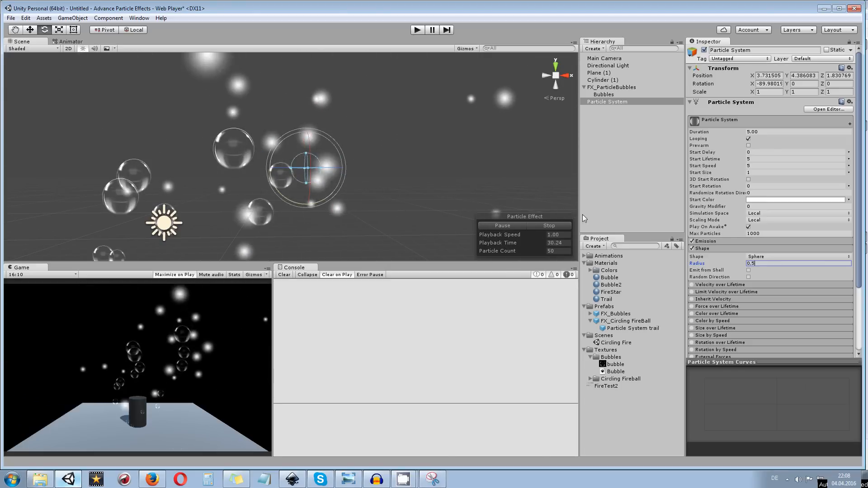
{"action": "left_click", "coordinate": [706, 269]}
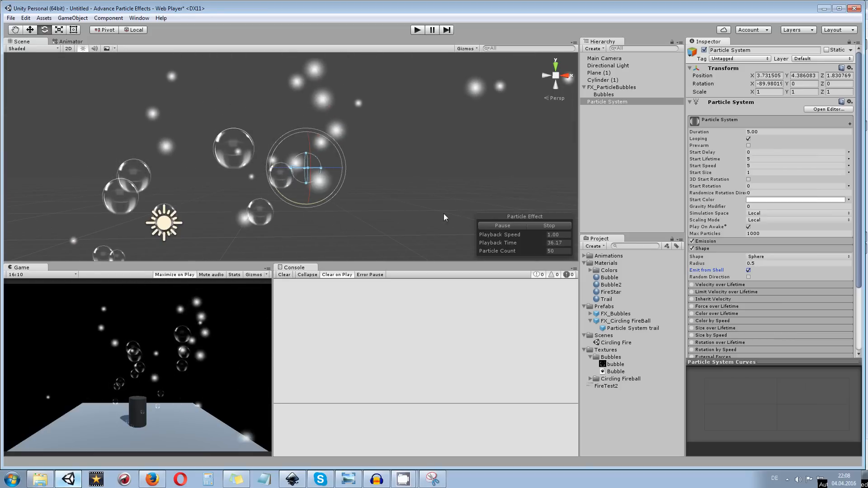
Set the new system's emission rate to 0 and add a burst of 30 particles at time 0.00
{"action": "scroll", "coordinate": [416, 115], "scroll_direction": "down", "scroll_amount": 3}
{"action": "left_click_drag", "start_coordinate": [444, 134], "coordinate": [418, 185]}
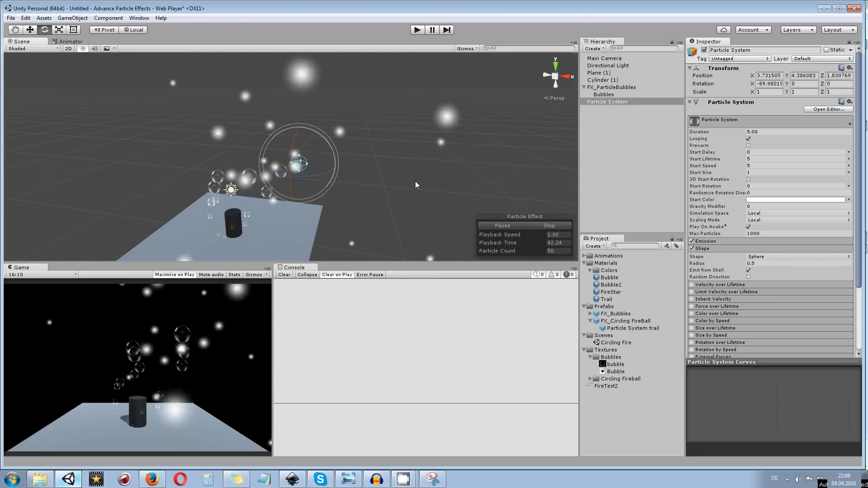
{"action": "left_click", "coordinate": [735, 241]}
{"action": "left_click", "coordinate": [769, 249]}
{"action": "type", "text": "0"}
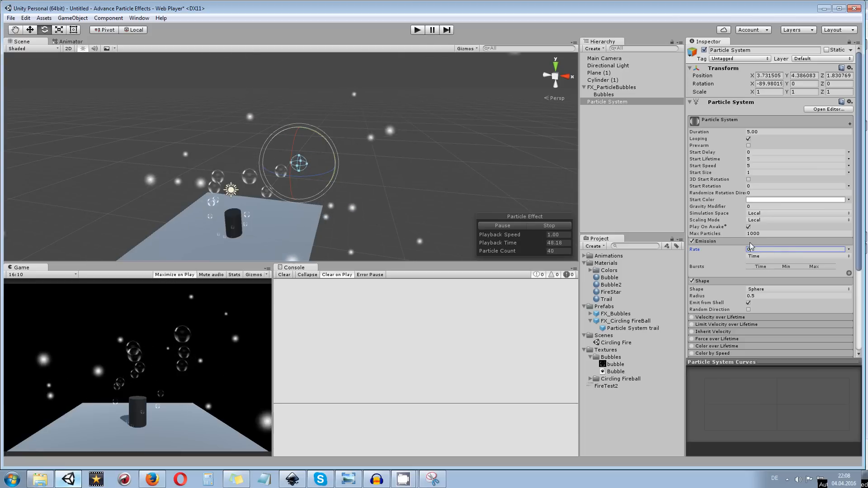
{"action": "left_click", "coordinate": [848, 273]}
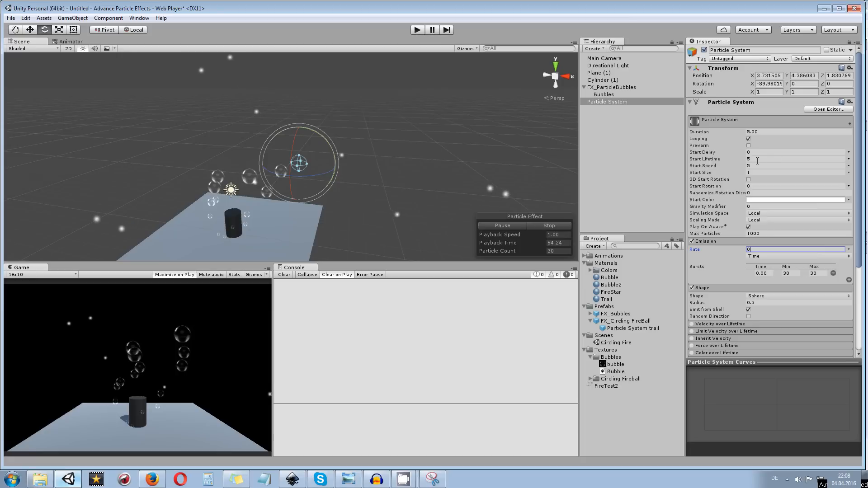
Set the new system's Duration to 1, Start Lifetime to 0.5, Start Size to 0.2, Gravity Modifier to 2 and the burst to 60 particles
{"action": "left_click", "coordinate": [767, 131]}
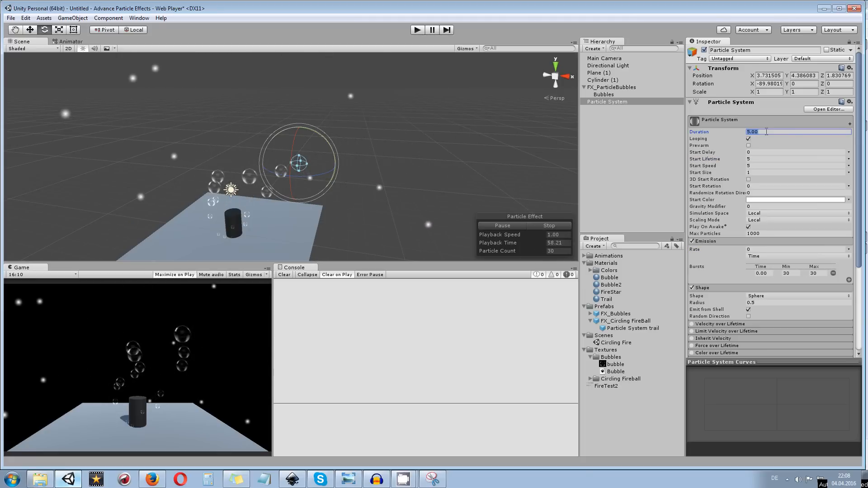
{"action": "type", "text": "1"}
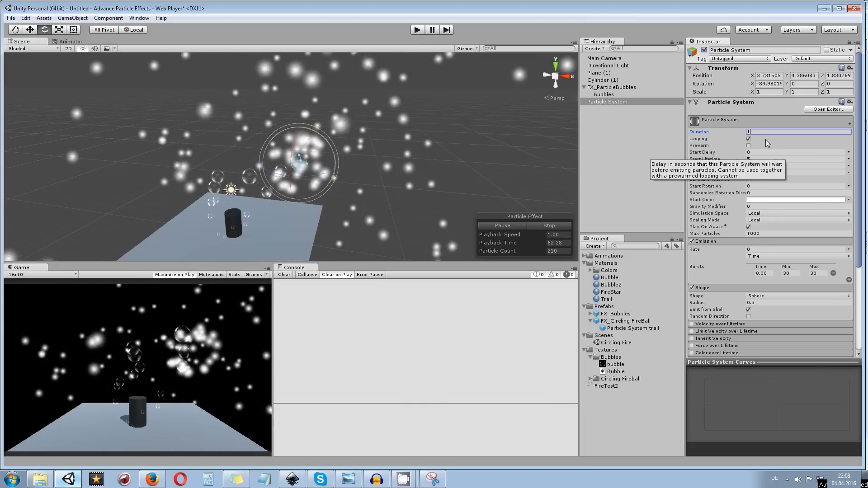
{"action": "left_click", "coordinate": [754, 159]}
{"action": "type", "text": "0.5"}
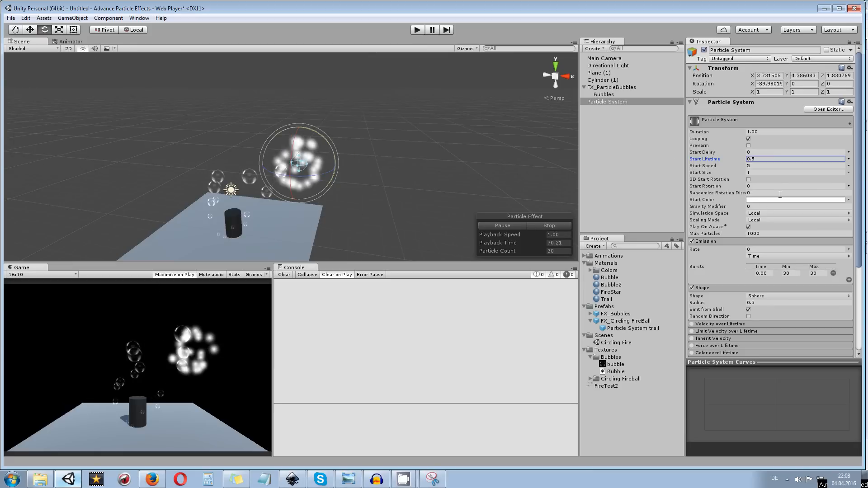
{"action": "left_click", "coordinate": [765, 172]}
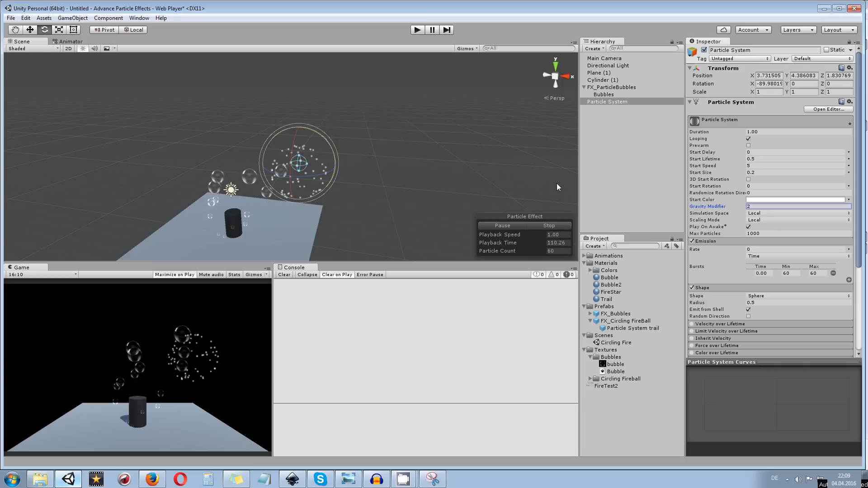
Enable Color over Lifetime and fade its gradient out with an alpha of 0 at location 100%
{"action": "scroll", "coordinate": [727, 261], "scroll_direction": "down", "scroll_amount": 3}
{"action": "scroll", "coordinate": [727, 262], "scroll_direction": "down", "scroll_amount": 3}
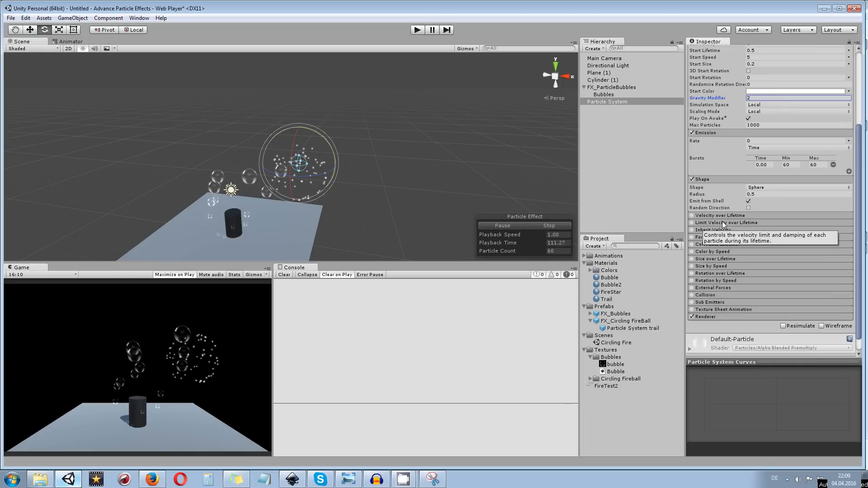
{"action": "left_click", "coordinate": [698, 245]}
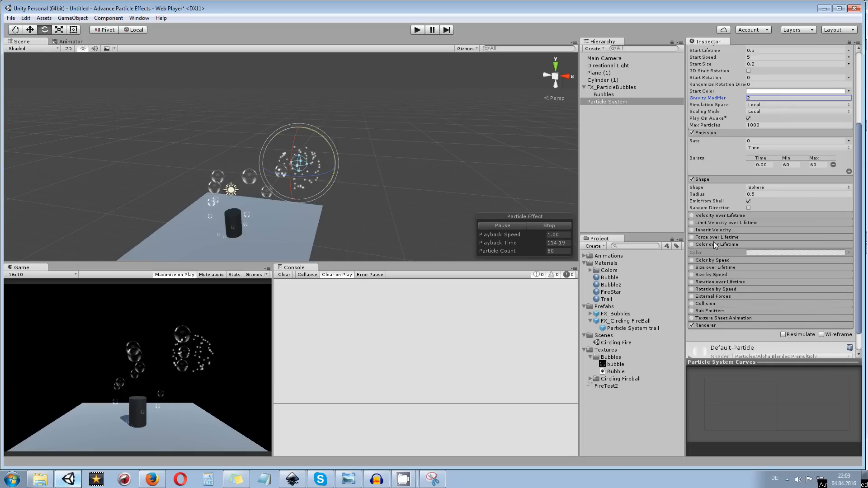
{"action": "left_click", "coordinate": [692, 244]}
{"action": "left_click", "coordinate": [748, 253]}
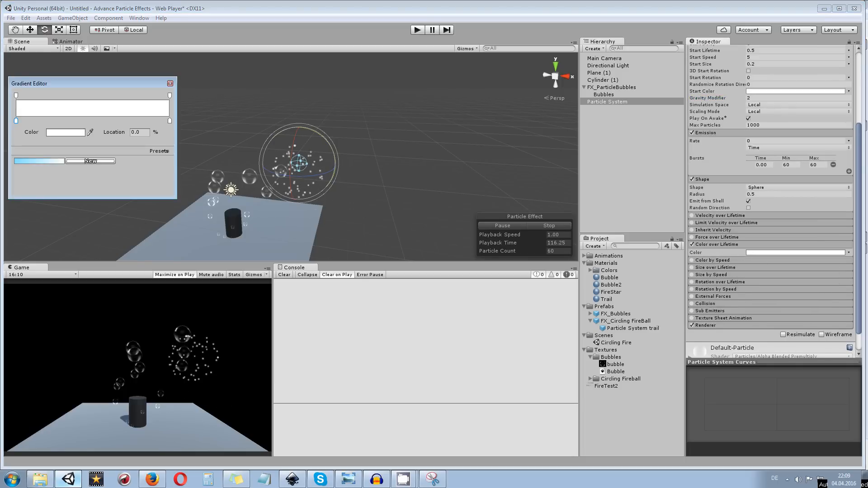
{"action": "left_click", "coordinate": [170, 120]}
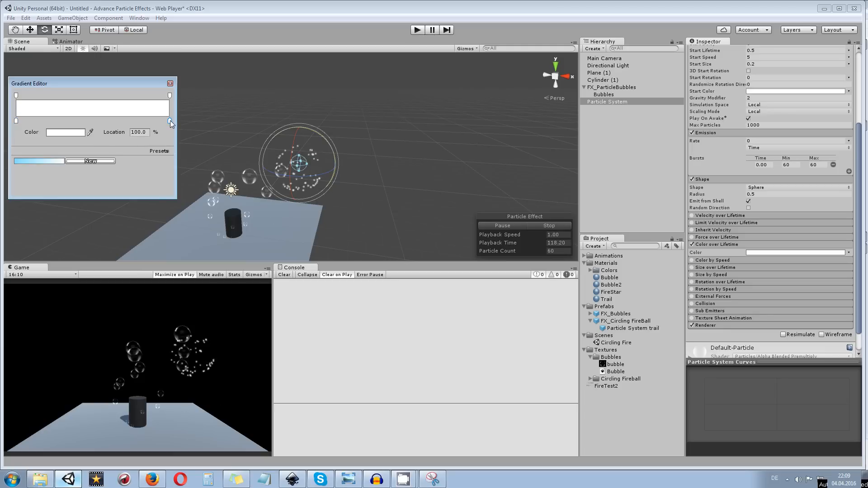
{"action": "left_click", "coordinate": [169, 96]}
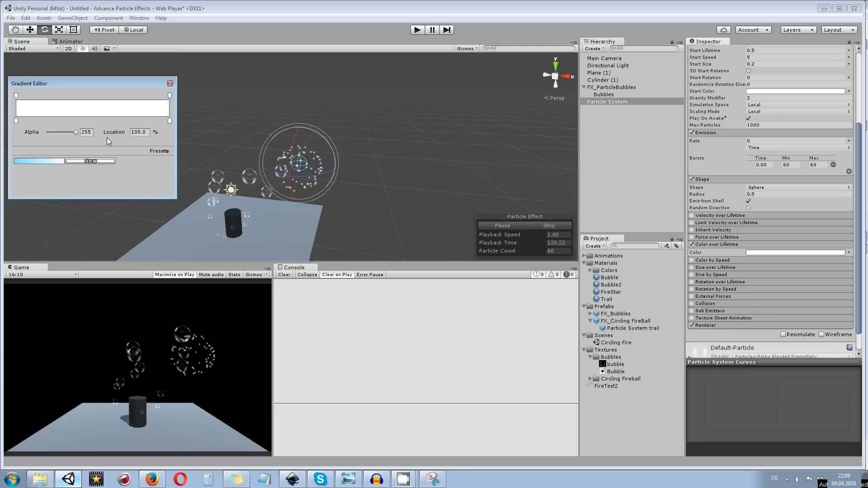
{"action": "left_click_drag", "start_coordinate": [74, 133], "coordinate": [38, 136]}
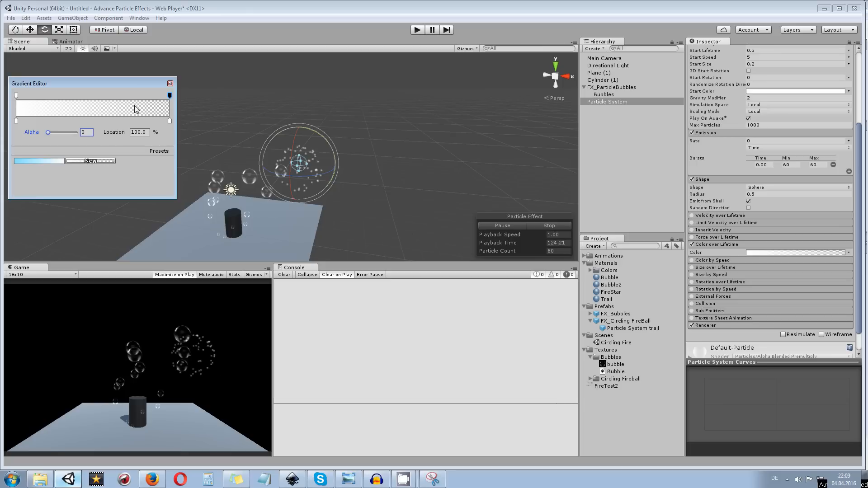
{"action": "left_click", "coordinate": [170, 84]}
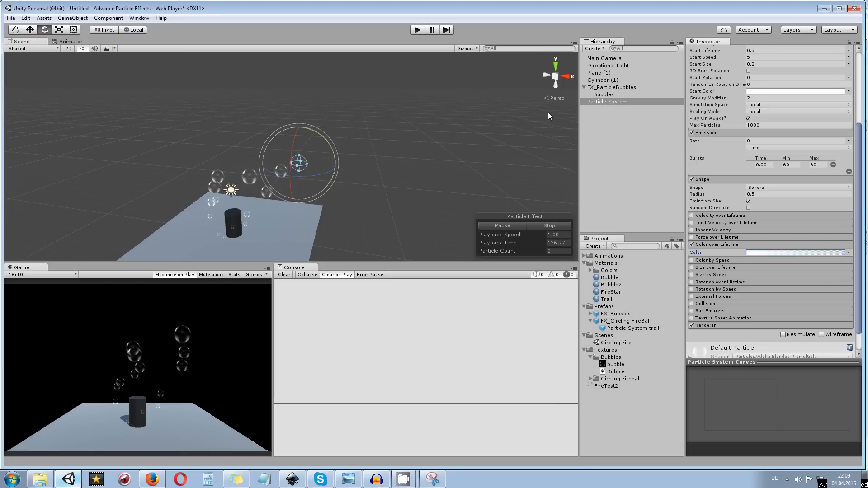
Turn off Color over Lifetime and enable Size over Lifetime with its curve's end key at time 1 set to value 0
{"action": "left_click", "coordinate": [691, 244]}
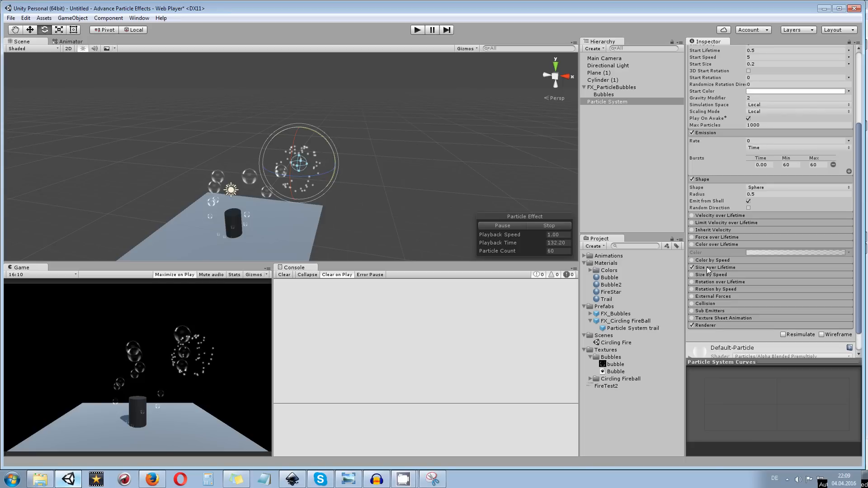
{"action": "left_click", "coordinate": [706, 267]}
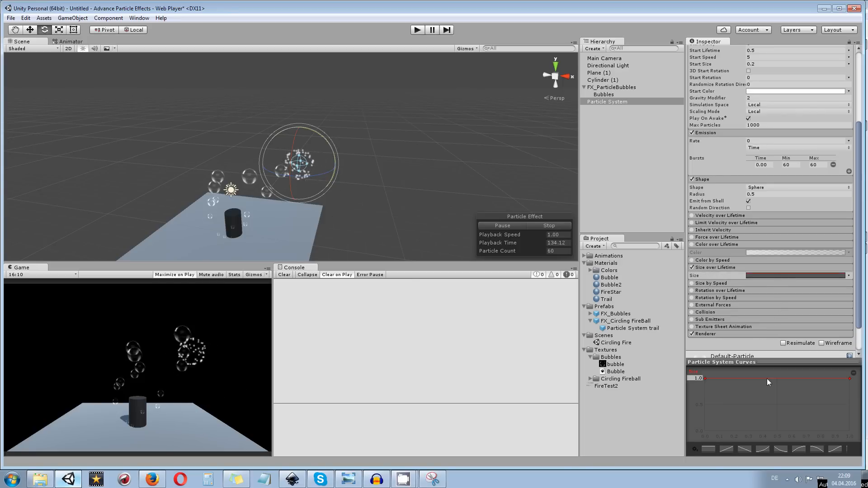
{"action": "right_click", "coordinate": [850, 378]}
{"action": "left_click", "coordinate": [835, 297]}
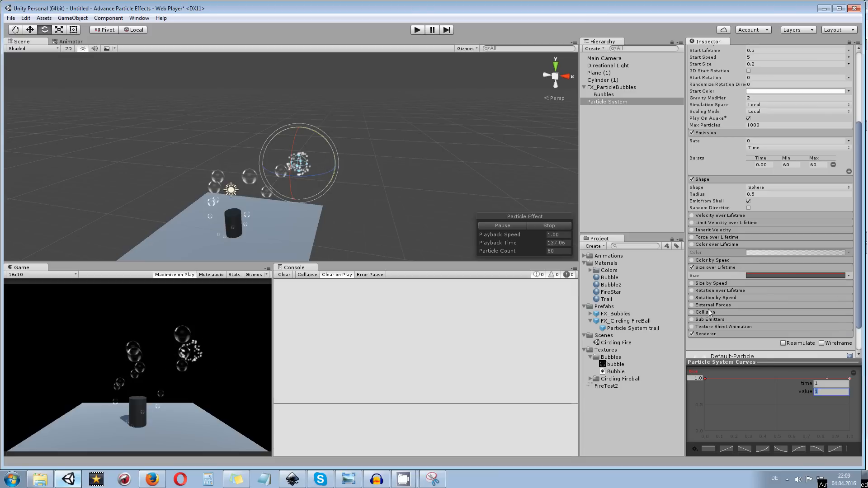
{"action": "type", "text": "0"}
{"action": "key", "text": "Return"}
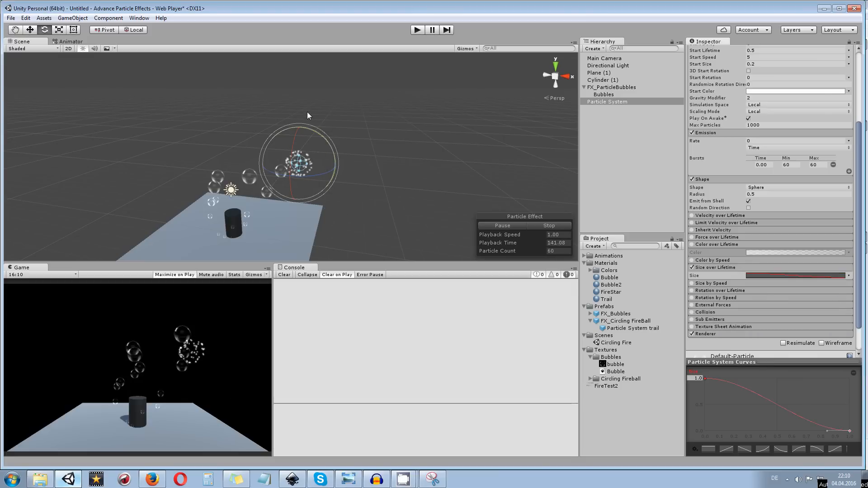
Turn Color over Lifetime back on and rename the new particle system BubbleBurst
{"action": "scroll", "coordinate": [372, 180], "scroll_direction": "up", "scroll_amount": 1}
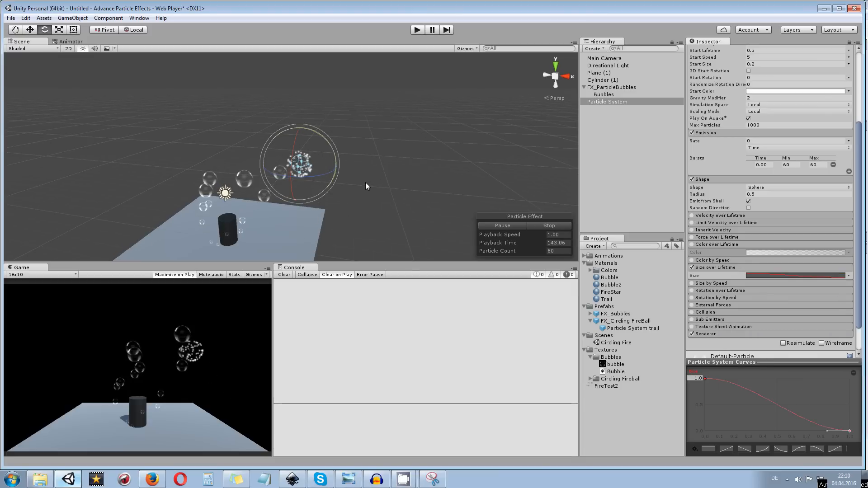
{"action": "left_click", "coordinate": [692, 244]}
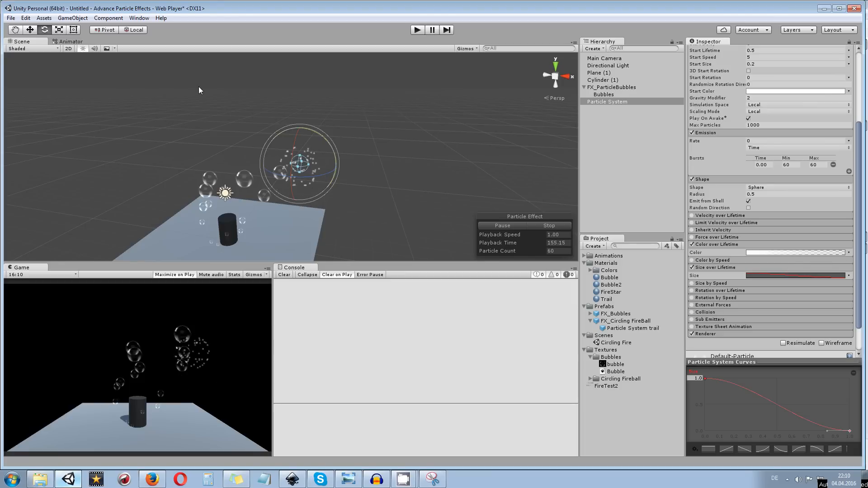
{"action": "scroll", "coordinate": [449, 142], "scroll_direction": "up", "scroll_amount": 4}
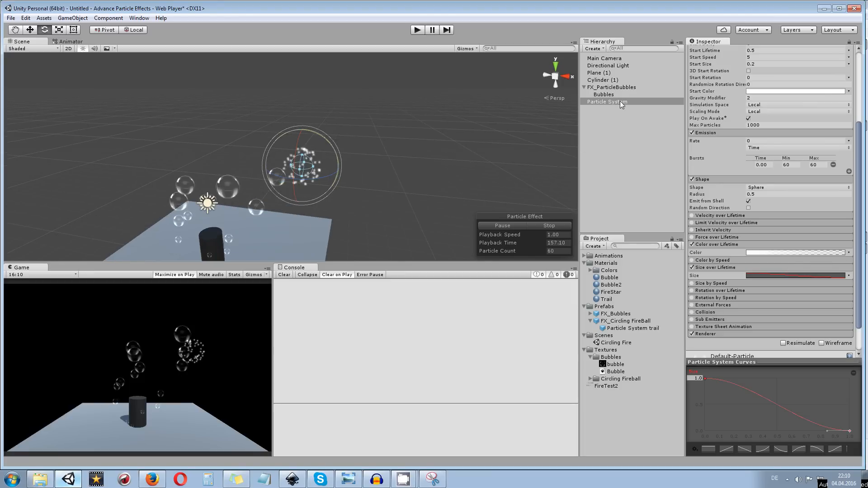
{"action": "scroll", "coordinate": [732, 125], "scroll_direction": "up", "scroll_amount": 5}
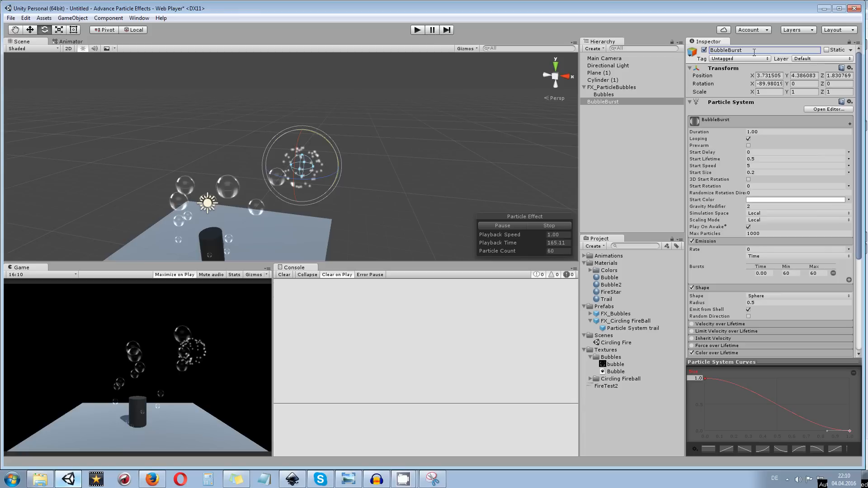
Enable Sub Emitters on the Bubbles system and assign BubbleBurst as its Death sub emitter, reparenting it under Bubbles
{"action": "left_click", "coordinate": [614, 95]}
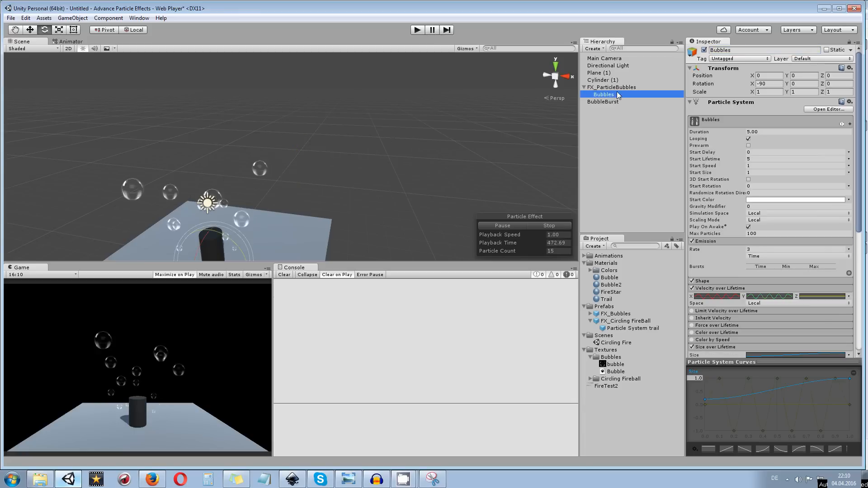
{"action": "scroll", "coordinate": [769, 227], "scroll_direction": "down", "scroll_amount": 5}
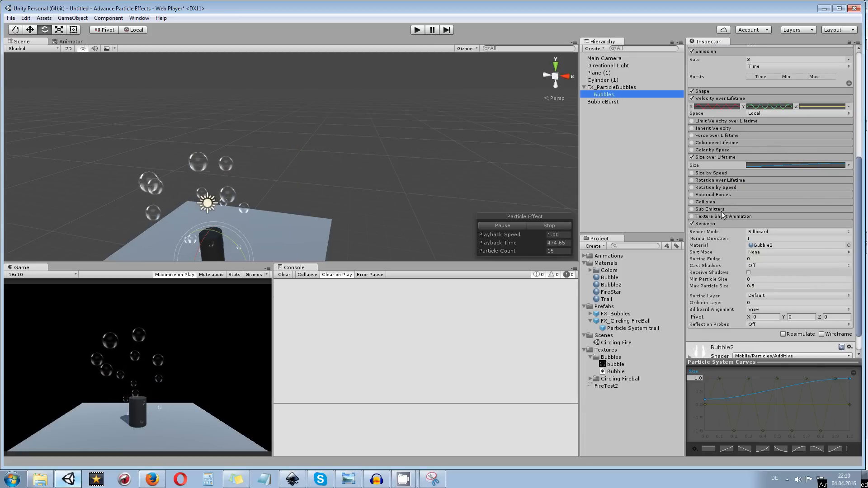
{"action": "left_click", "coordinate": [692, 208]}
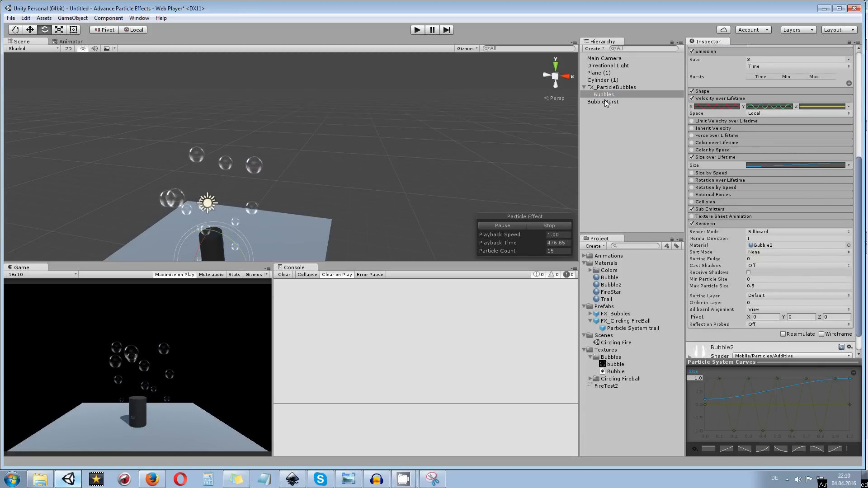
{"action": "left_click", "coordinate": [708, 209]}
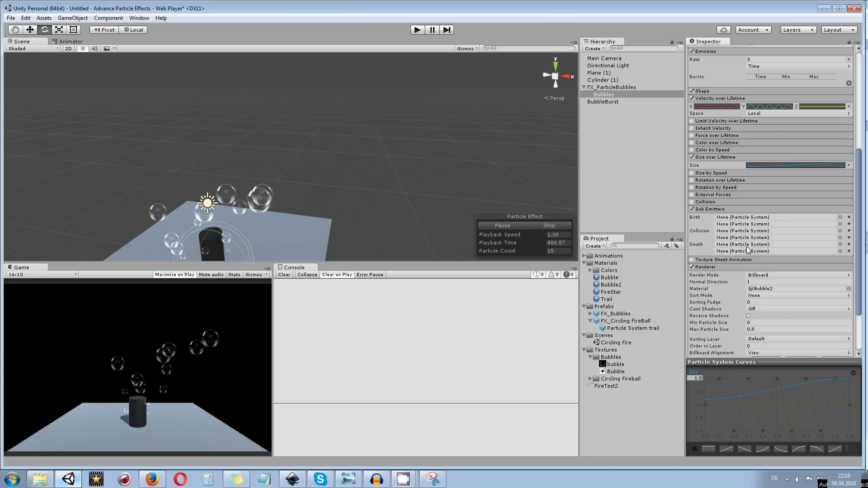
{"action": "left_click", "coordinate": [841, 248]}
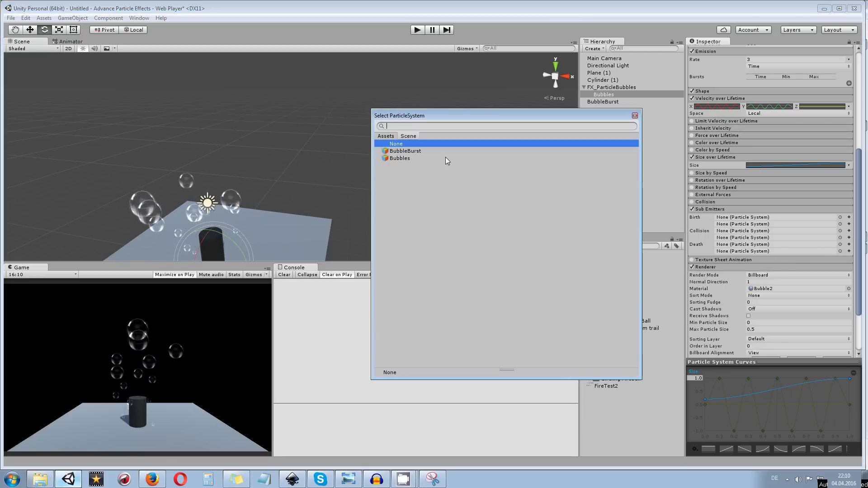
{"action": "double_click", "coordinate": [411, 152]}
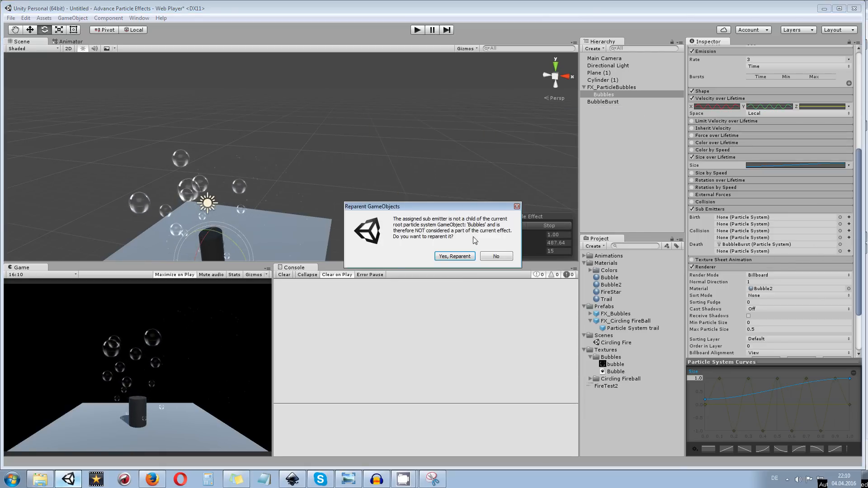
{"action": "left_click", "coordinate": [455, 256]}
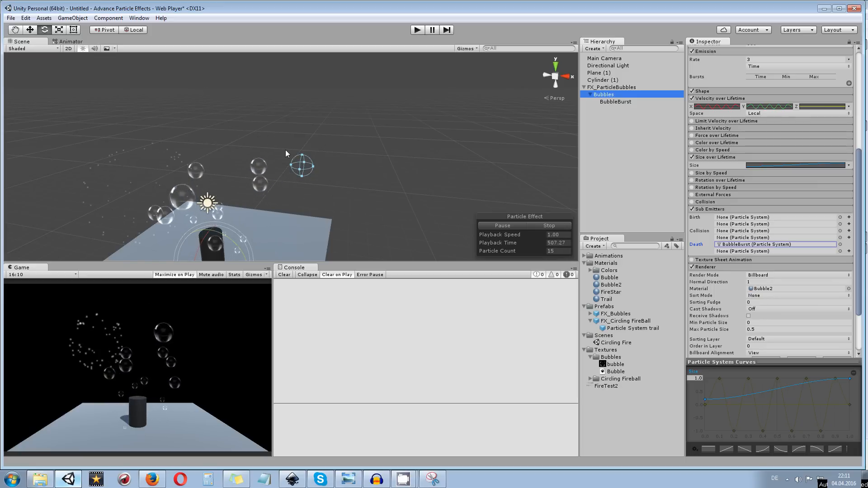
Try the Bubble2 material in BubbleBurst's Renderer module and switch it back to Default-Particle
{"action": "left_click_drag", "start_coordinate": [245, 153], "coordinate": [401, 122]}
{"action": "left_click", "coordinate": [626, 102]}
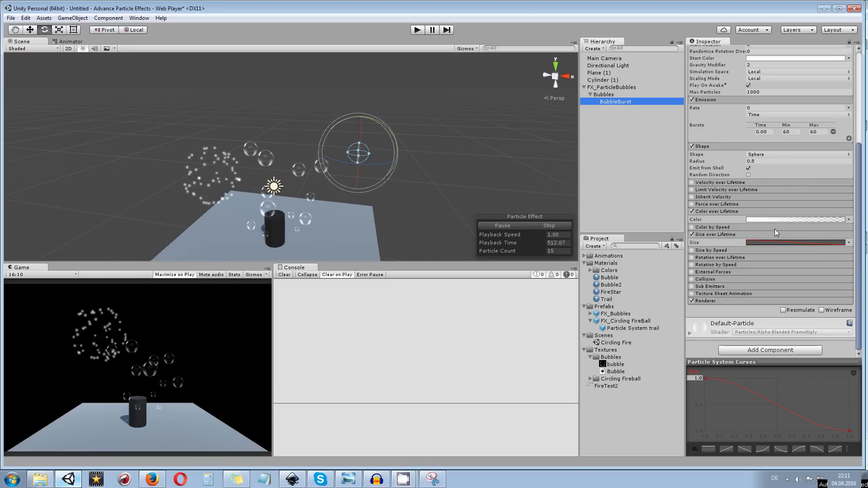
{"action": "left_click", "coordinate": [760, 301]}
{"action": "scroll", "coordinate": [769, 273], "scroll_direction": "down", "scroll_amount": 4}
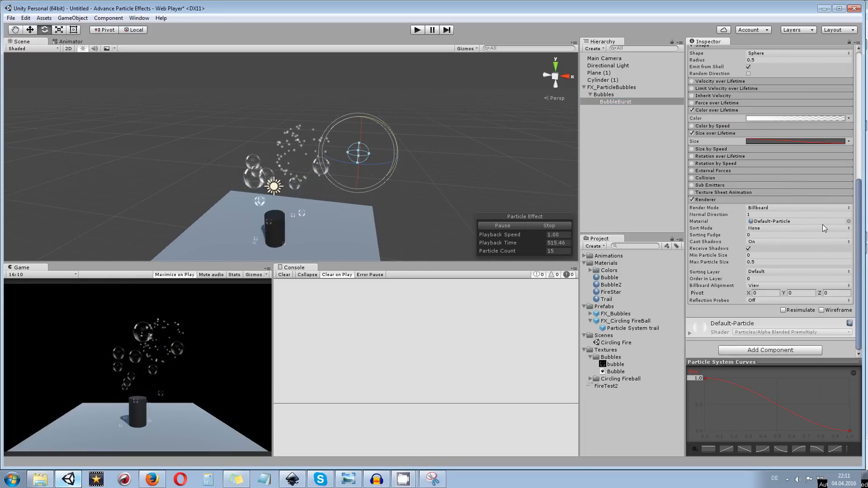
{"action": "left_click", "coordinate": [849, 222]}
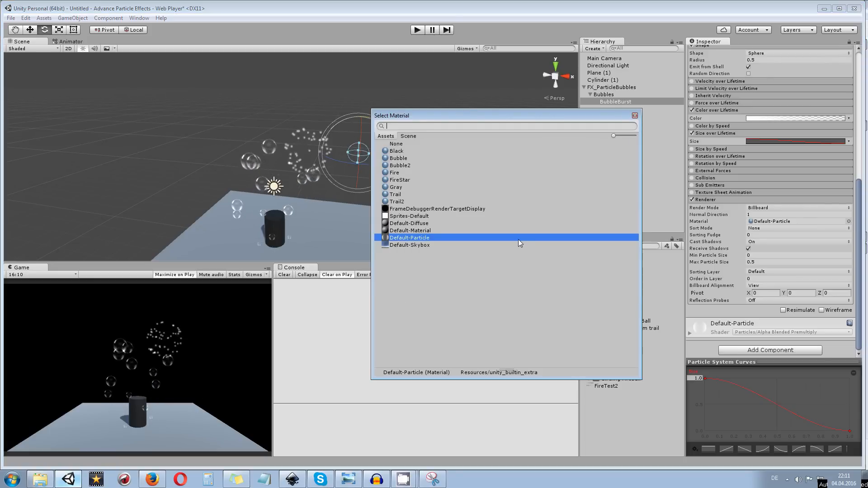
{"action": "left_click", "coordinate": [400, 166]}
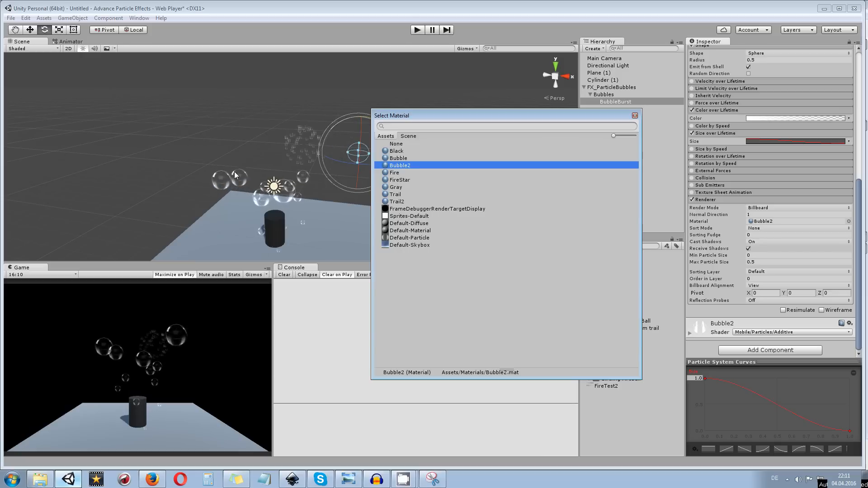
{"action": "left_click", "coordinate": [409, 237]}
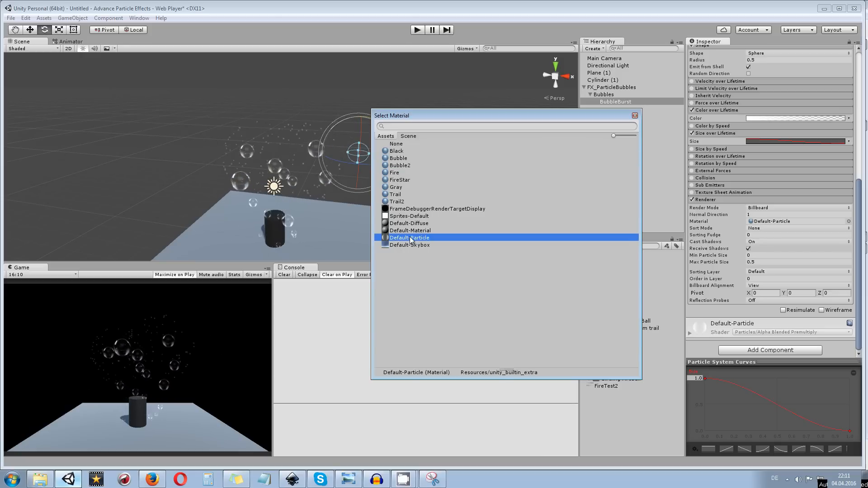
{"action": "left_click", "coordinate": [635, 115]}
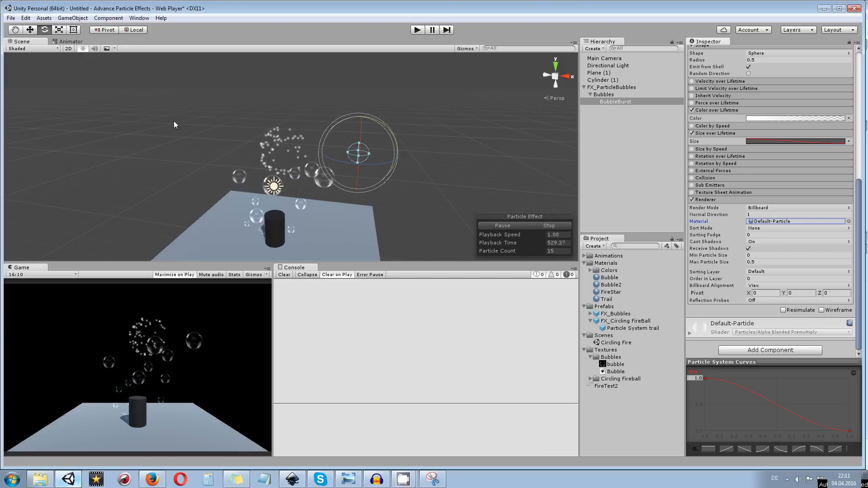
Lower the alpha of BubbleBurst's Start Color to 81 and preview the bursting bubbles in Play mode
{"action": "scroll", "coordinate": [712, 151], "scroll_direction": "up", "scroll_amount": 3}
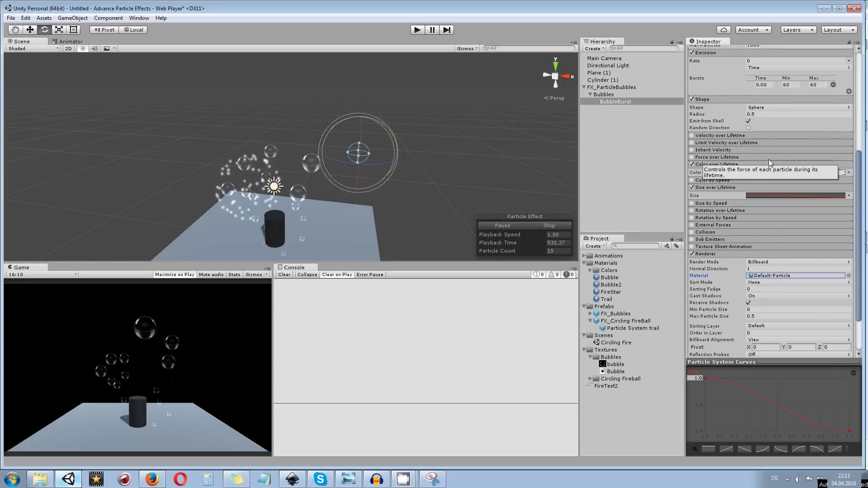
{"action": "scroll", "coordinate": [735, 136], "scroll_direction": "up", "scroll_amount": 9}
{"action": "left_click", "coordinate": [770, 175]}
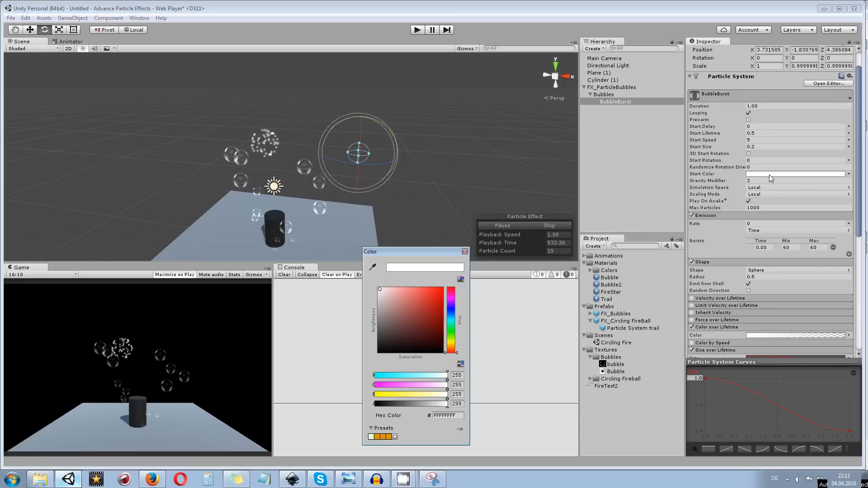
{"action": "left_click_drag", "start_coordinate": [431, 403], "coordinate": [399, 405]}
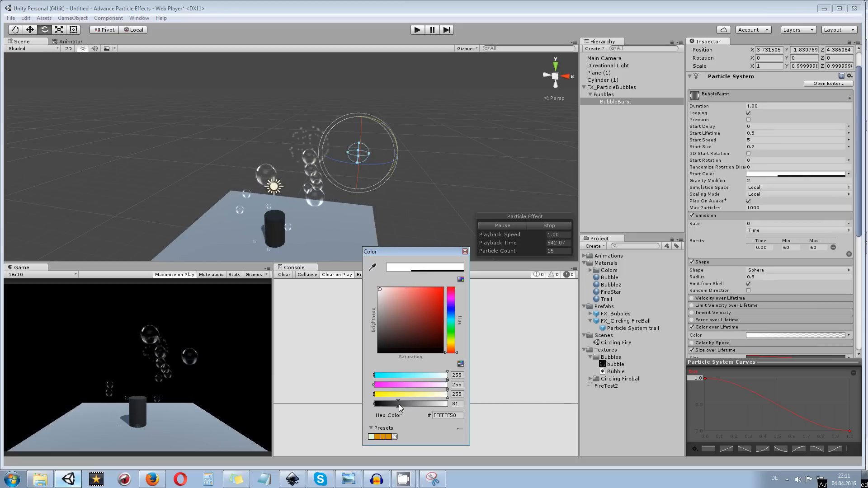
{"action": "left_click", "coordinate": [465, 252]}
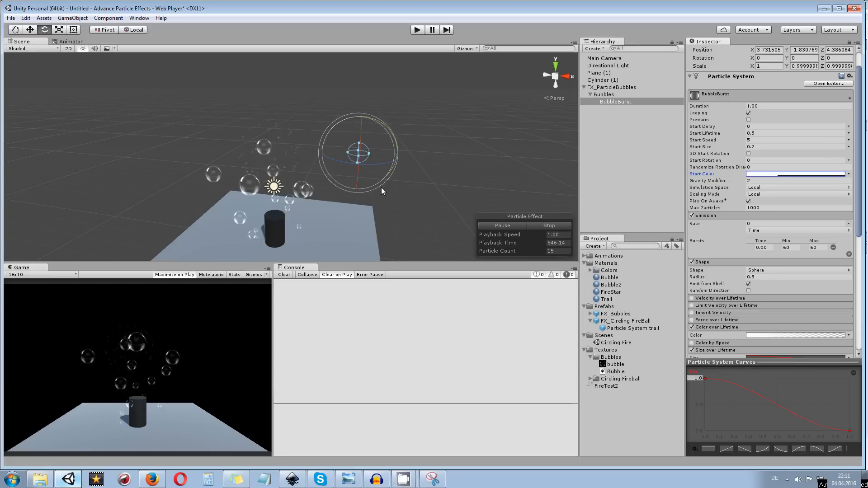
{"action": "left_click", "coordinate": [418, 30]}
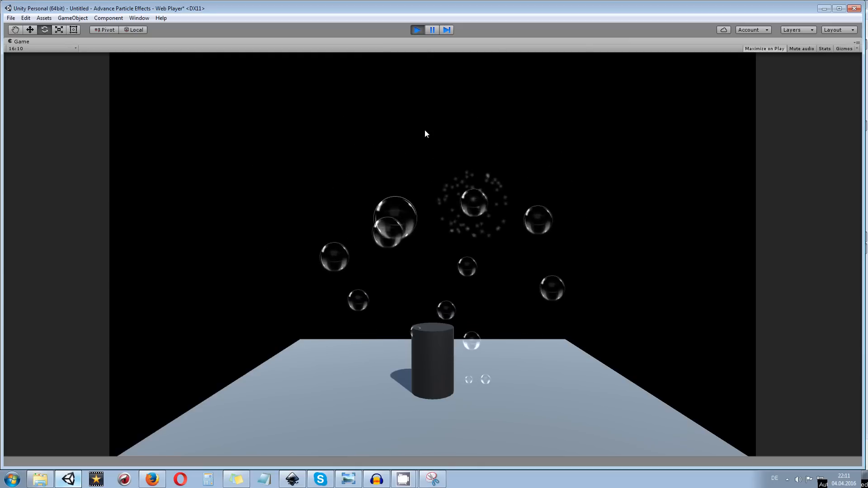
{"action": "left_click", "coordinate": [418, 31]}
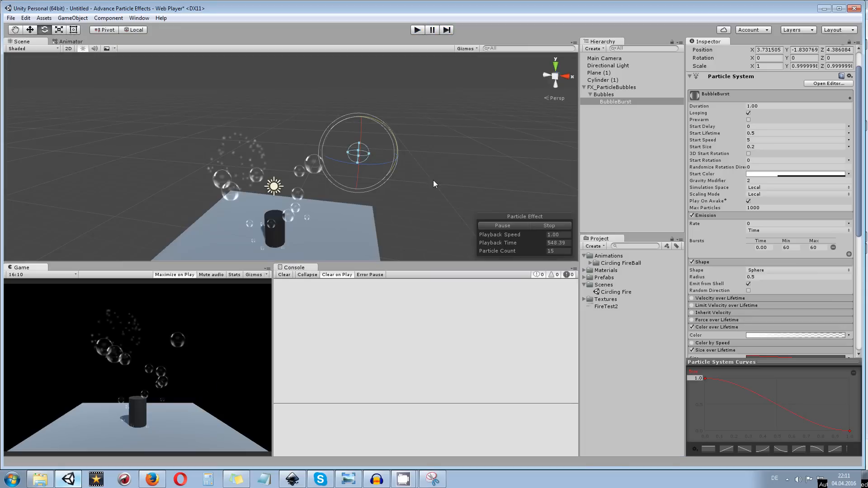